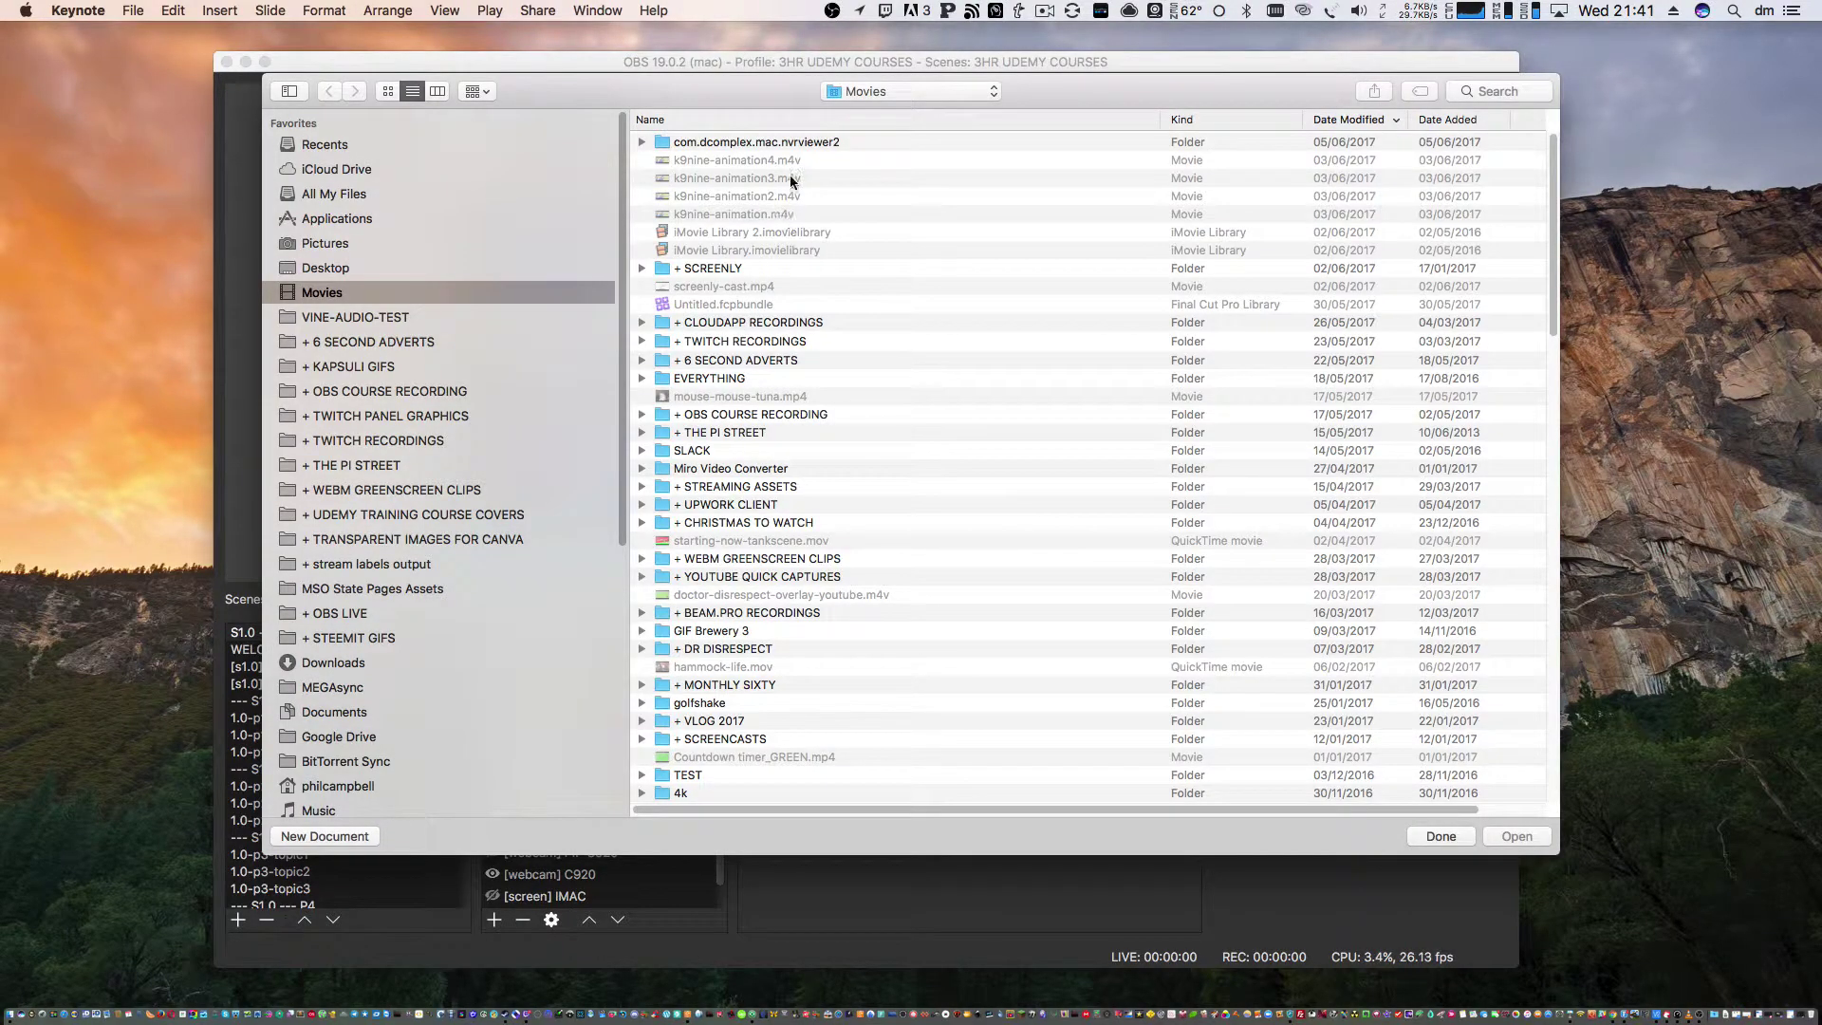
pyautogui.click(830, 92)
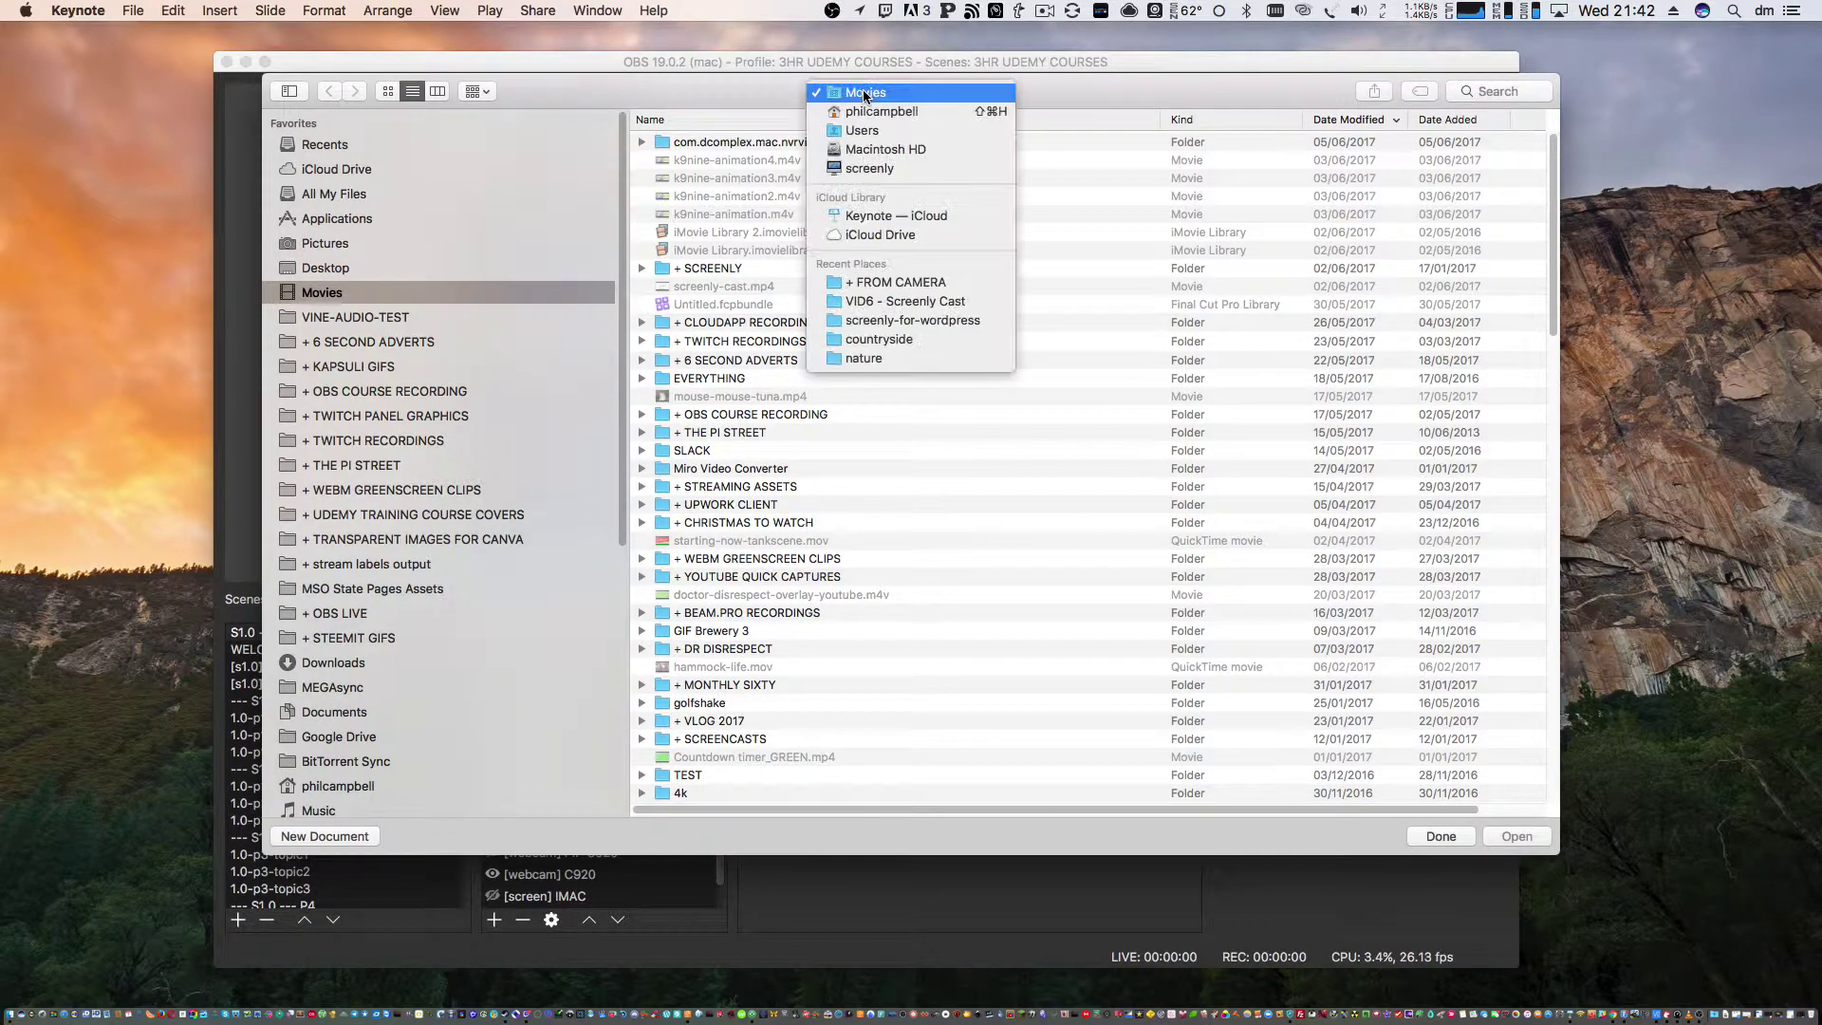
pyautogui.click(1053, 89)
pyautogui.click(1415, 834)
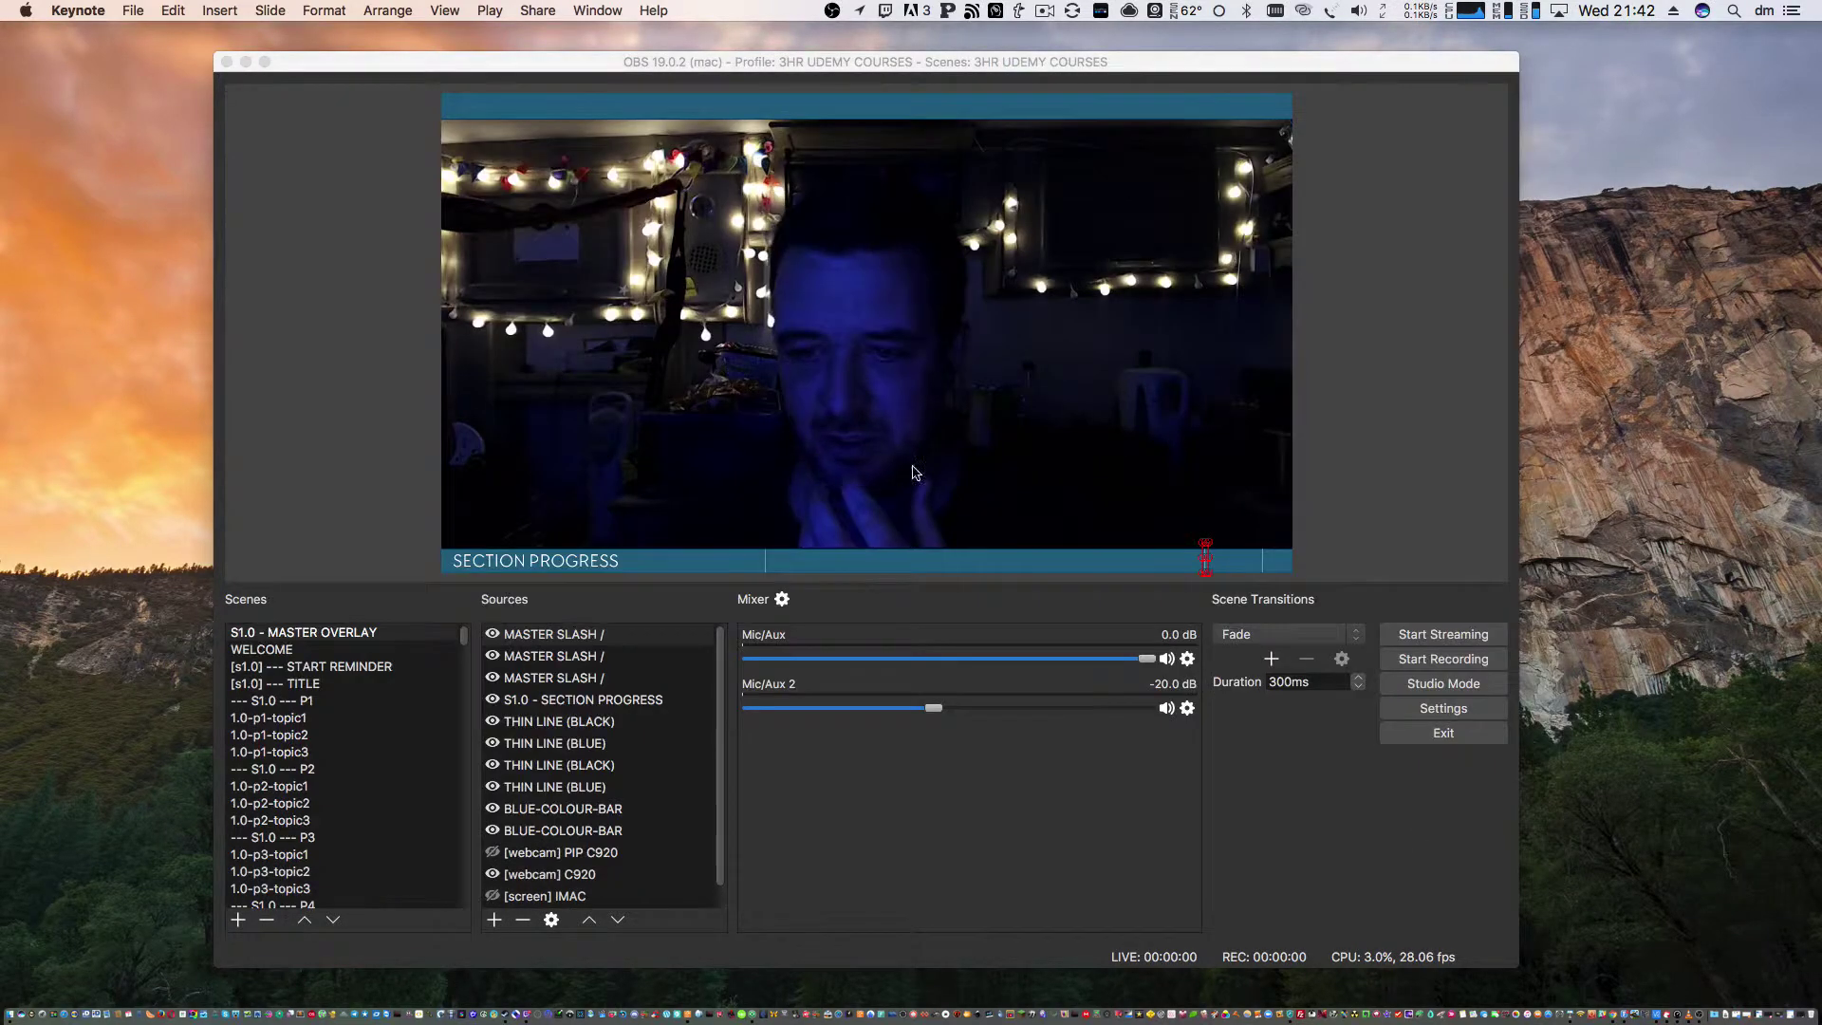
# Open the recent presentation "[2017] The OBS Live Streaming Almanac 2017.key"
pyautogui.click(140, 14)
pyautogui.moveTo(189, 70)
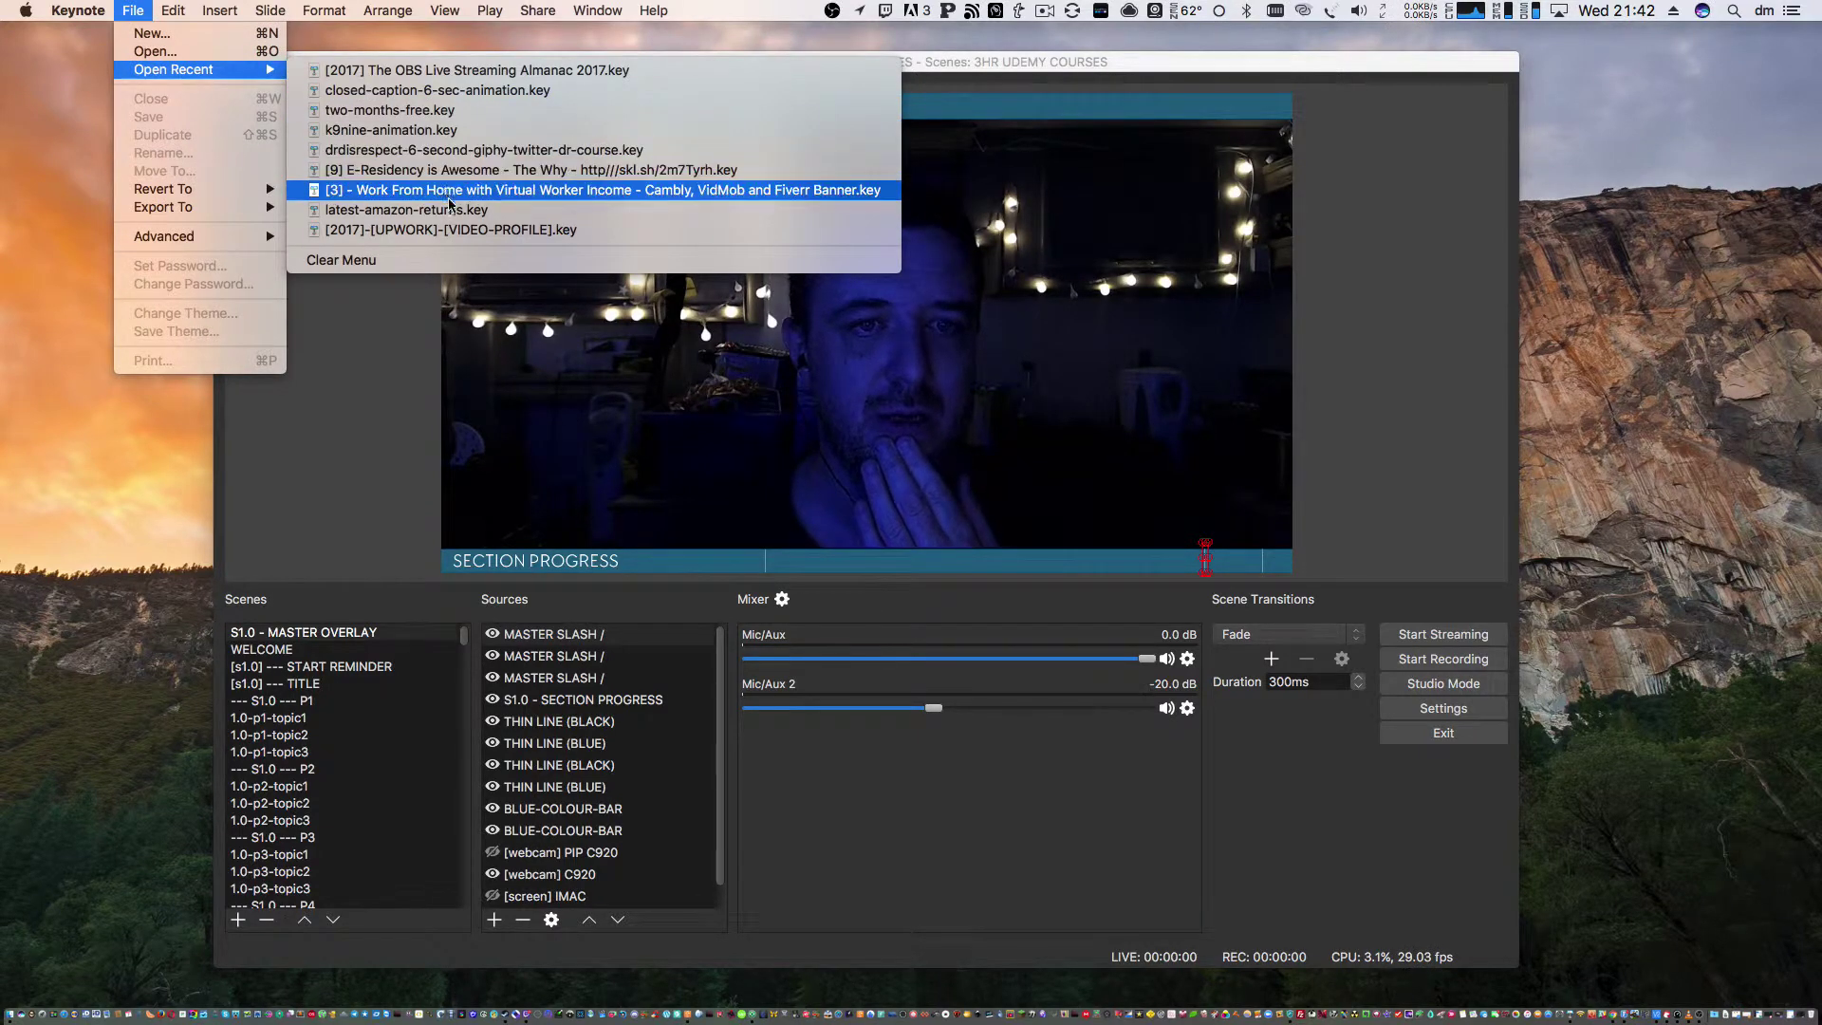
pyautogui.click(461, 74)
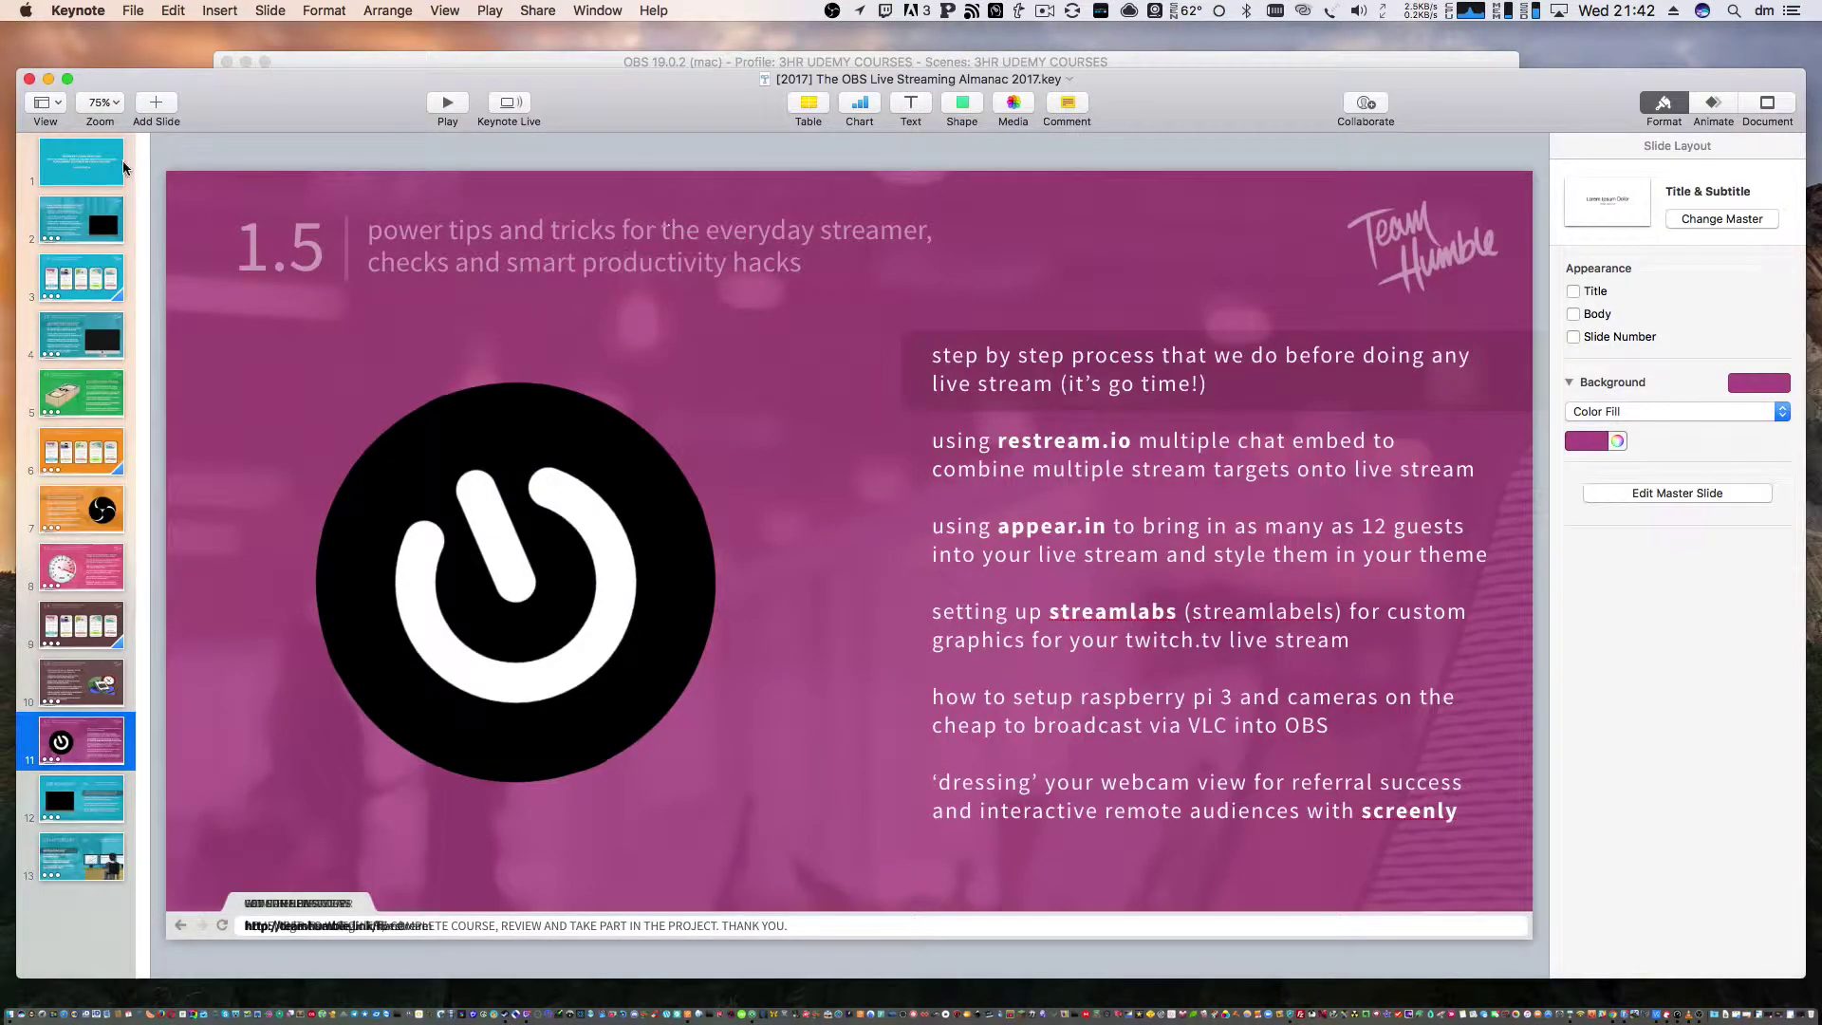
# Look through the opening slides of the presentation, comparing the 1.0–1.5 section overview with the course card slides and topic slides
pyautogui.click(123, 168)
pyautogui.click(102, 239)
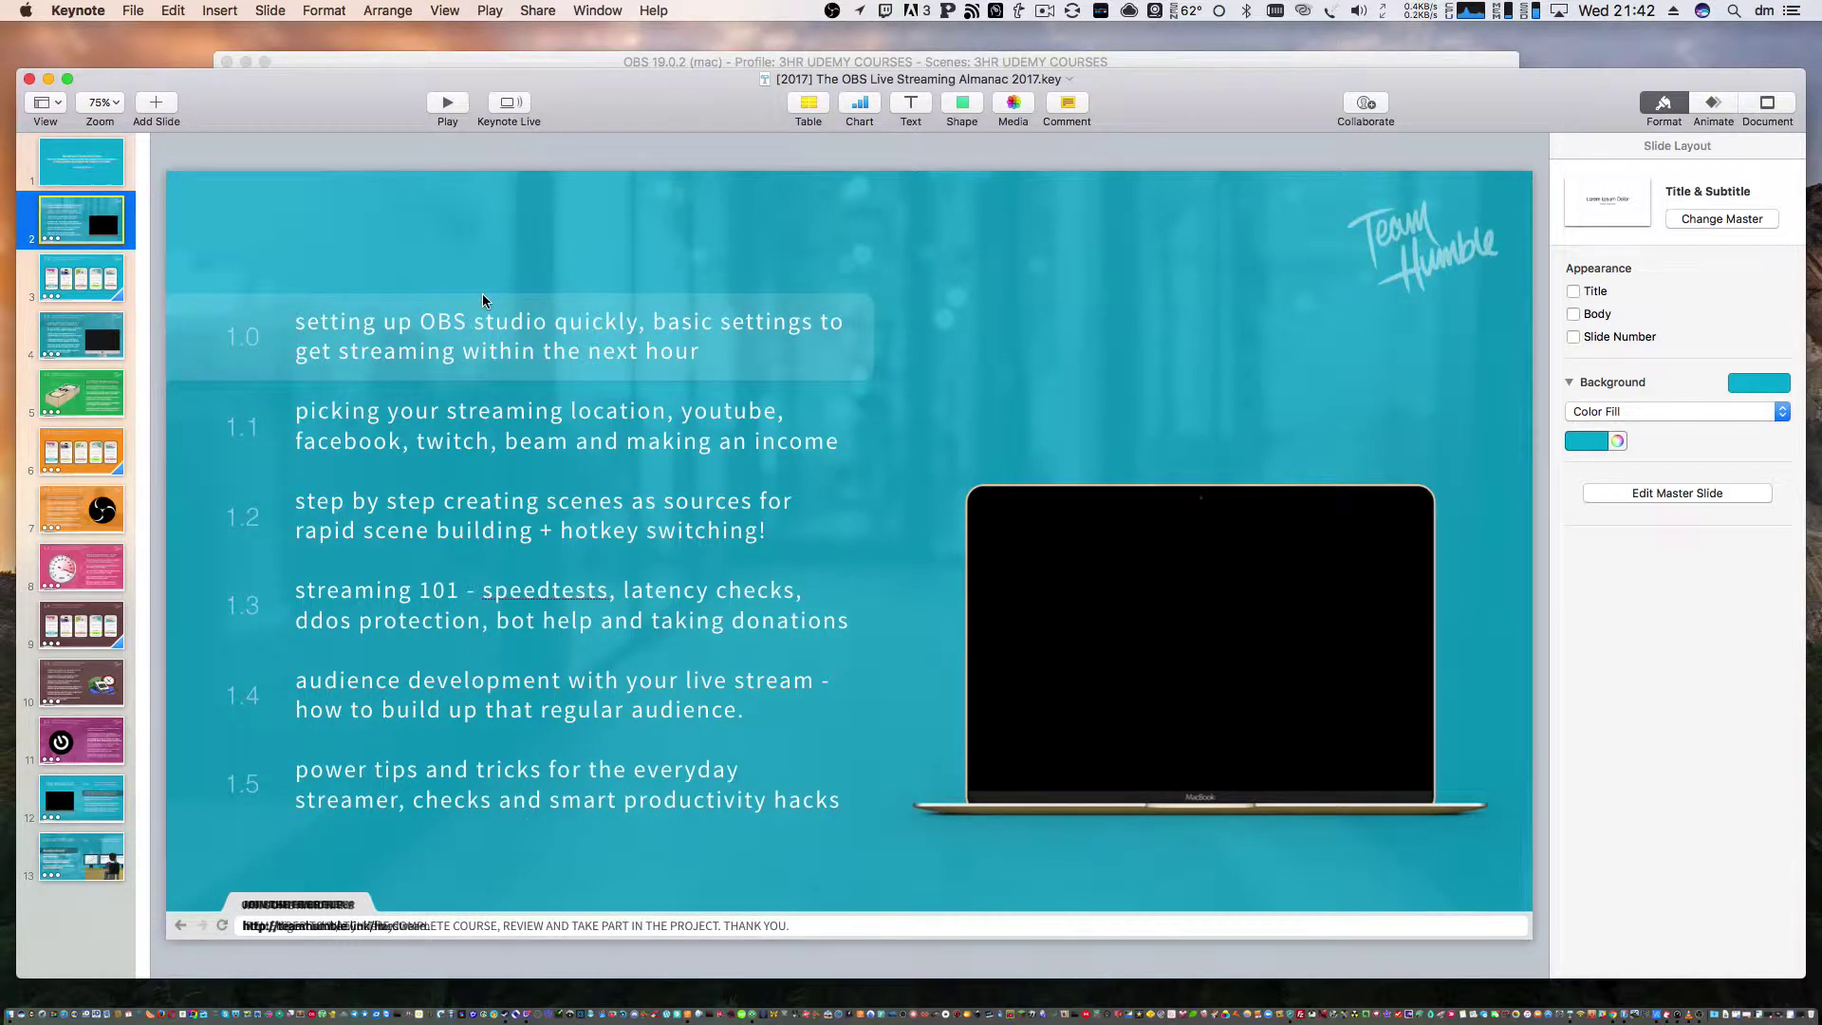
pyautogui.click(68, 289)
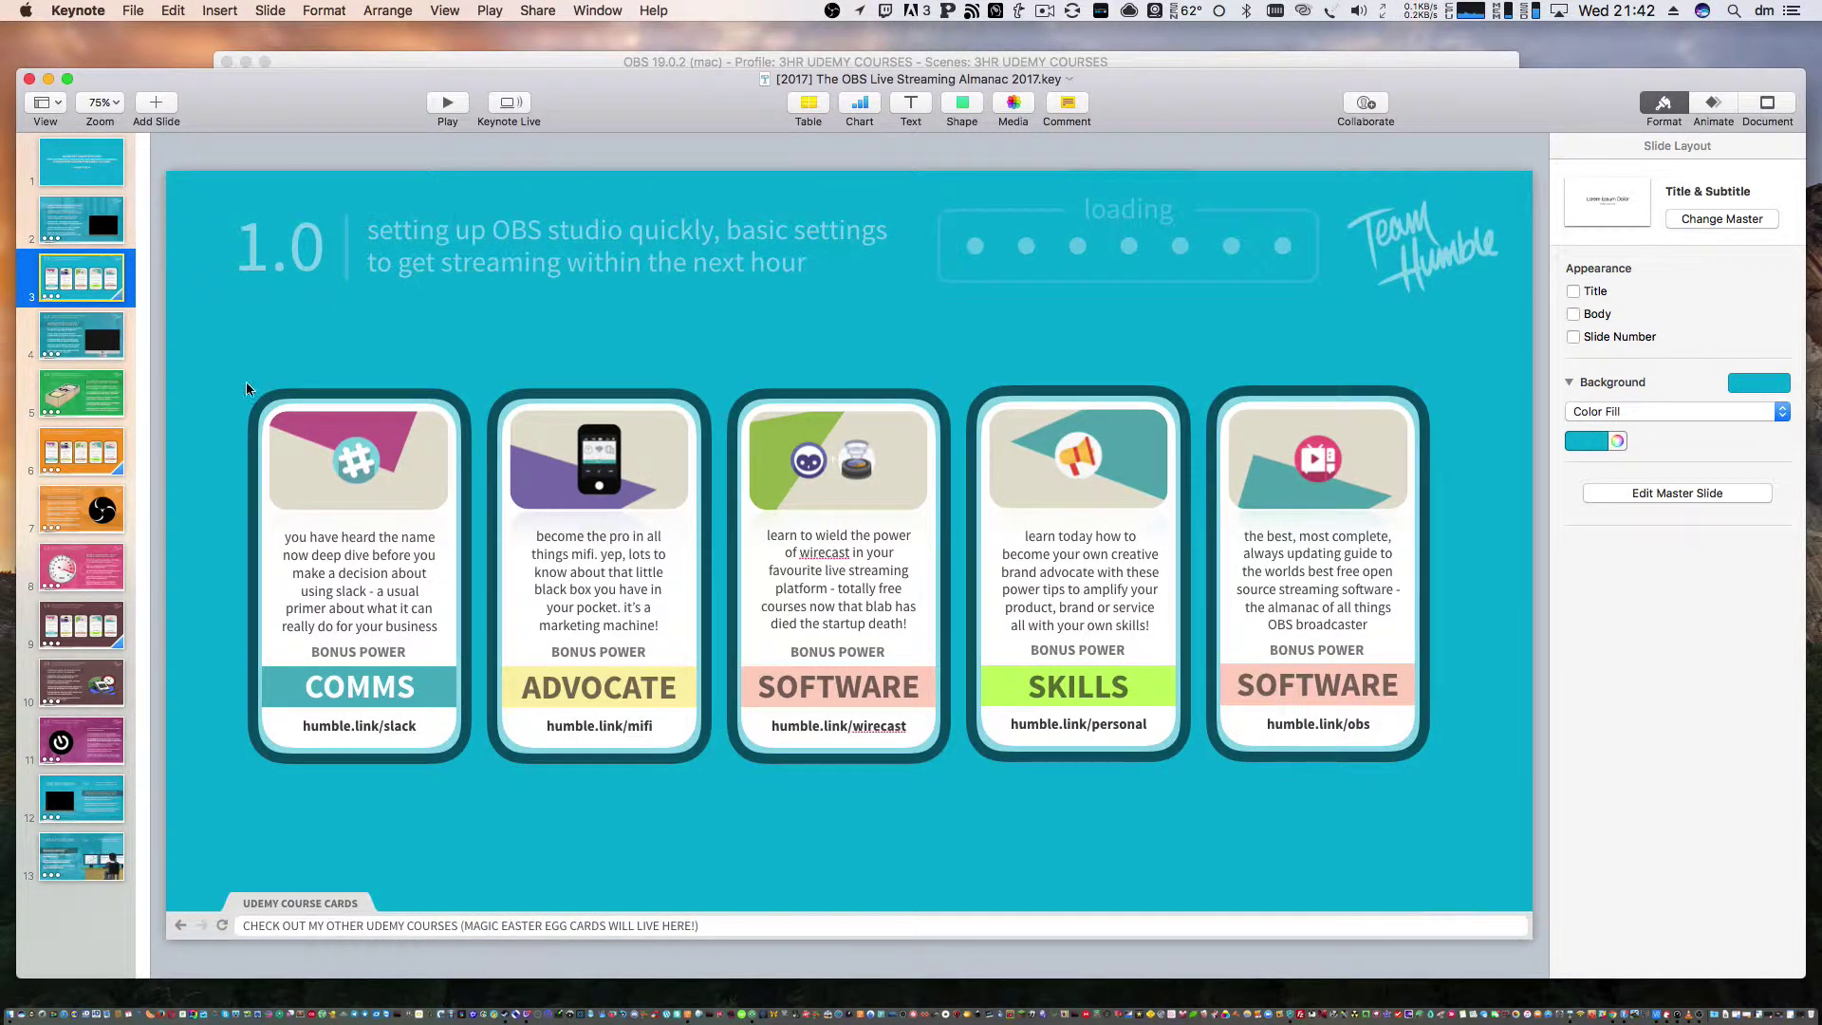
pyautogui.click(76, 353)
pyautogui.click(84, 241)
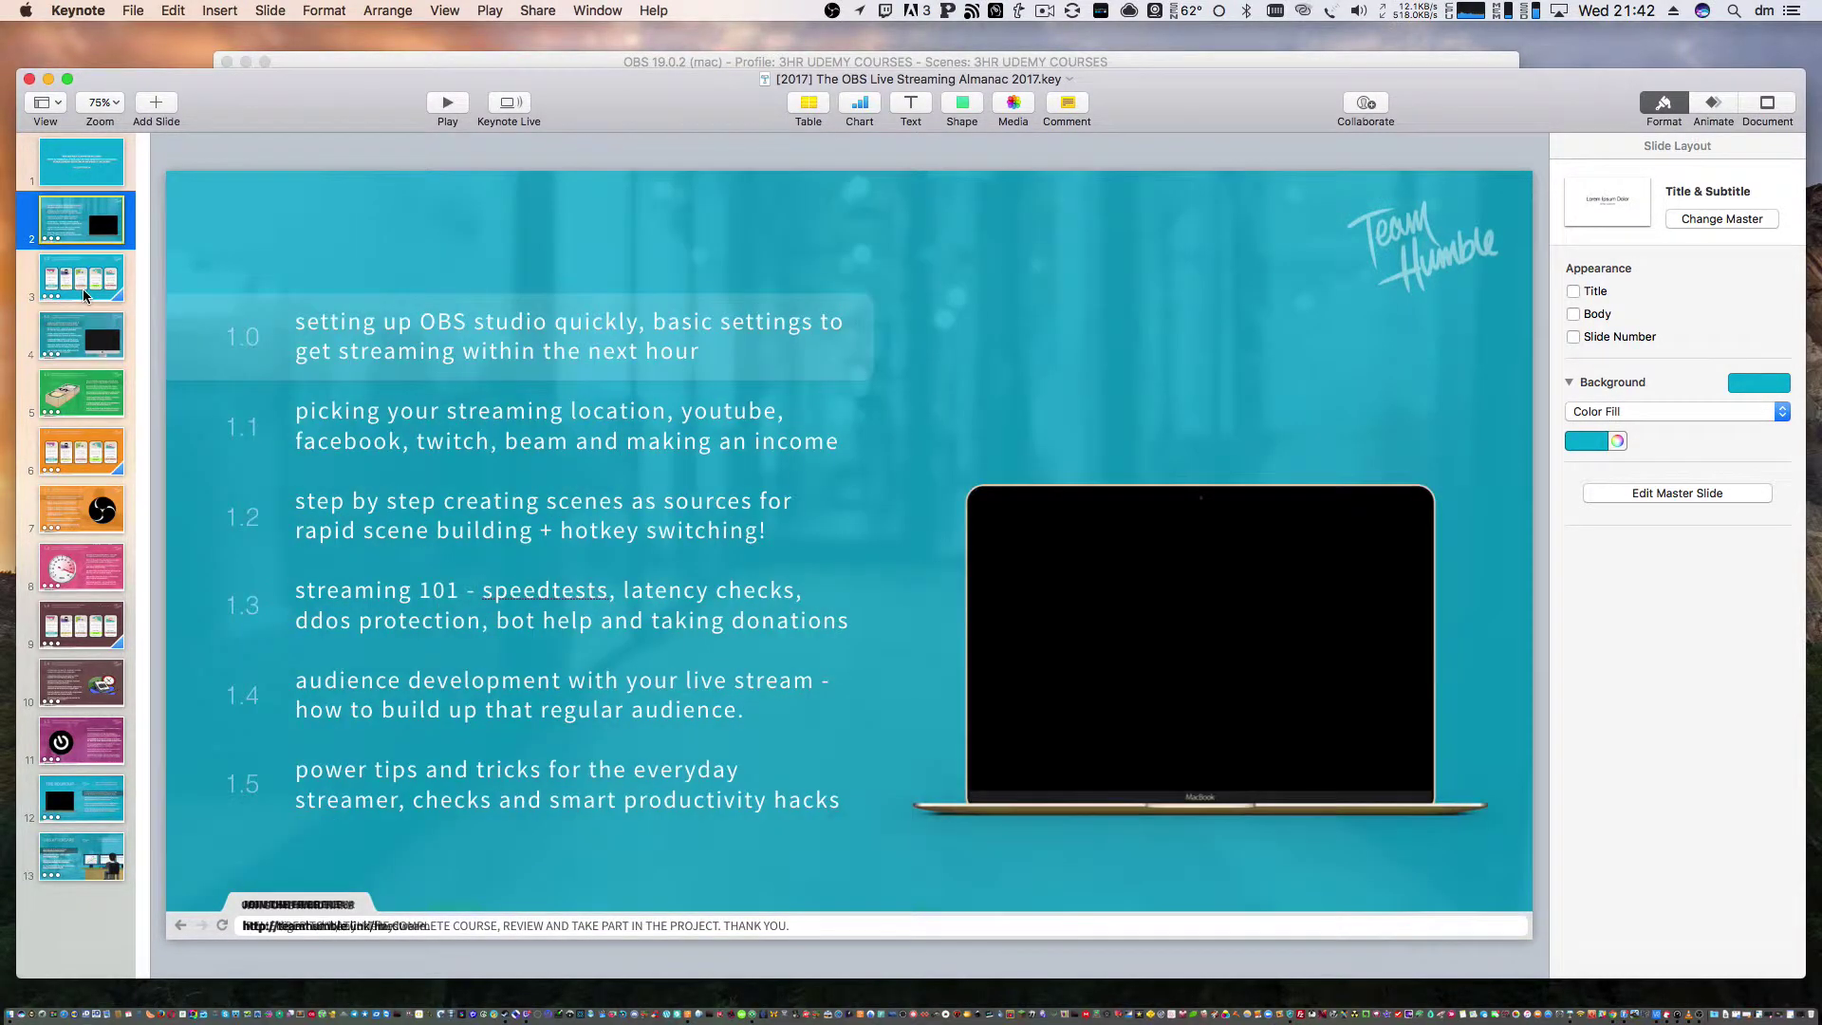
pyautogui.click(86, 292)
pyautogui.click(83, 348)
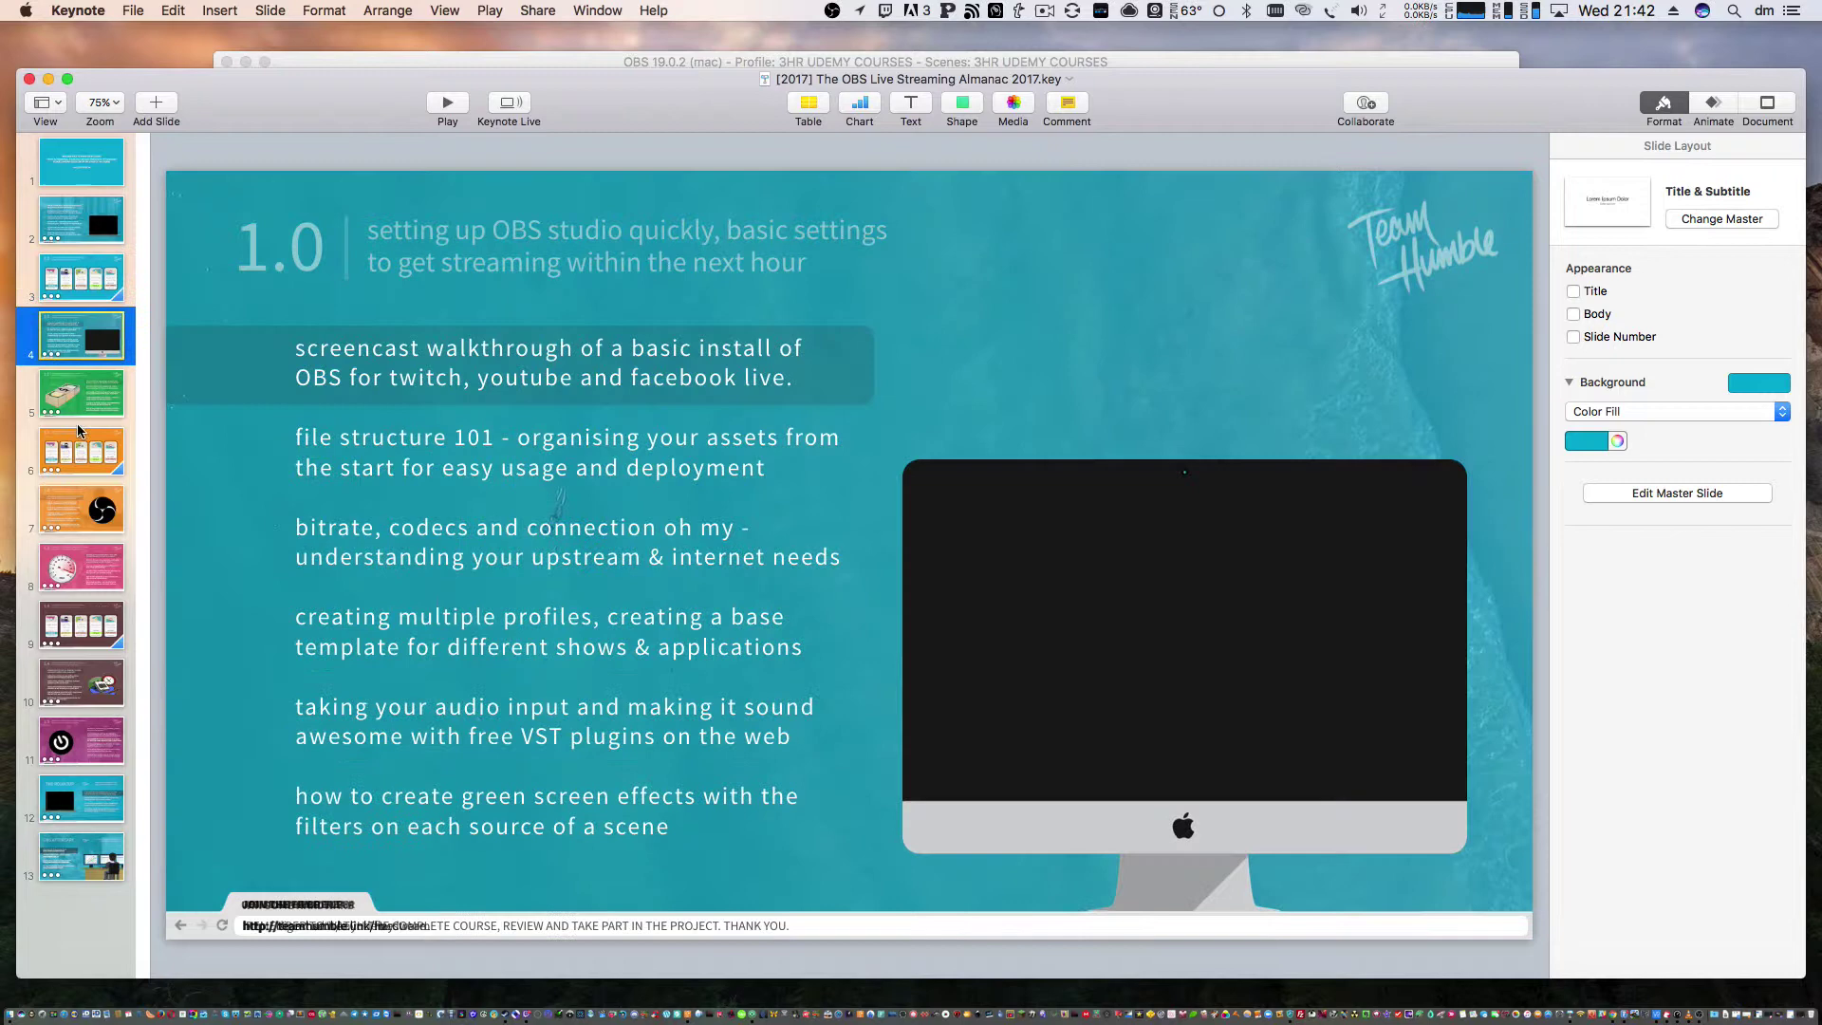
pyautogui.click(79, 512)
pyautogui.click(81, 465)
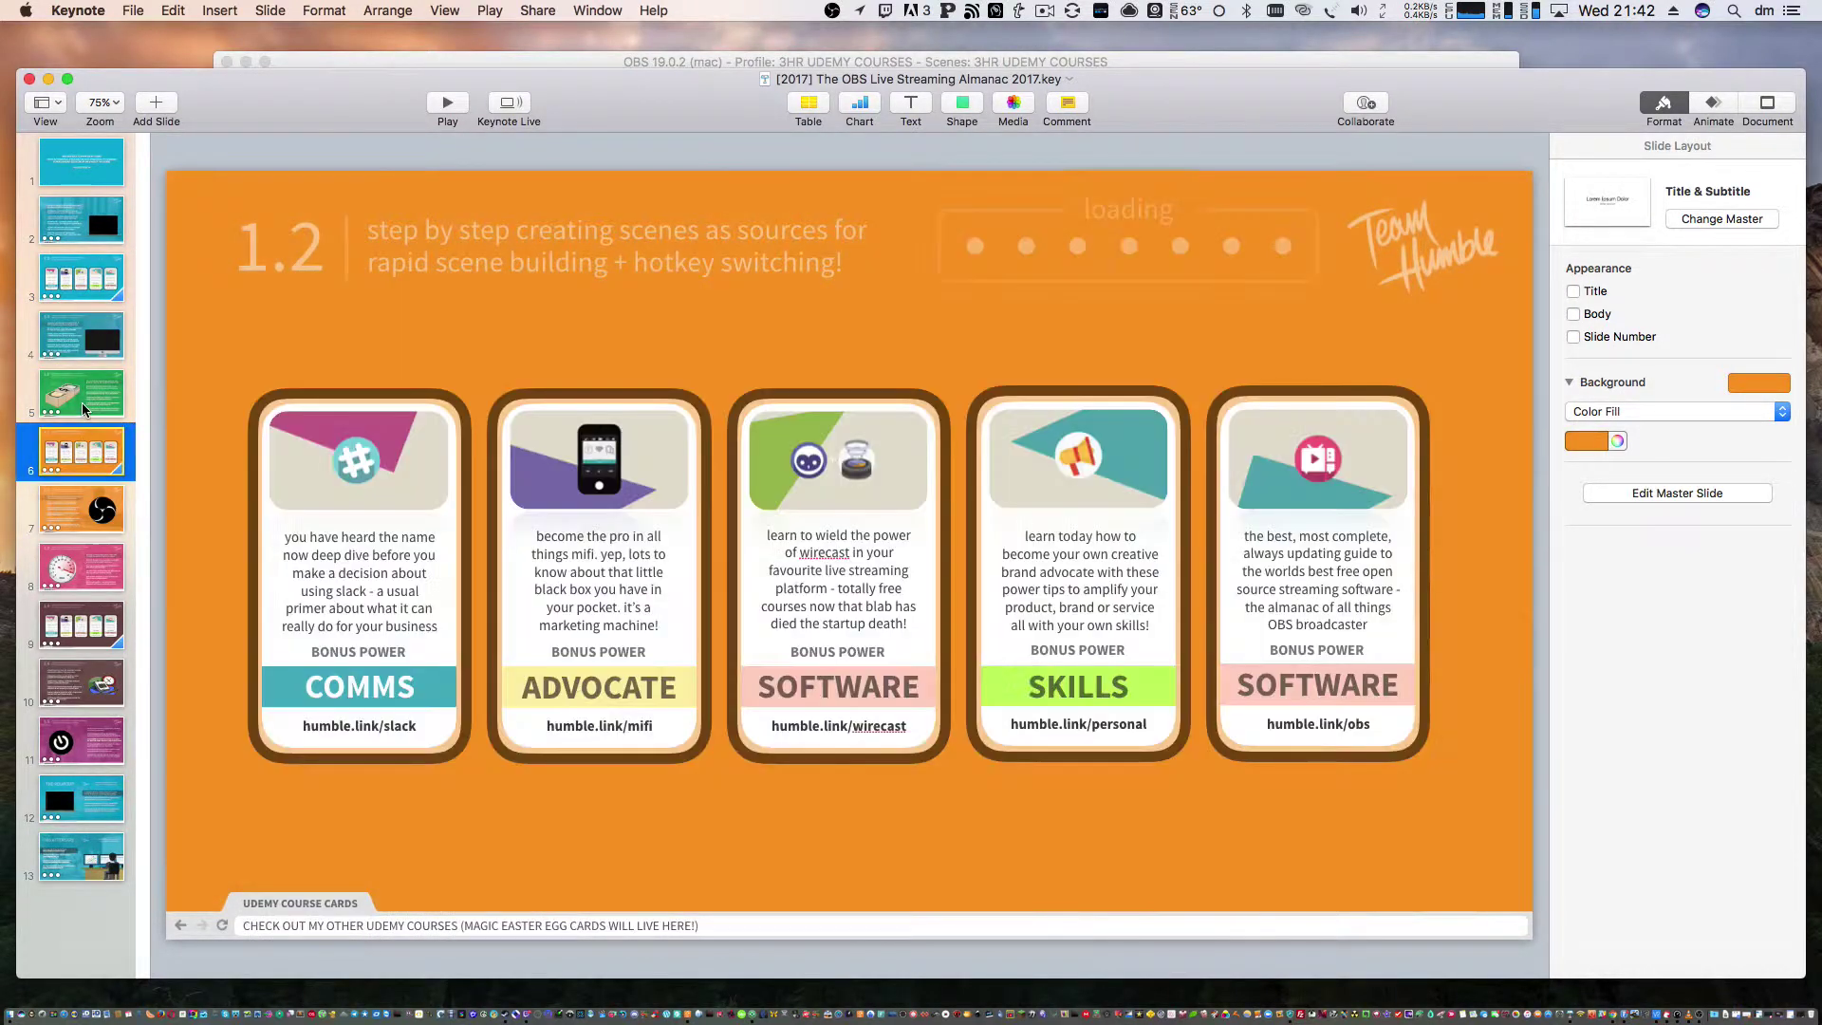
pyautogui.click(84, 398)
pyautogui.click(88, 229)
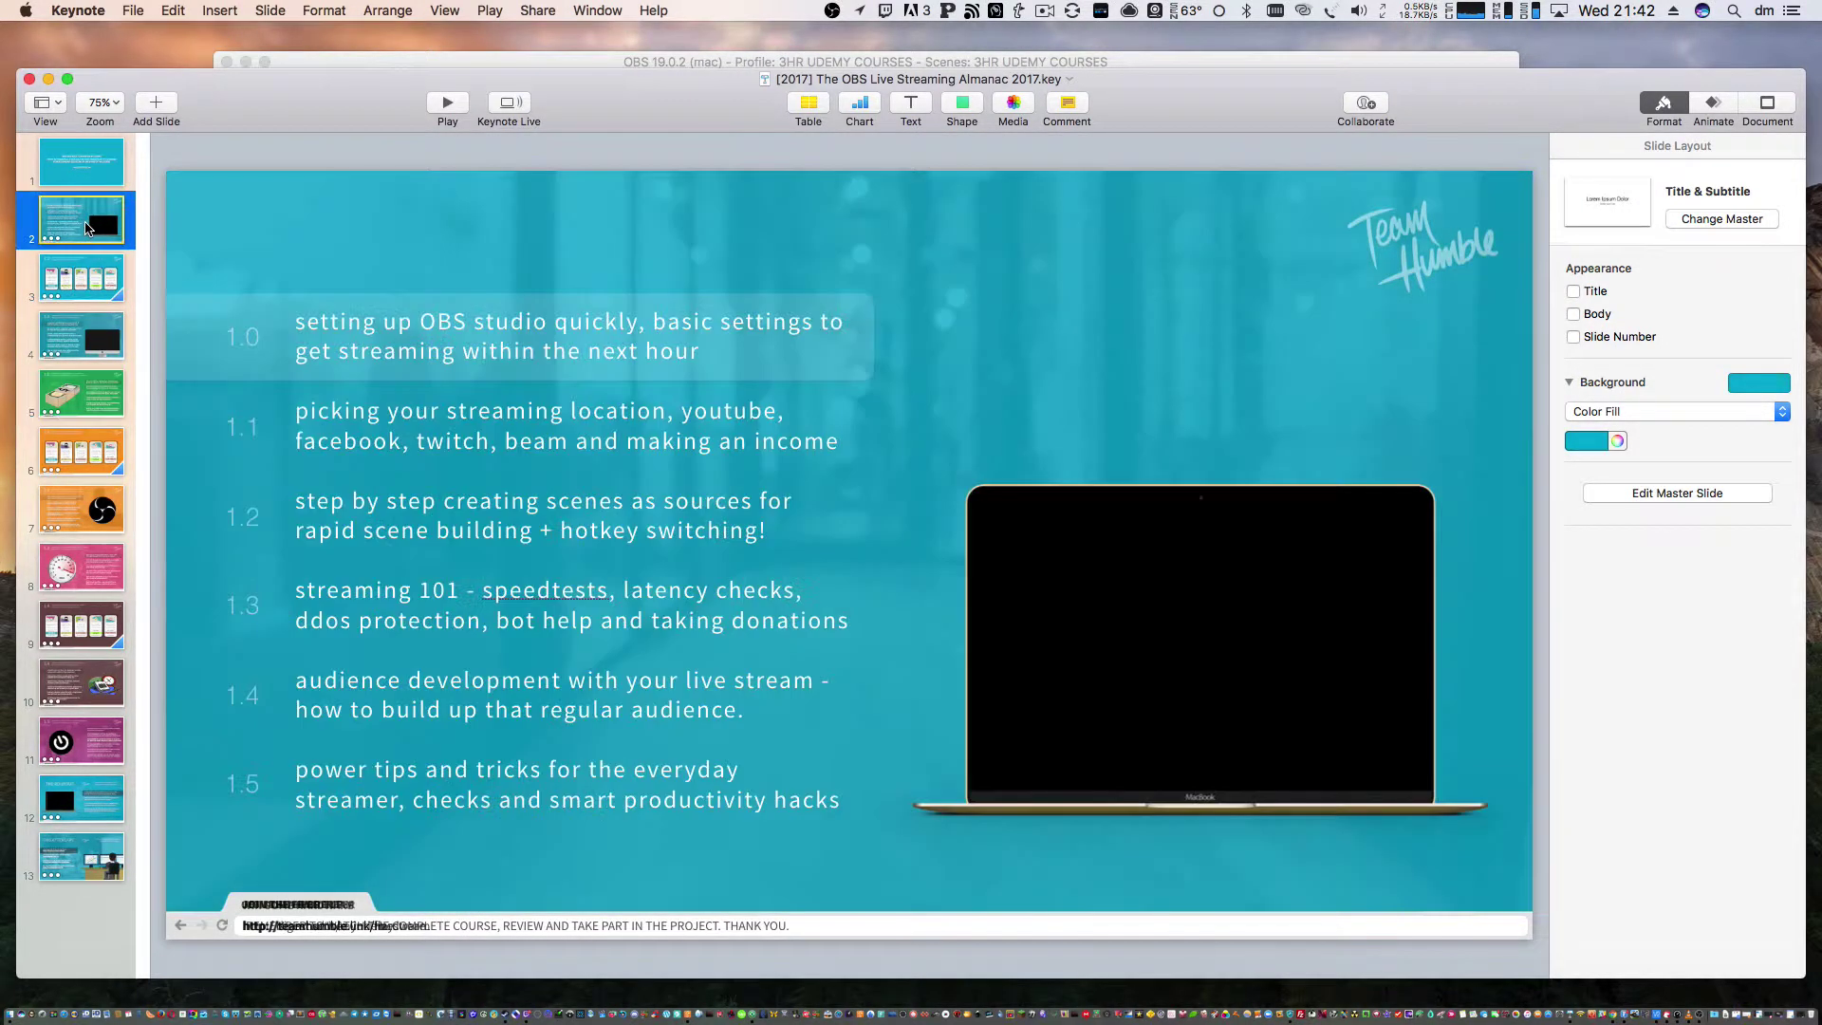
# Minimize the presentation window and switch to OBS
pyautogui.click(50, 84)
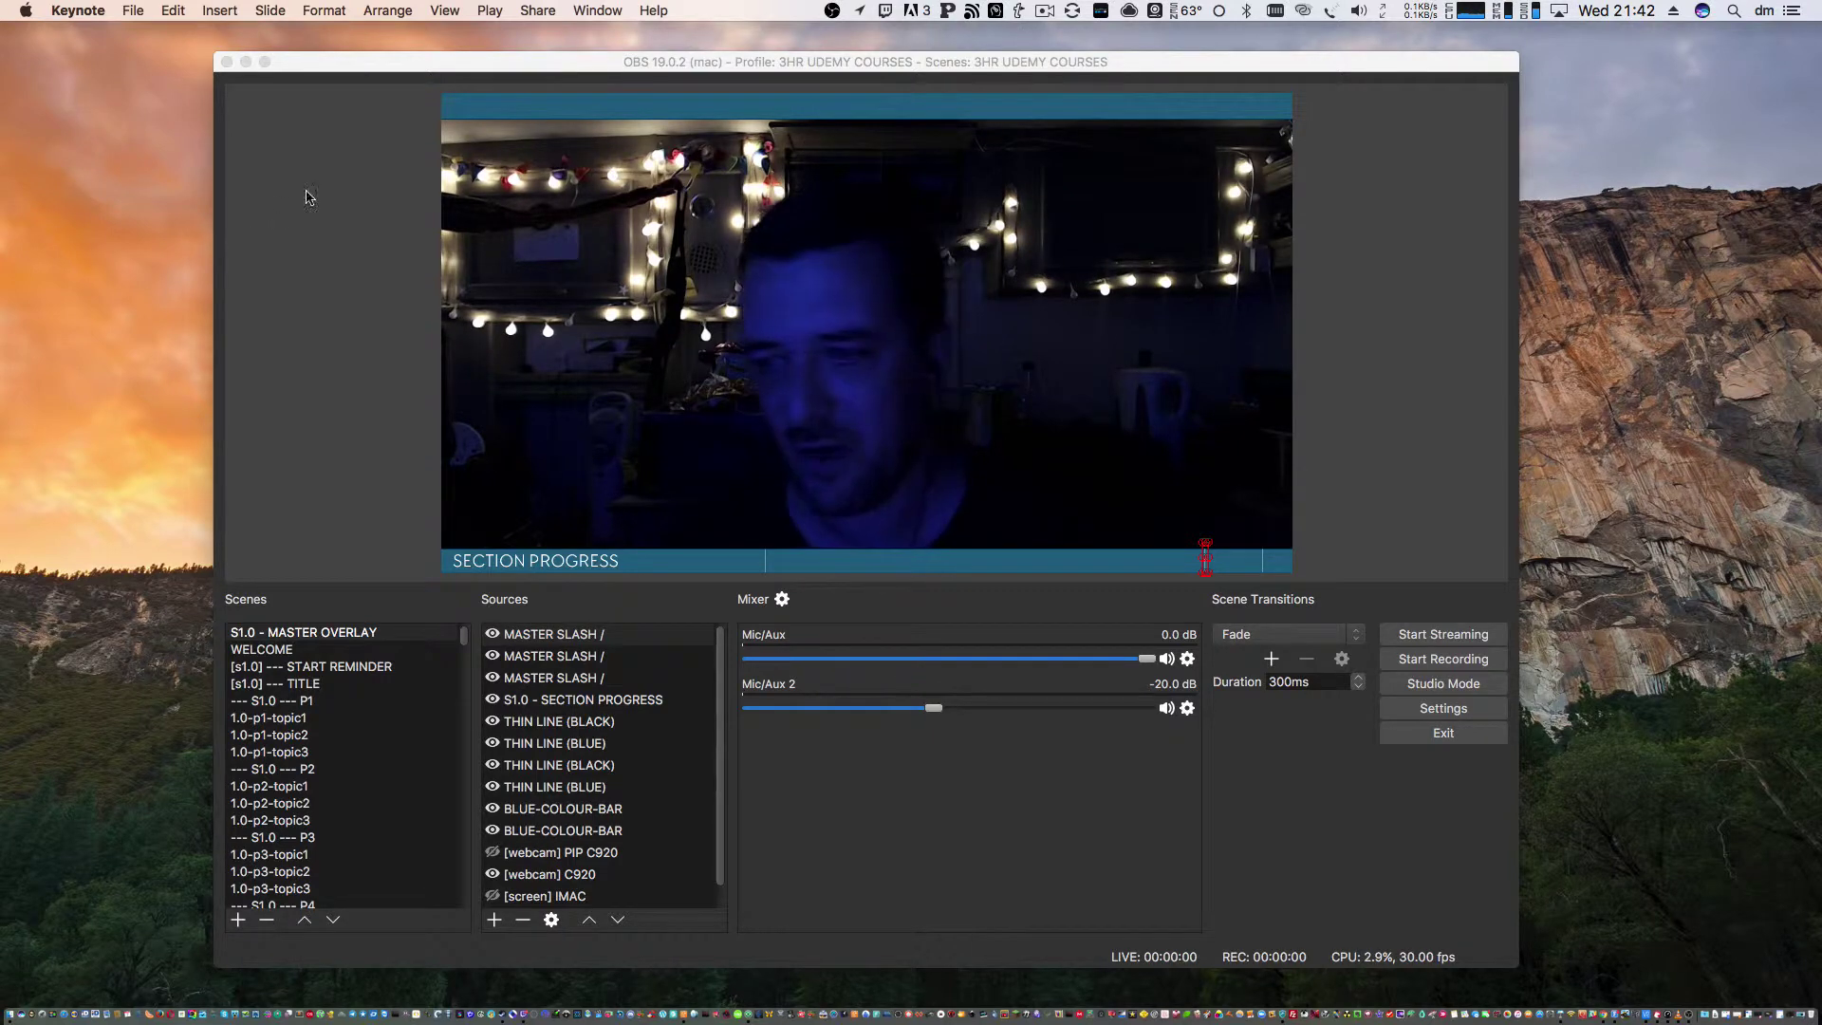
pyautogui.moveTo(760, 69); pyautogui.dragTo(773, 65)
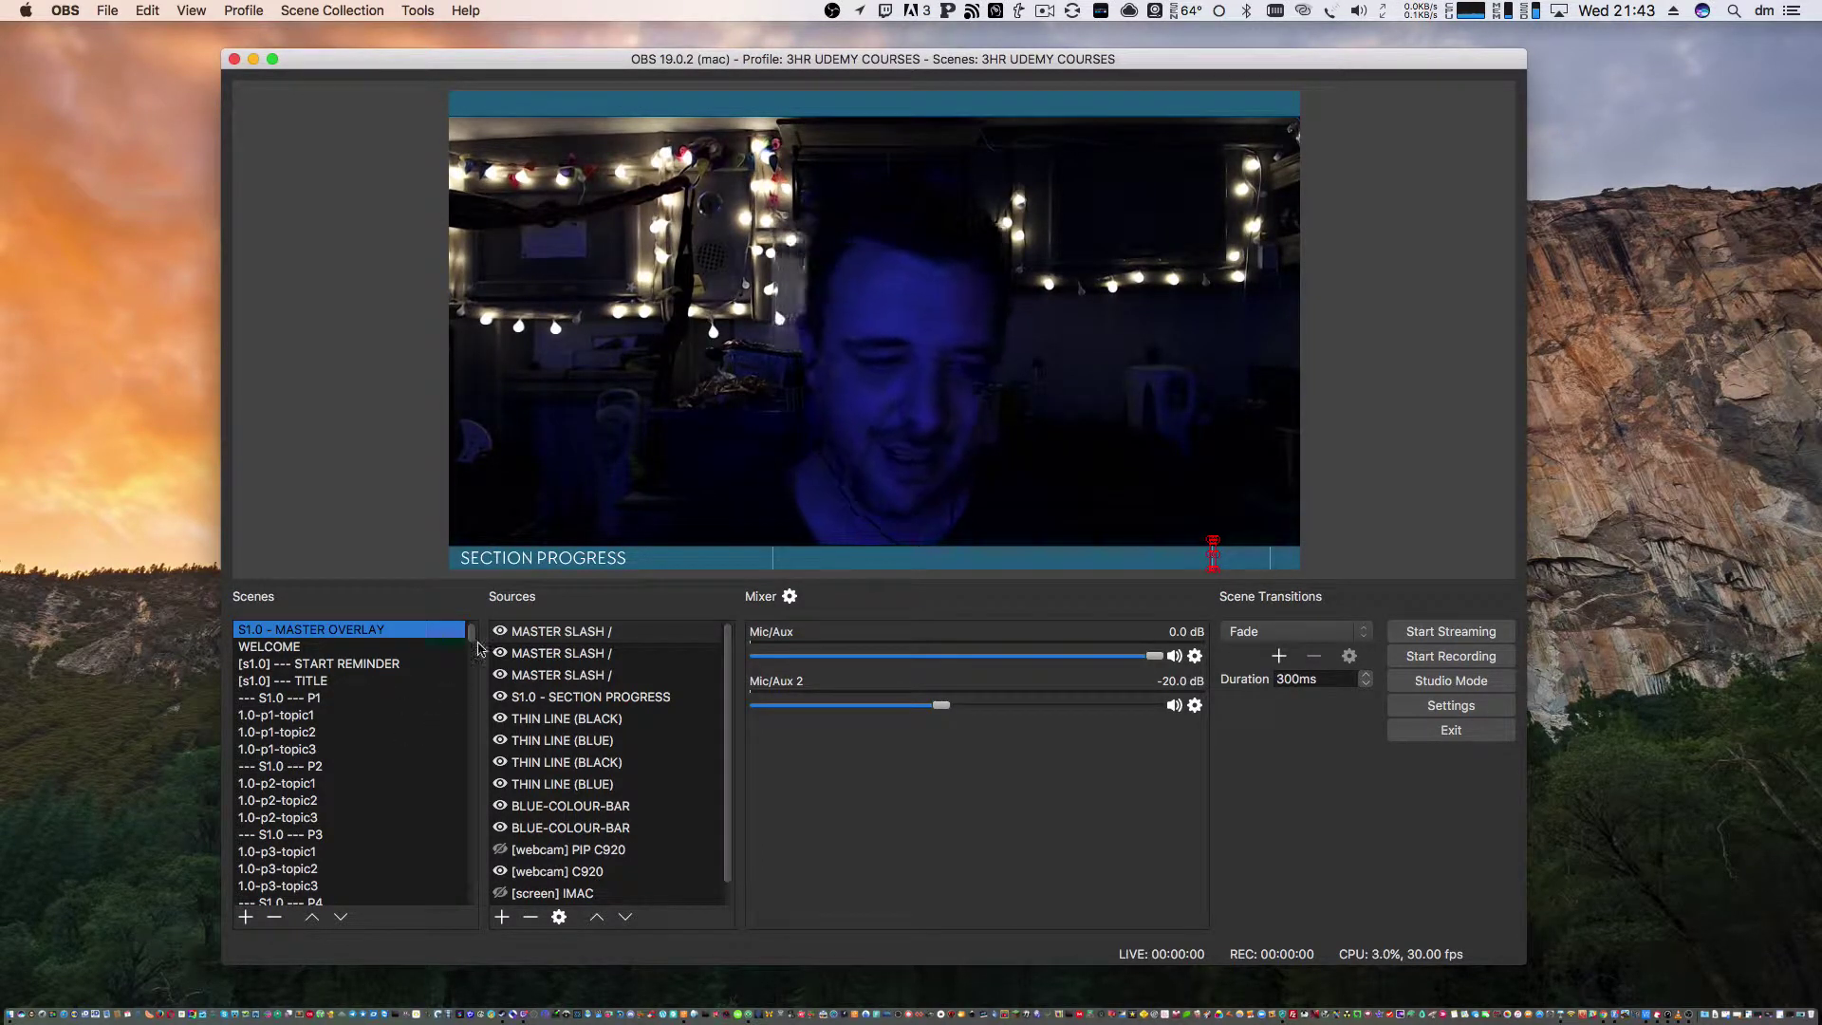
# Examine the whole scene list from S1.0 - MASTER OVERLAY down to FULL IMAC/LG and return to its beginning
pyautogui.scroll(-10, 474, 641)
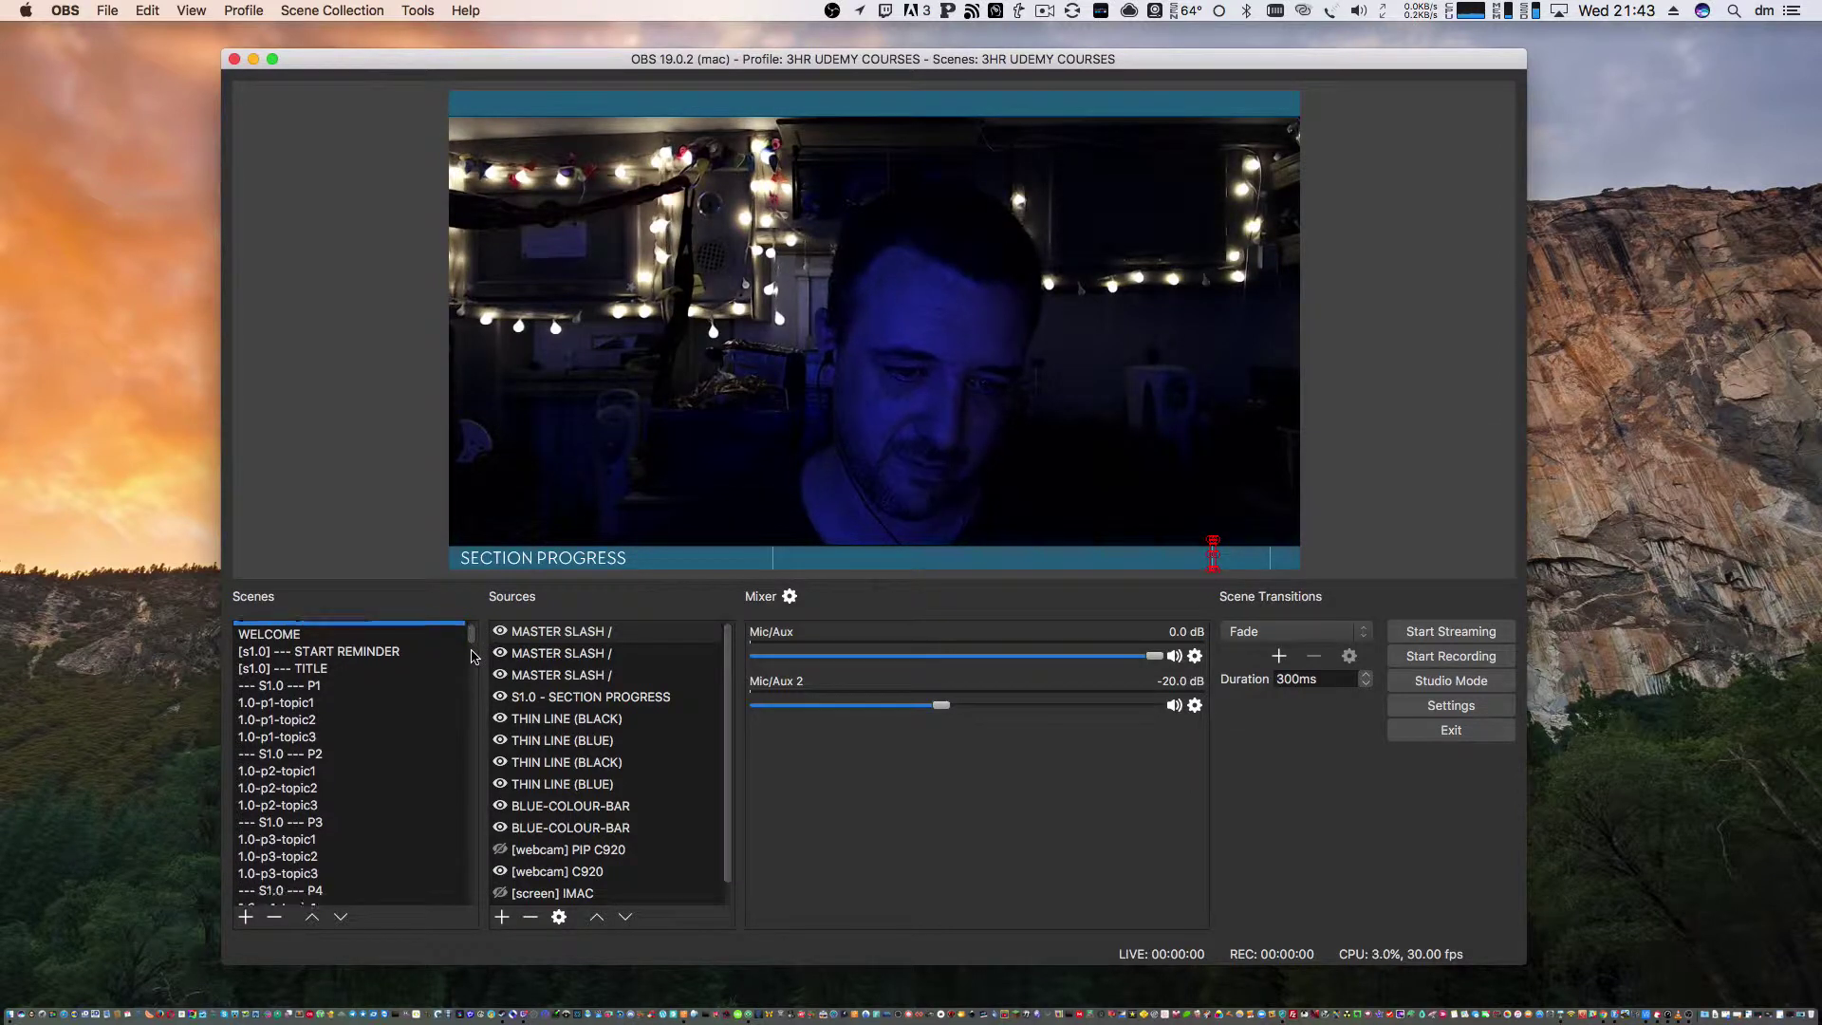
pyautogui.scroll(-20, 472, 696)
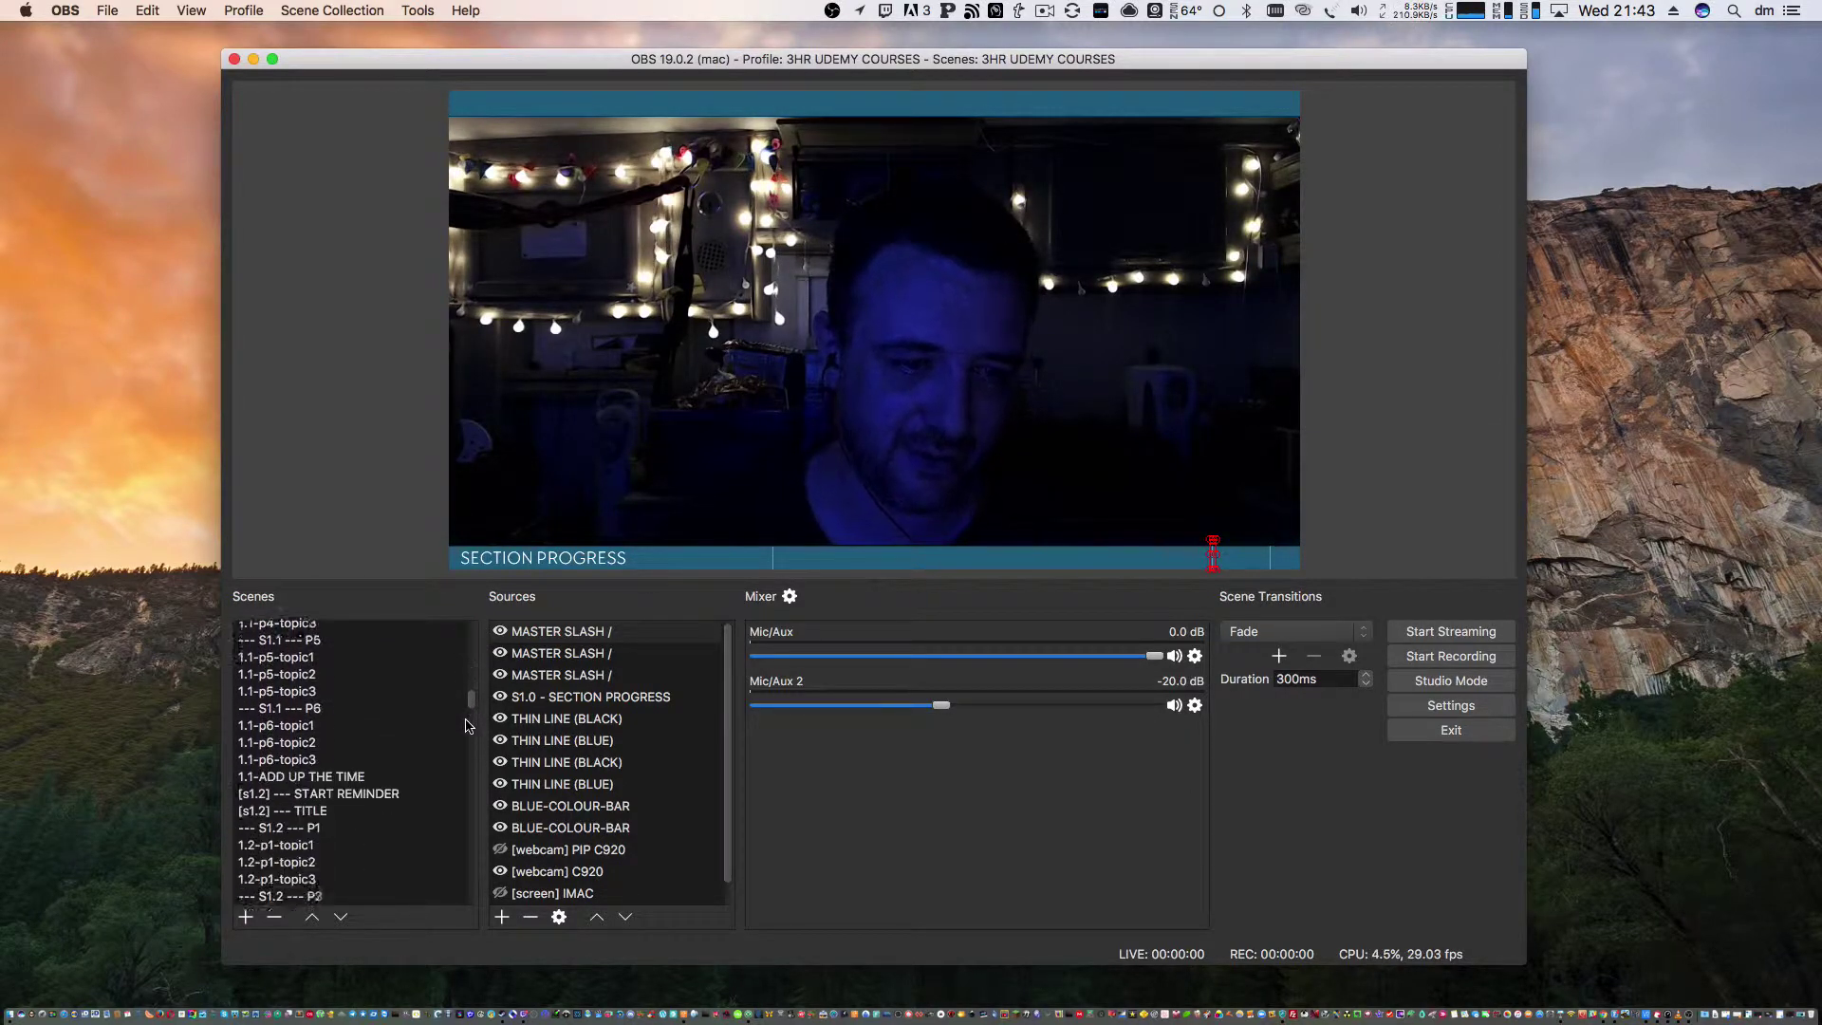
pyautogui.scroll(-20, 457, 796)
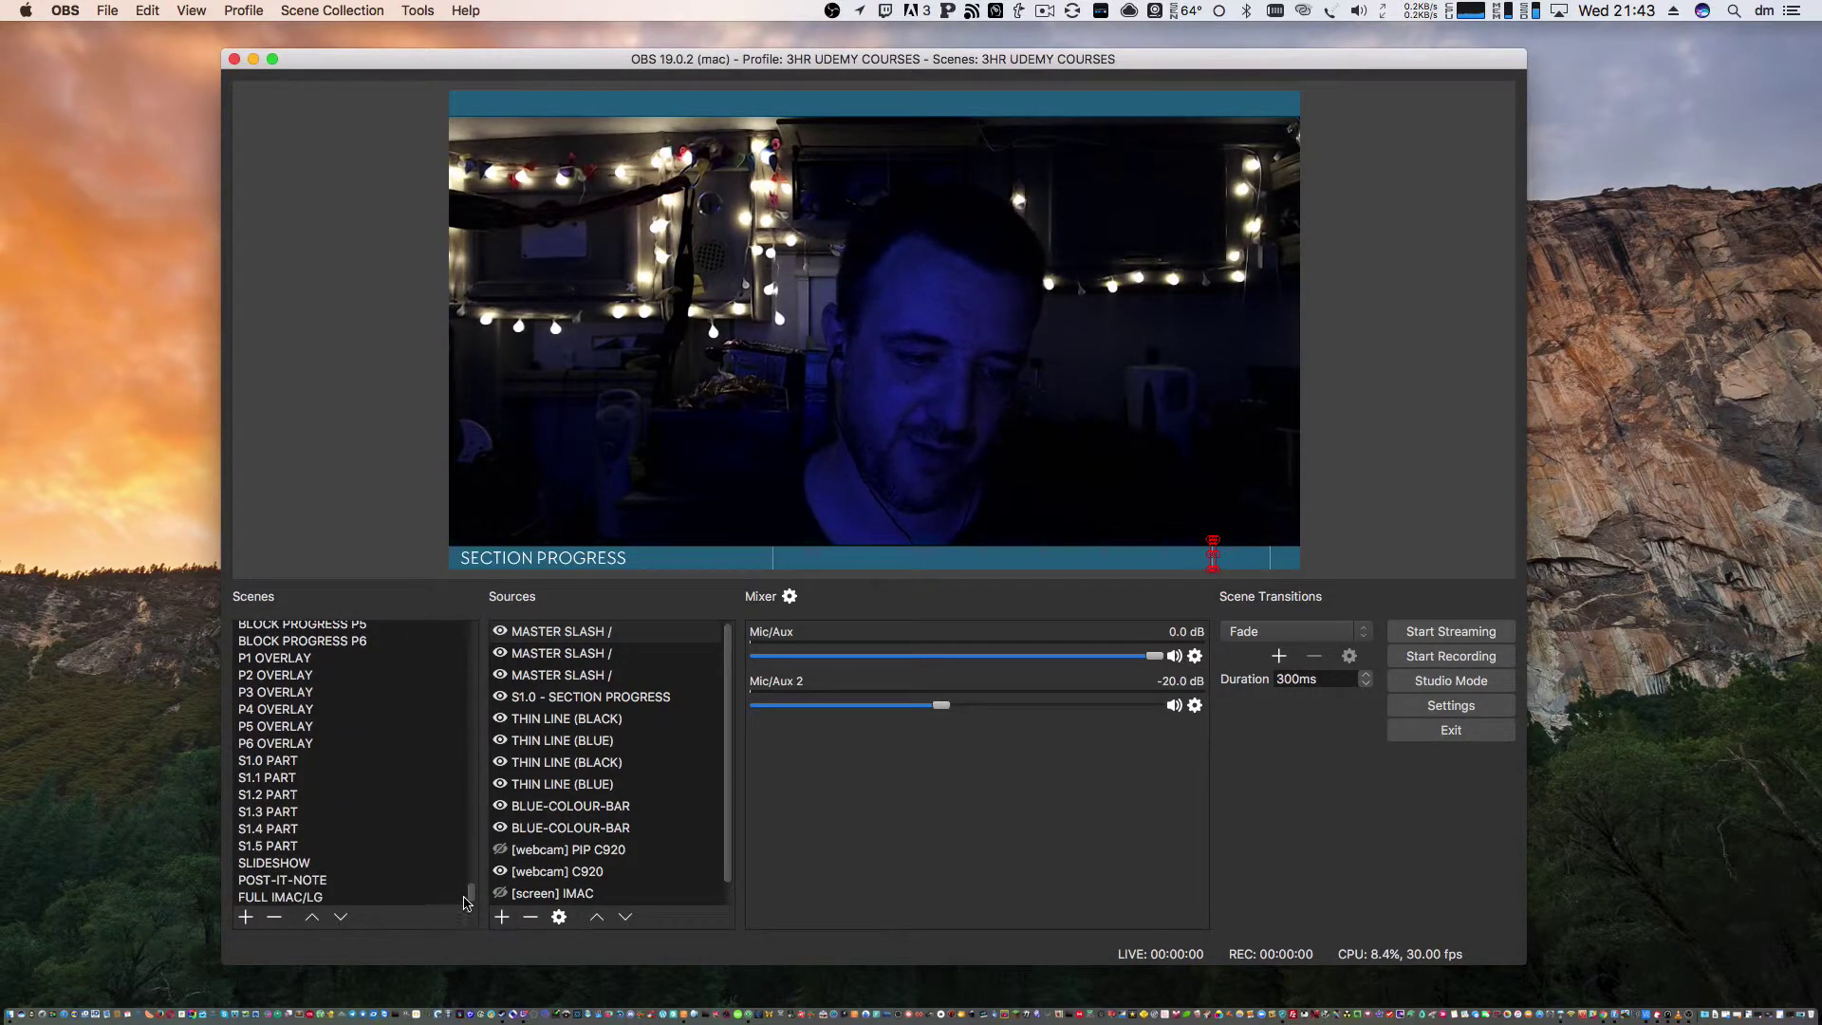
pyautogui.moveTo(462, 898); pyautogui.dragTo(467, 635)
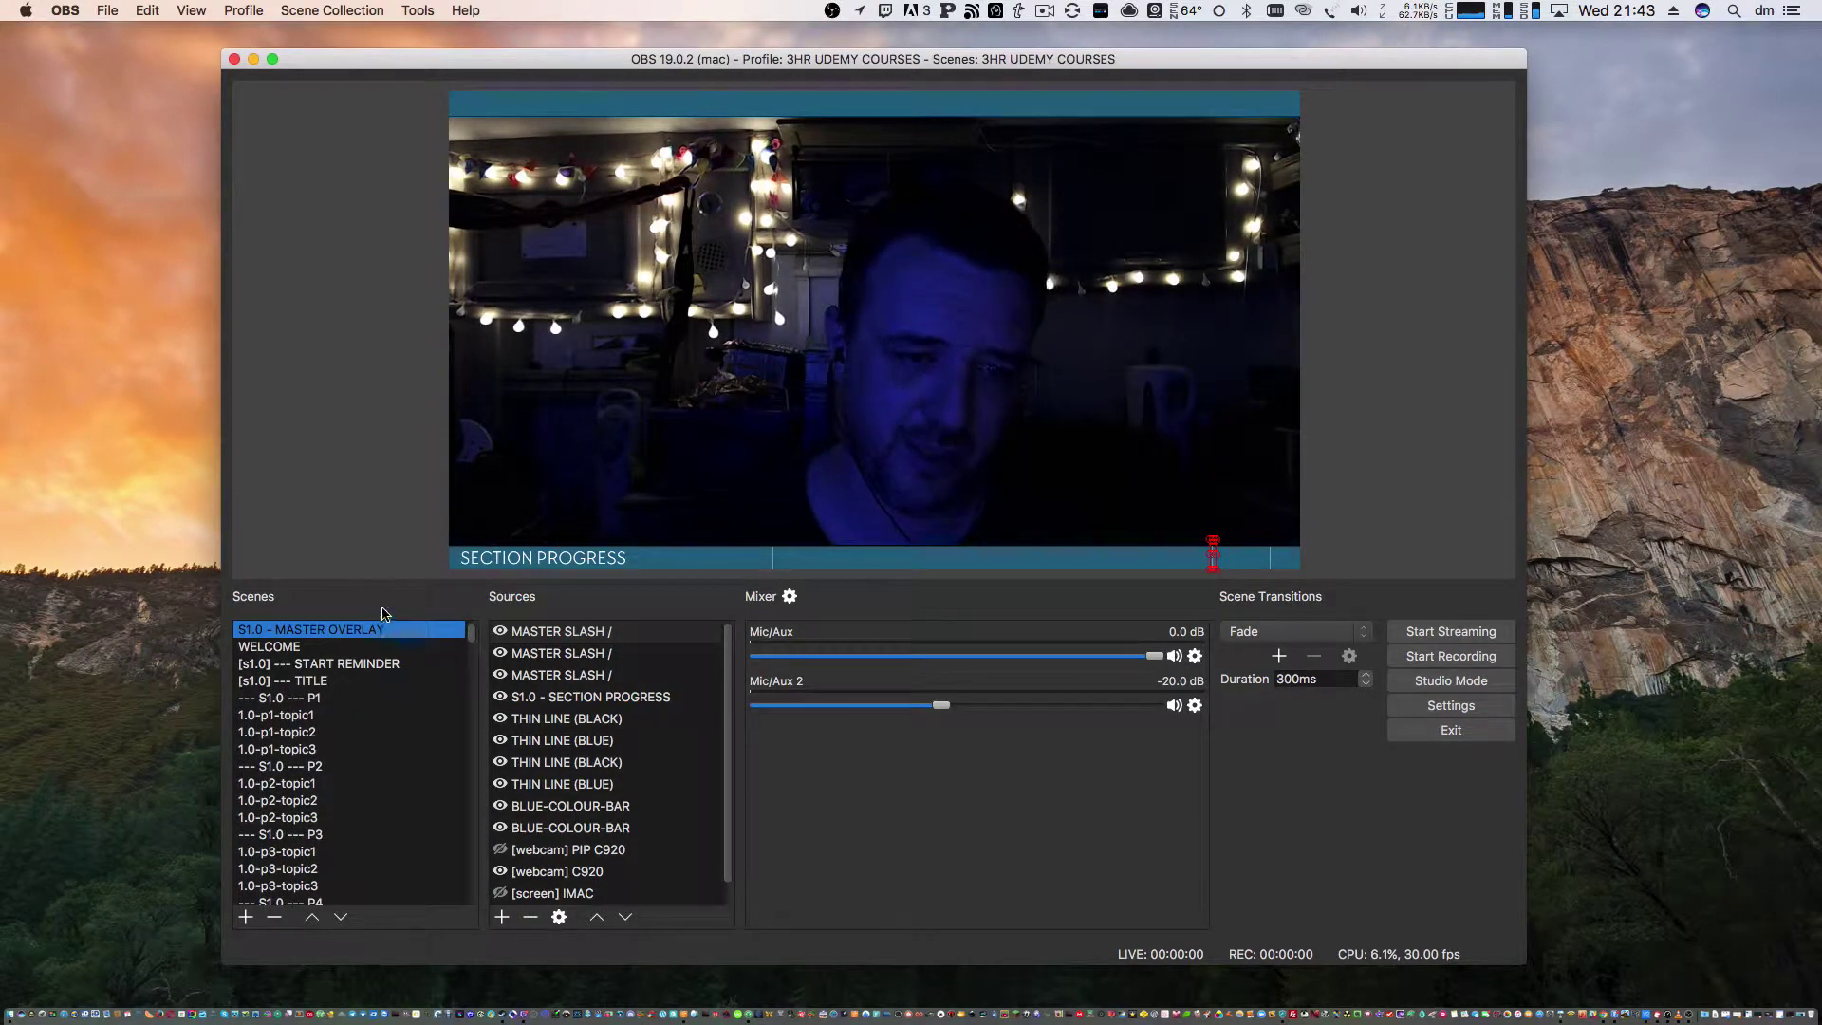
pyautogui.click(371, 465)
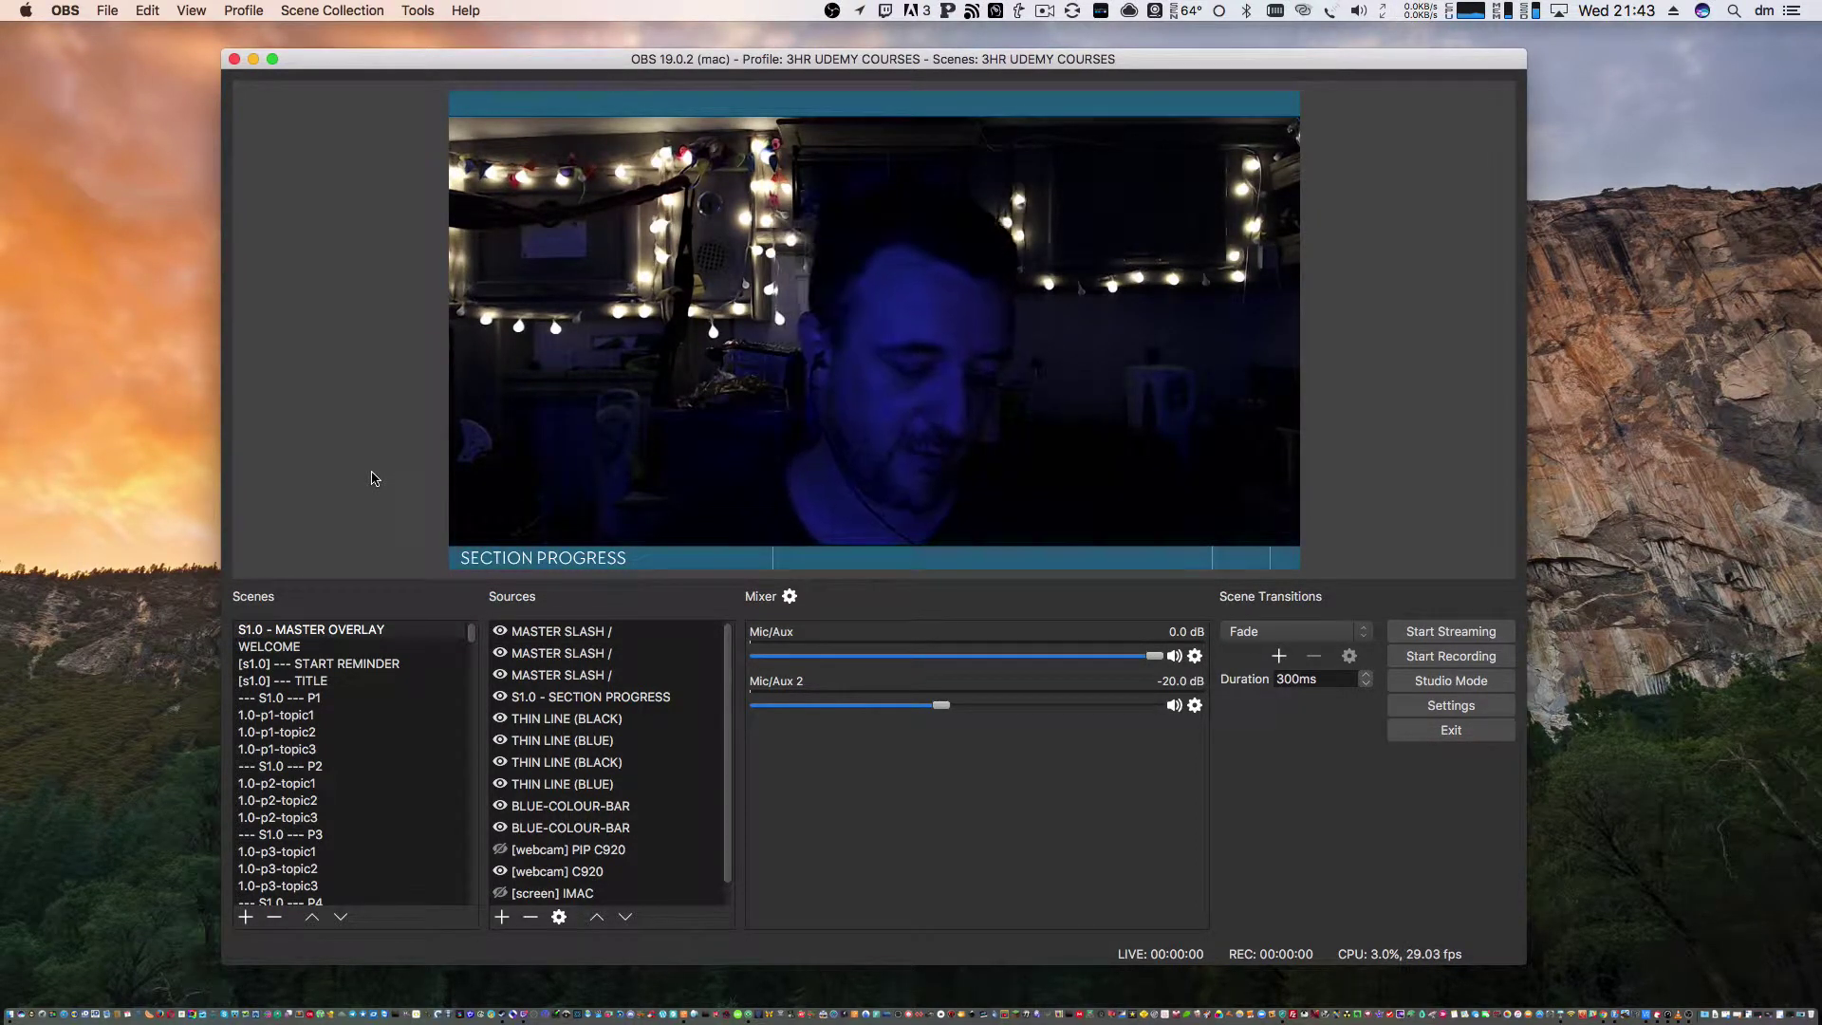
# Replace the webcam view with the screen captures and move the gameplay video window on the captured blue desktop closer to its centre
pyautogui.press('F1')
pyautogui.press('F2')
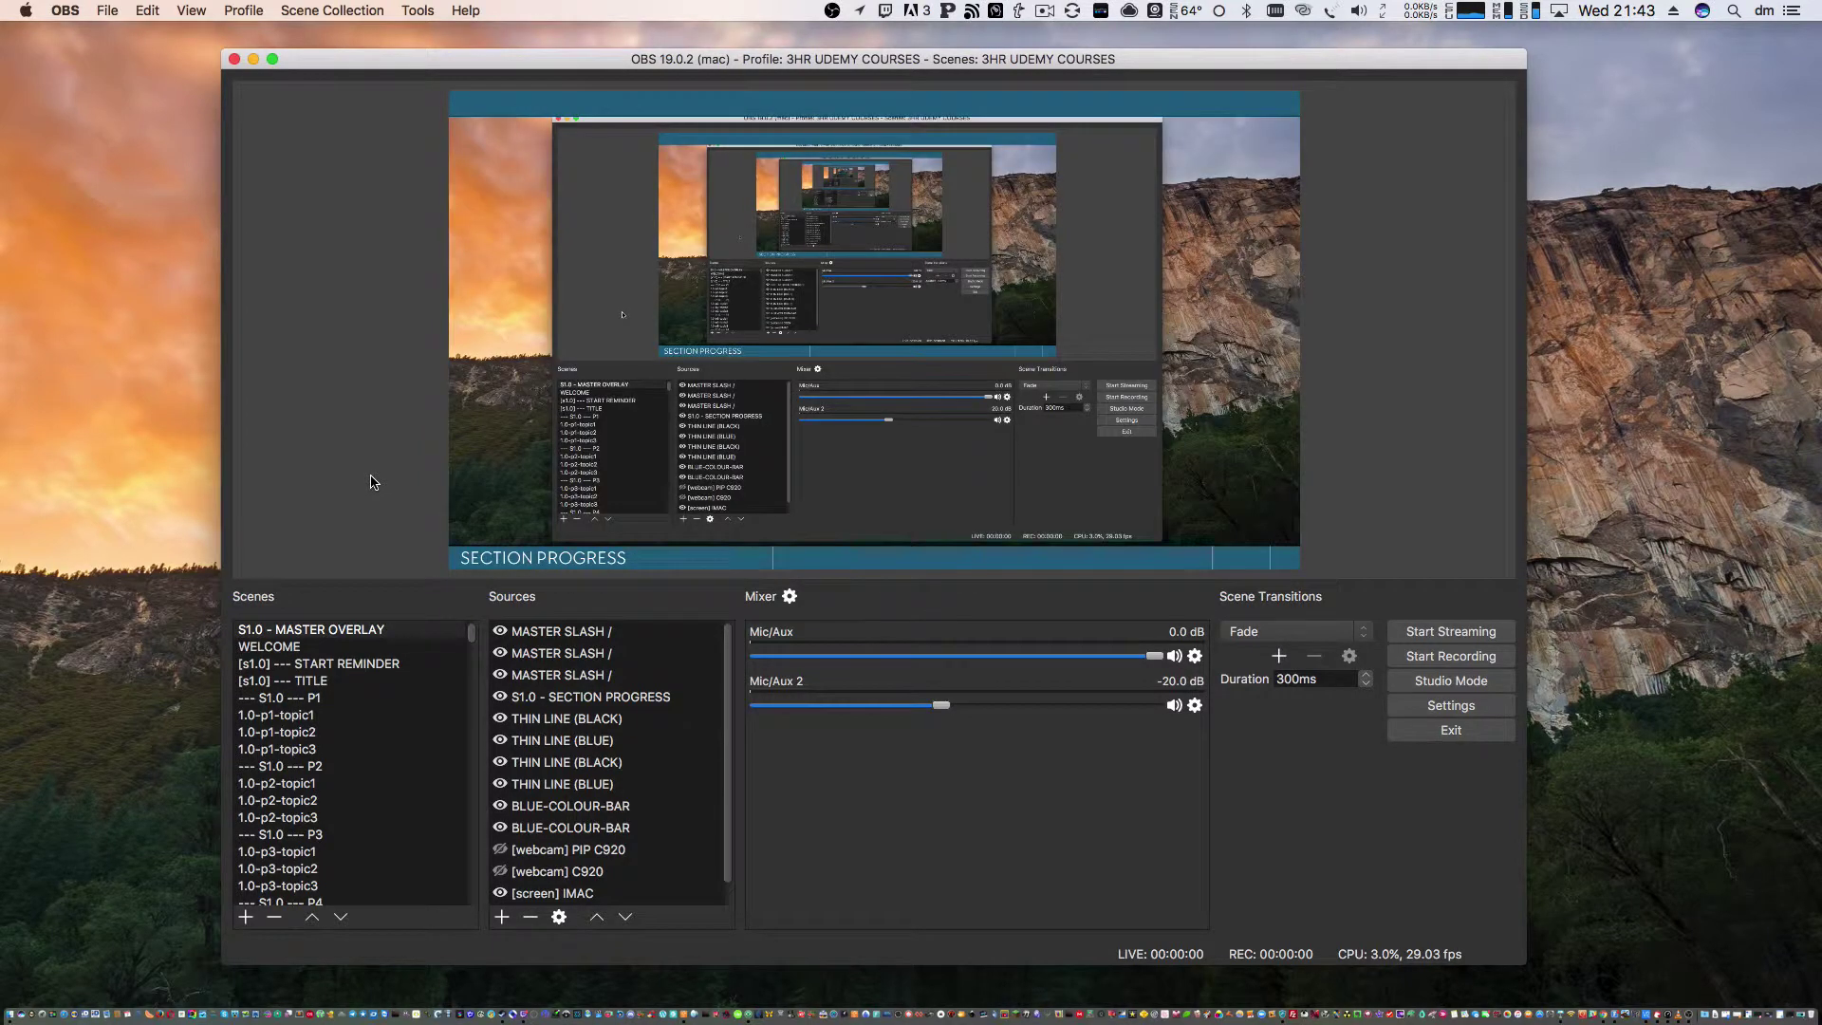
pyautogui.press('F3')
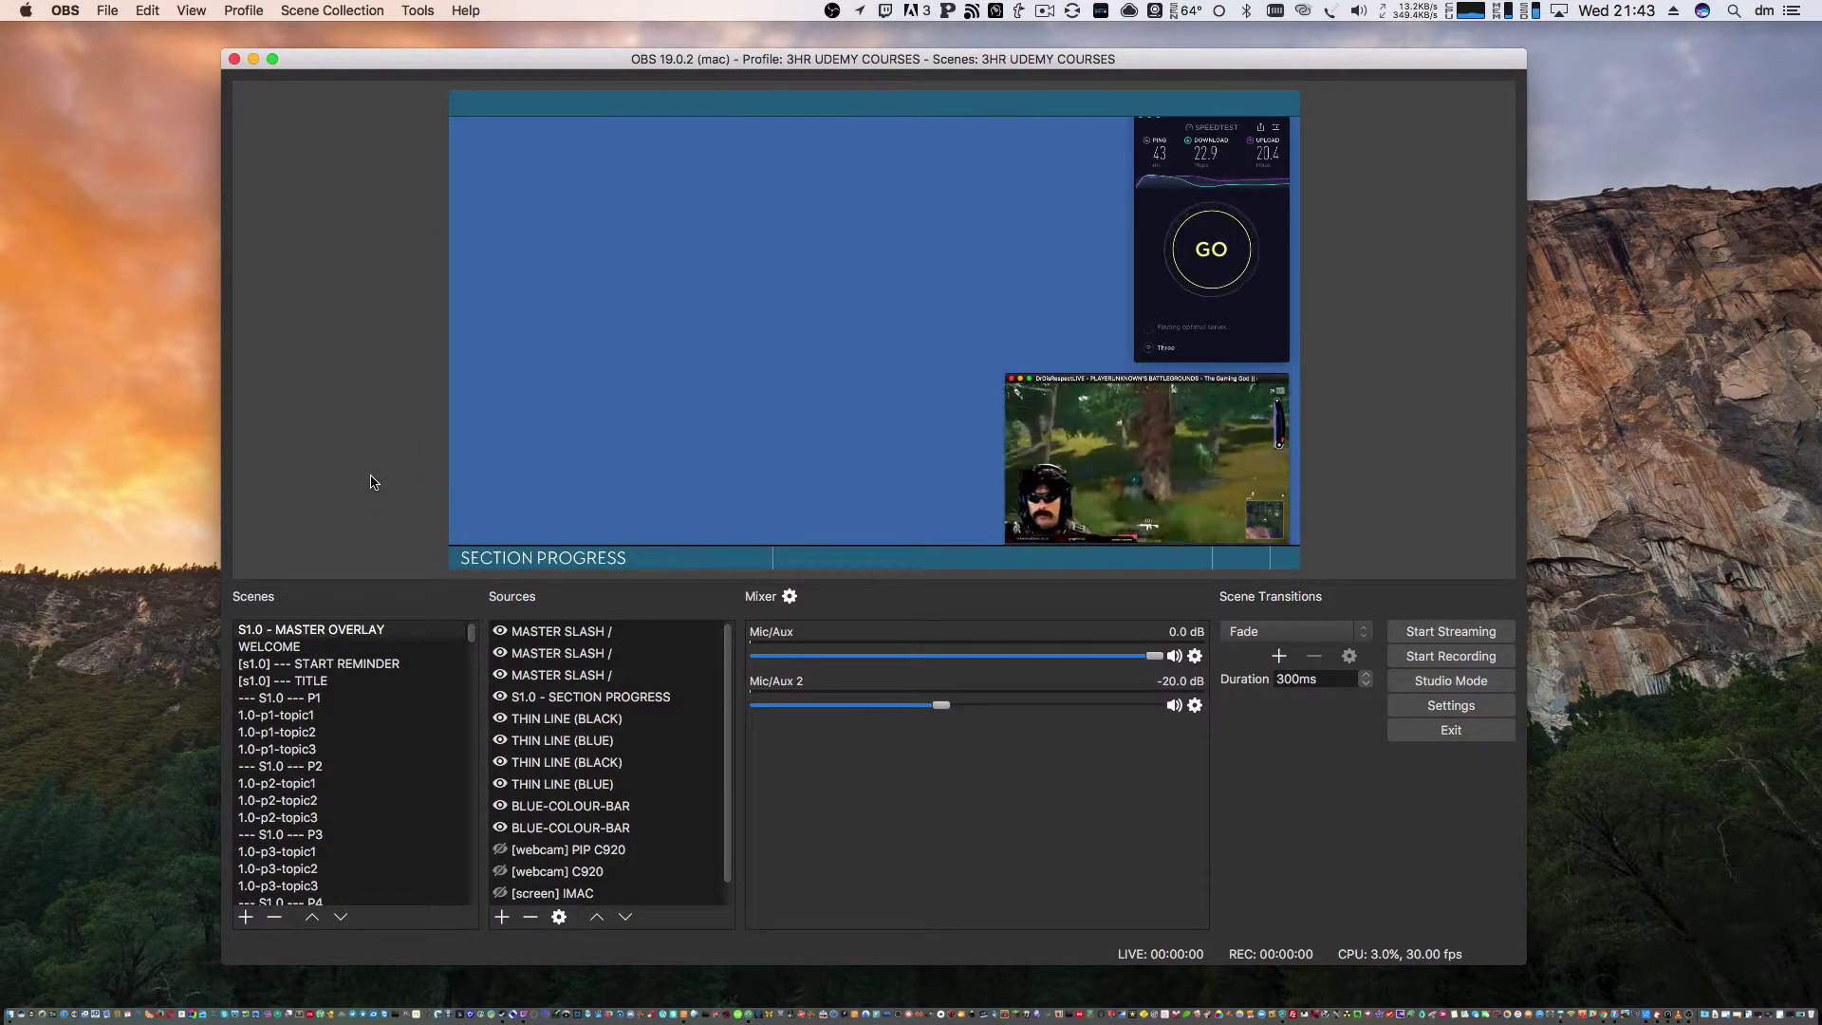
pyautogui.moveTo(1079, 380); pyautogui.dragTo(646, 286)
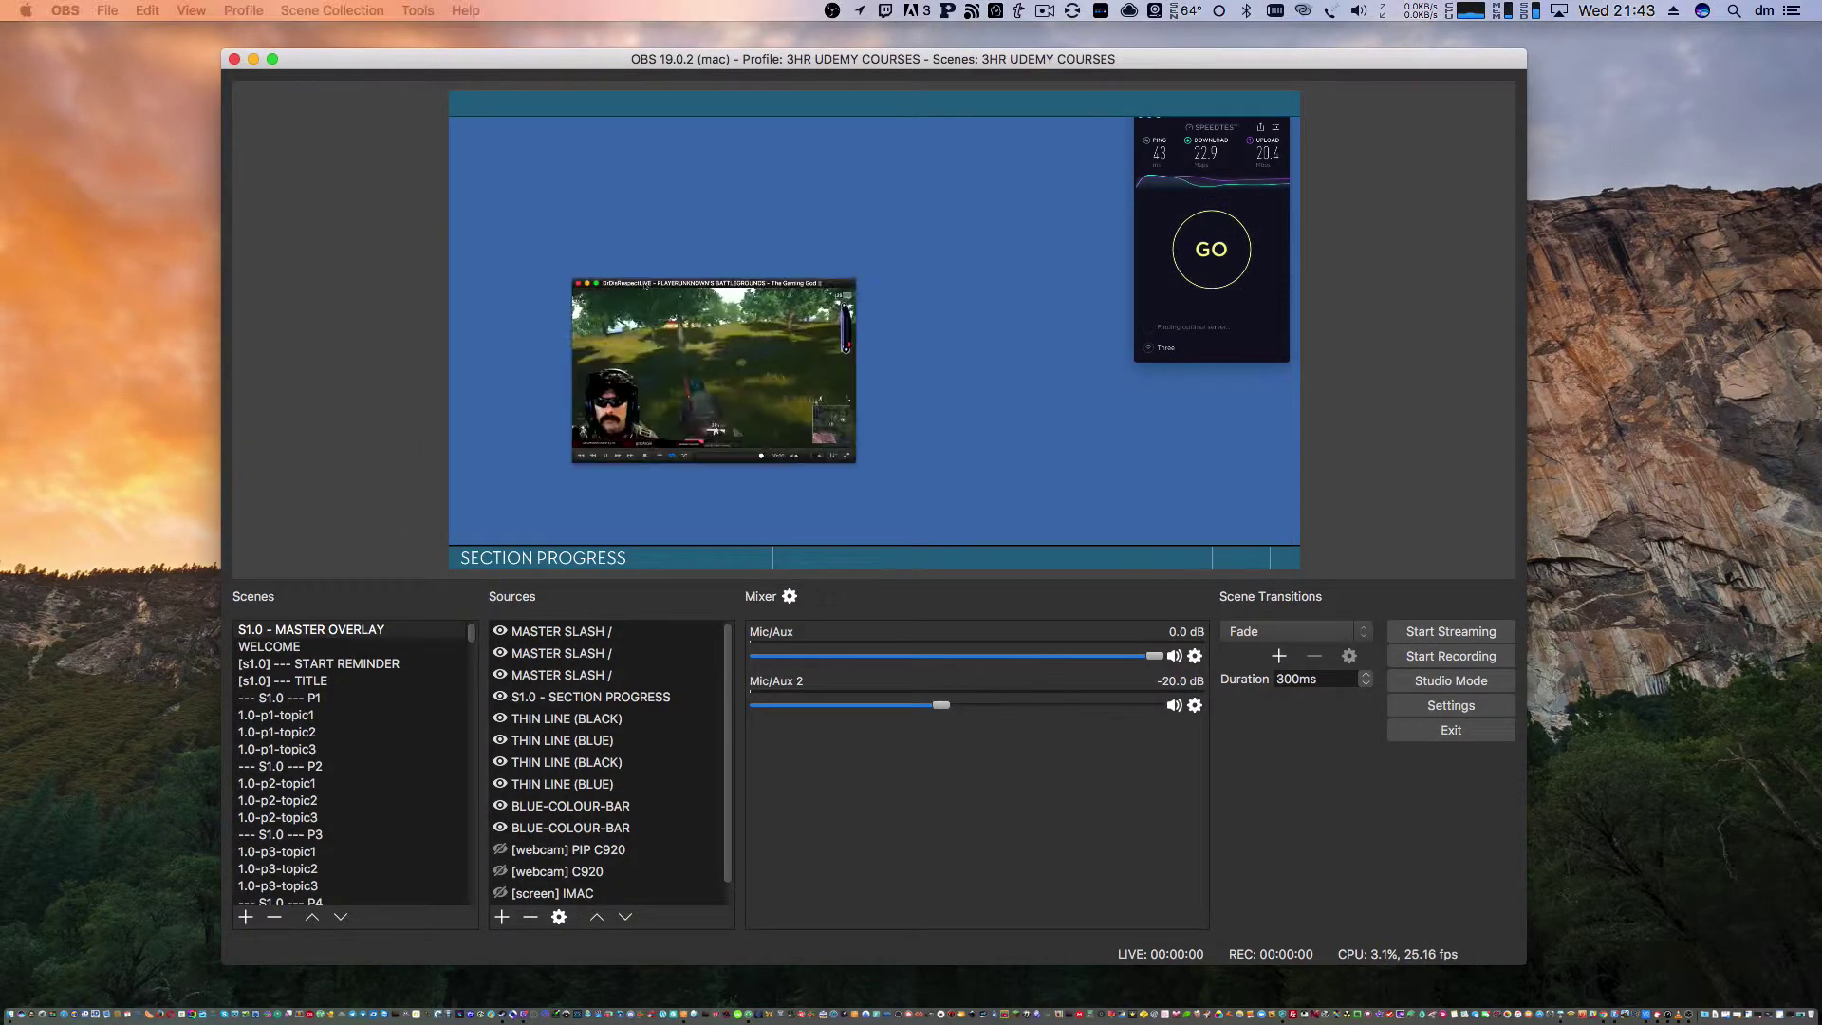
# Switch between the screen captures and full webcam with the picture-in-picture webcam overlaid, finishing on the full webcam alone
pyautogui.press('F4')
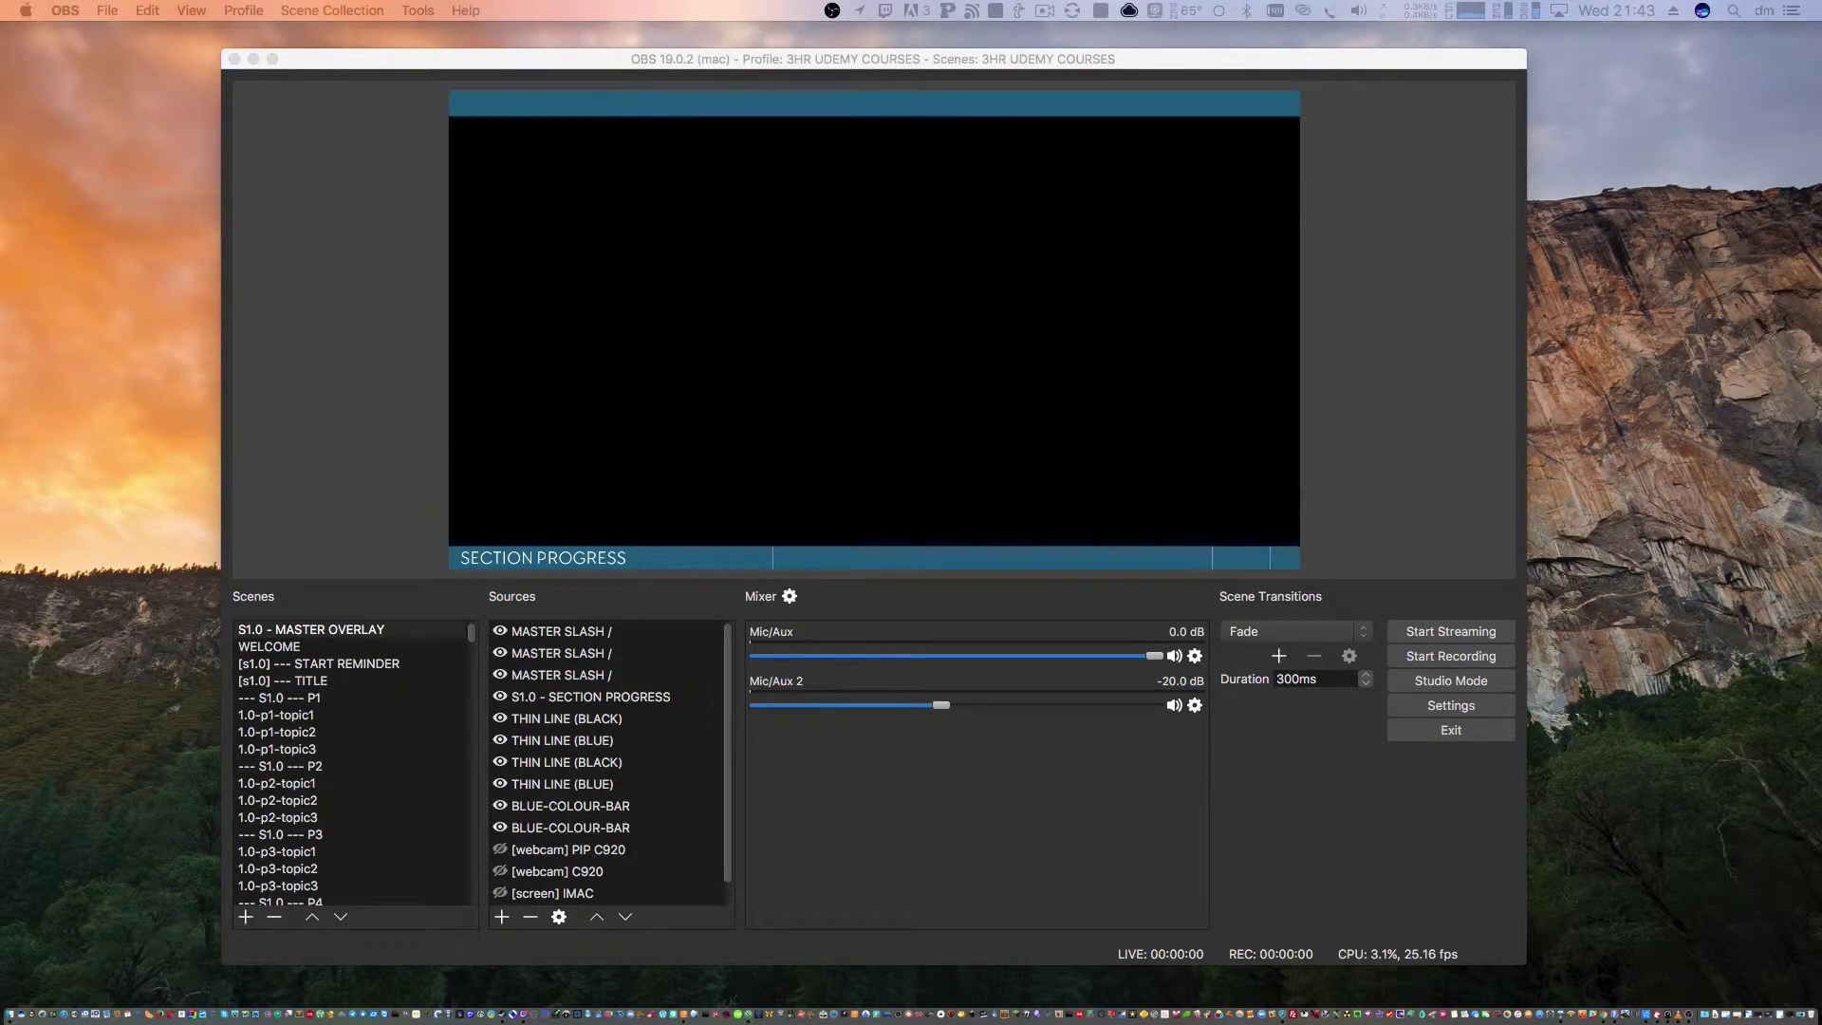
pyautogui.press('F2')
pyautogui.press('F3')
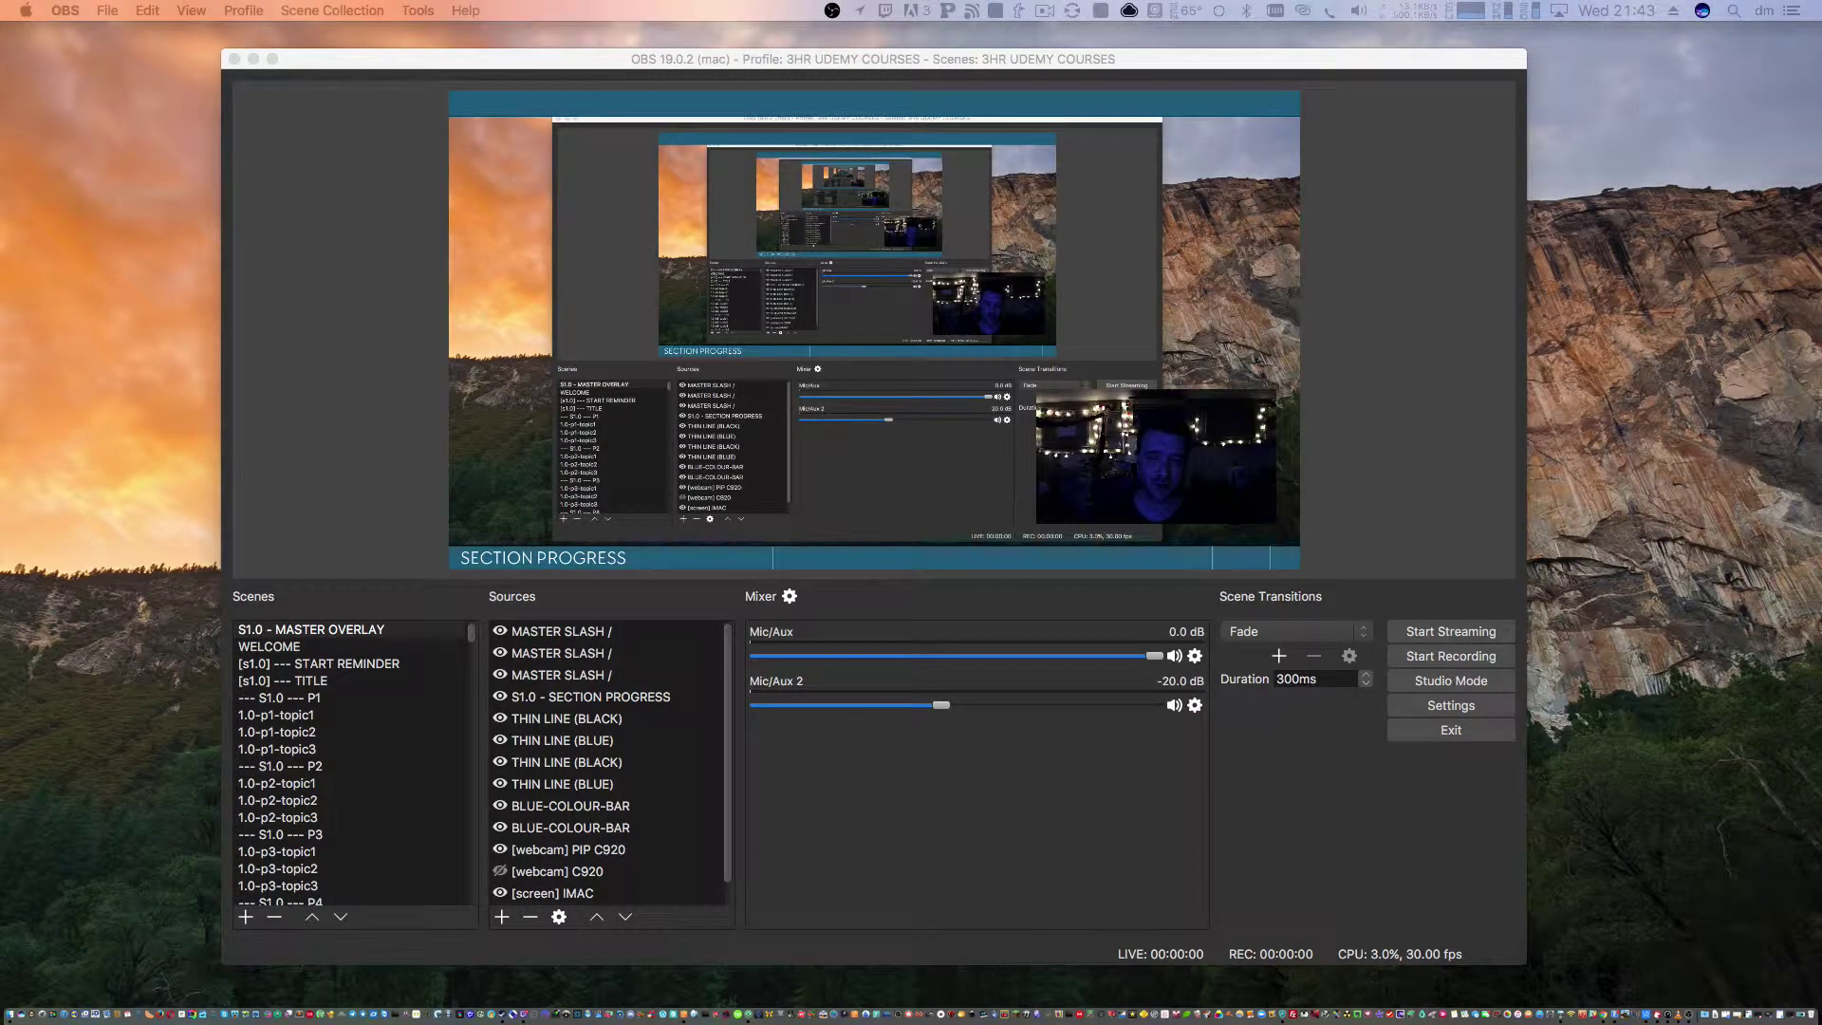
pyautogui.press('F1')
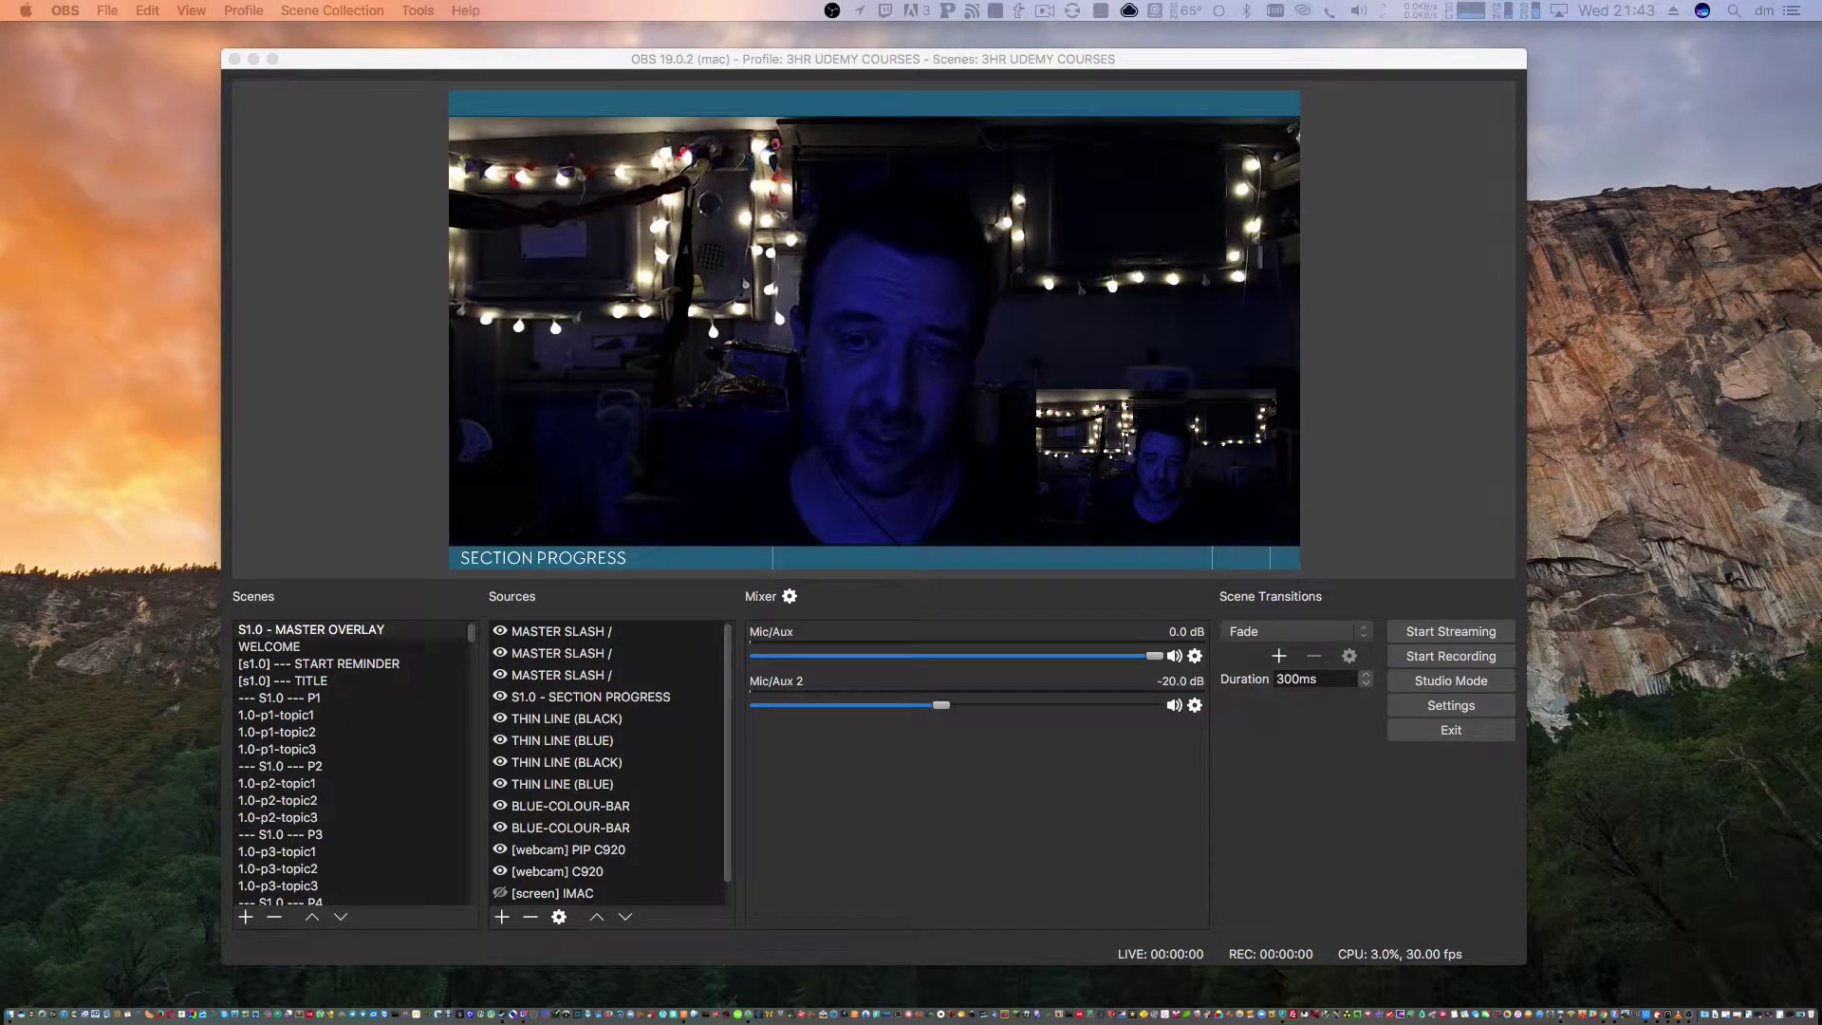
pyautogui.press('F2')
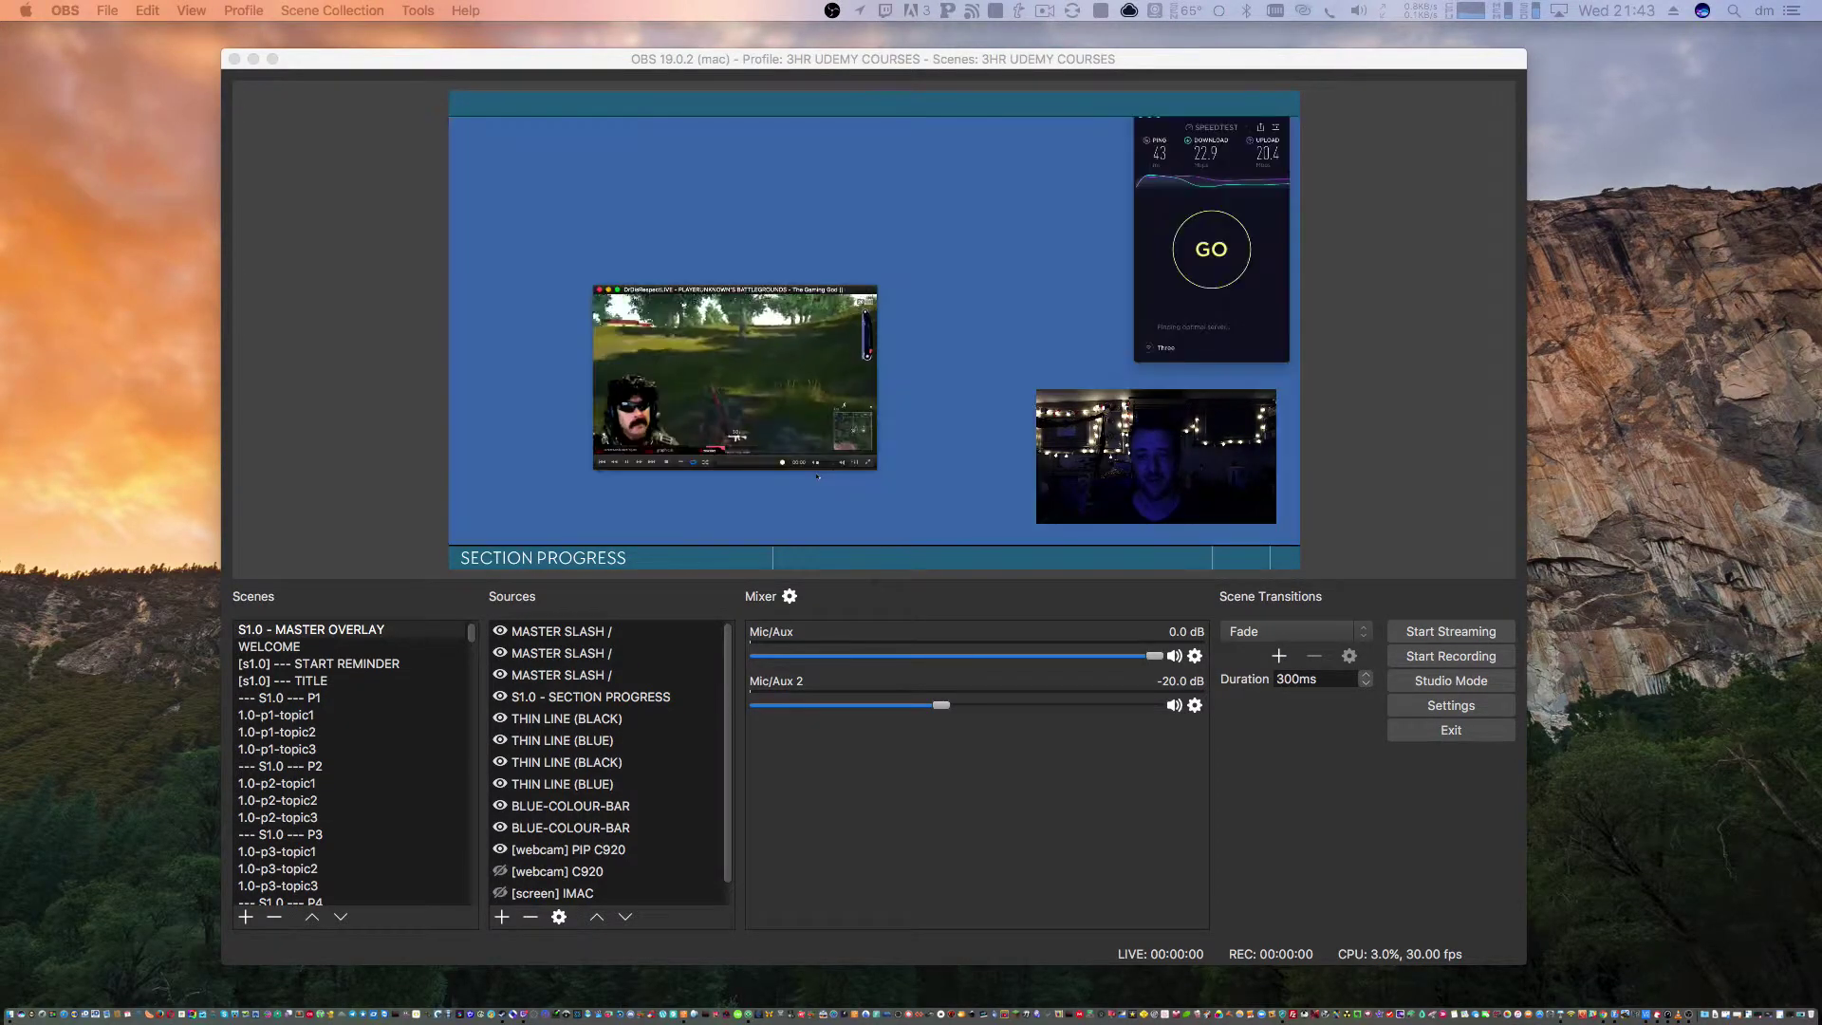
pyautogui.press('F1')
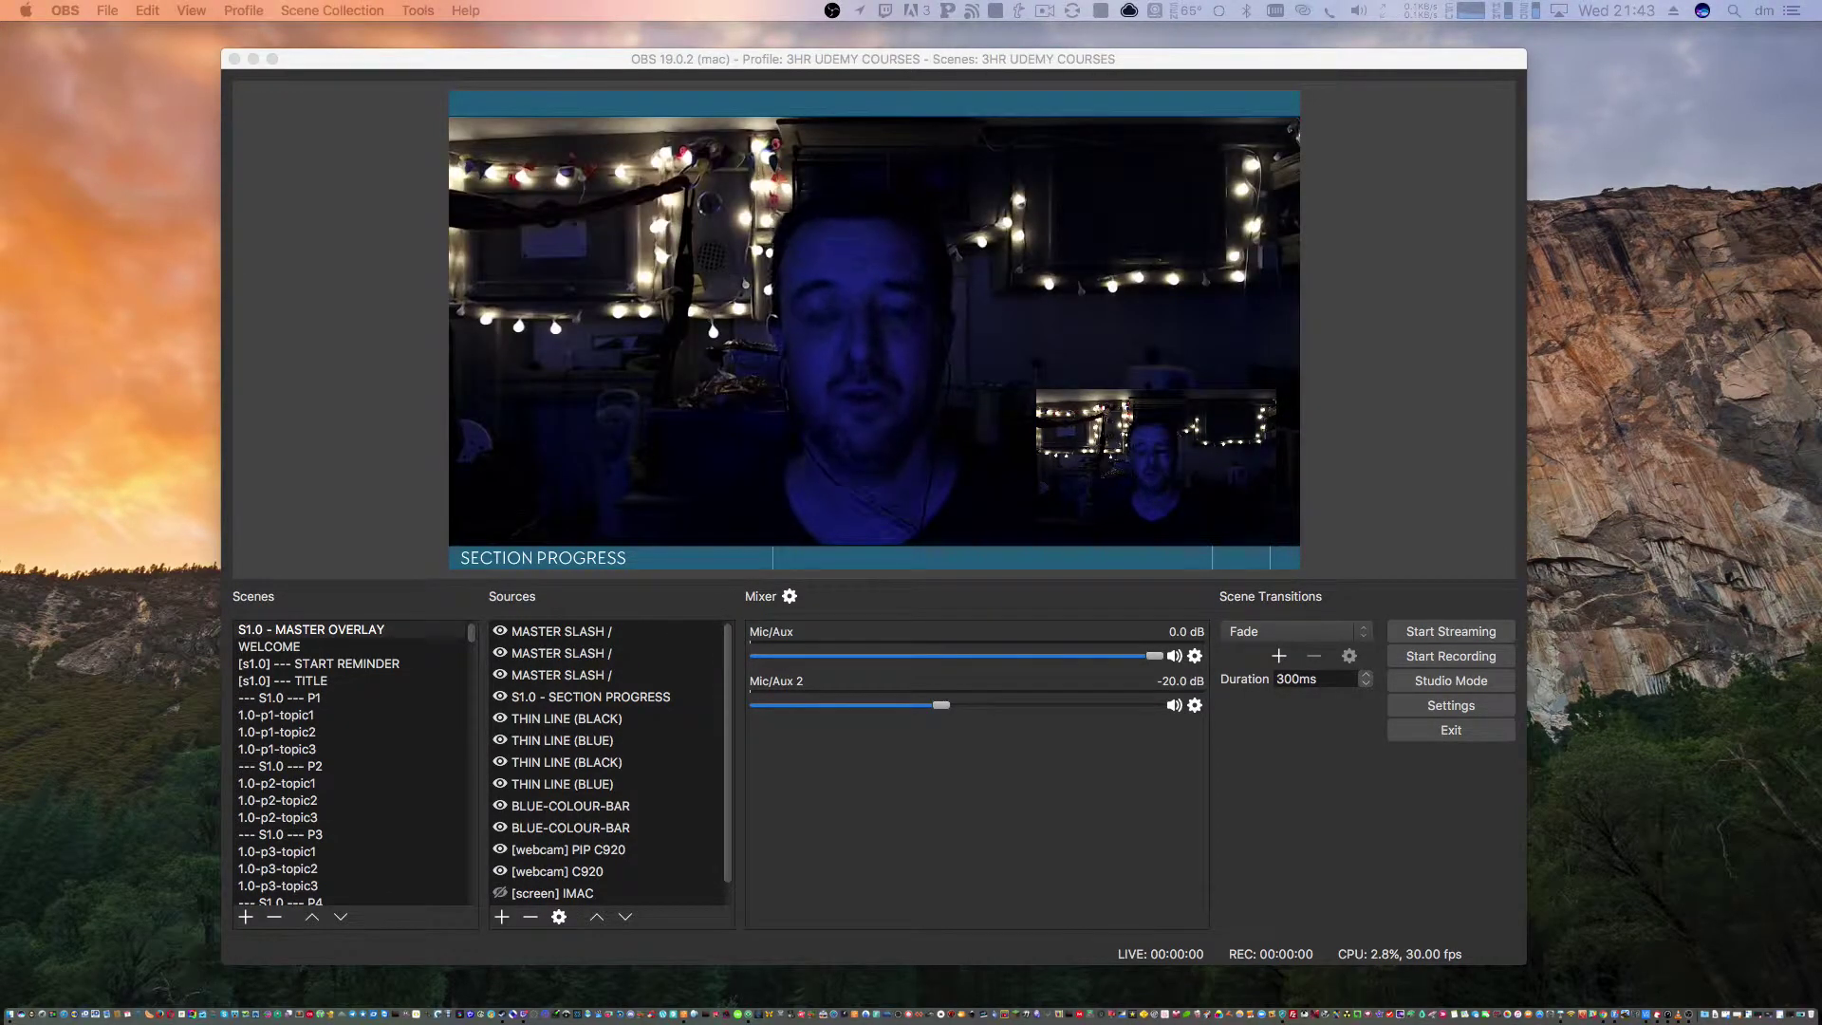
pyautogui.press('F3')
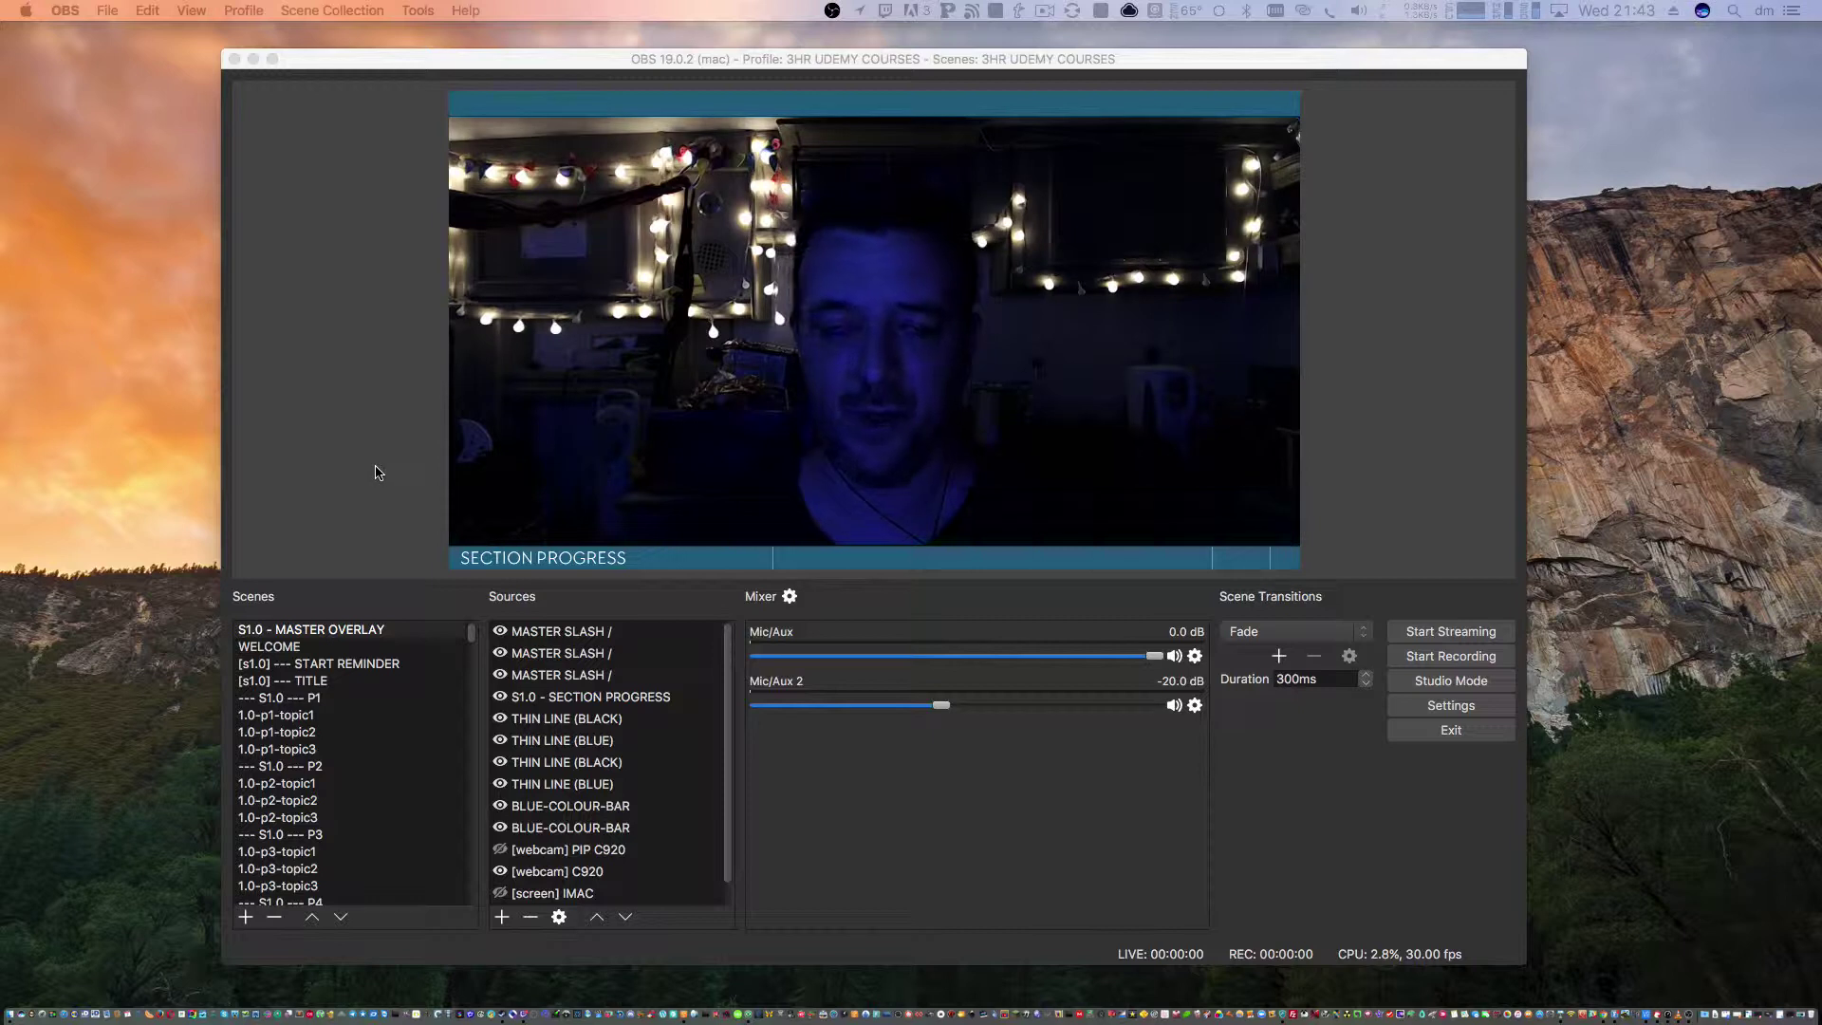
# Select the MASTER SLASH, S1.0 - SECTION PROGRESS and THIN LINE (BLUE) sources to examine where each sits in the overlay
pyautogui.click(560, 648)
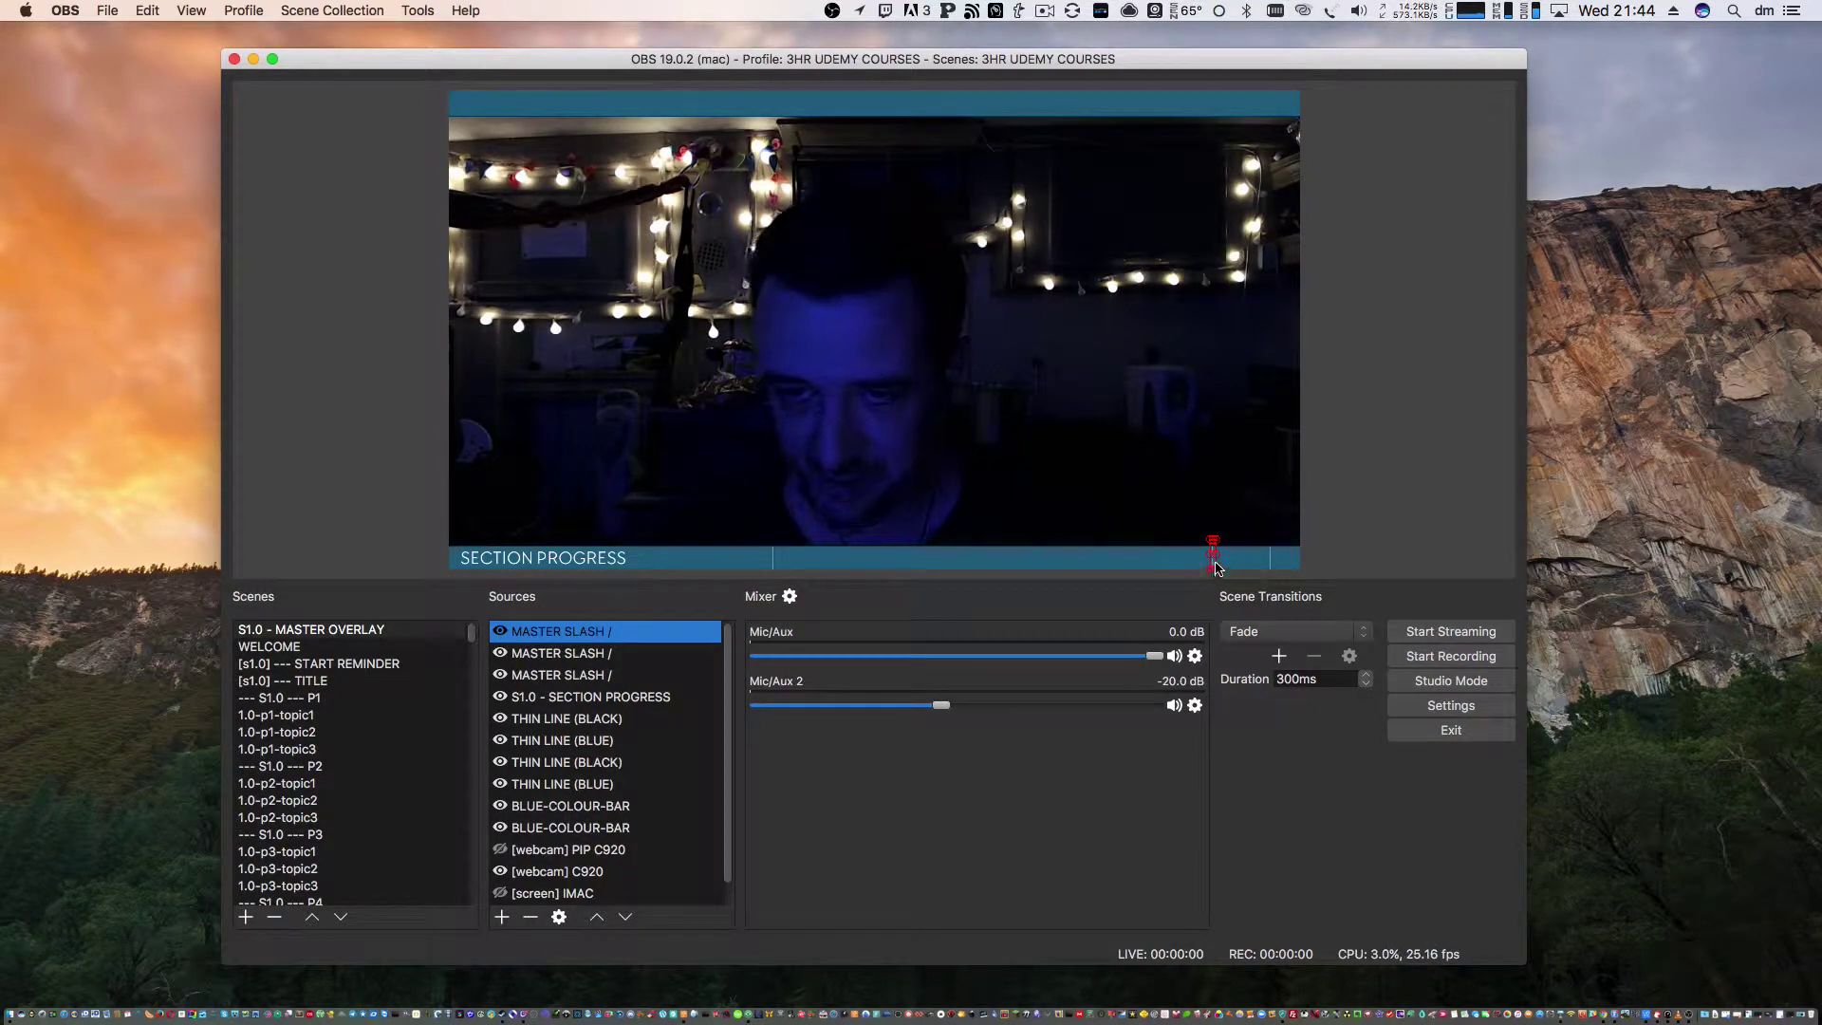
pyautogui.click(611, 656)
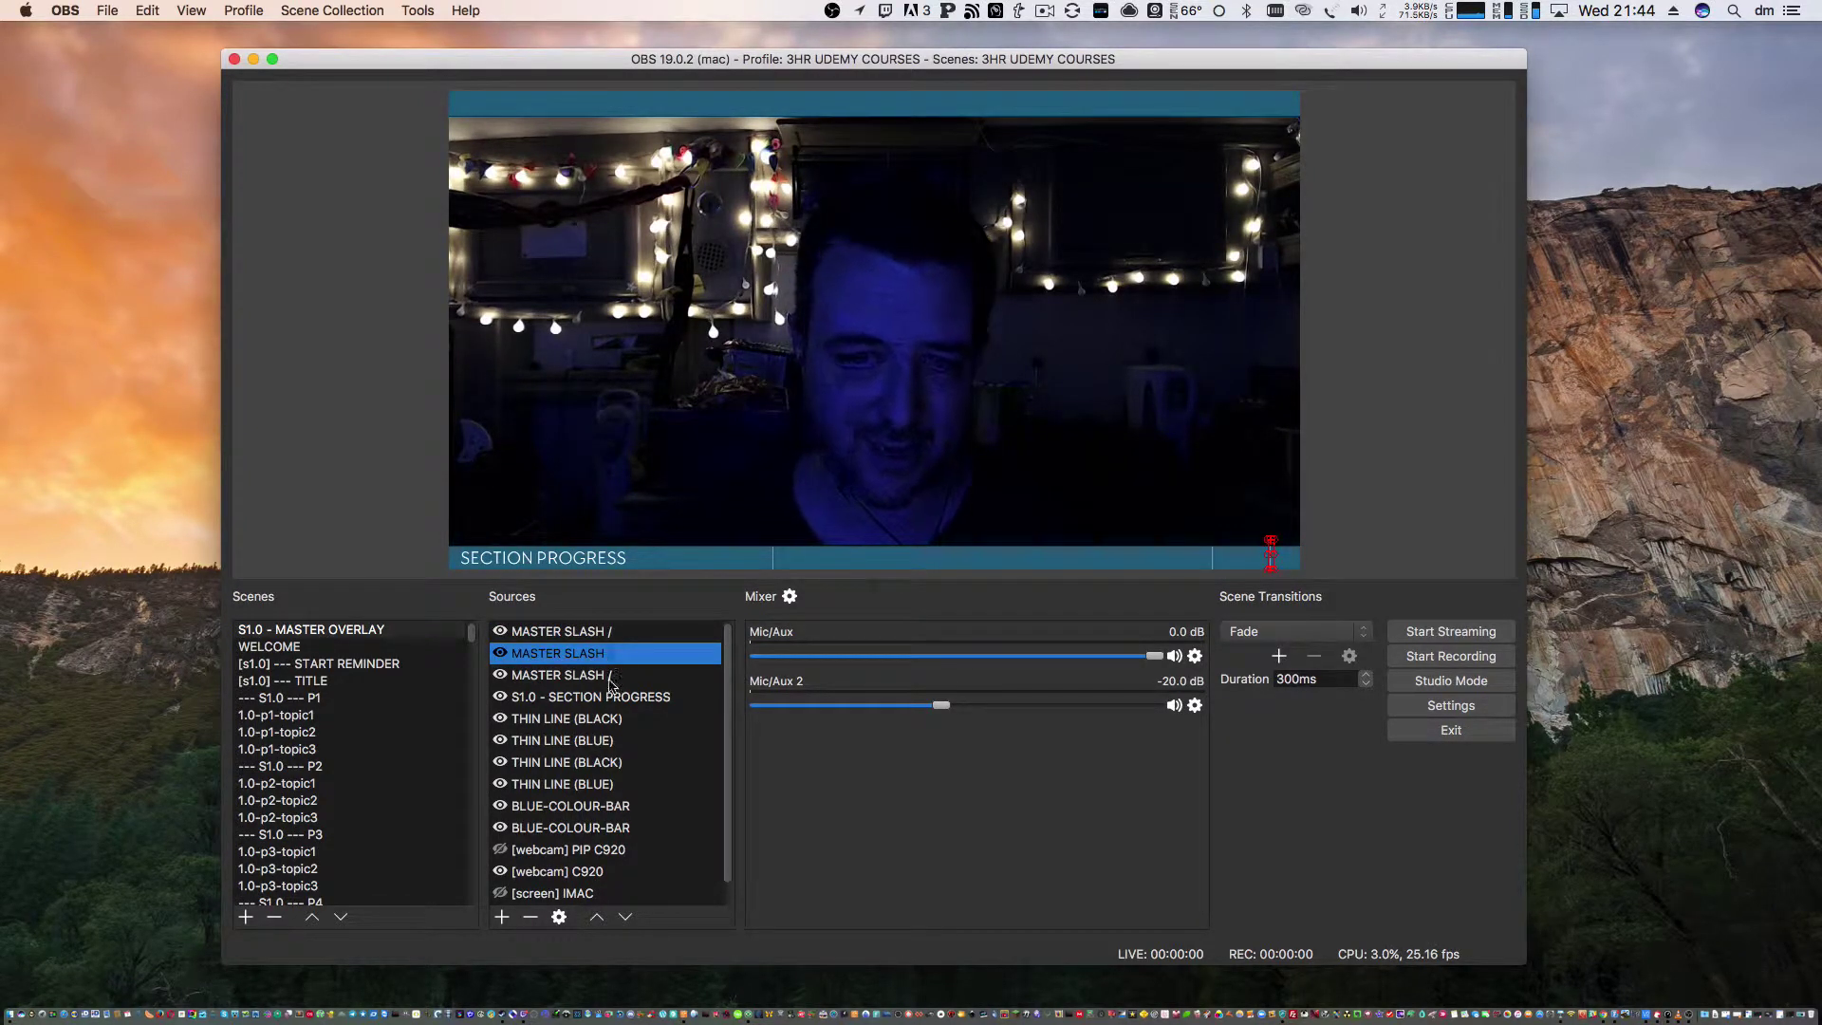
pyautogui.click(611, 678)
pyautogui.click(386, 534)
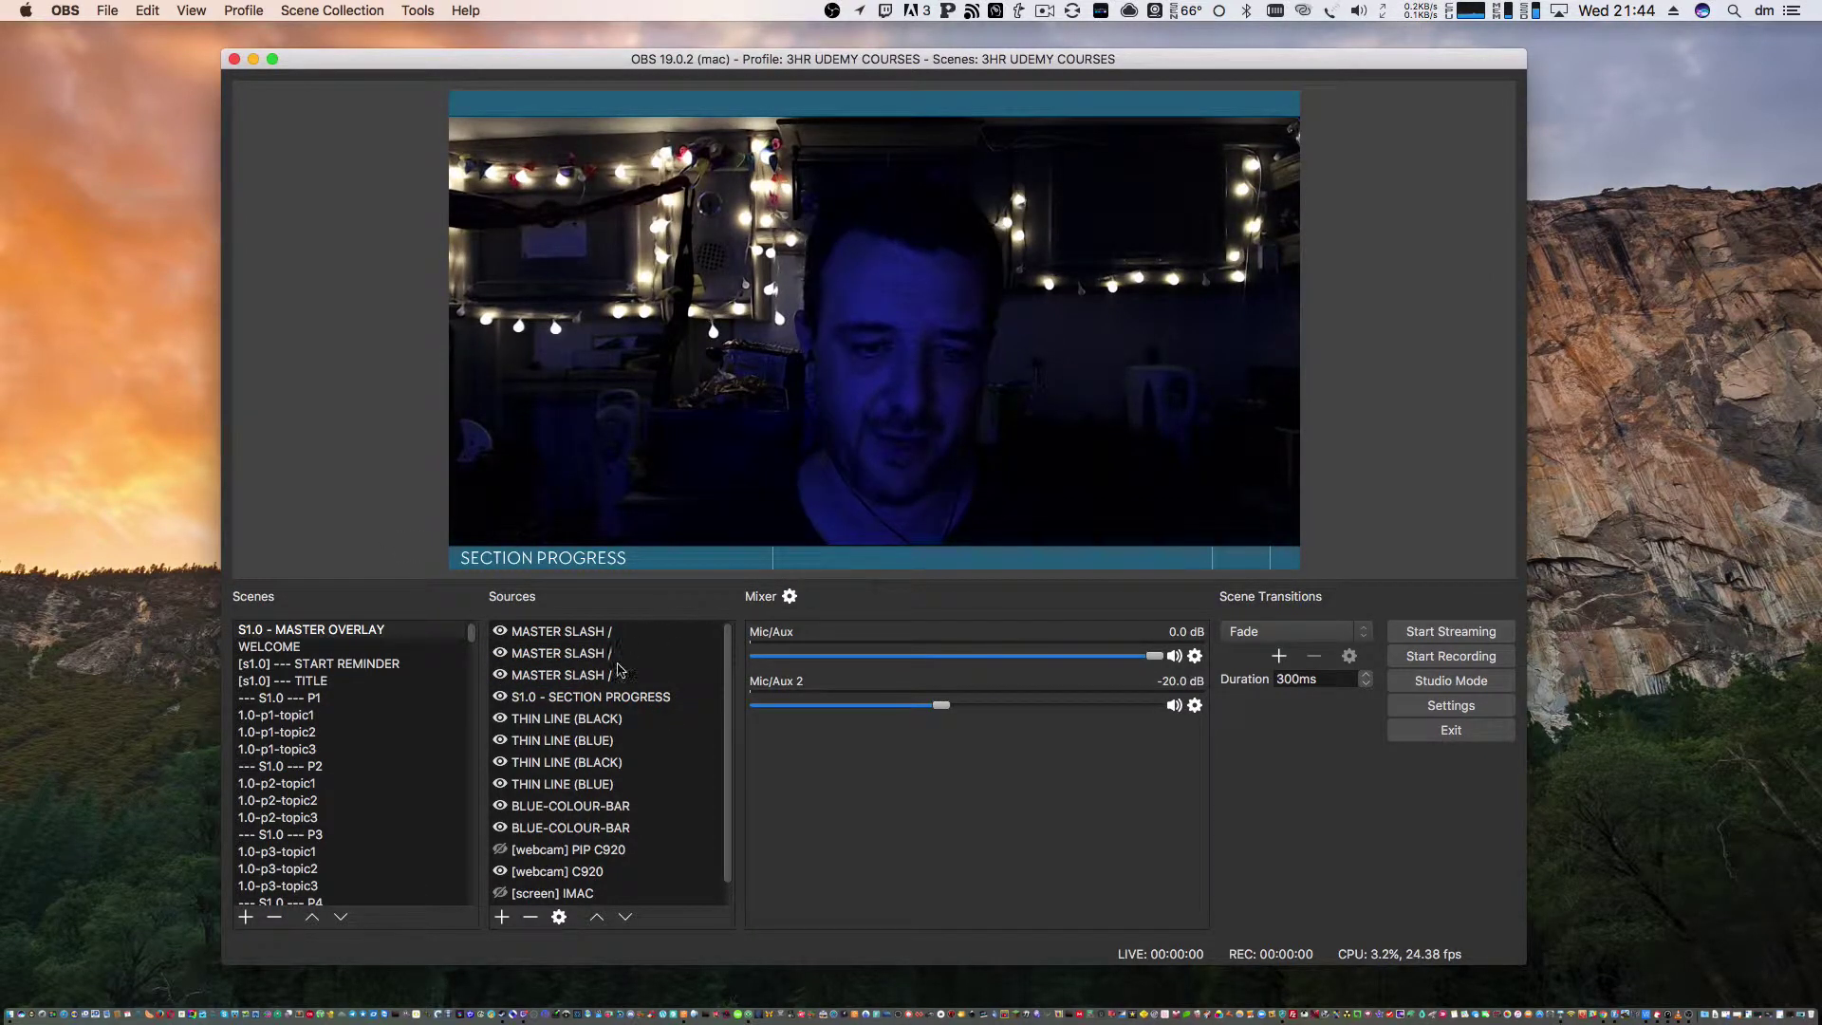
pyautogui.click(606, 700)
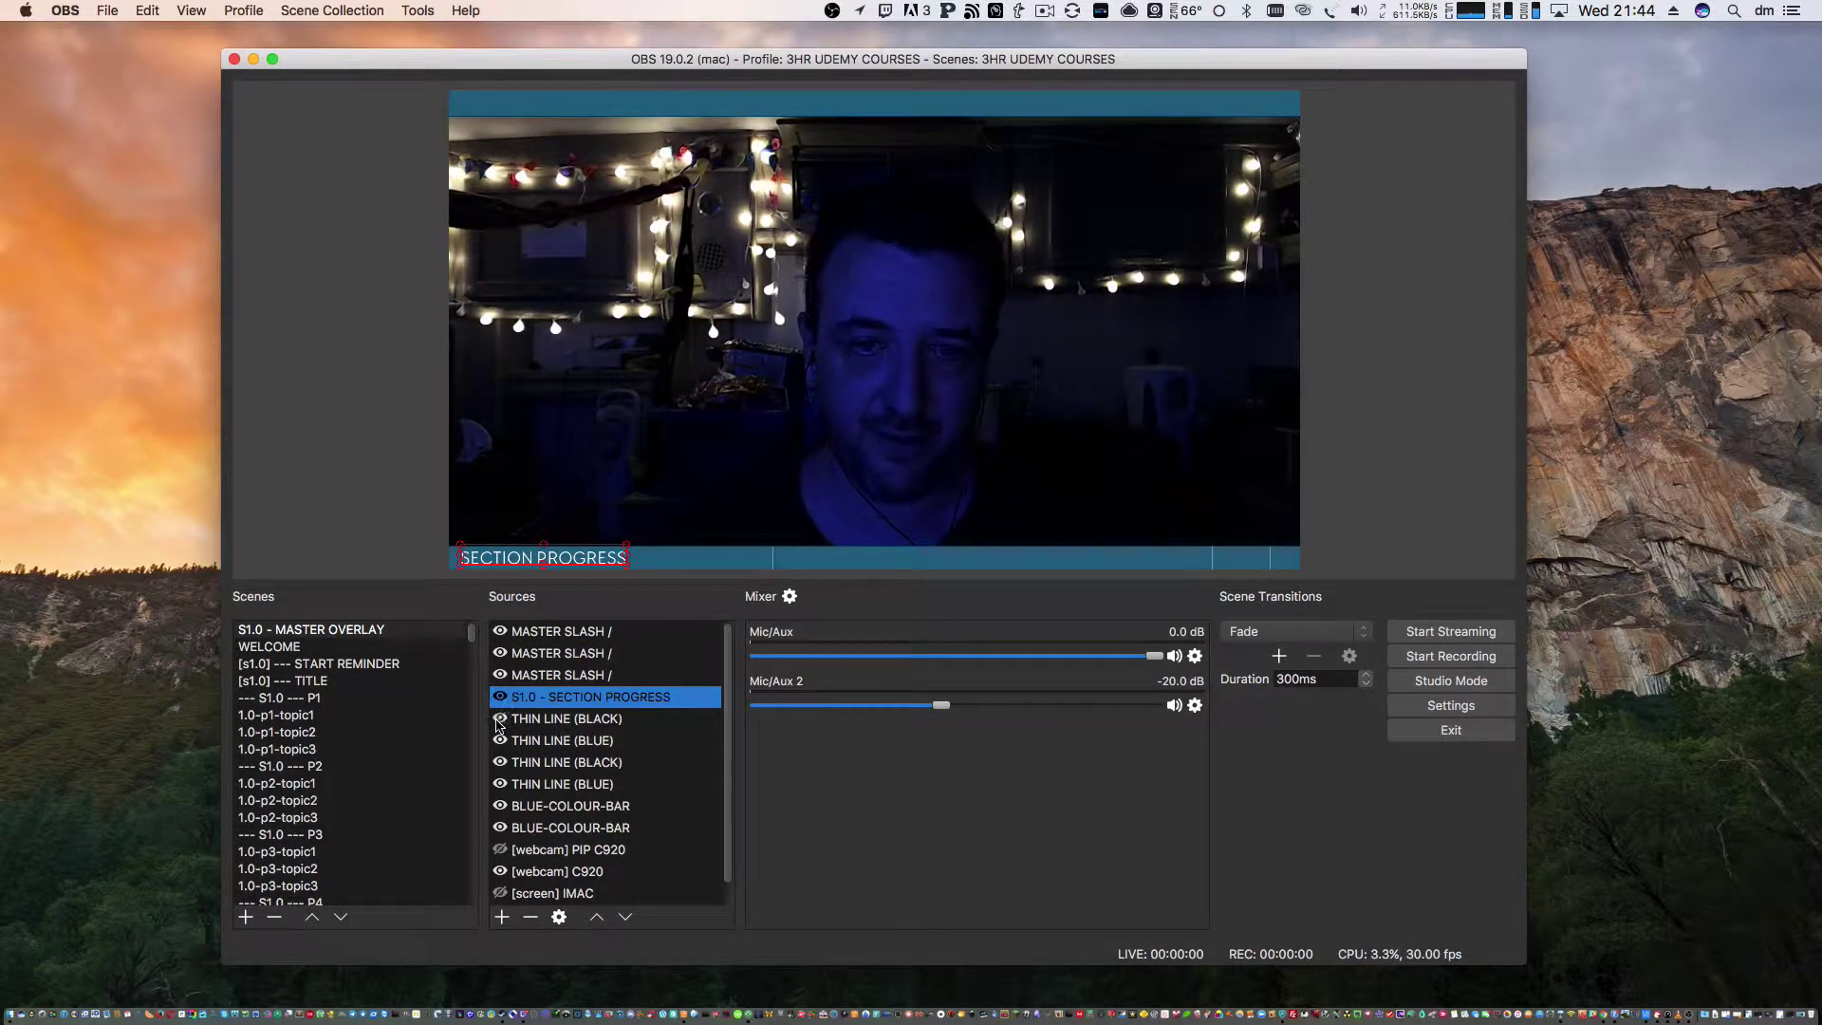
pyautogui.click(569, 741)
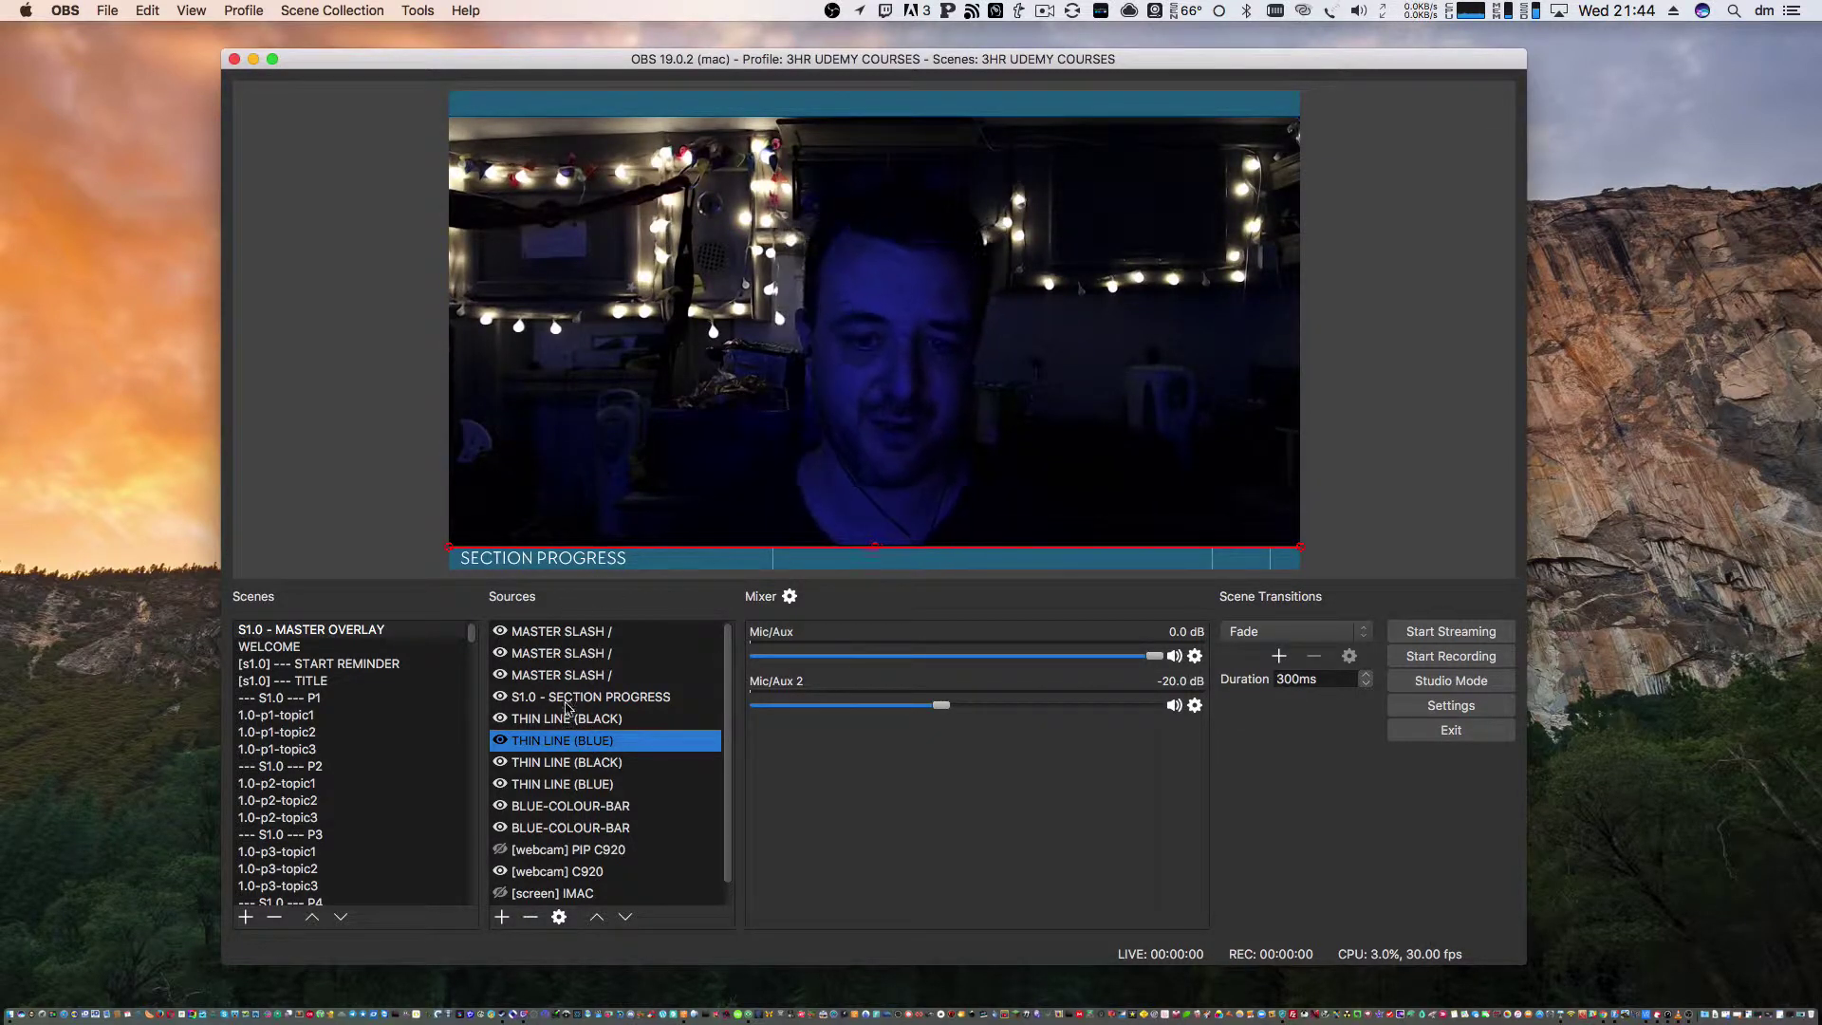
pyautogui.click(426, 472)
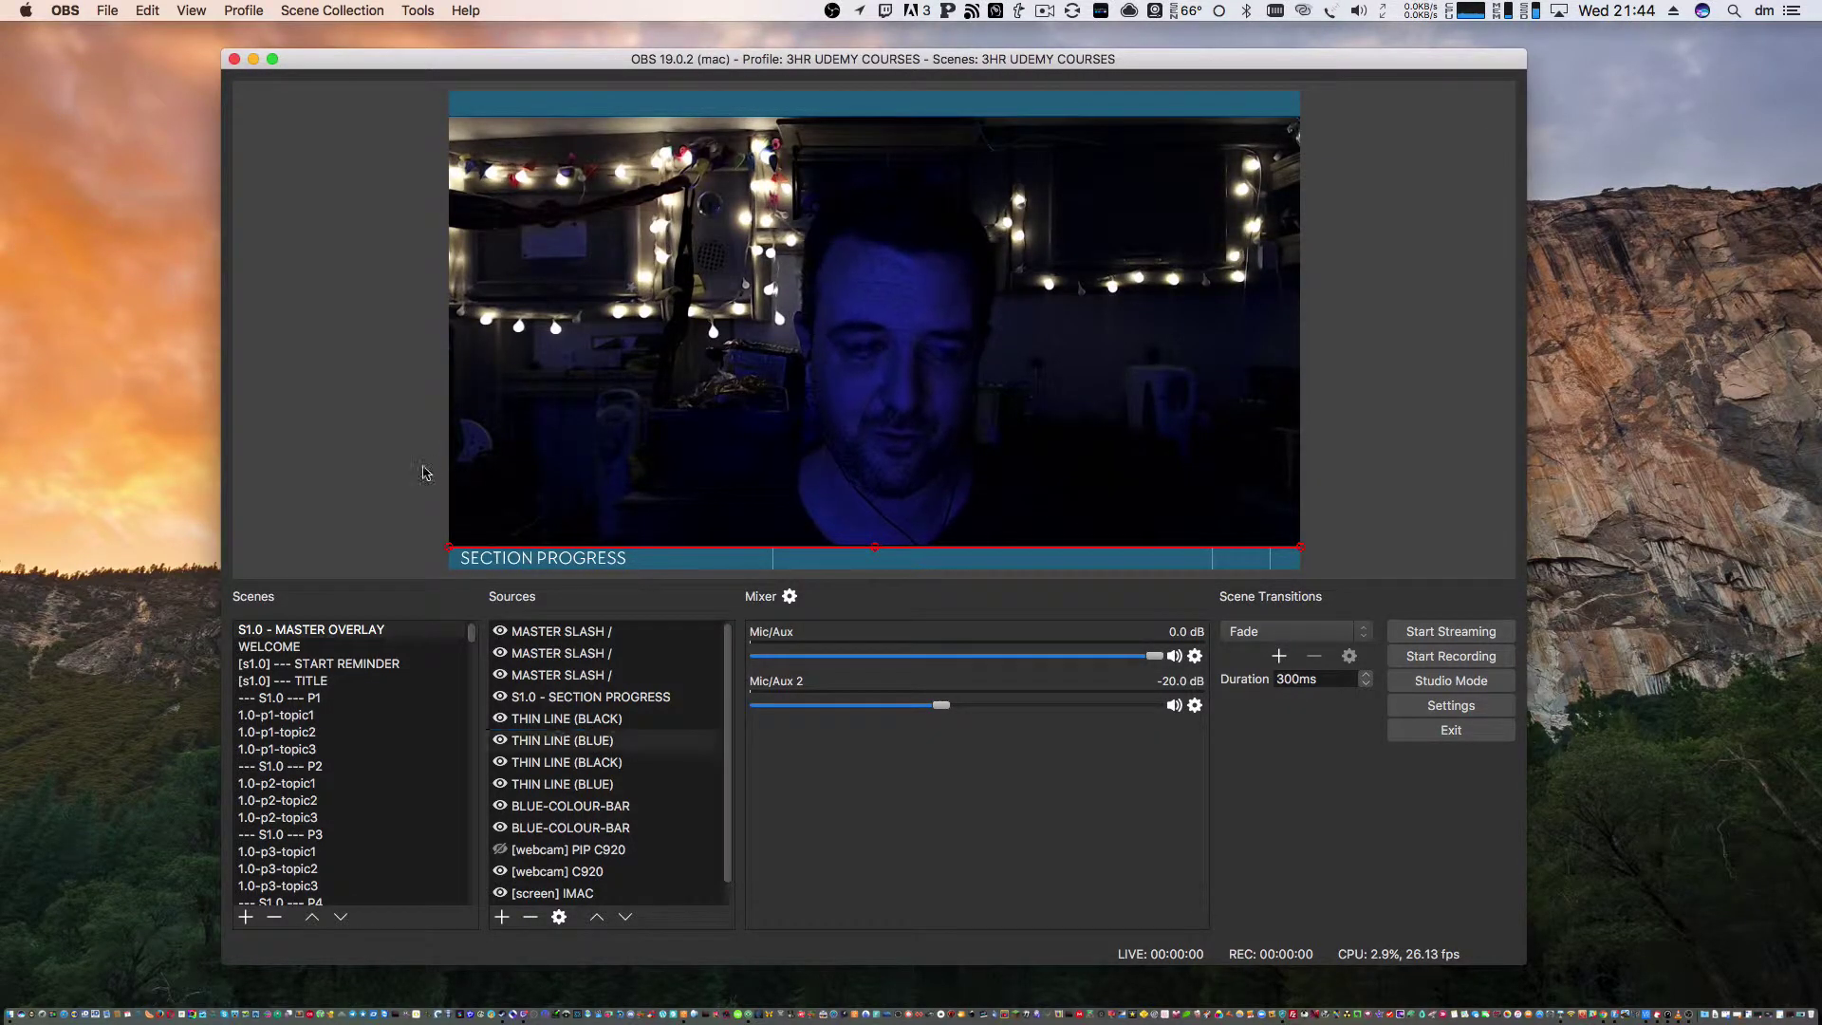
# Show the blue desktop capture, move the Speedtest window slightly inward so its whole frame fits, and return to the full webcam
pyautogui.press('F2')
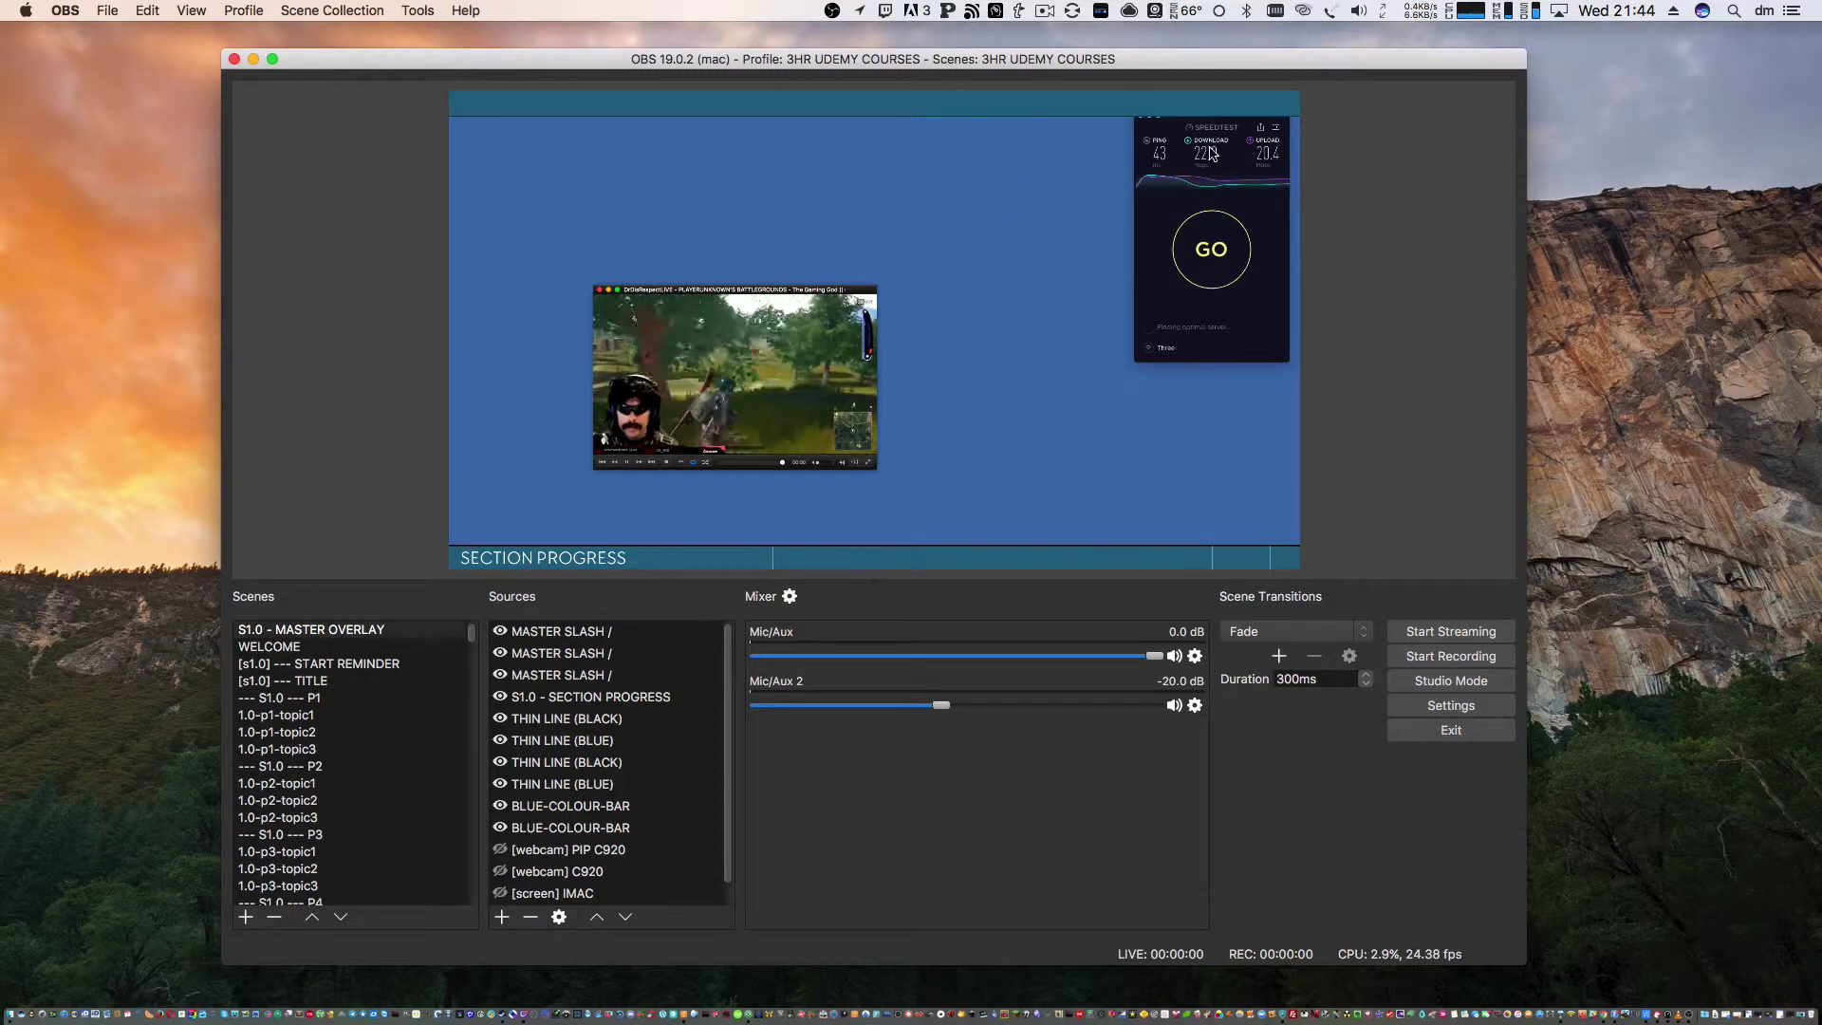
pyautogui.moveTo(1174, 124)
pyautogui.mouseDown()
pyautogui.moveTo(972, 123)
pyautogui.moveTo(1145, 139)
pyautogui.mouseUp()
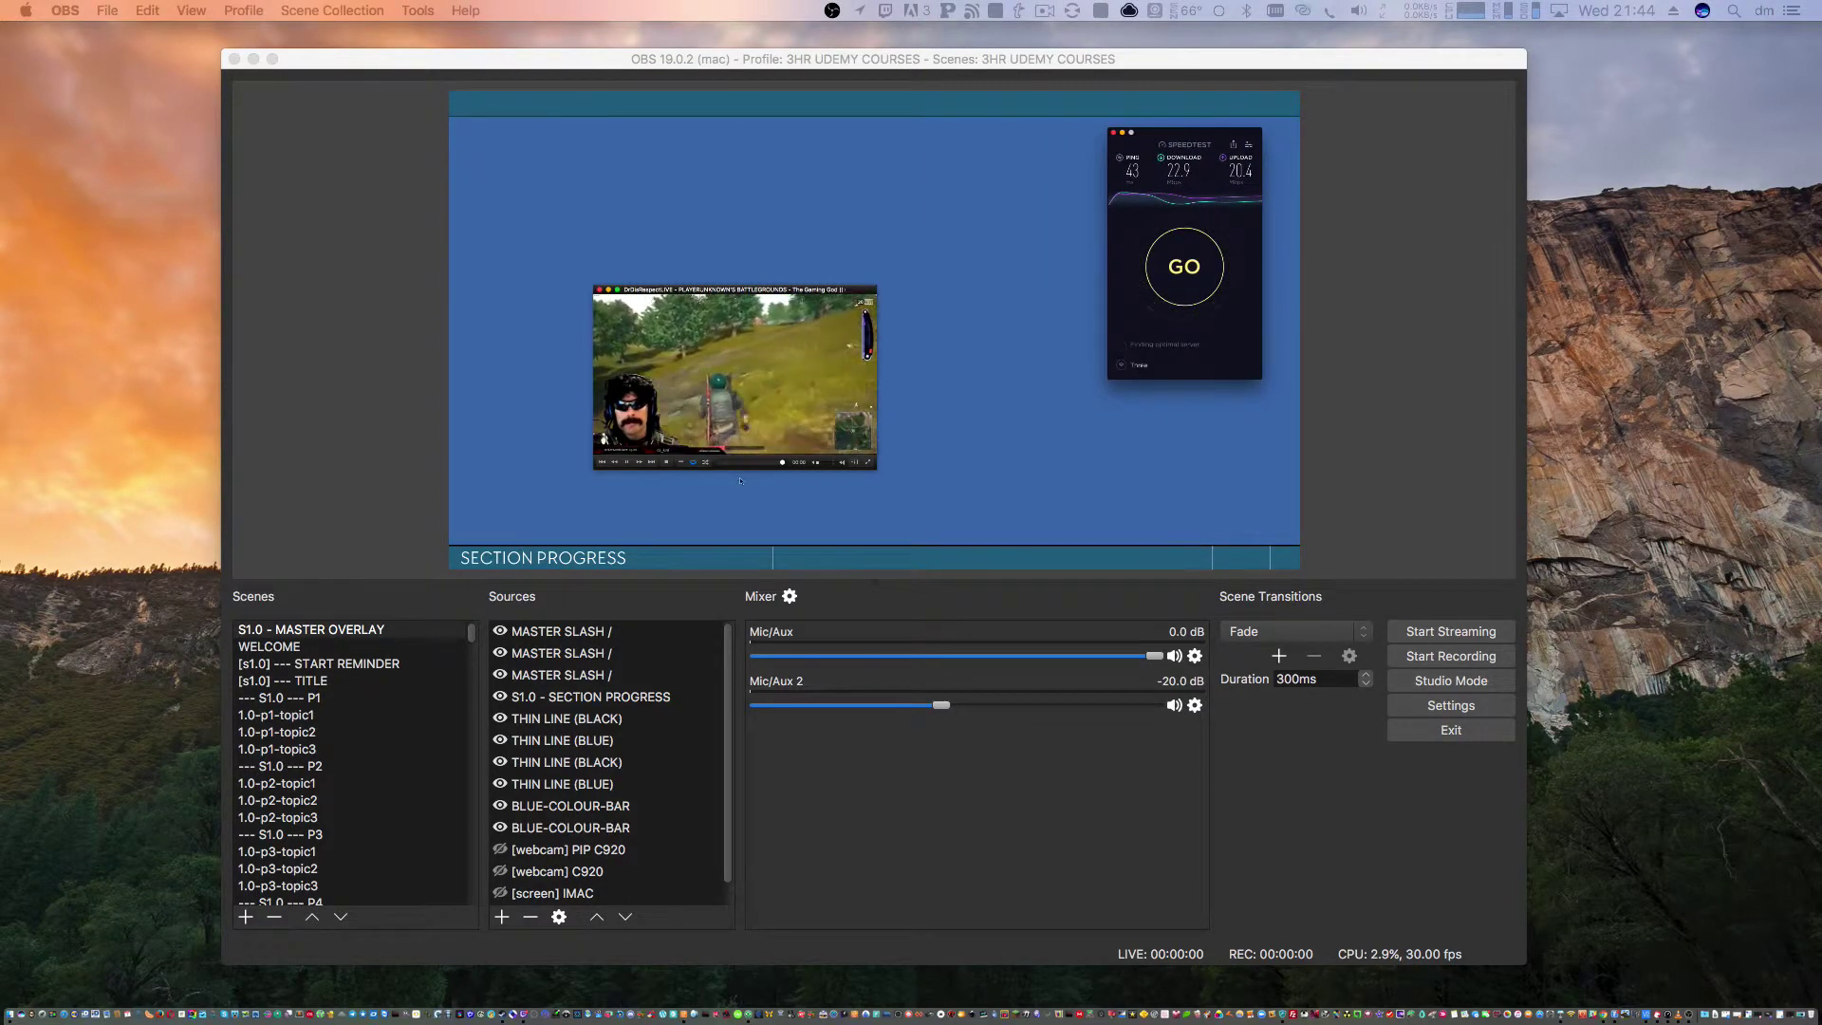
pyautogui.press('F1')
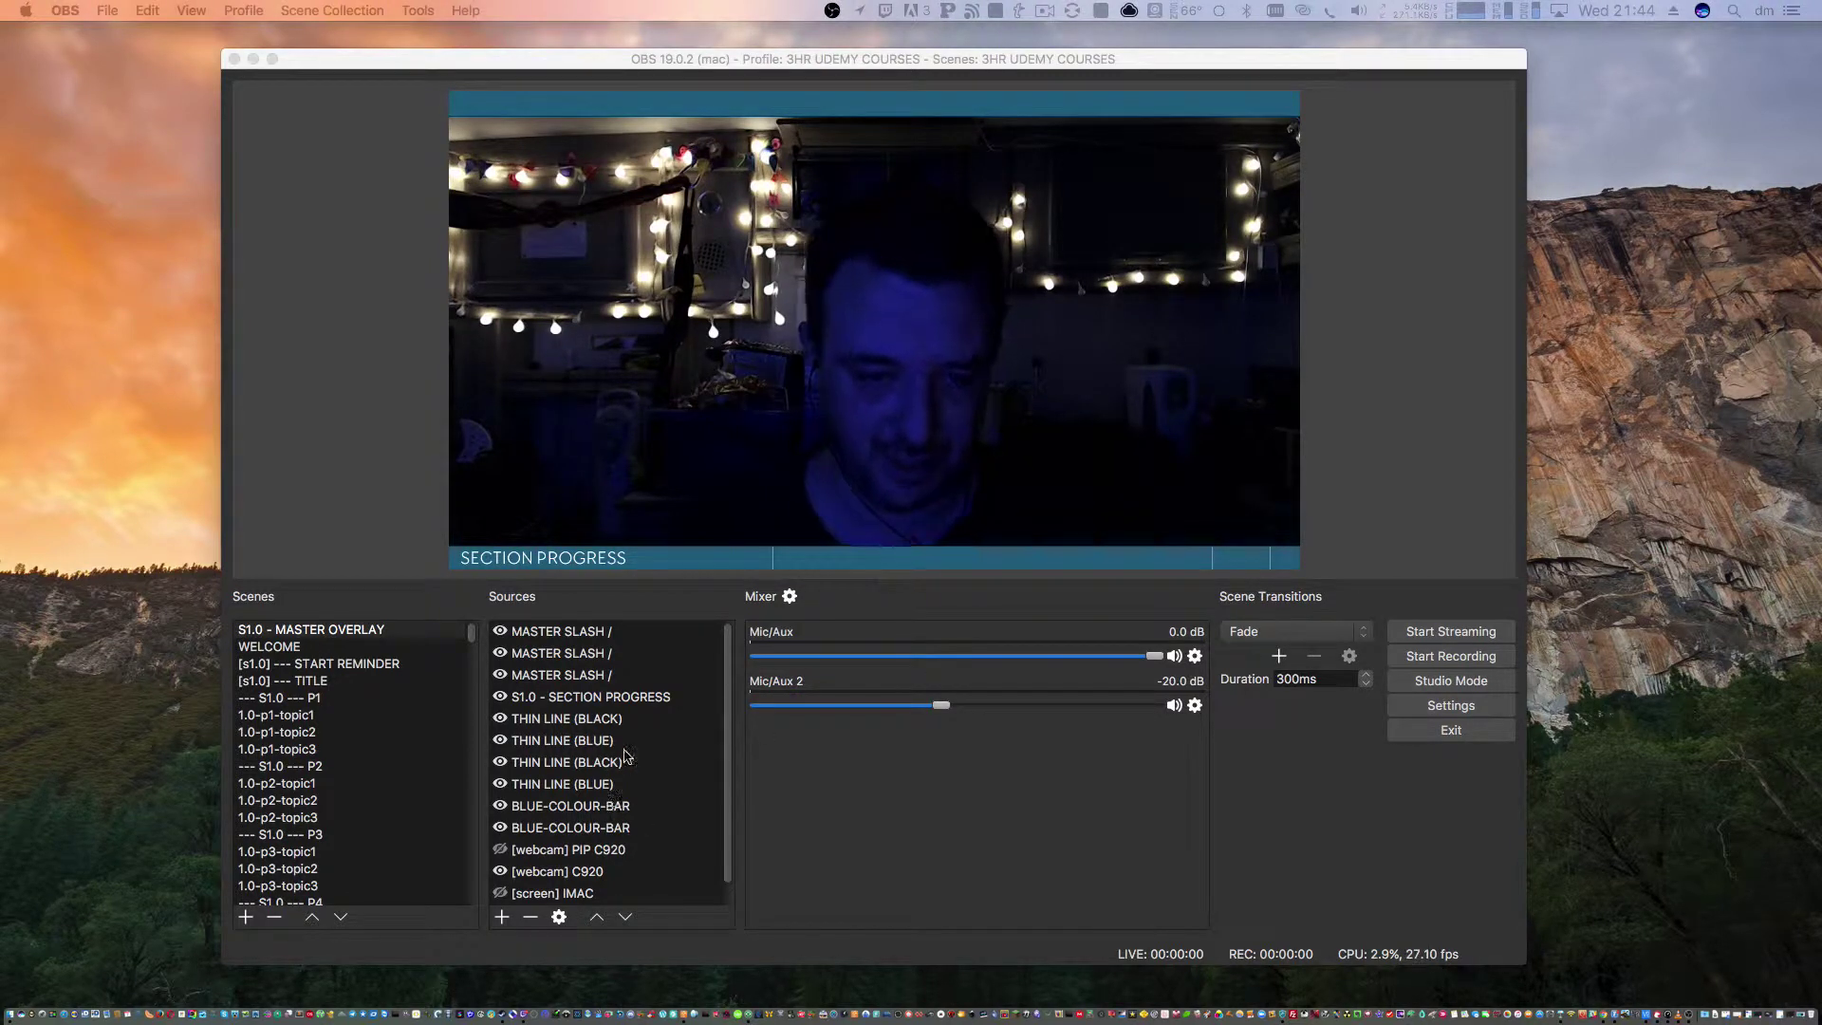
# Hide and reshow the first BLUE-COLOUR-BAR source to demonstrate its part in the overlay, and view the remaining screen sources
pyautogui.click(500, 806)
pyautogui.click(500, 806)
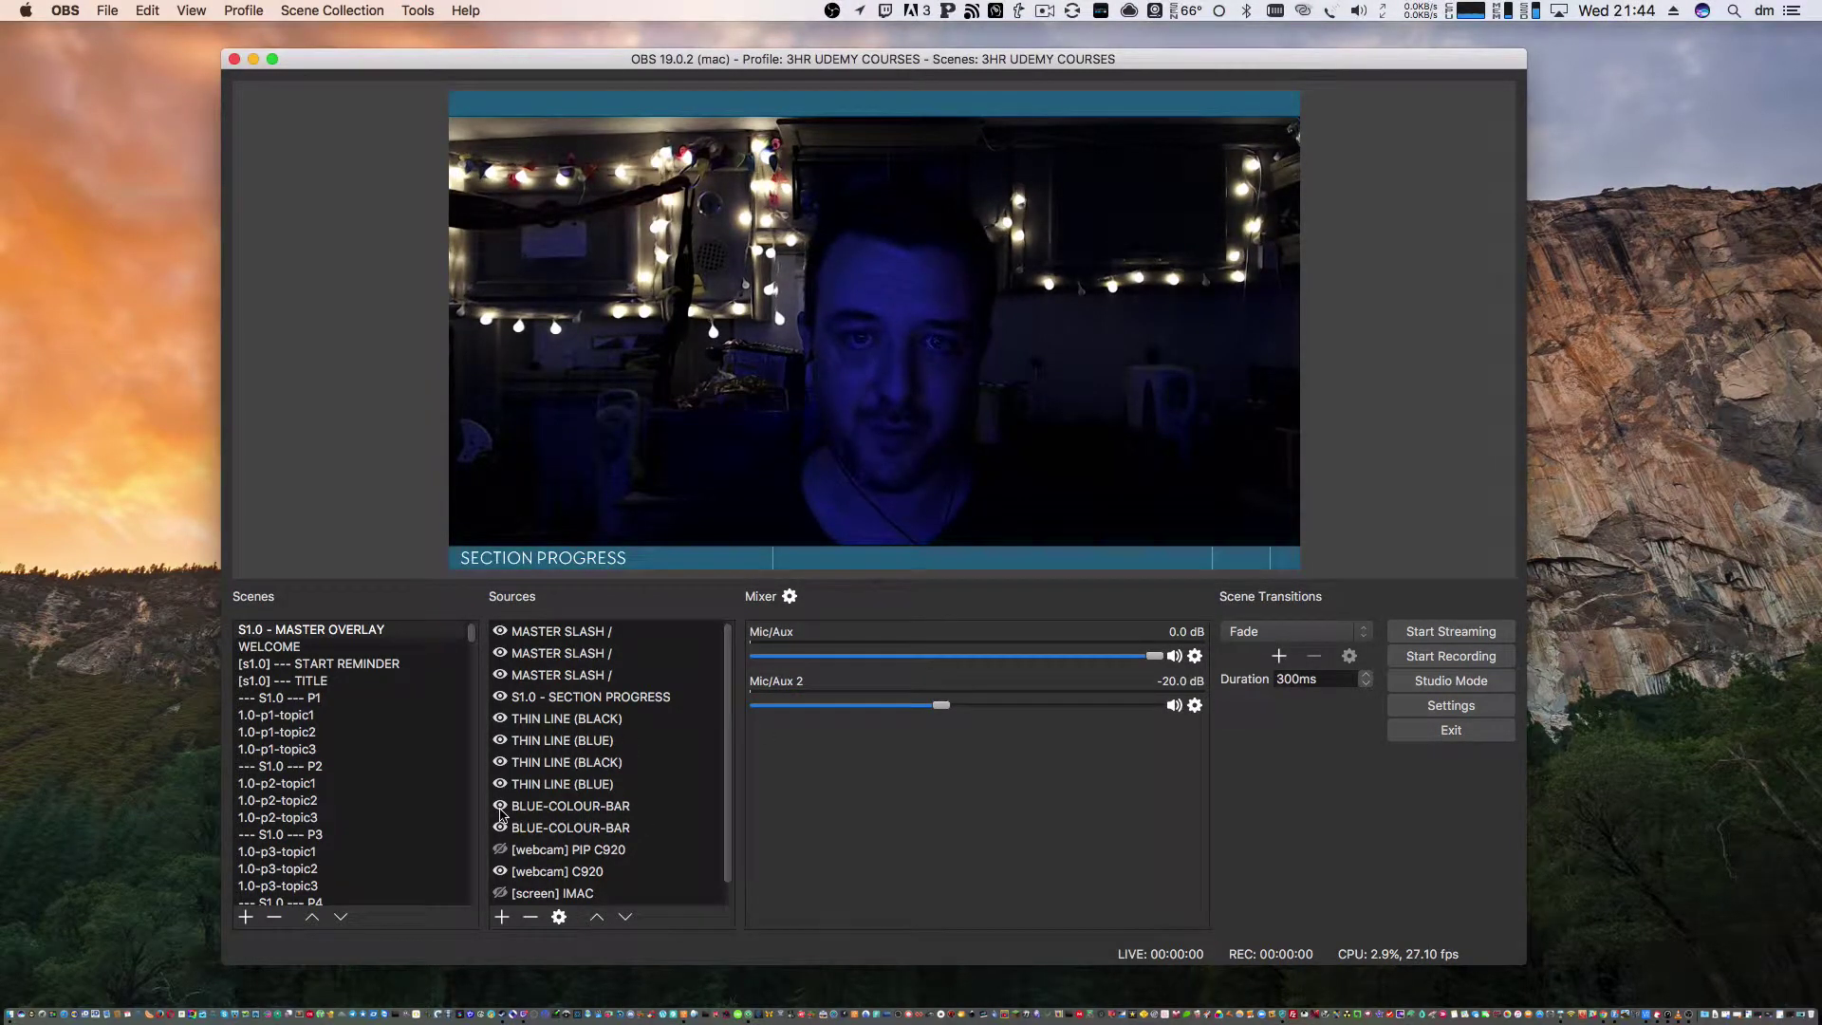
pyautogui.doubleClick(500, 806)
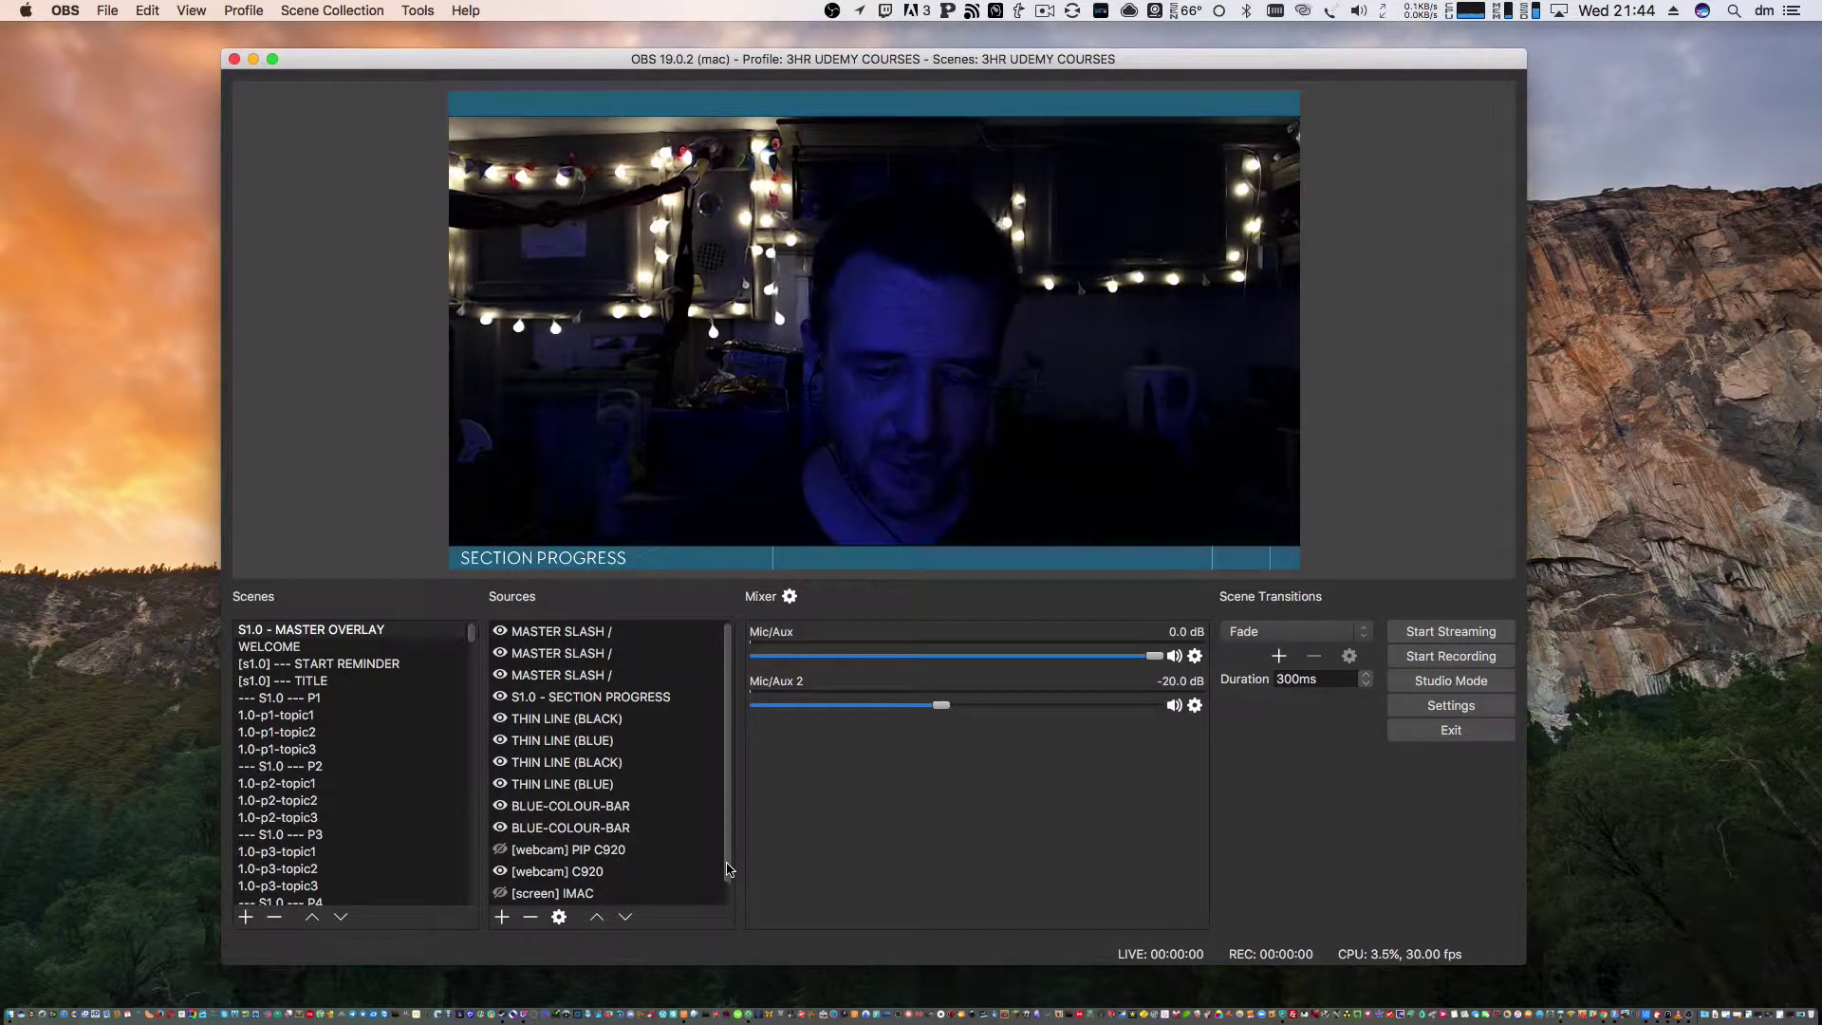
pyautogui.scroll(-1, 727, 902)
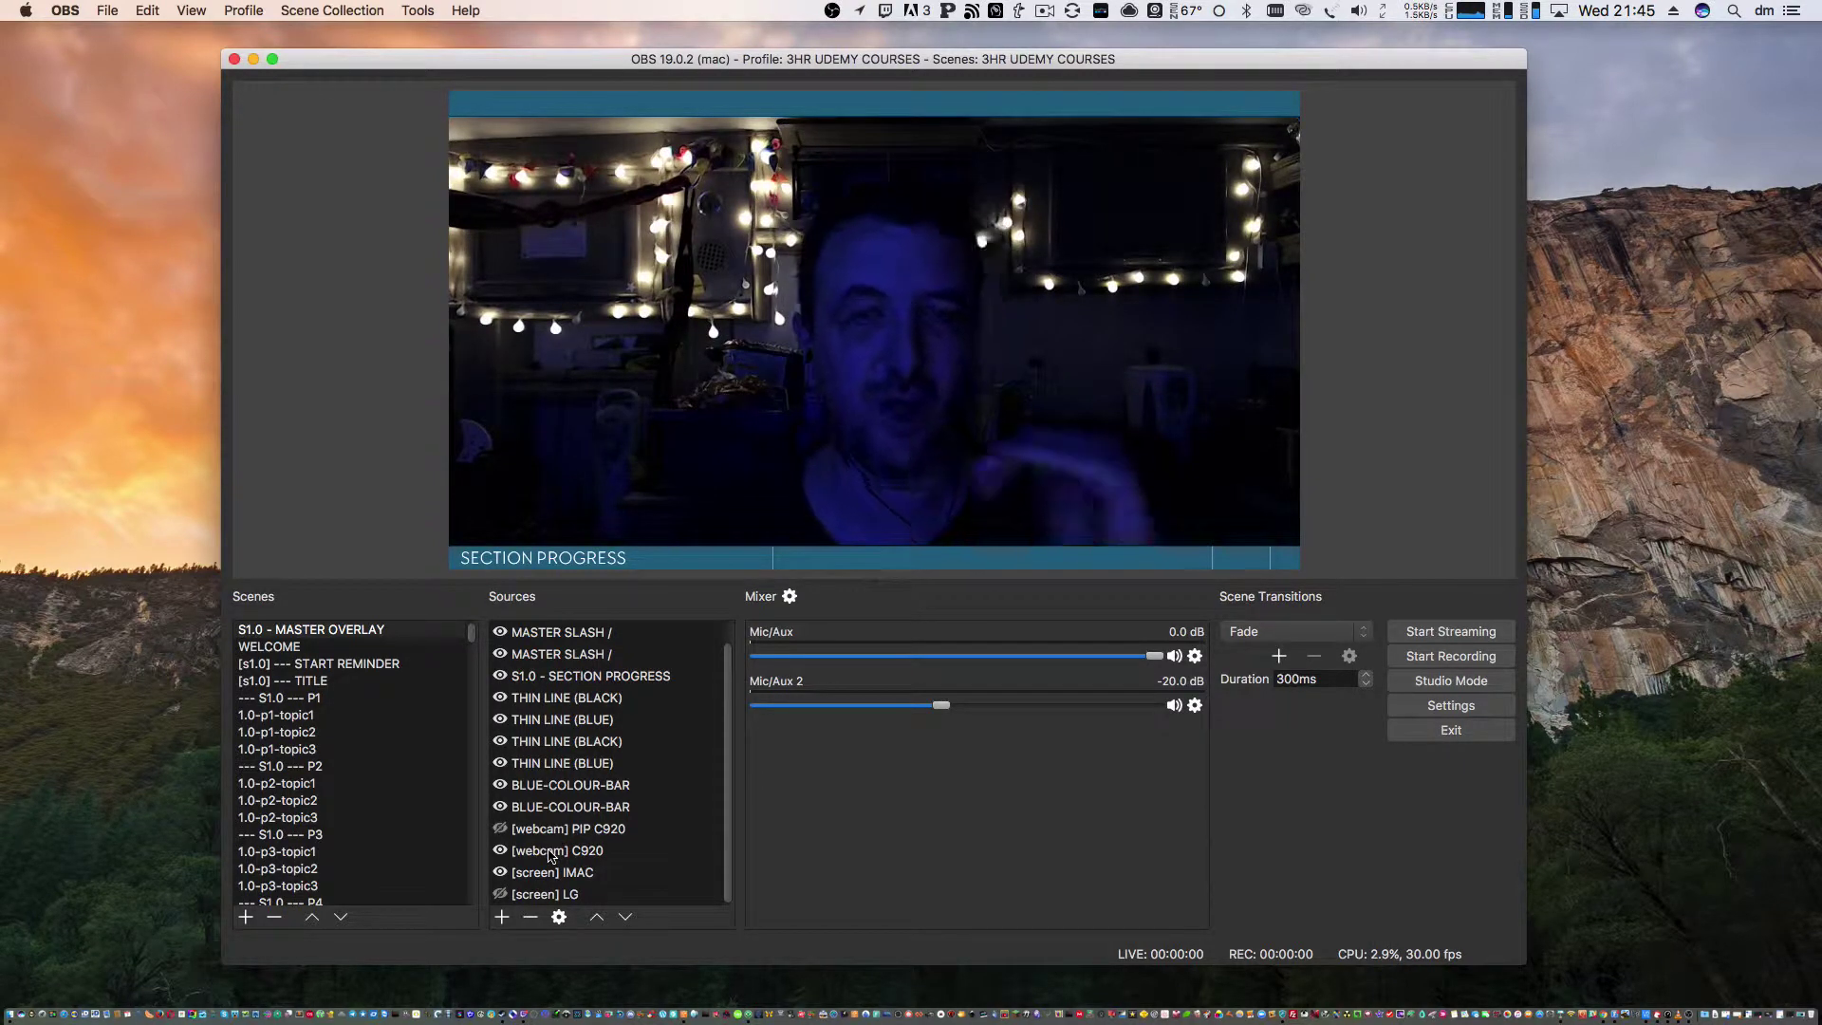
# Switch between the WELCOME and S1.0 - MASTER OVERLAY scenes, finishing on the [s1.0] --- START REMINDER scene with nothing selected in the preview
pyautogui.click(356, 648)
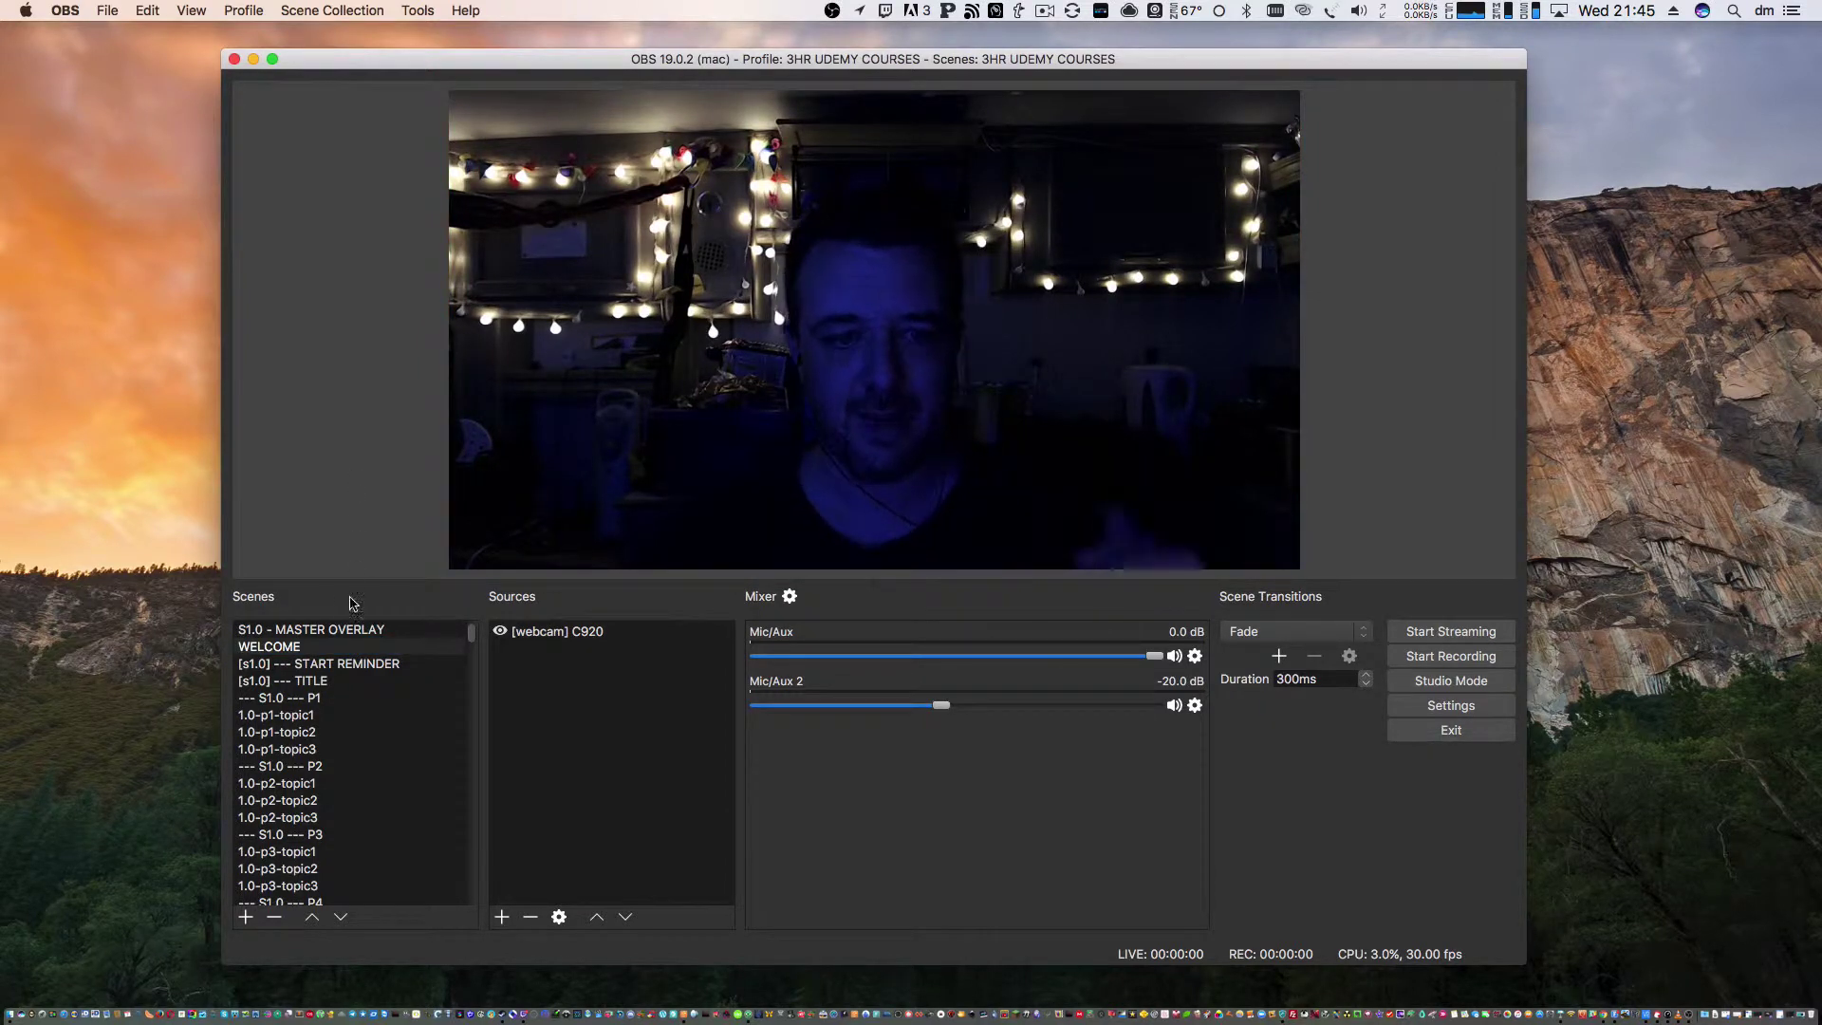
pyautogui.click(346, 629)
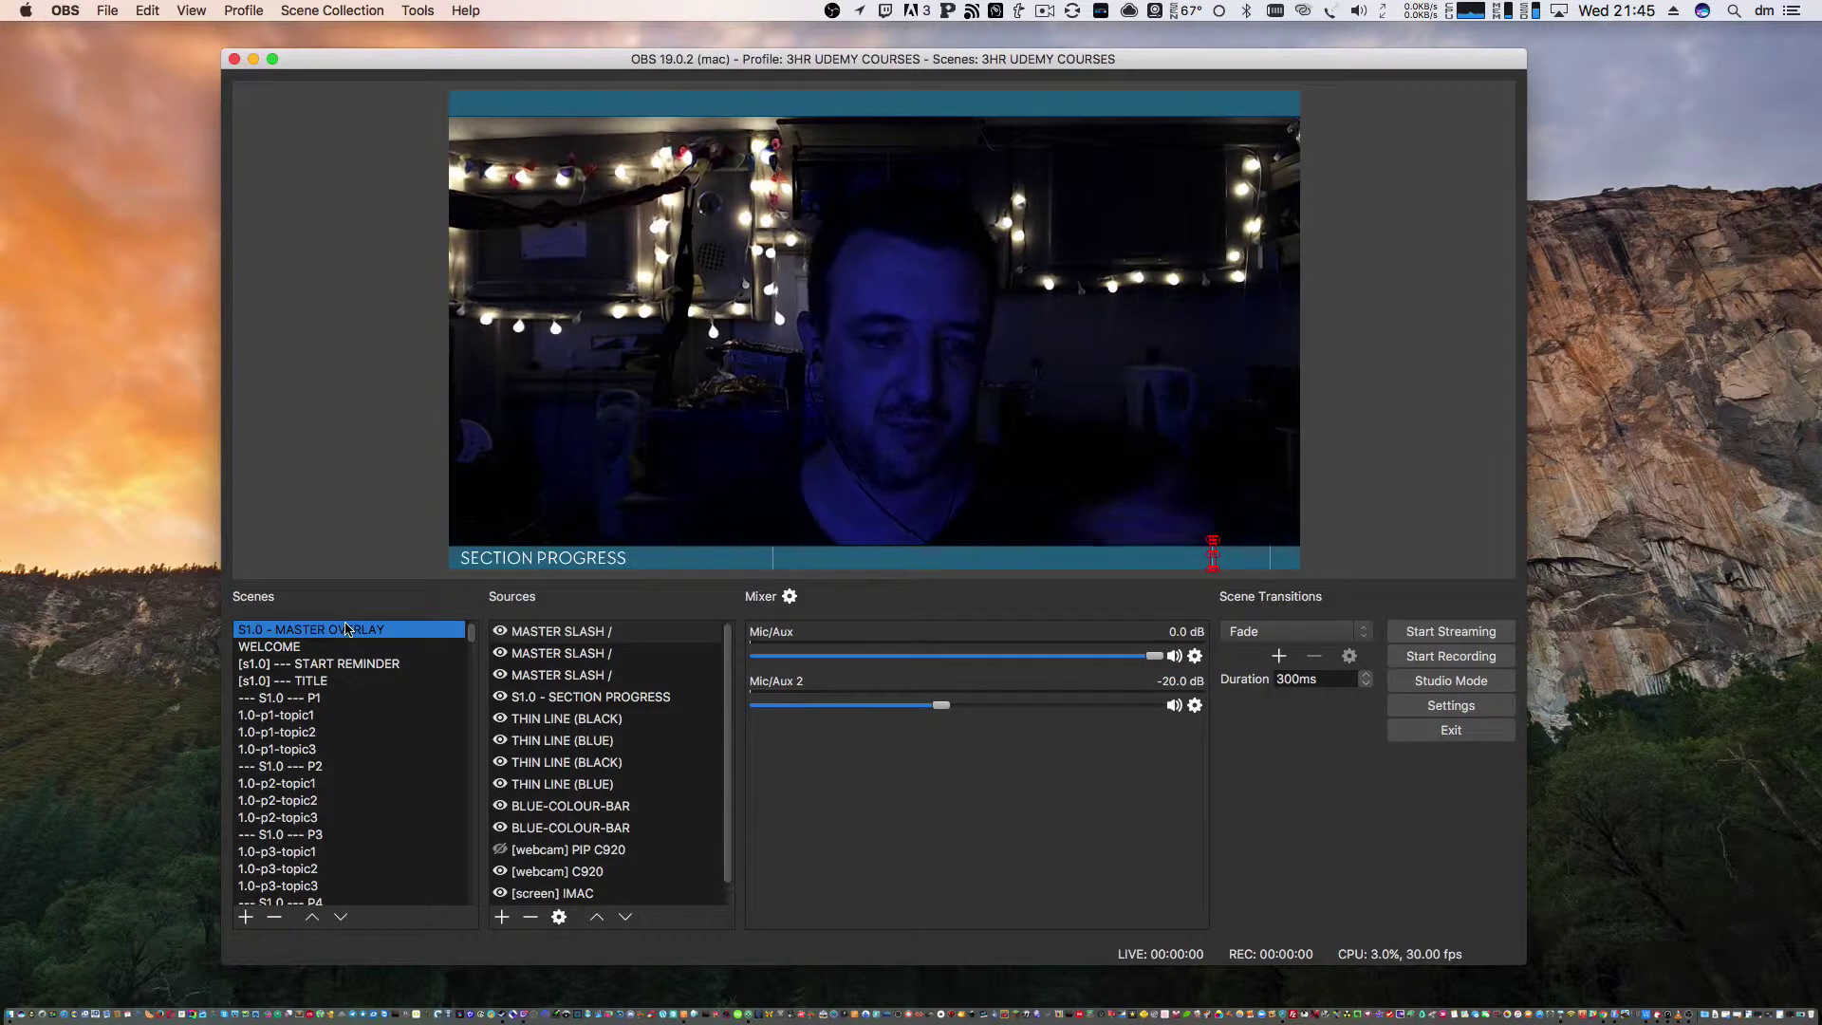
pyautogui.press('Down')
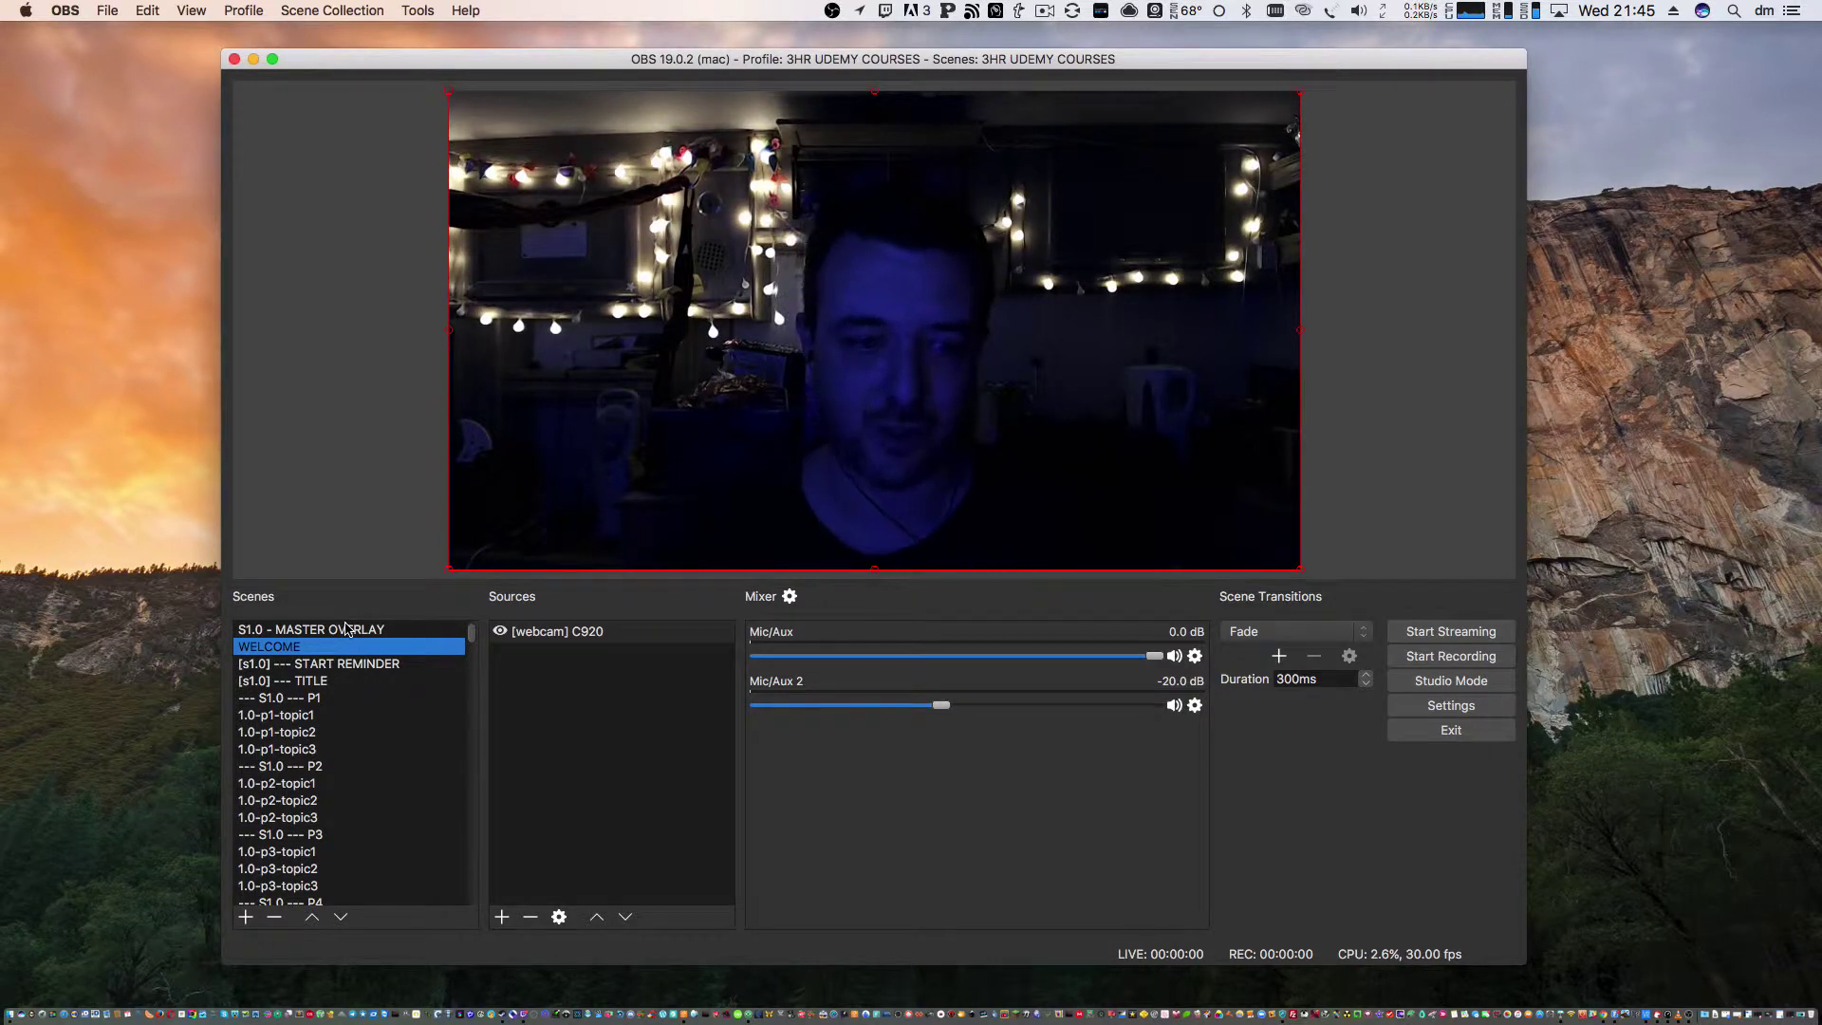
pyautogui.press('Down')
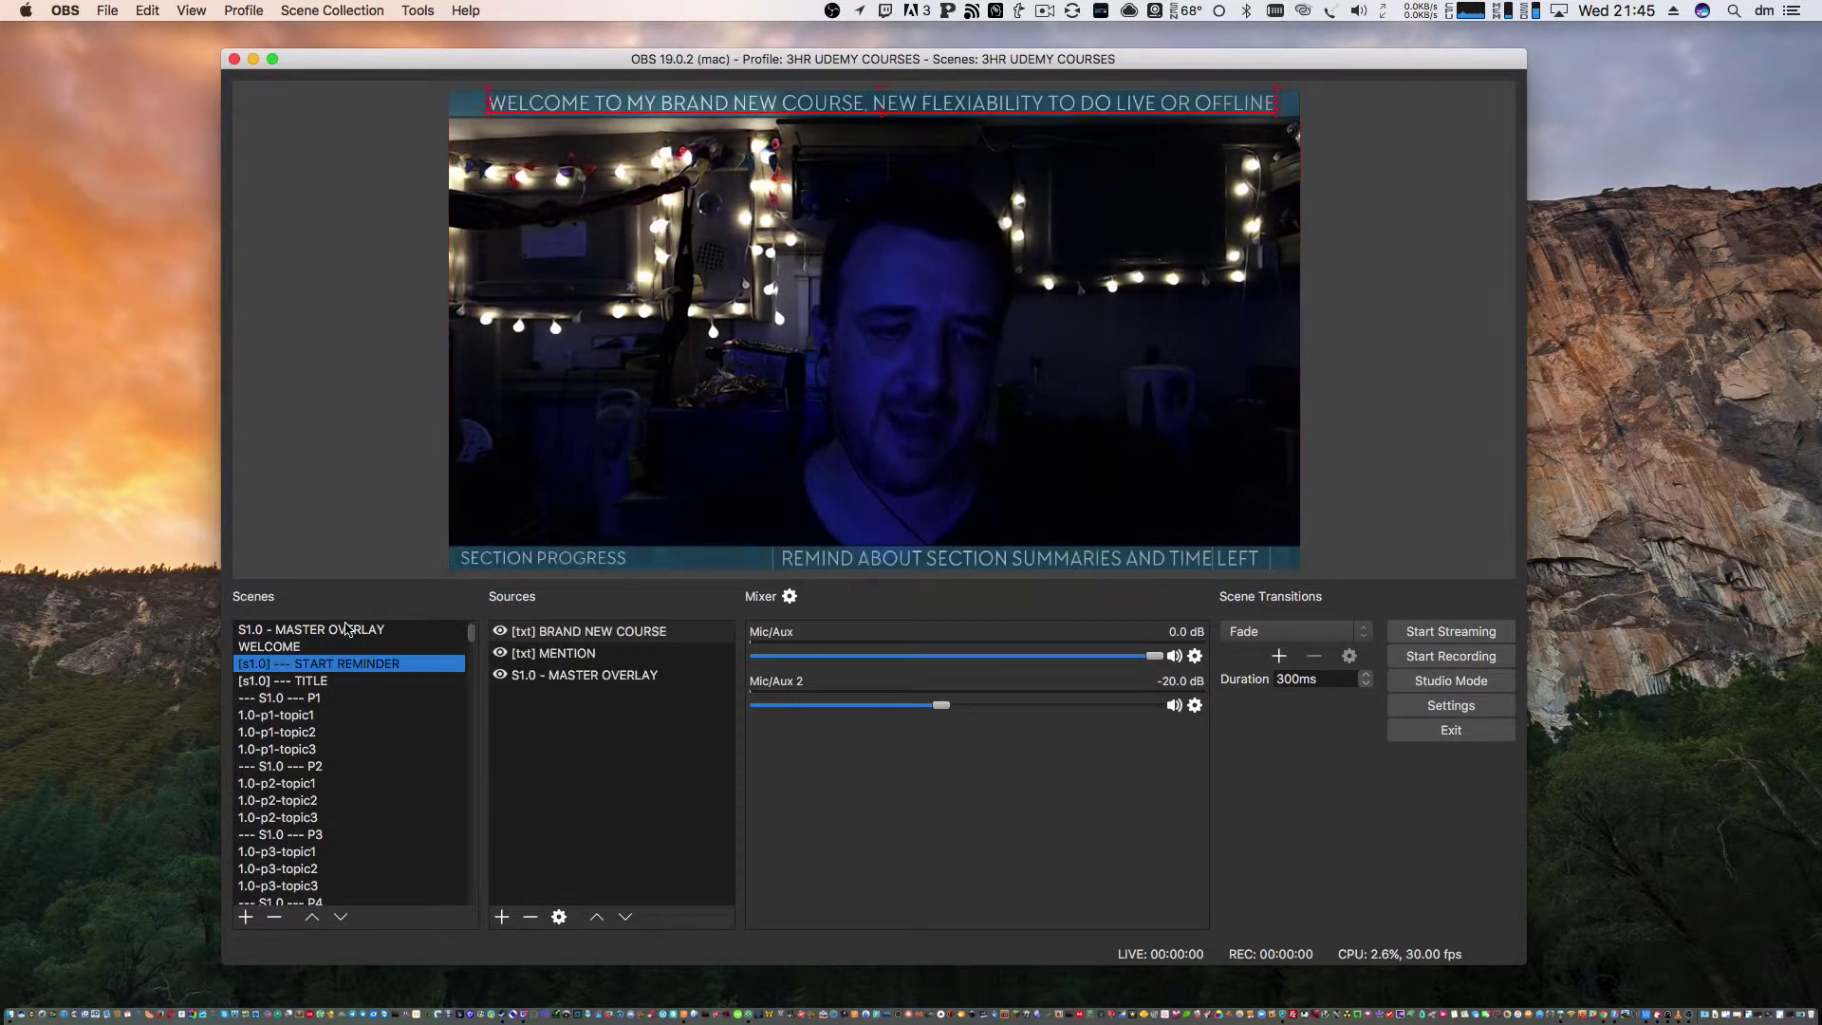
pyautogui.click(1473, 429)
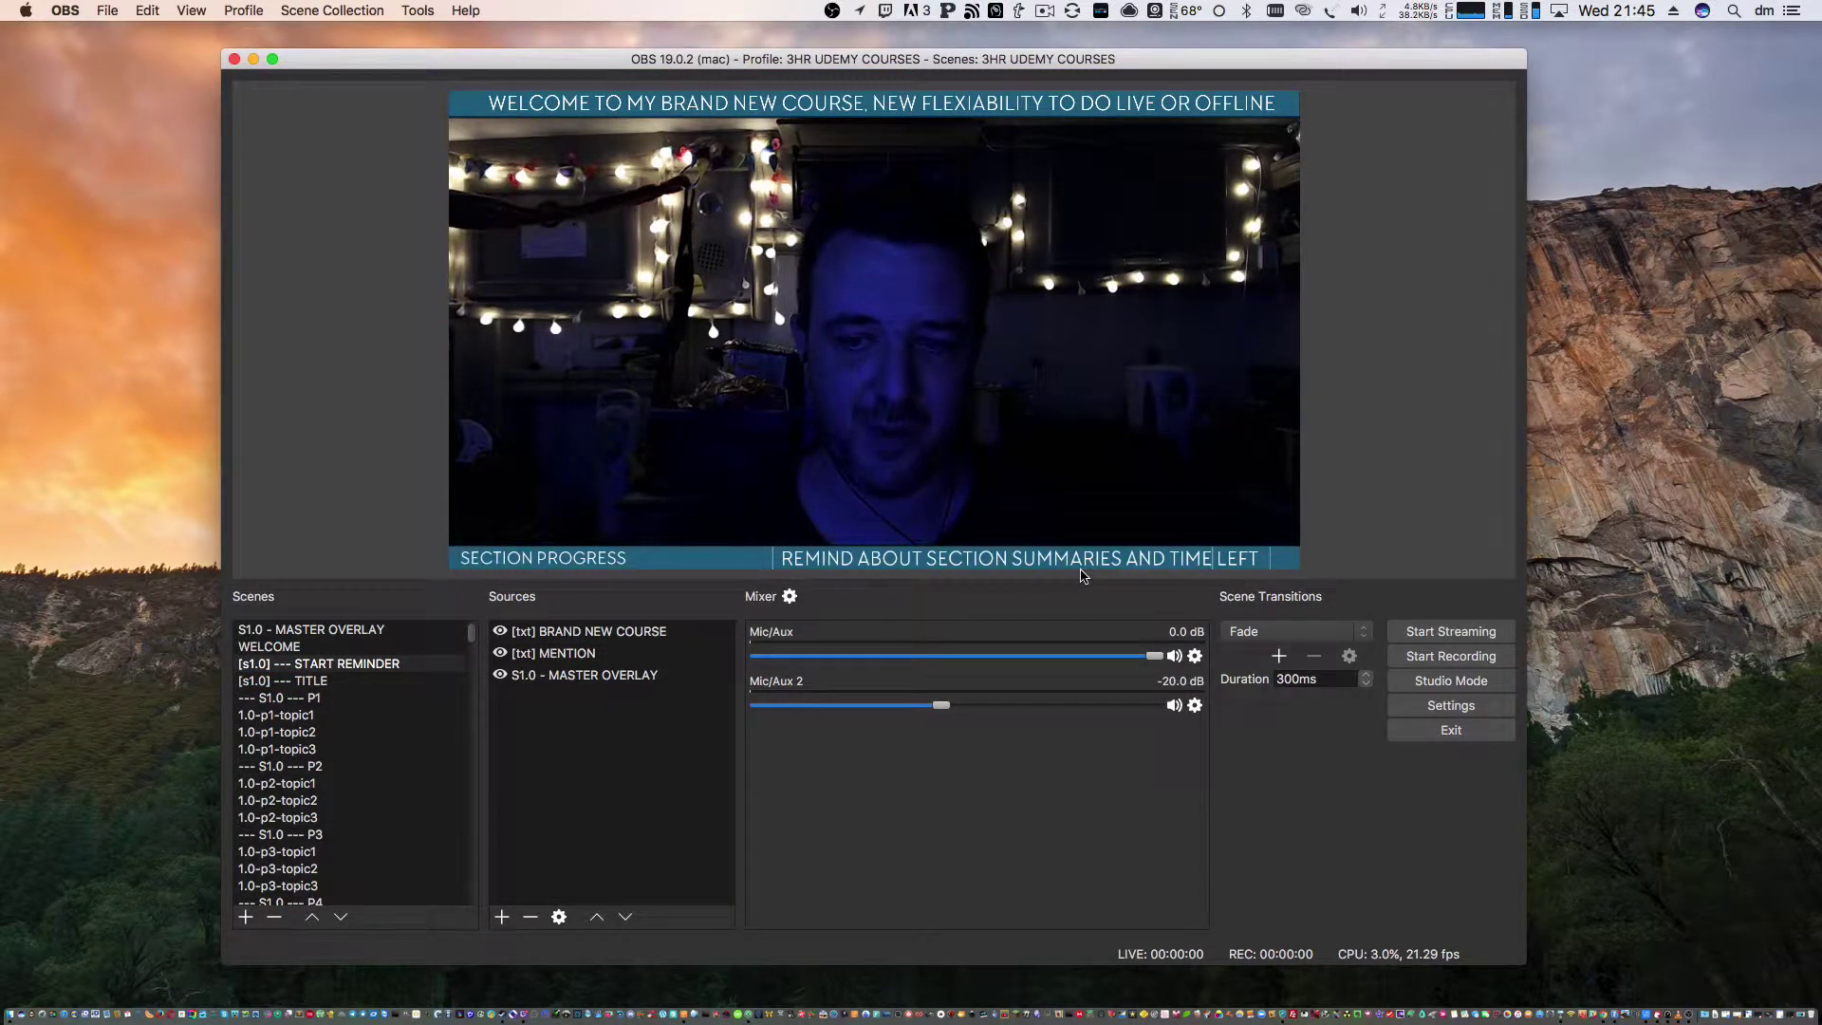
# Show the [s1.0] --- TITLE scene and open the properties of its [txt] - s1.0 - title source
pyautogui.click(318, 684)
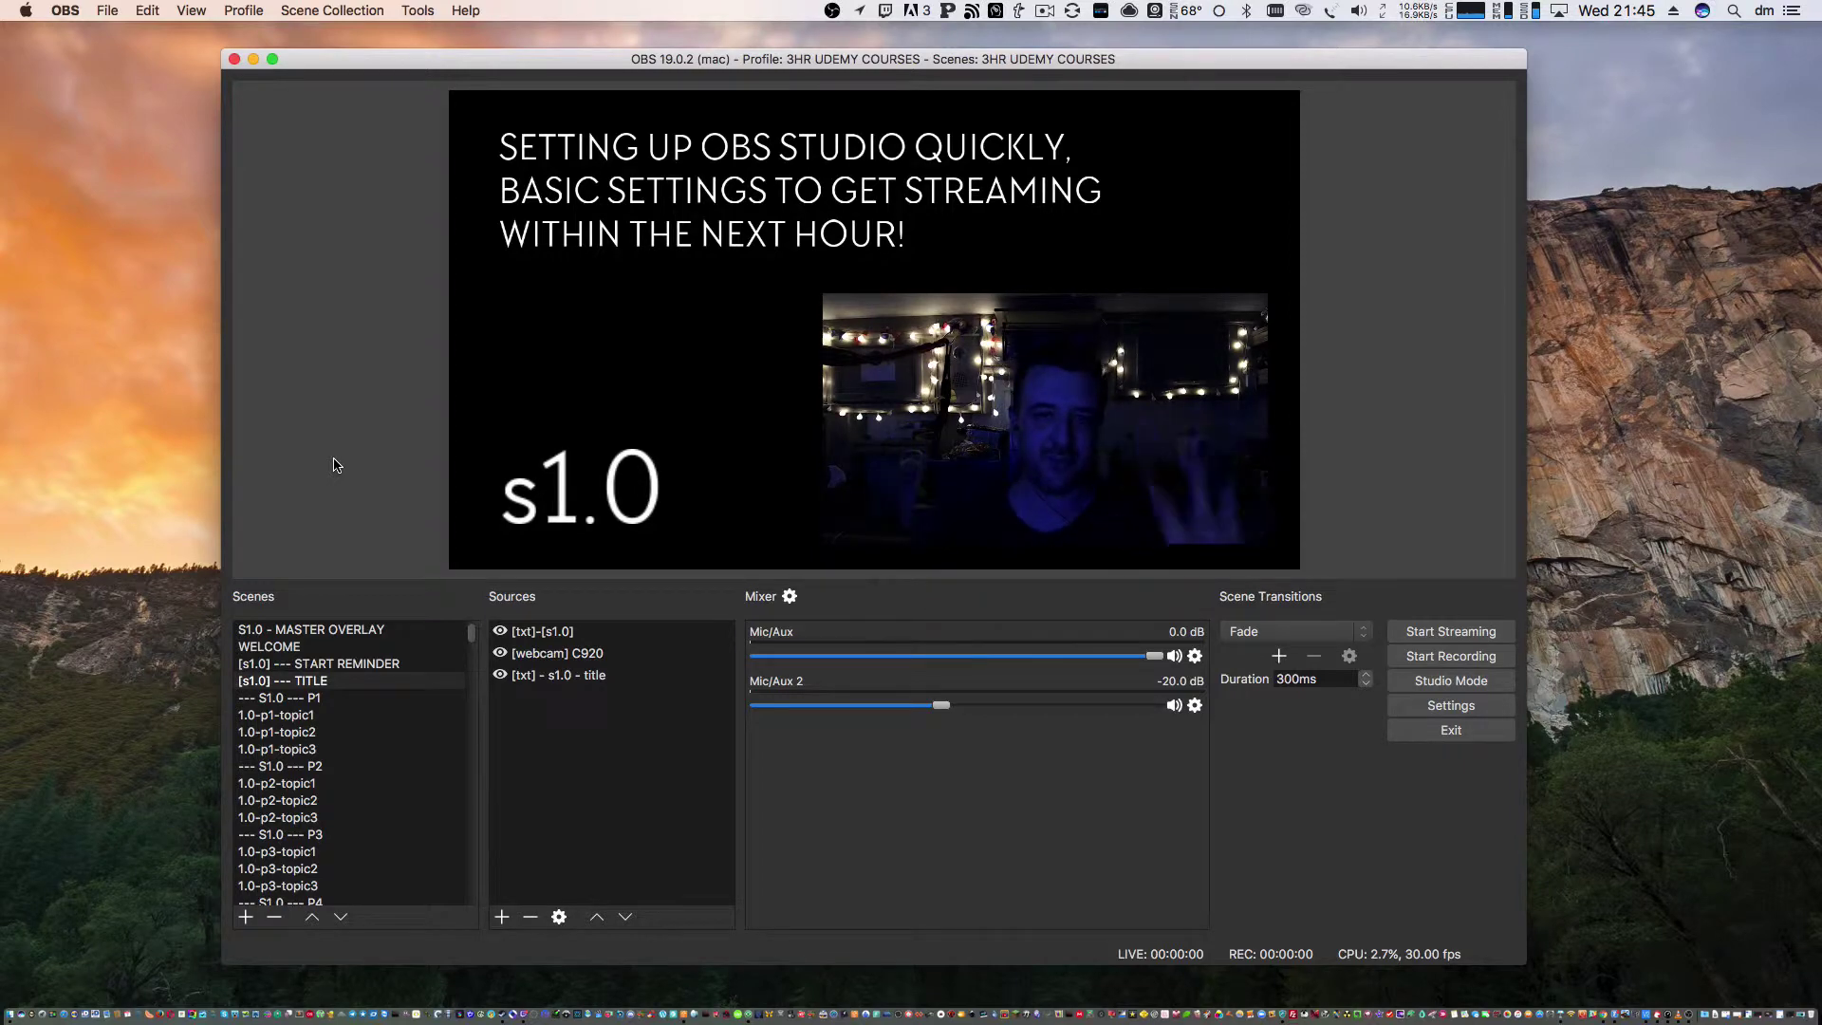
pyautogui.click(690, 174)
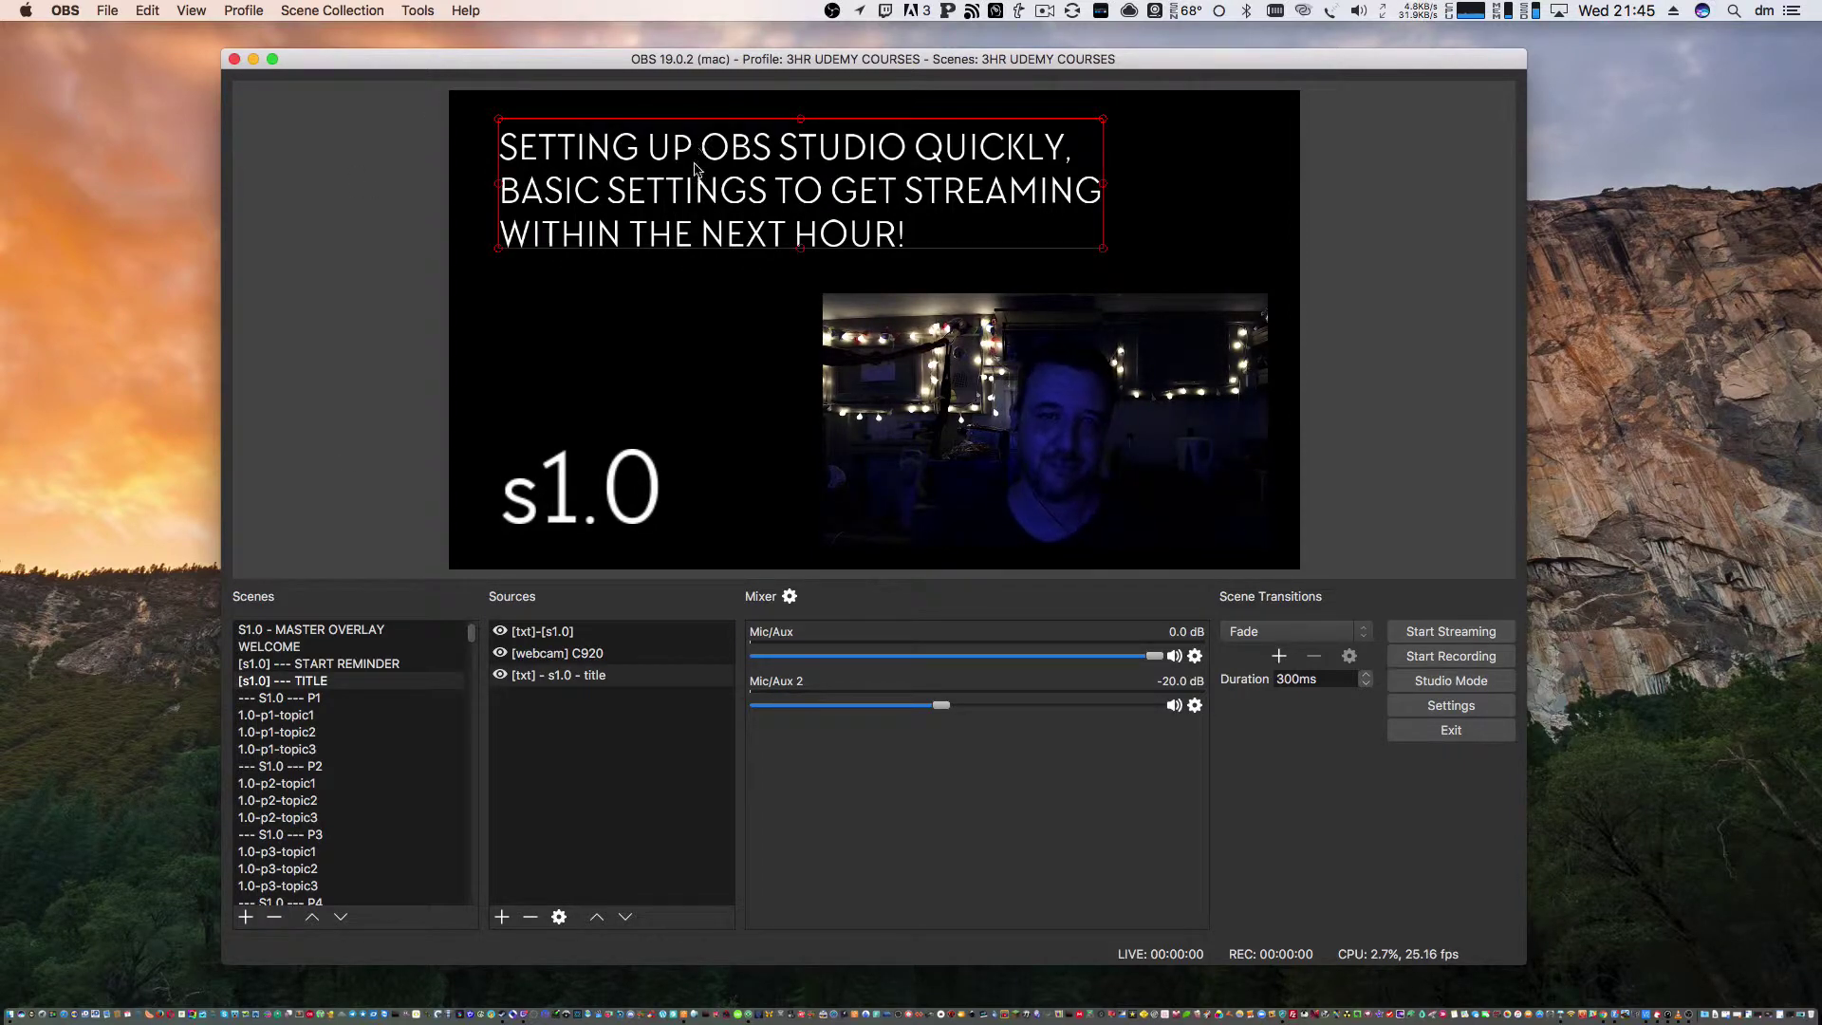
pyautogui.doubleClick(558, 677)
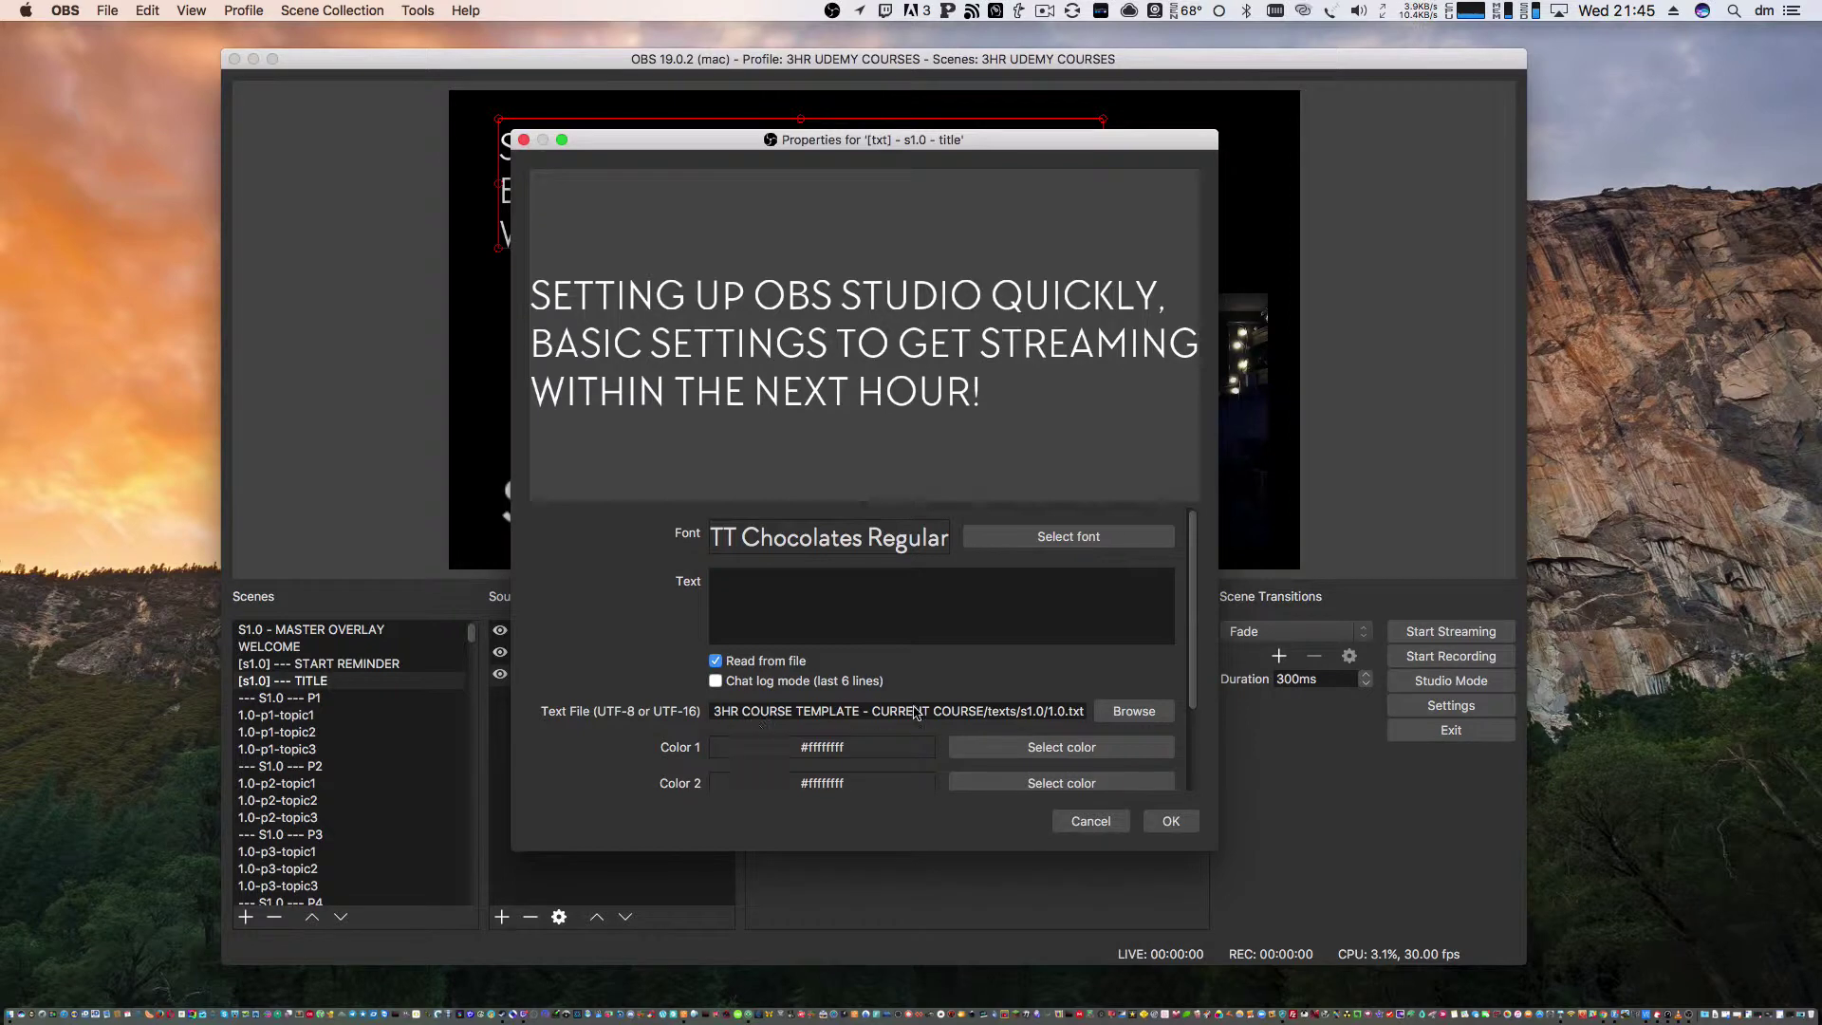
# Switch to Finder and open the + UDEMY 3HR COURSE TEMPLATE - CURRENT COURSE folder inside + OBS COURSE RECORDING
pyautogui.click(36, 973)
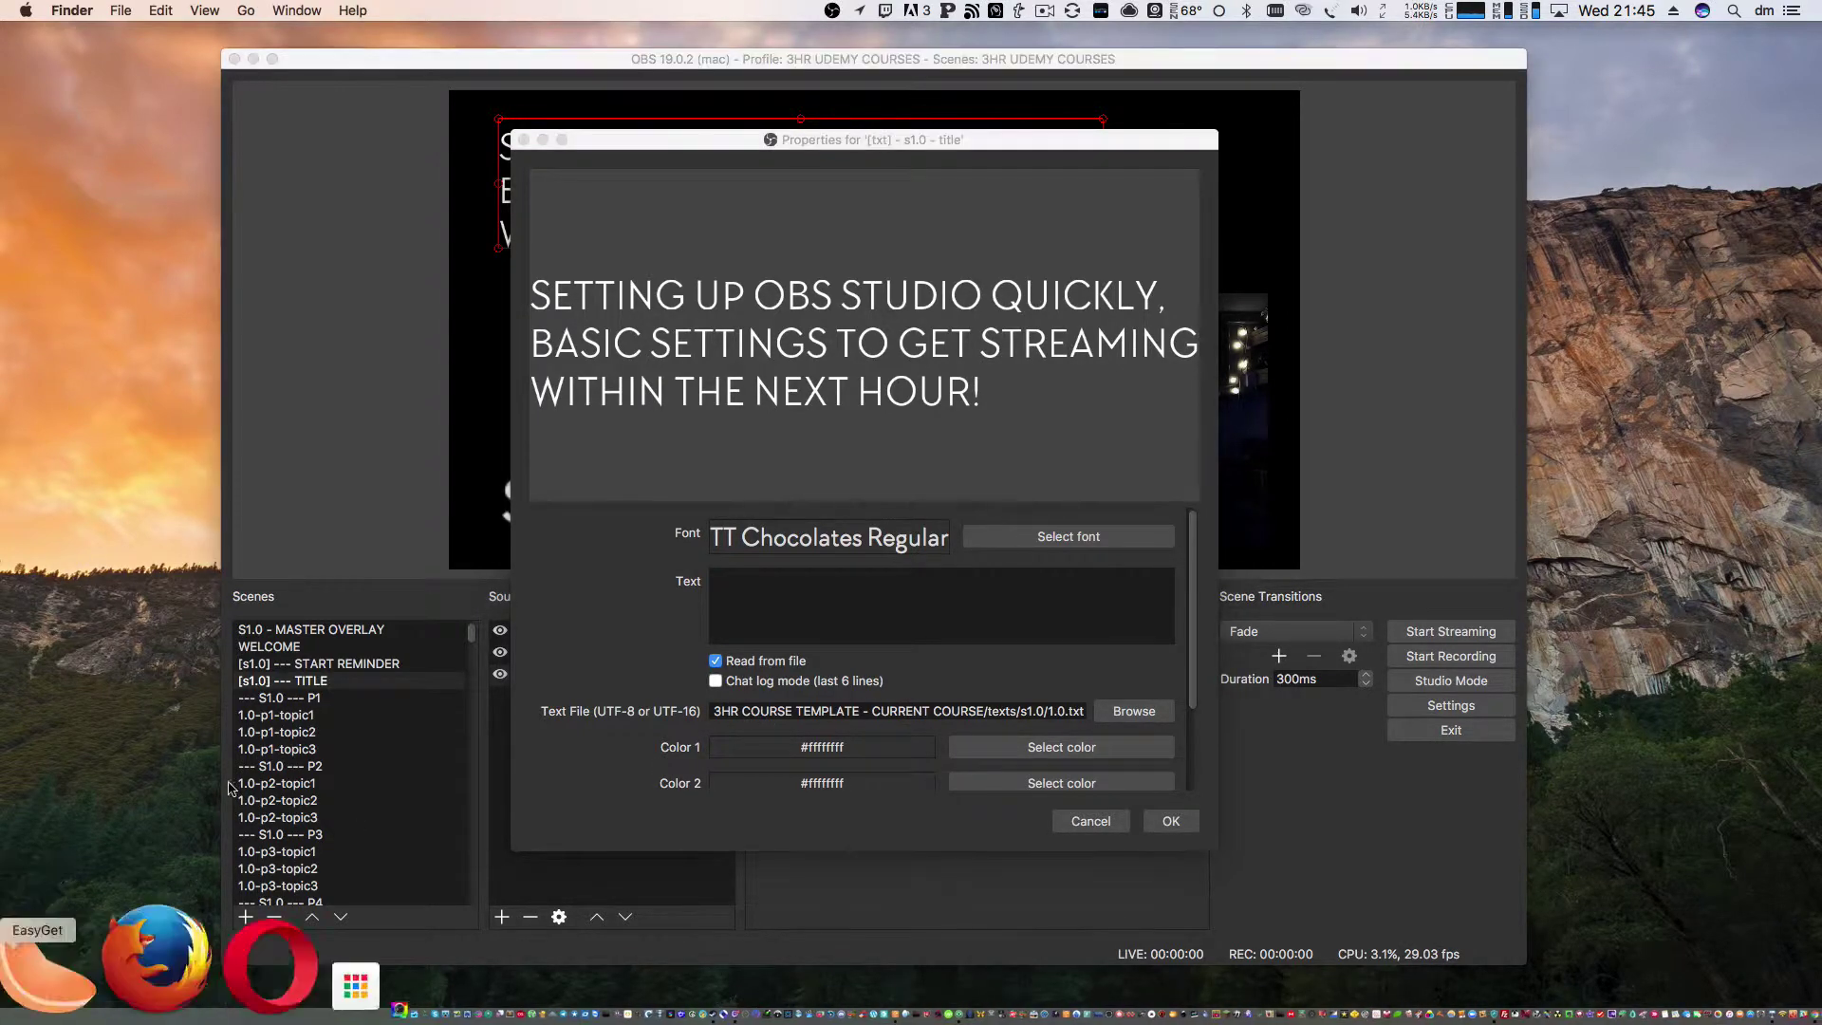
pyautogui.click(516, 489)
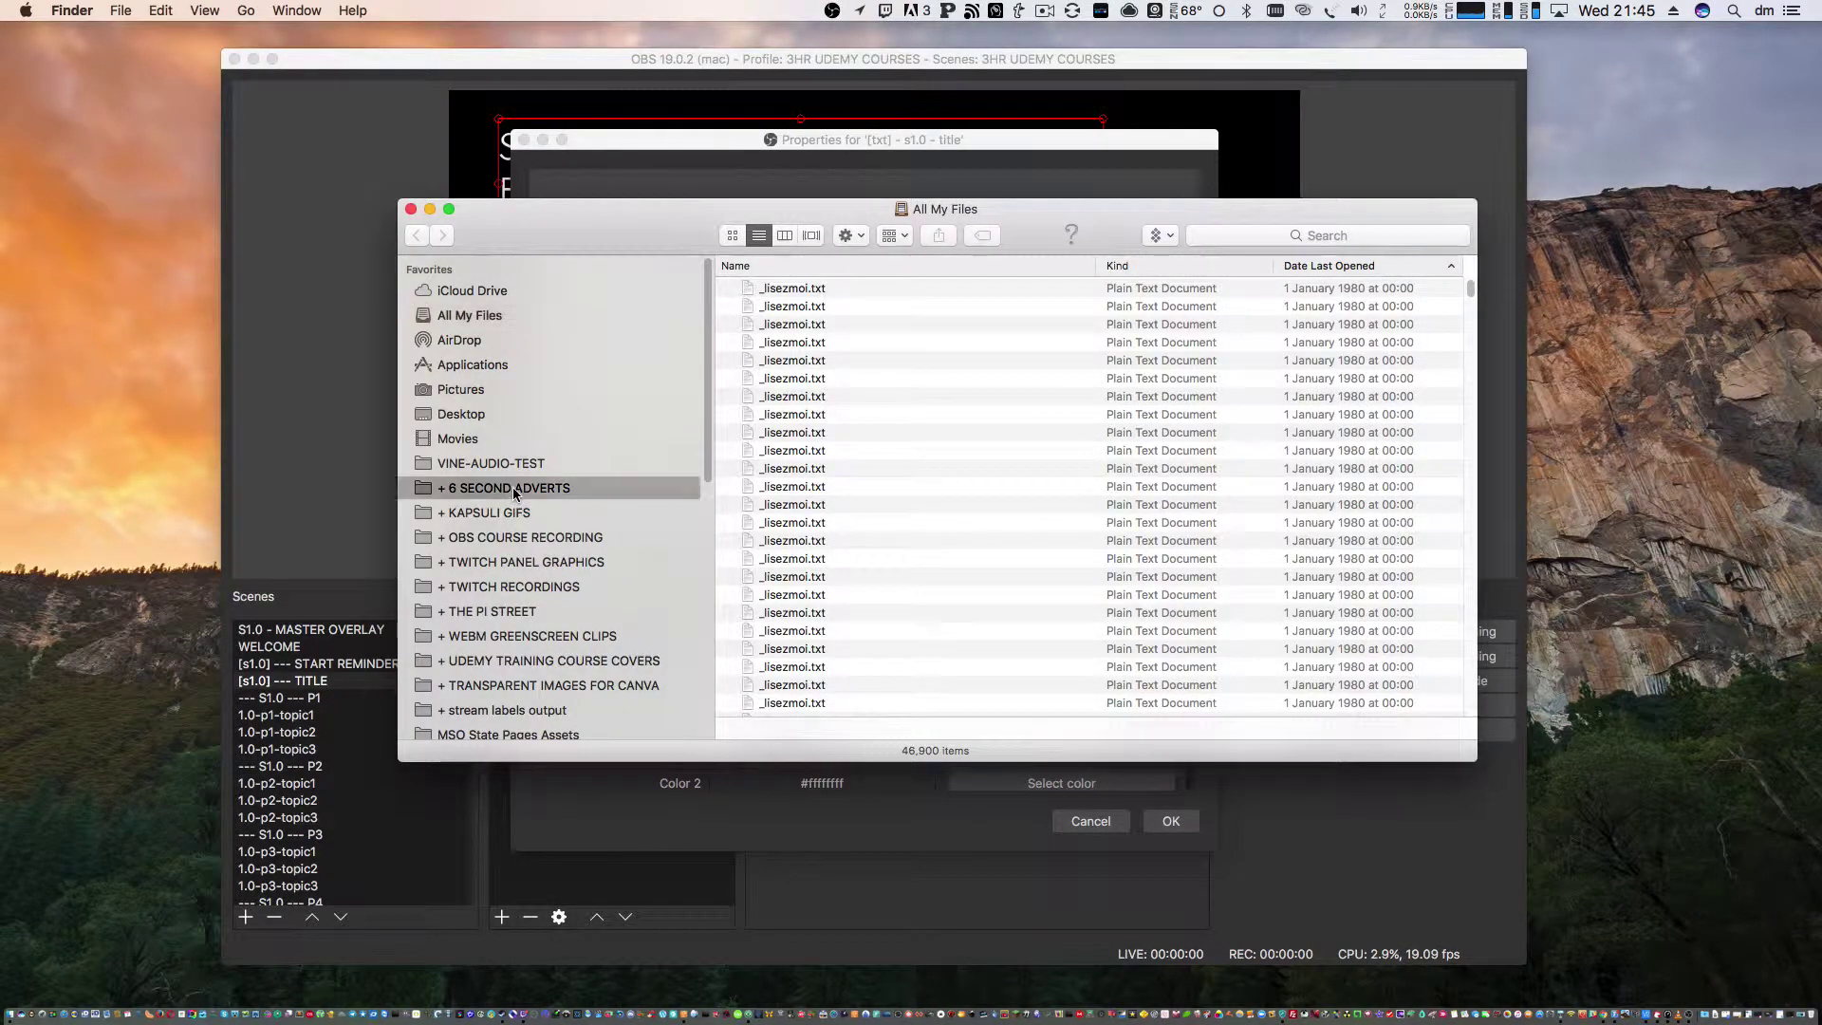
pyautogui.click(522, 538)
pyautogui.doubleClick(843, 291)
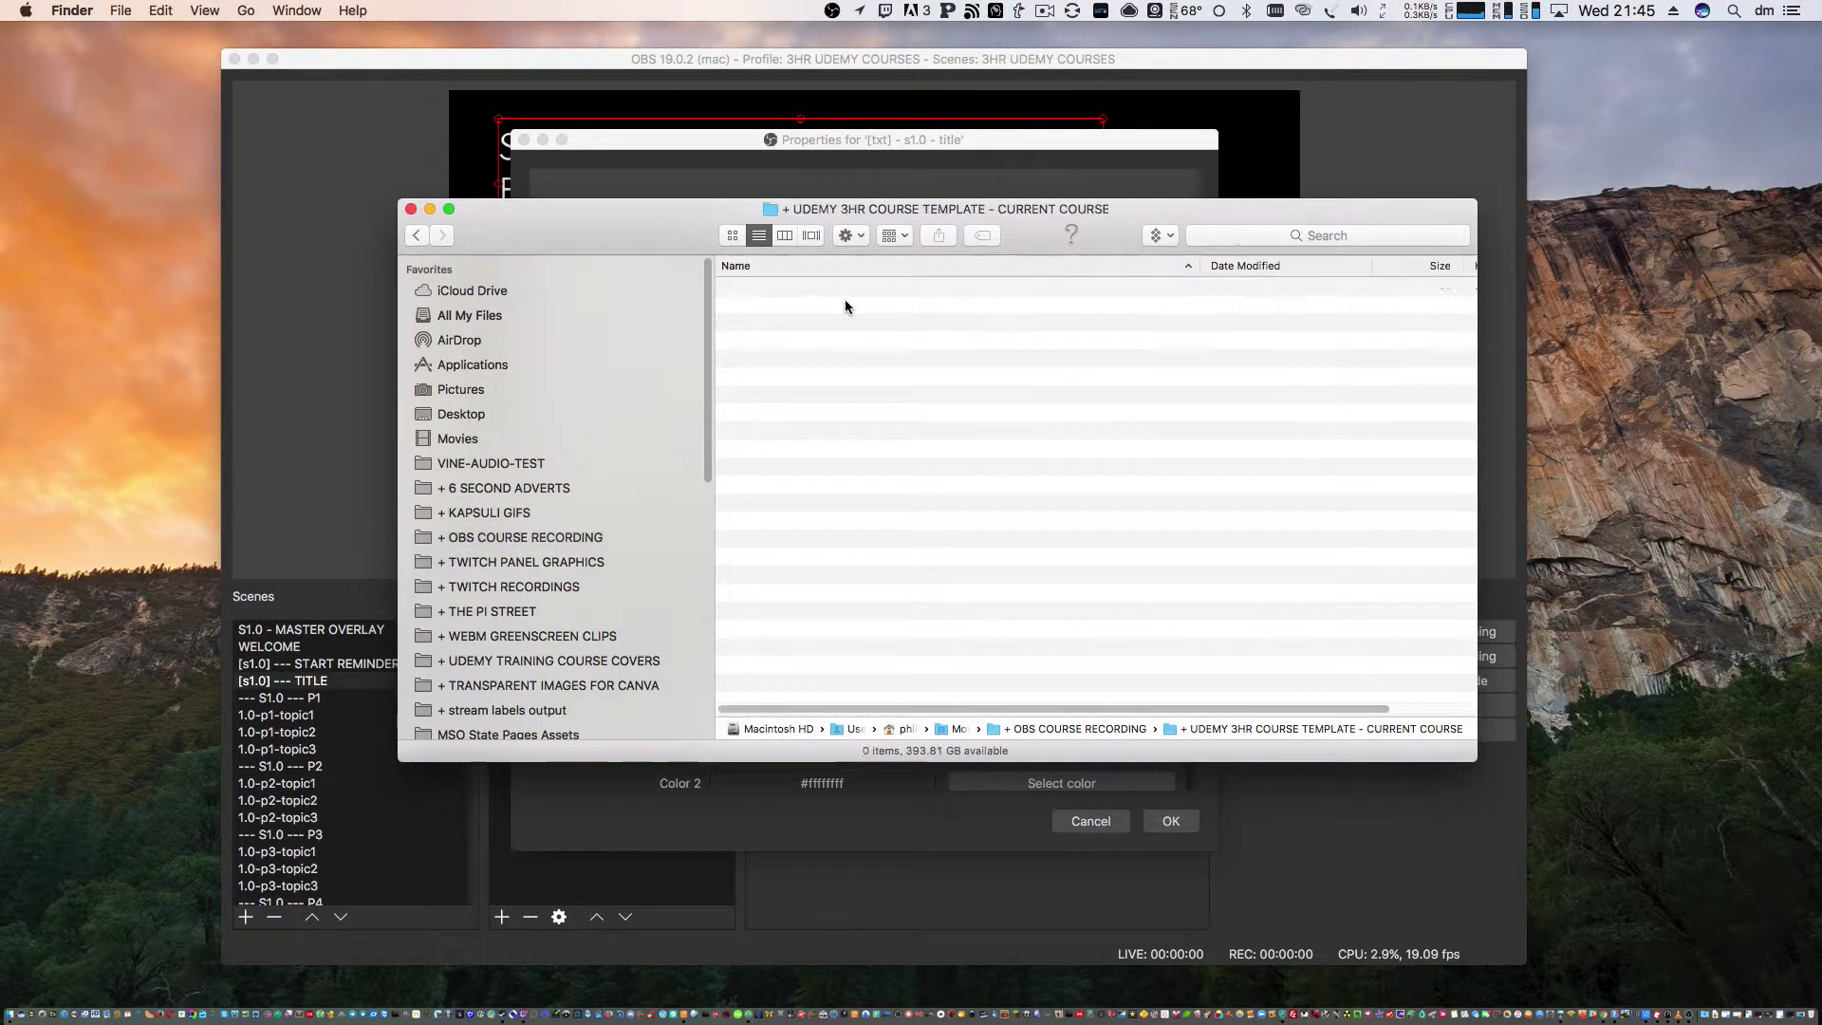
pyautogui.click(746, 416)
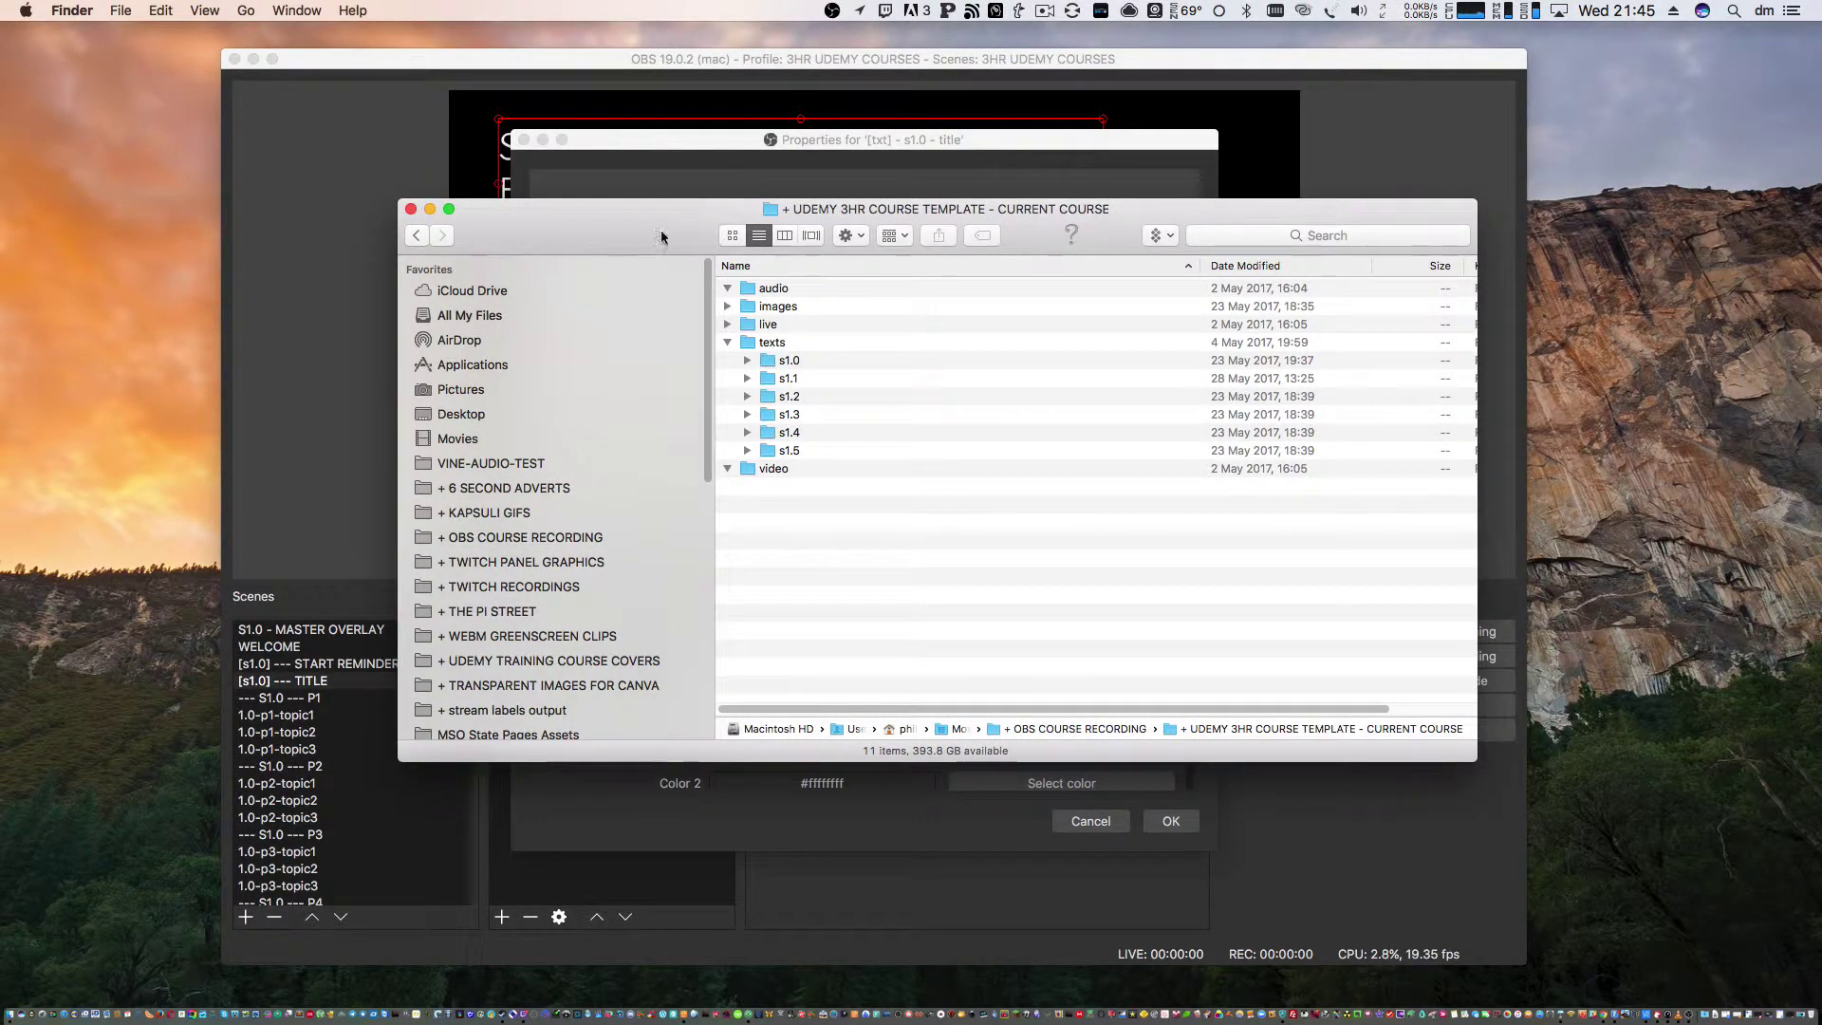
# Arrange the Finder window and the title source's Properties window side by side so neither covers the other
pyautogui.moveTo(661, 230); pyautogui.dragTo(1035, 445)
pyautogui.moveTo(790, 147); pyautogui.dragTo(271, 227)
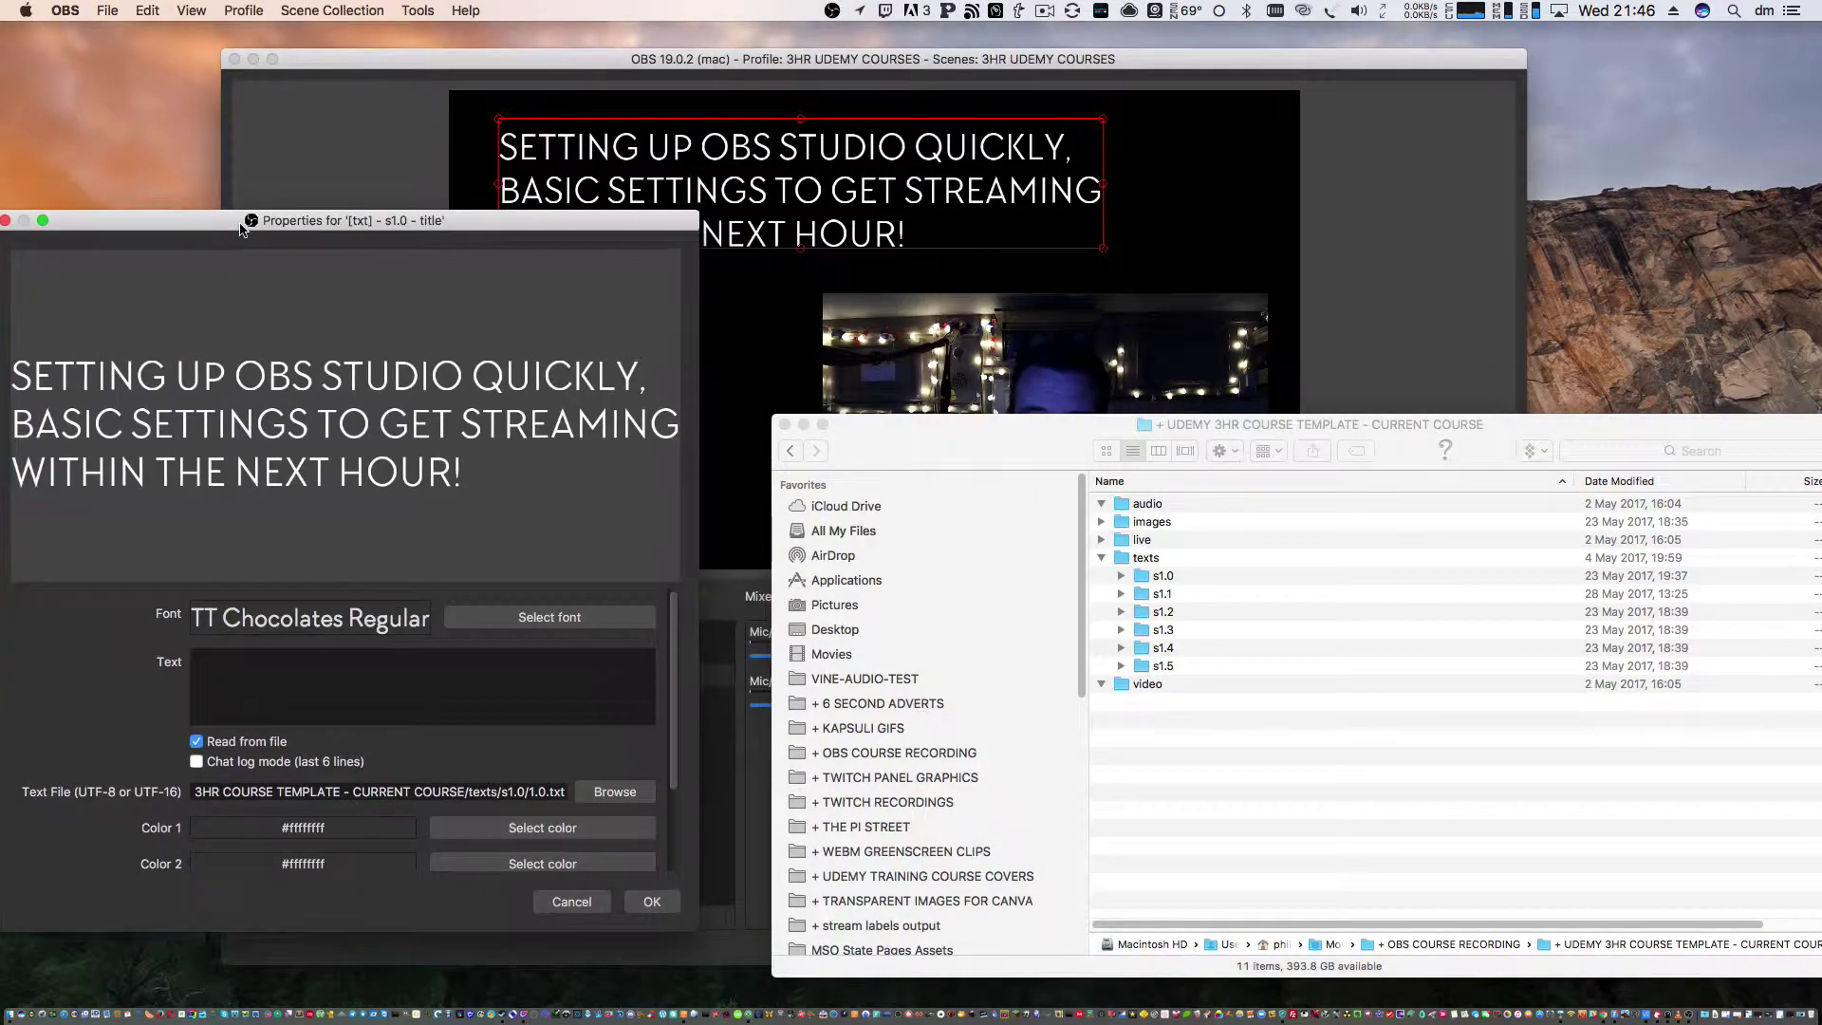
pyautogui.moveTo(966, 436)
pyautogui.mouseDown()
pyautogui.moveTo(914, 423)
pyautogui.moveTo(970, 585)
pyautogui.moveTo(966, 651)
pyautogui.moveTo(940, 423)
pyautogui.mouseUp()
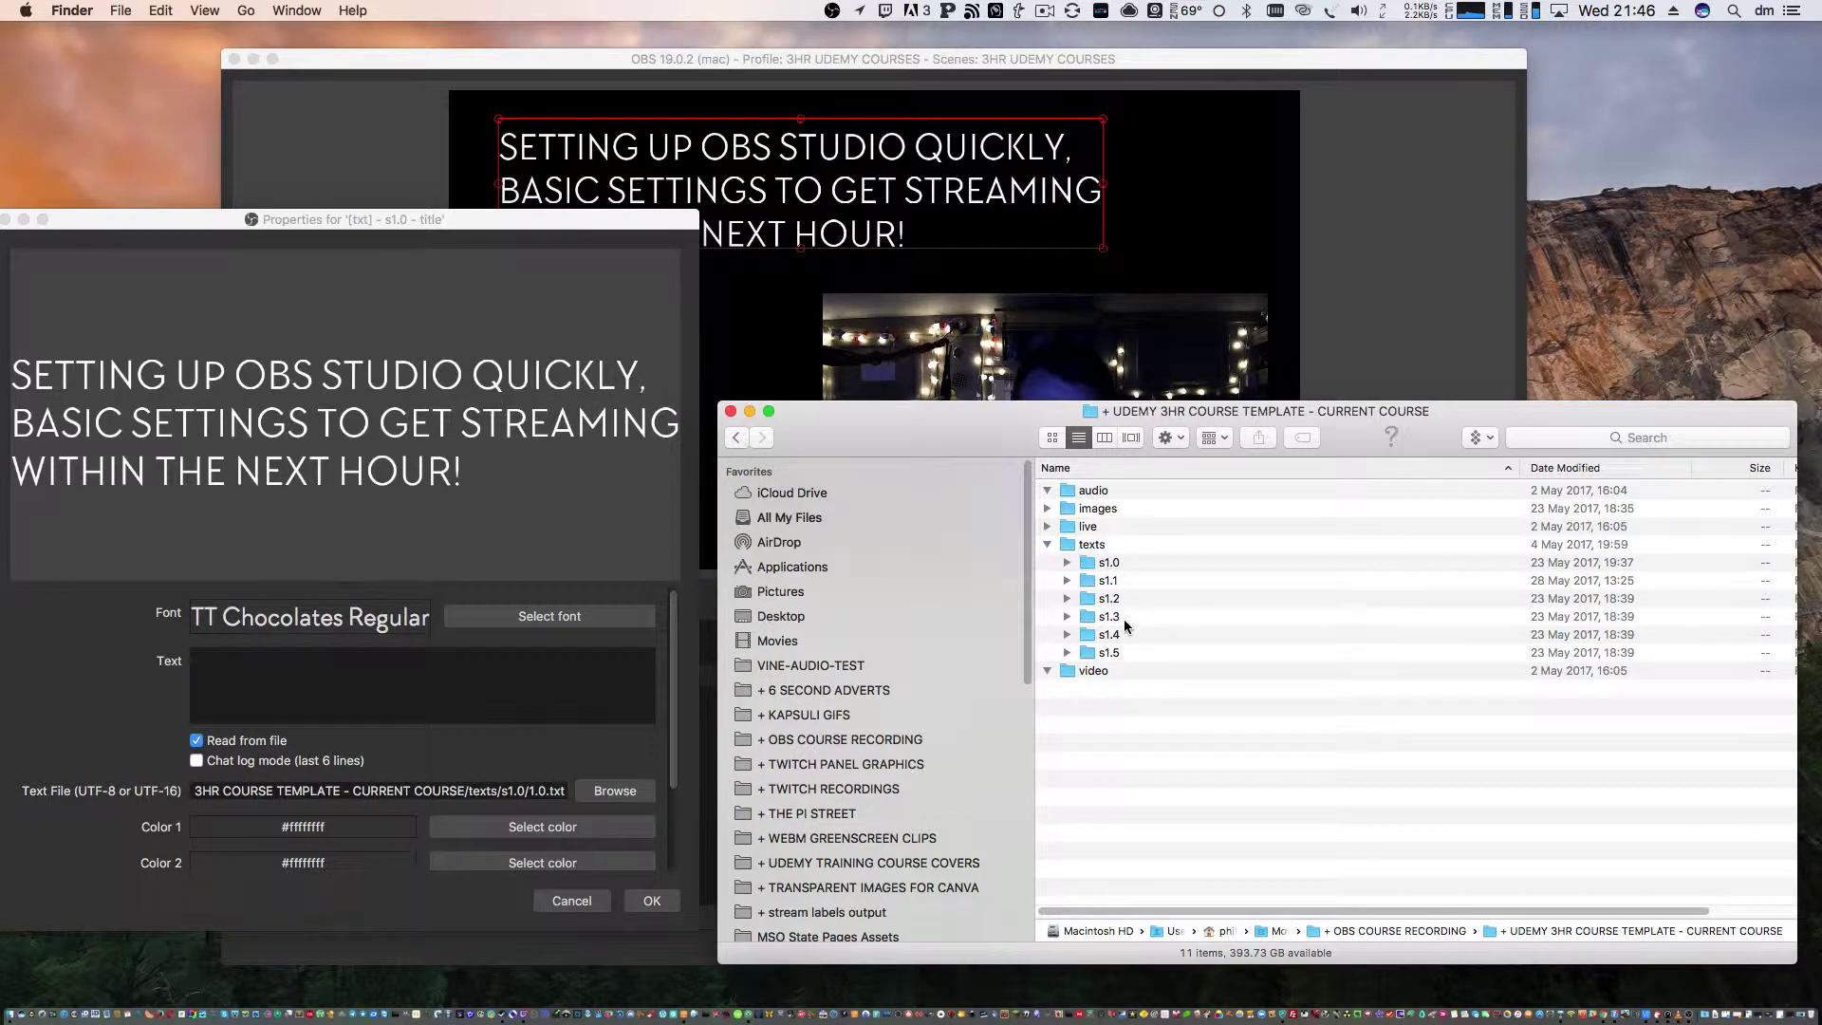
# Expand the s1.0 folder under texts and its p1 subfolder to show the text files for each topic
pyautogui.click(1066, 563)
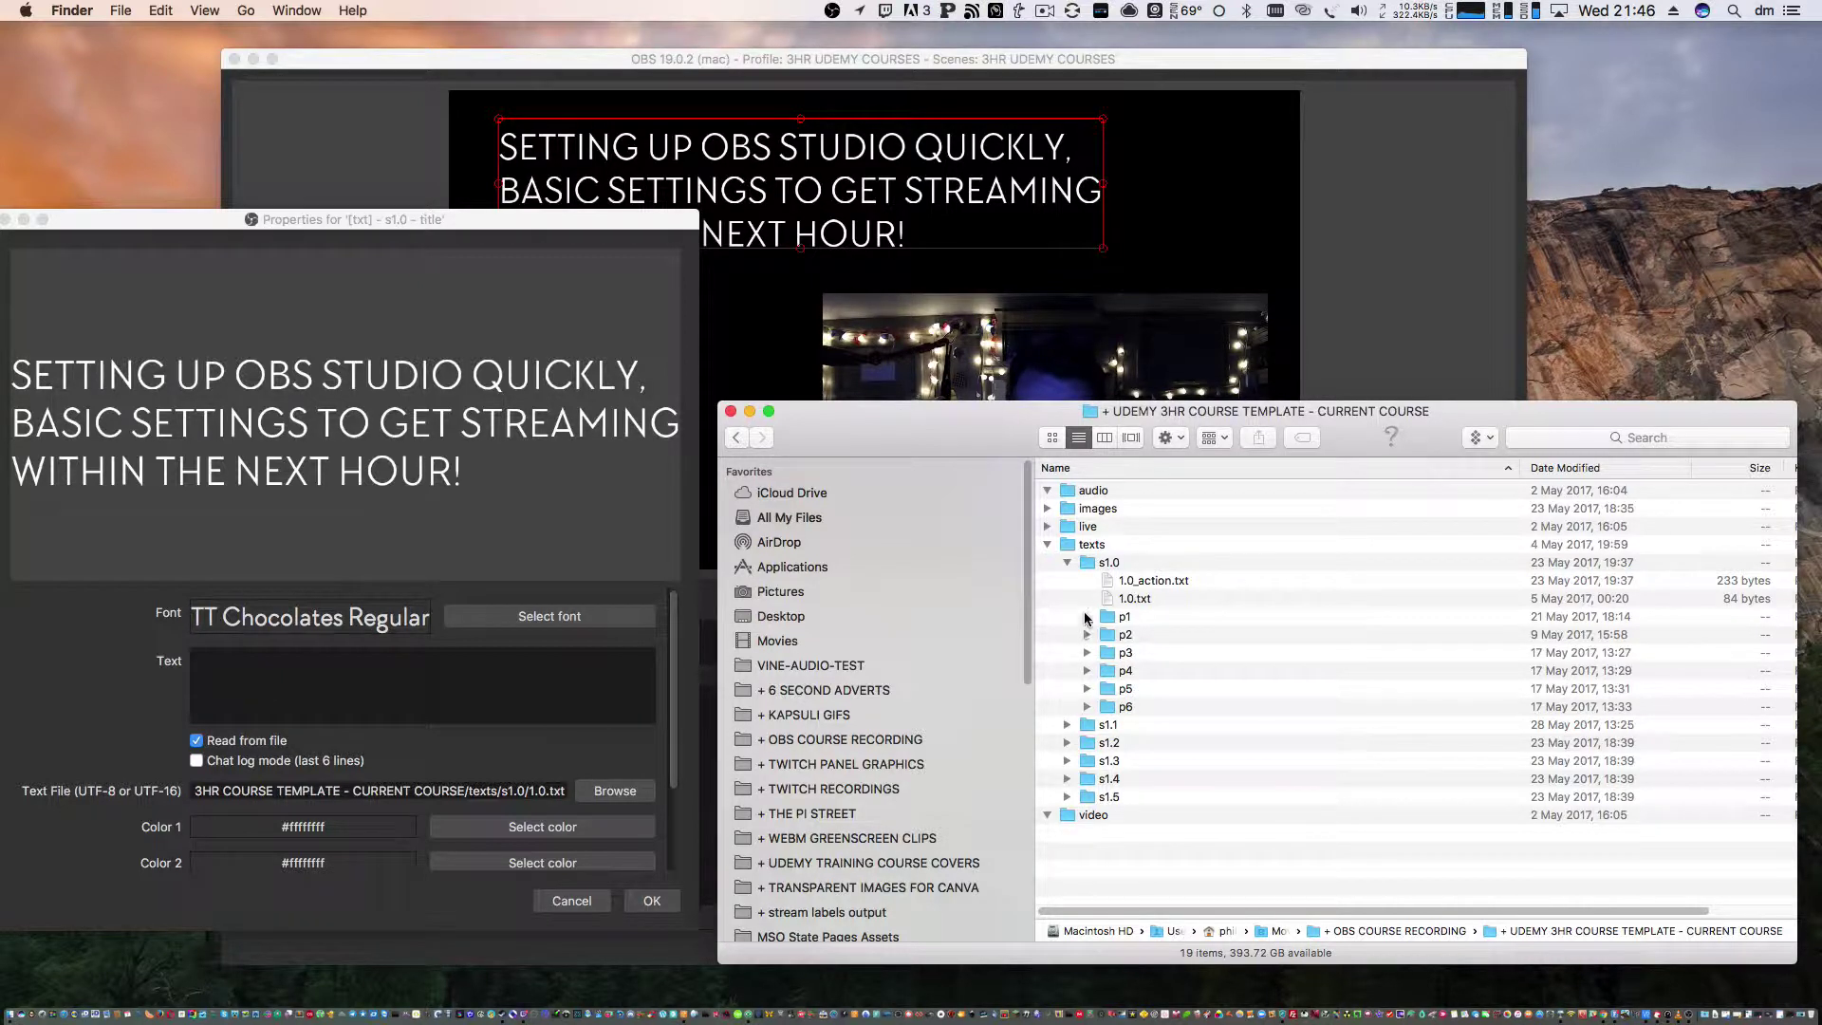
pyautogui.click(1068, 563)
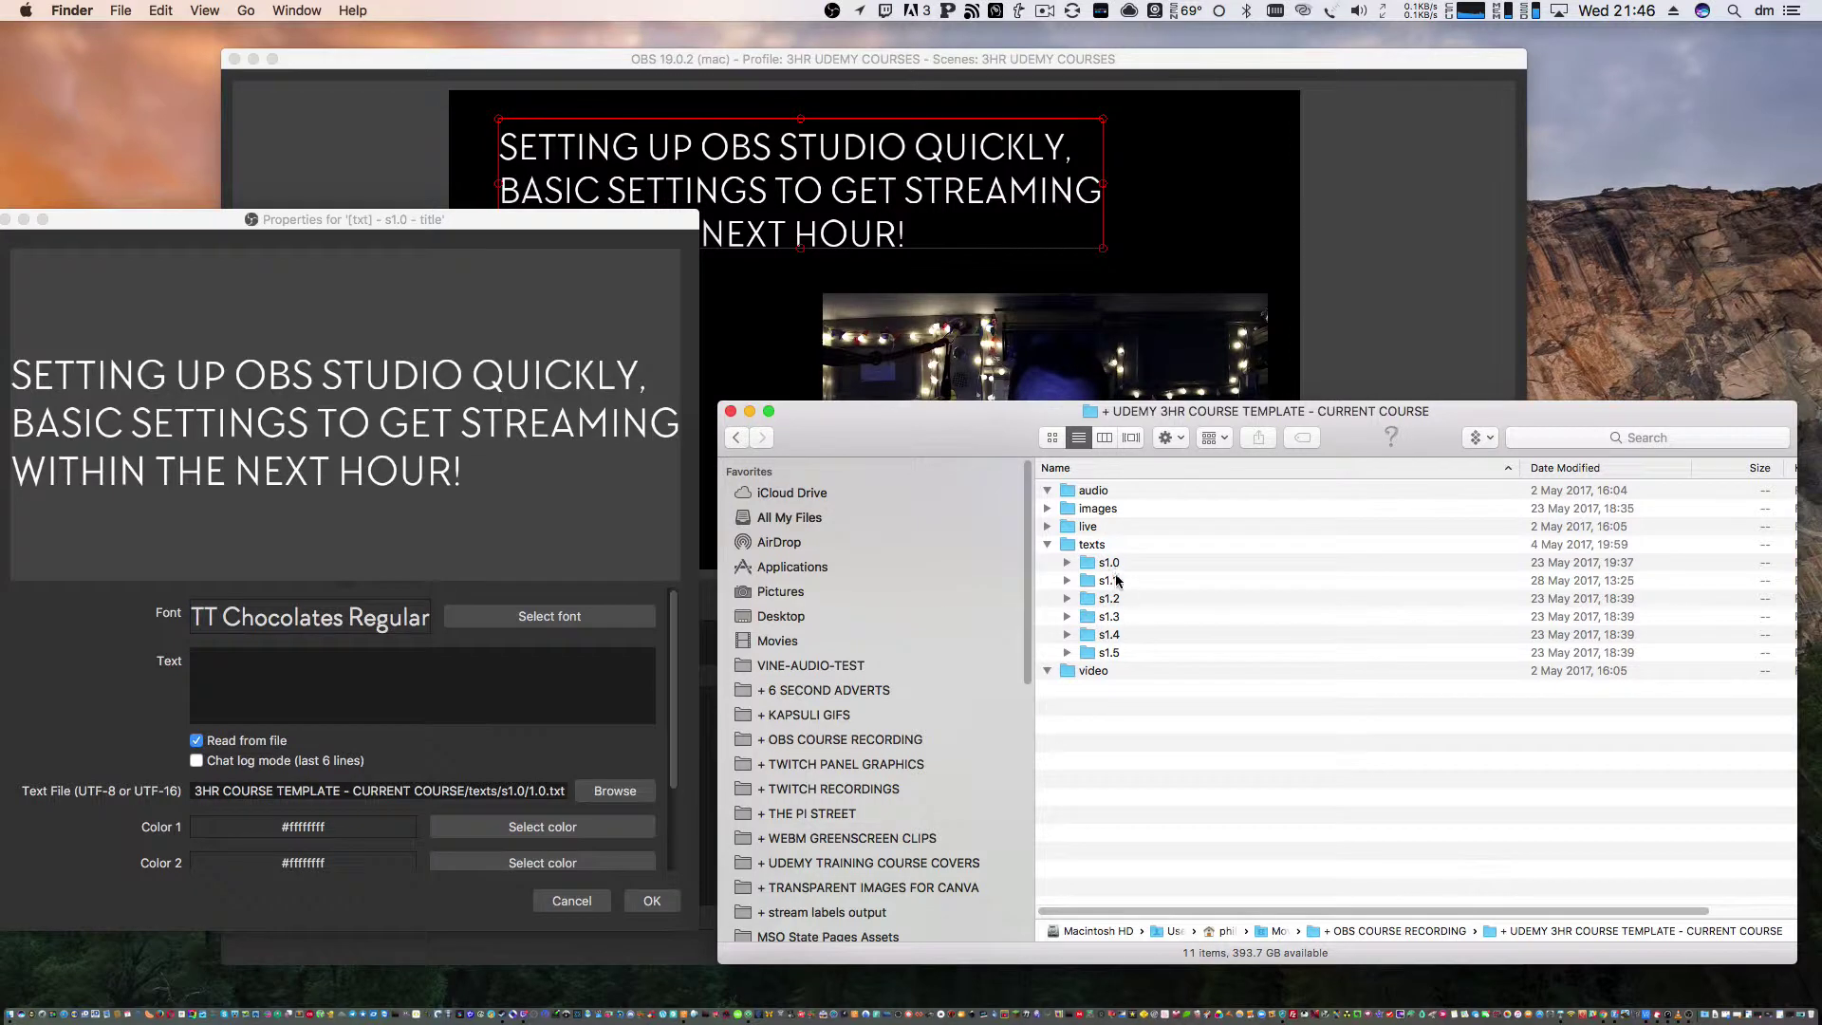
pyautogui.click(1066, 563)
pyautogui.click(1087, 617)
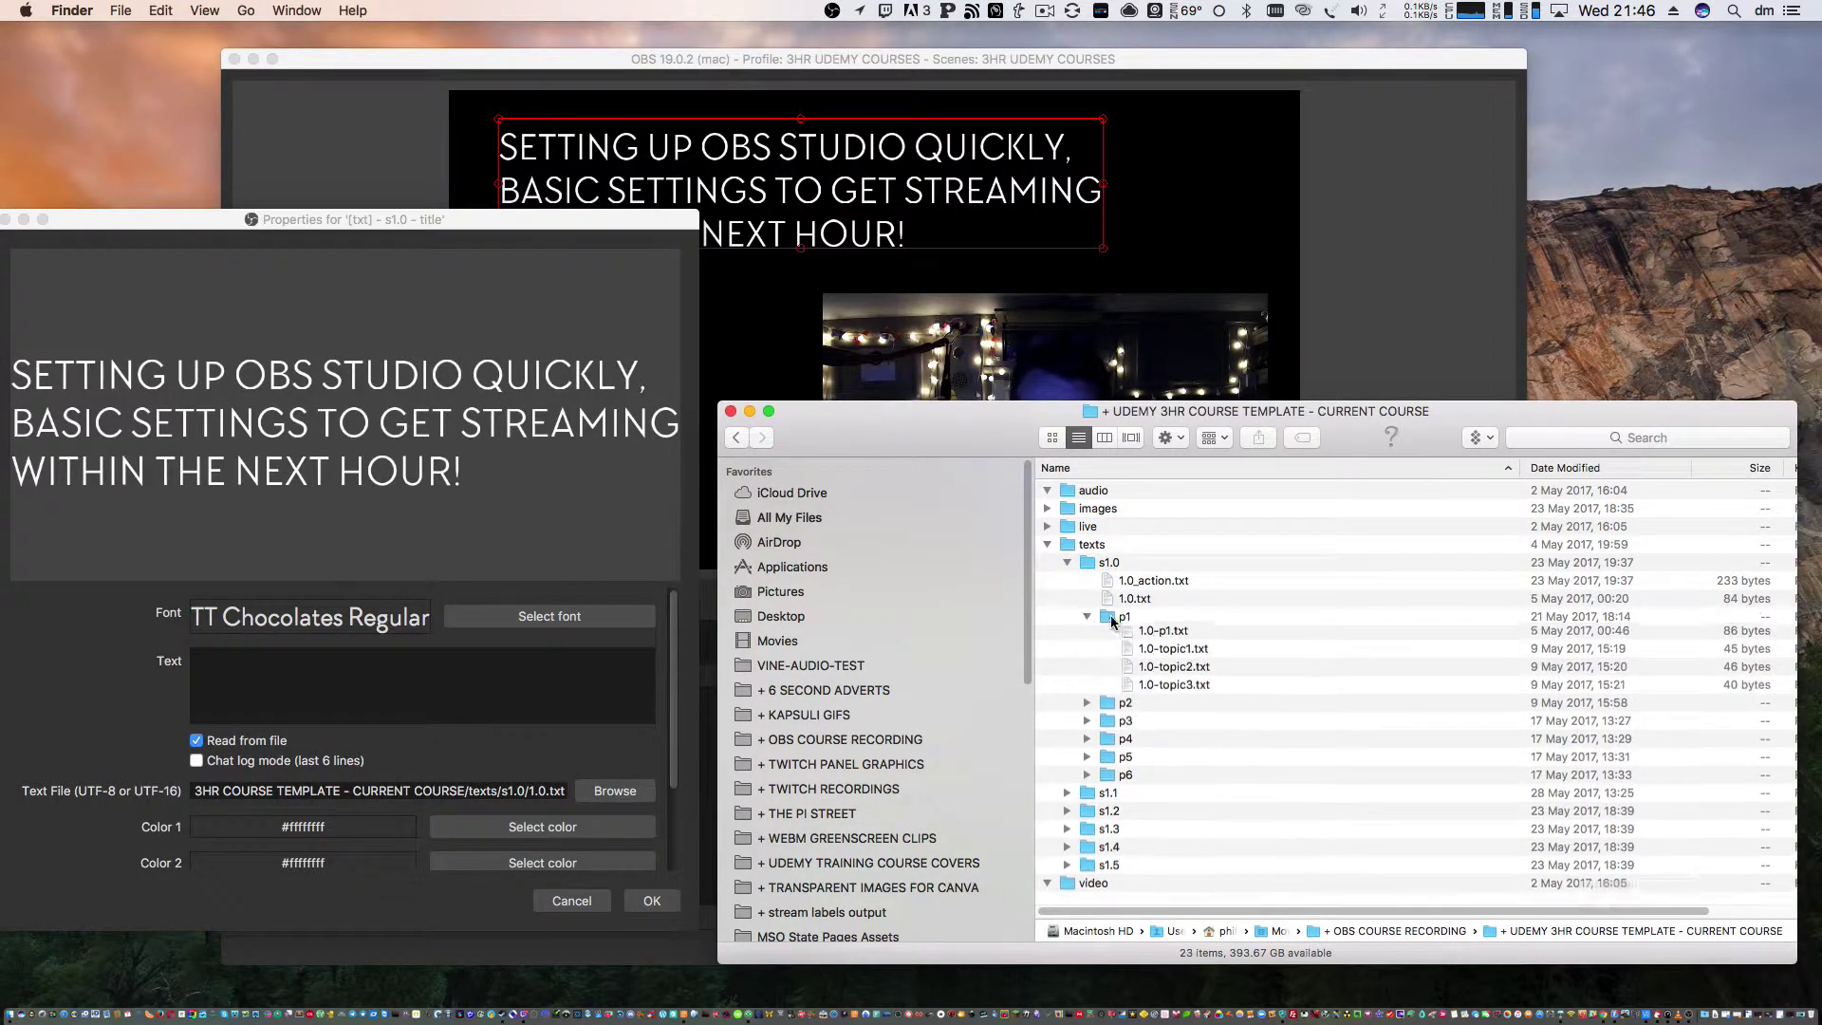
# Preview the contents of 1.0-p1.txt and 1.0-topic3.txt in the p1 folder, closing the preview at the end
pyautogui.click(1152, 636)
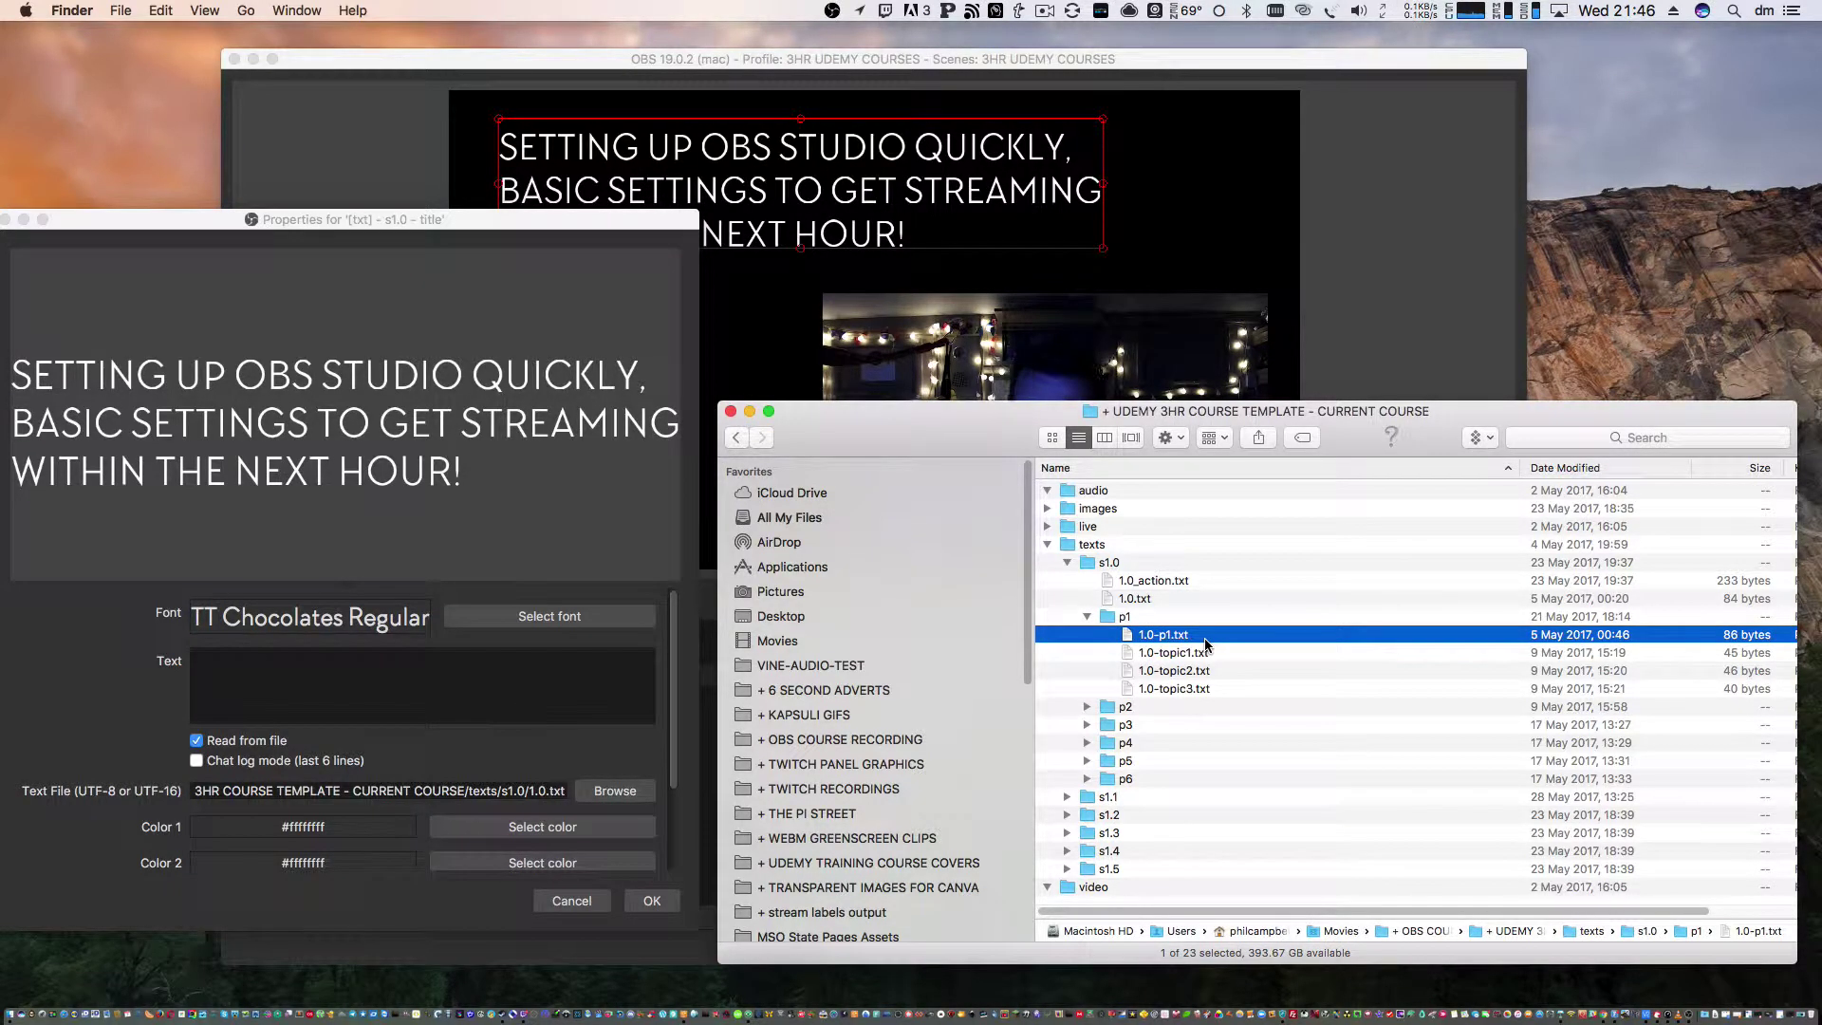
pyautogui.press('space')
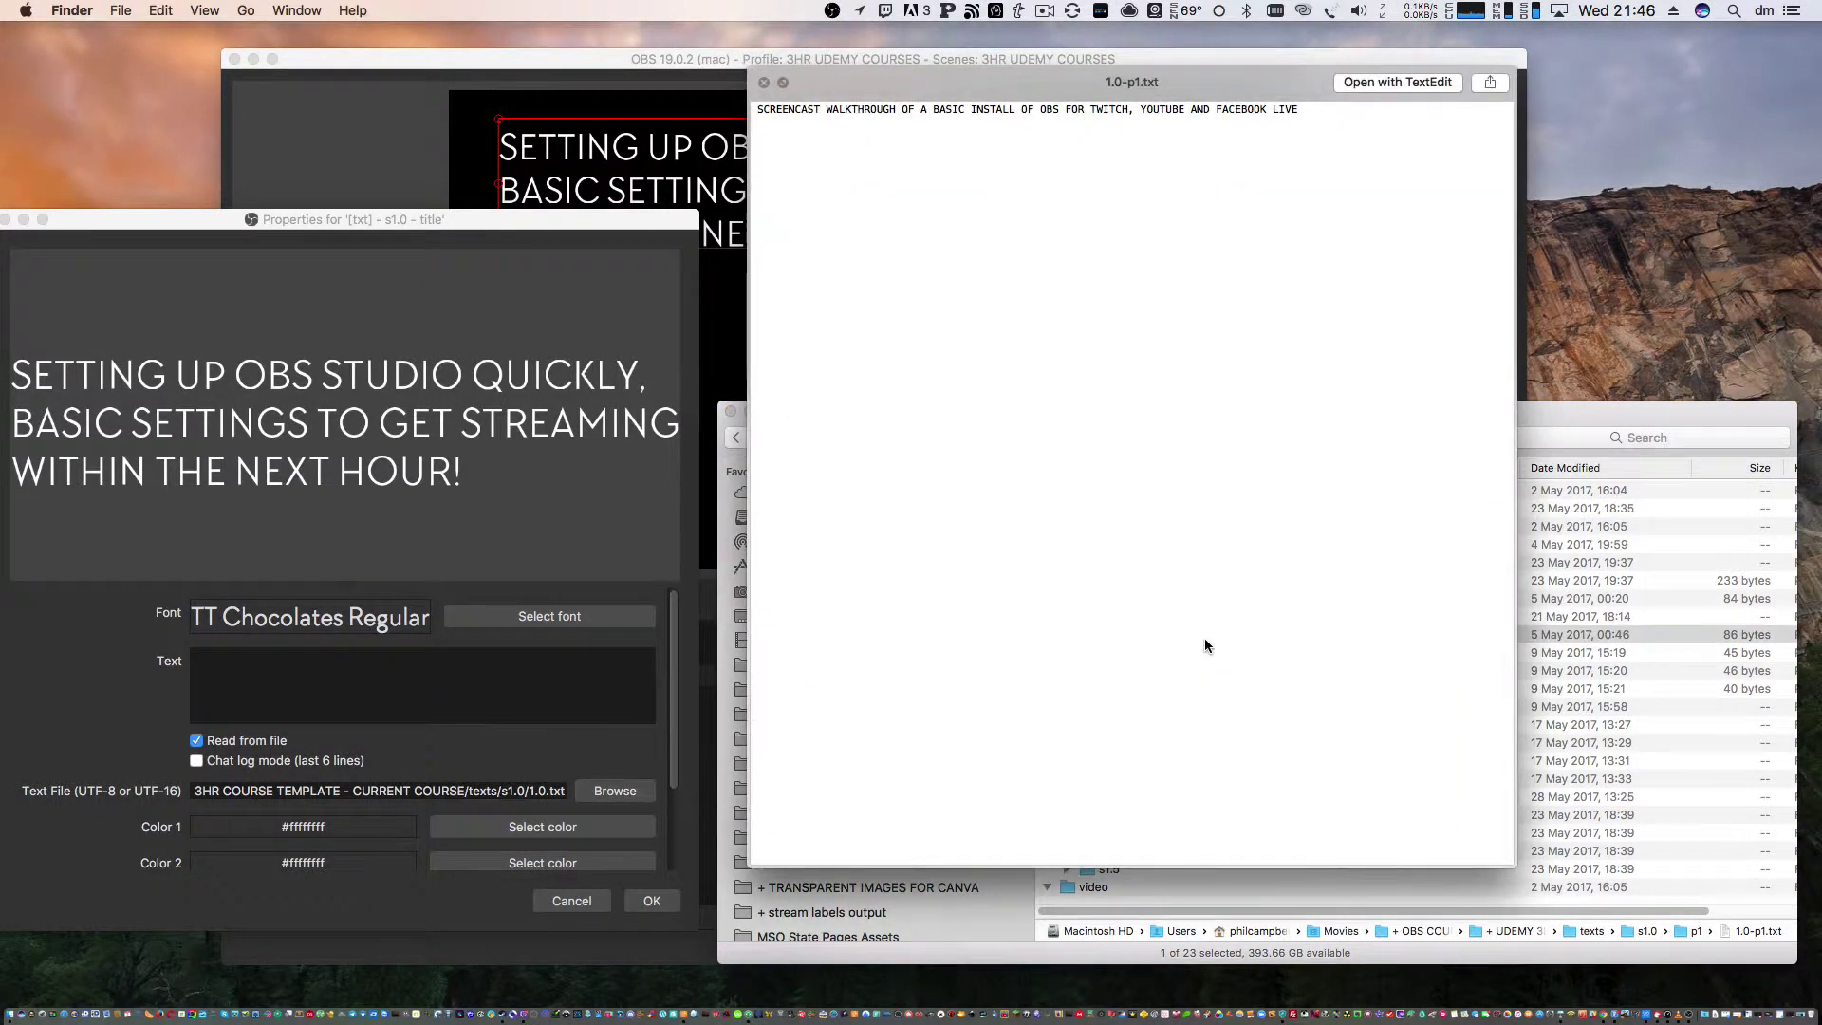
pyautogui.press('space')
pyautogui.press('Down')
pyautogui.press('Down')
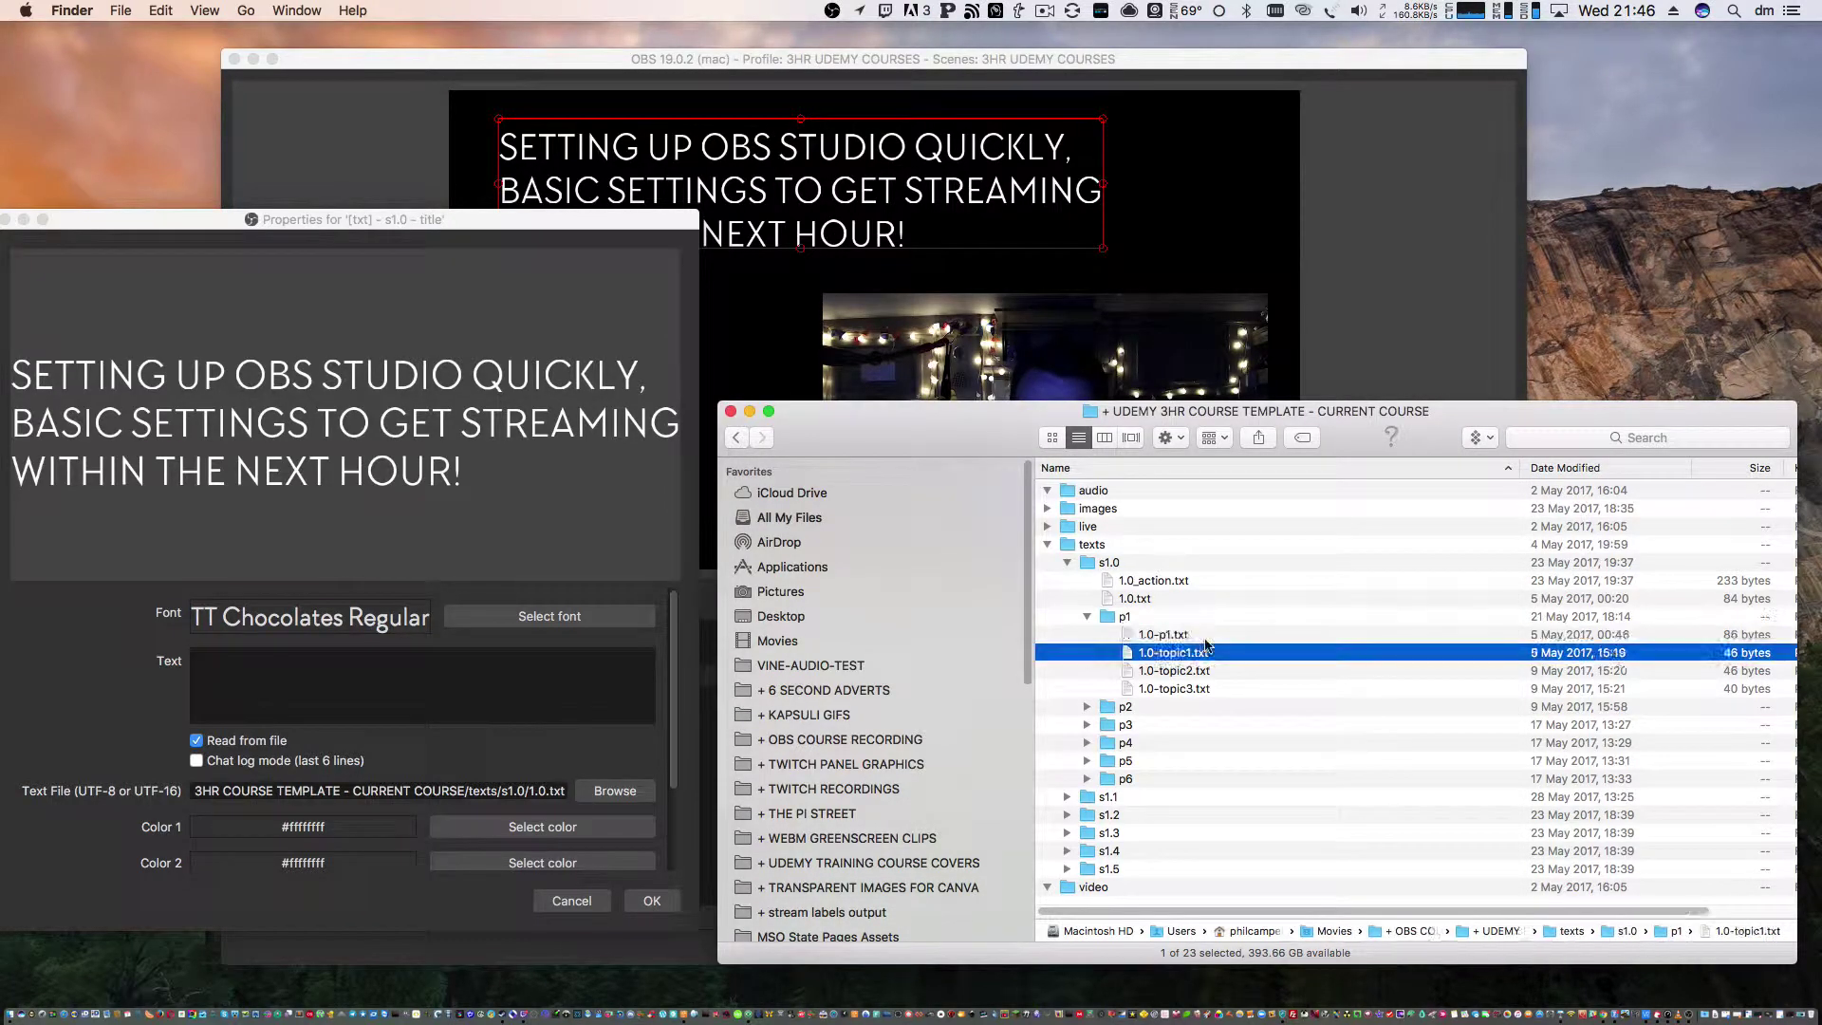
pyautogui.press('space')
pyautogui.press('Down')
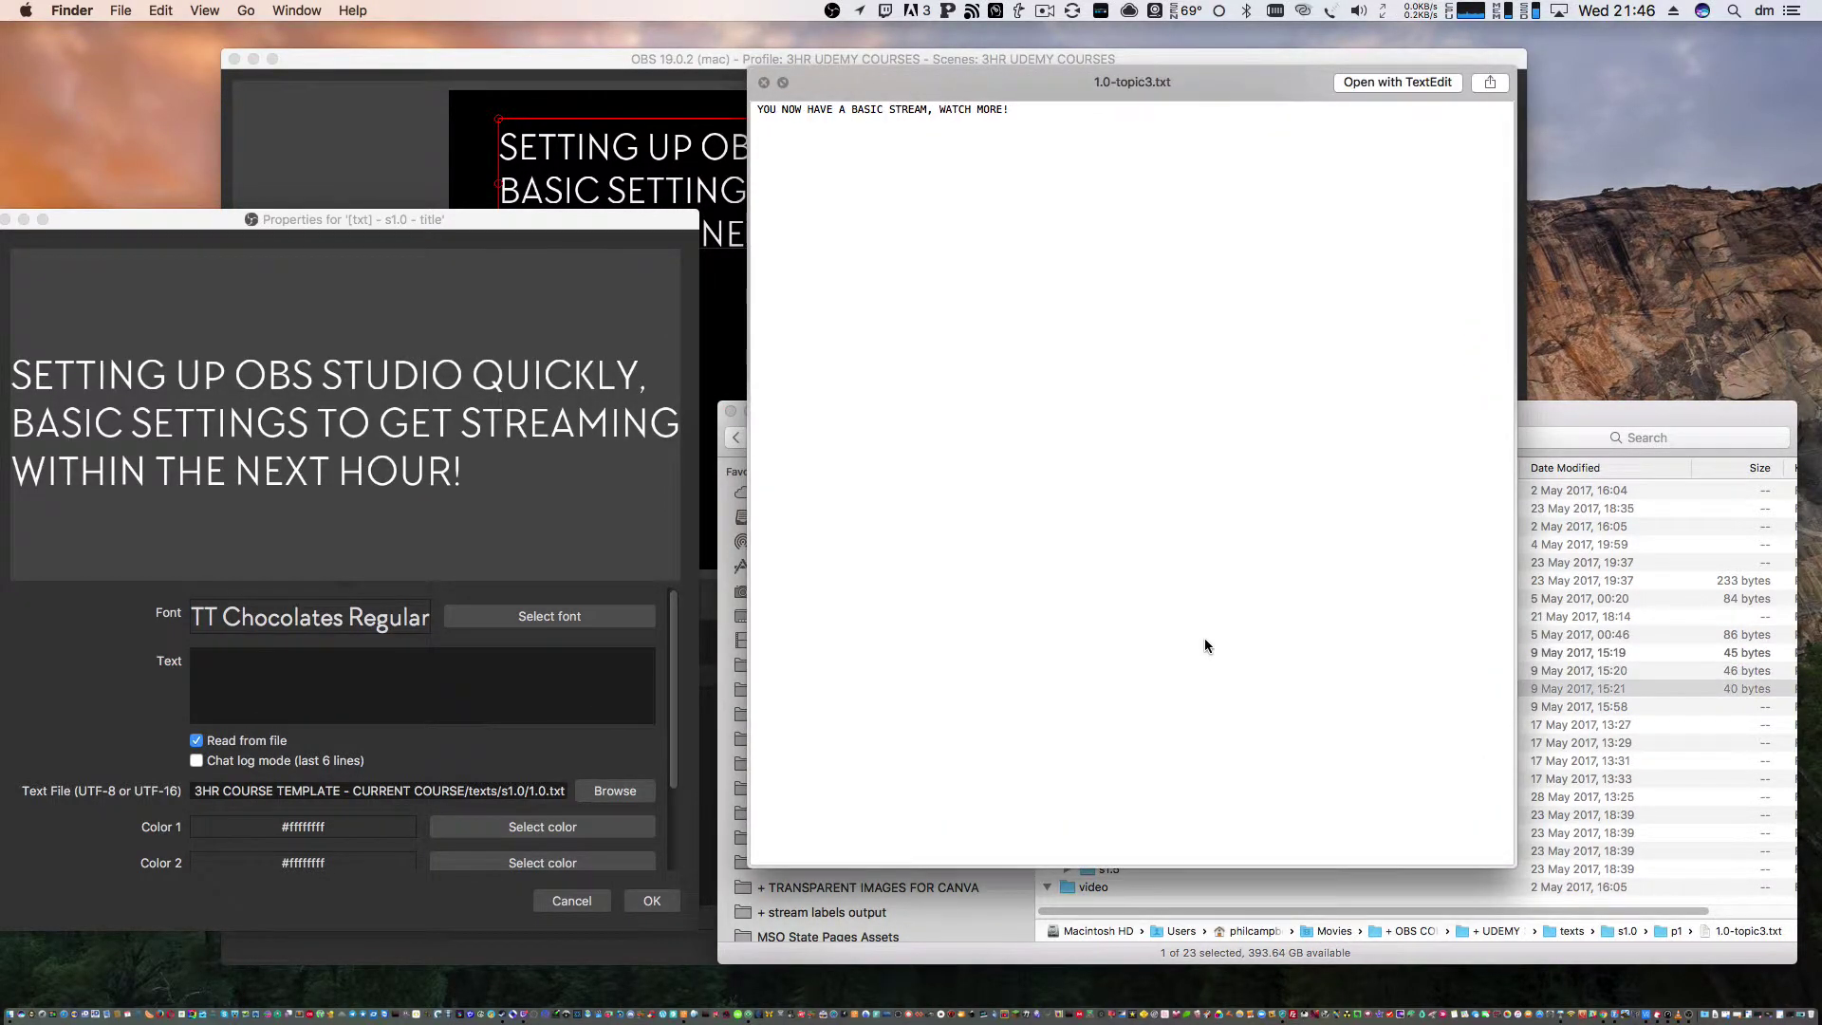
pyautogui.click(764, 84)
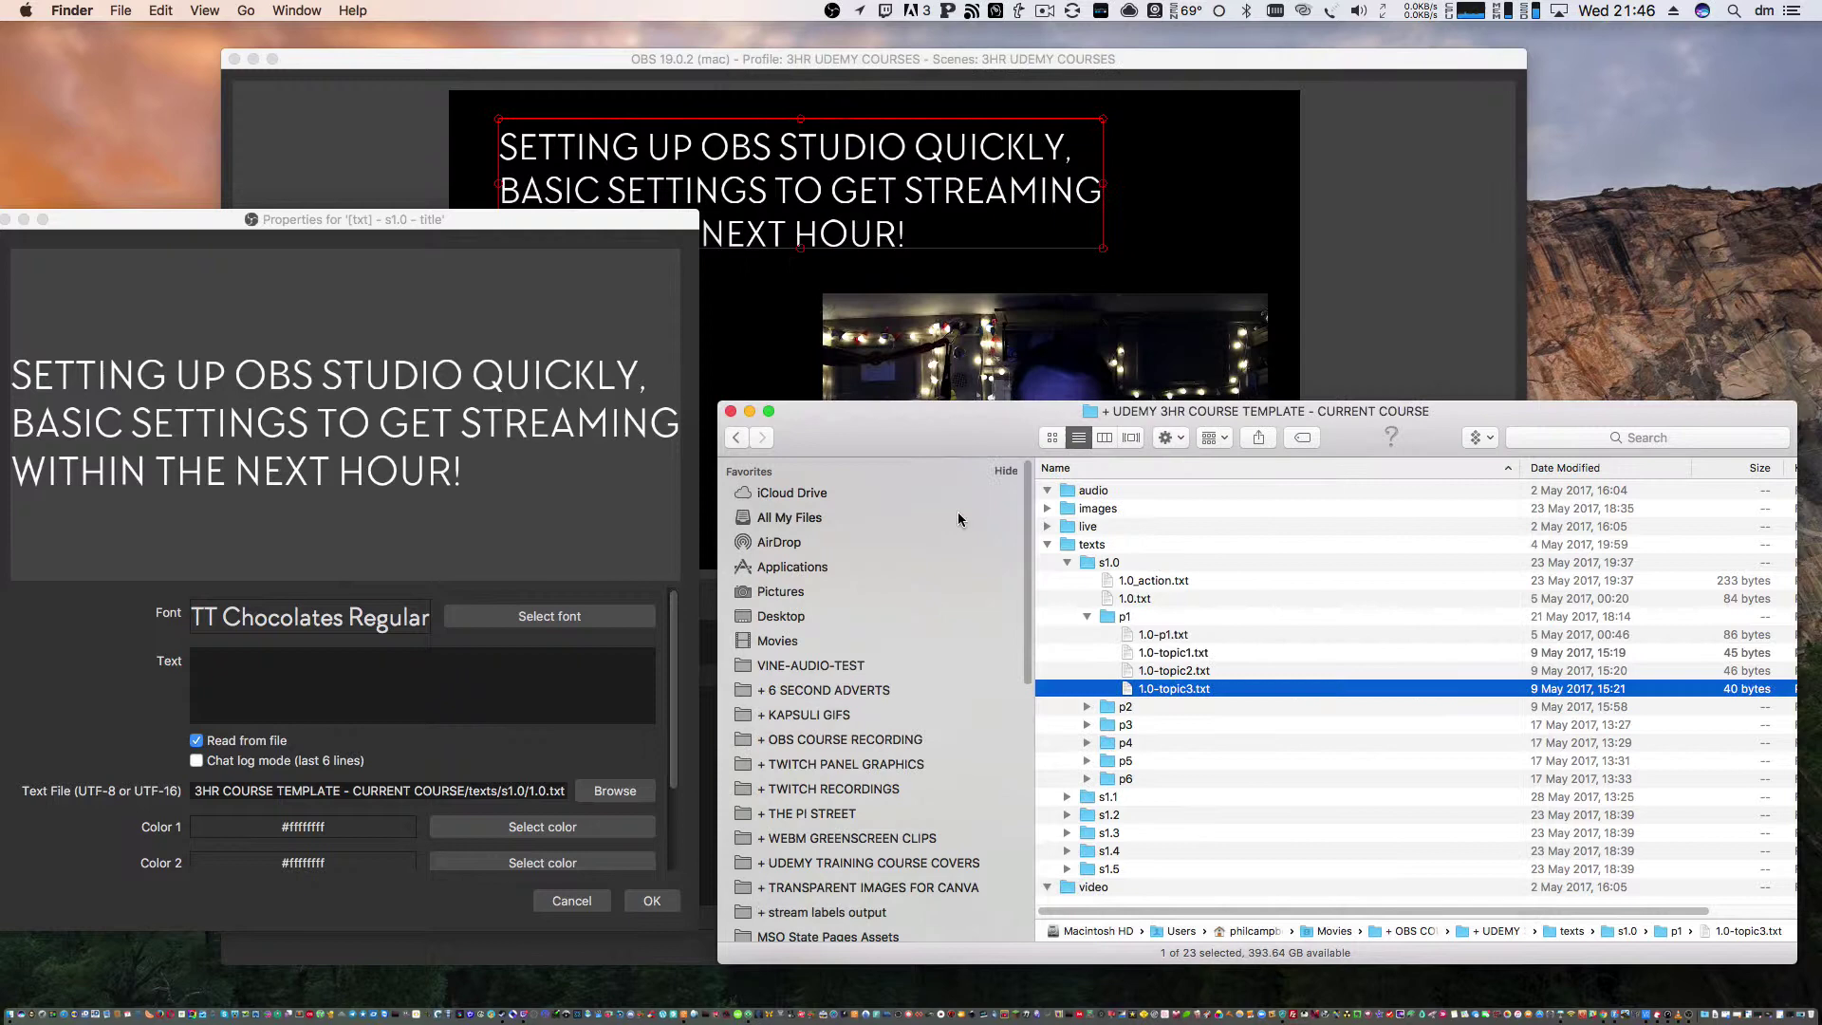
# Collapse the p1, s1.0 and texts folders and close the Finder window
pyautogui.click(1087, 617)
pyautogui.click(1068, 564)
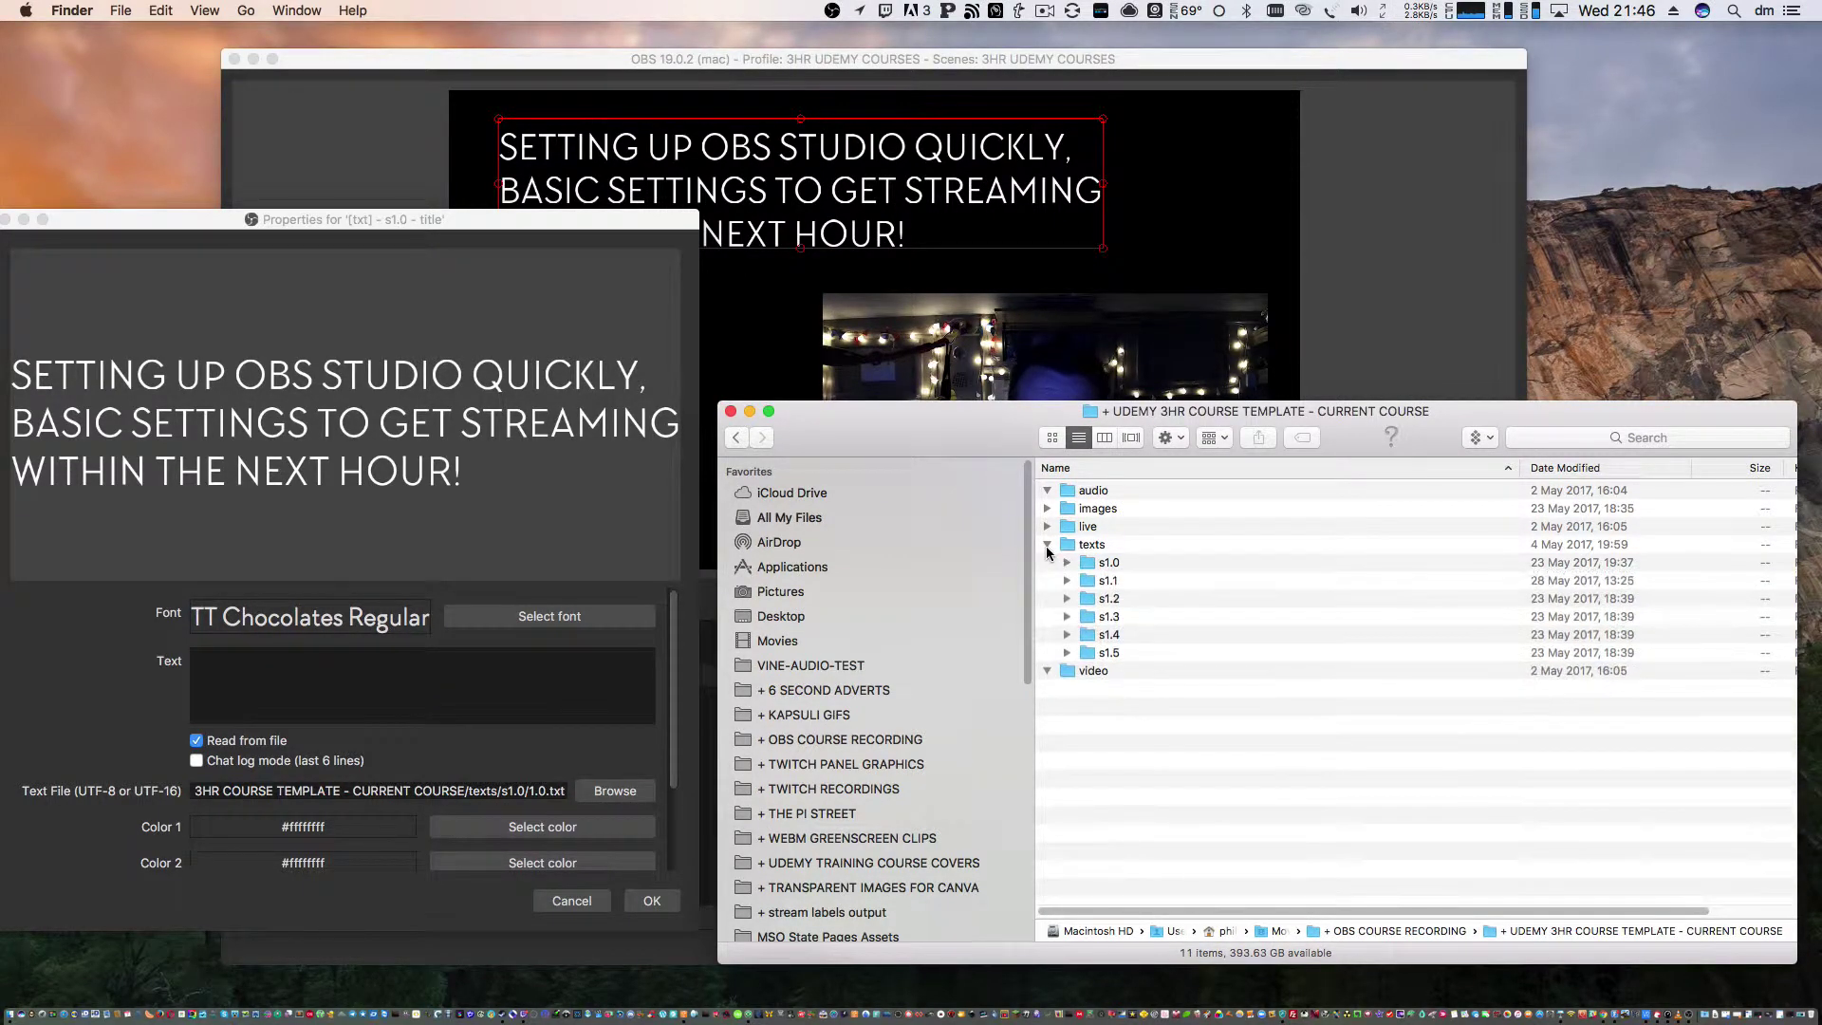
pyautogui.click(1047, 544)
pyautogui.click(731, 411)
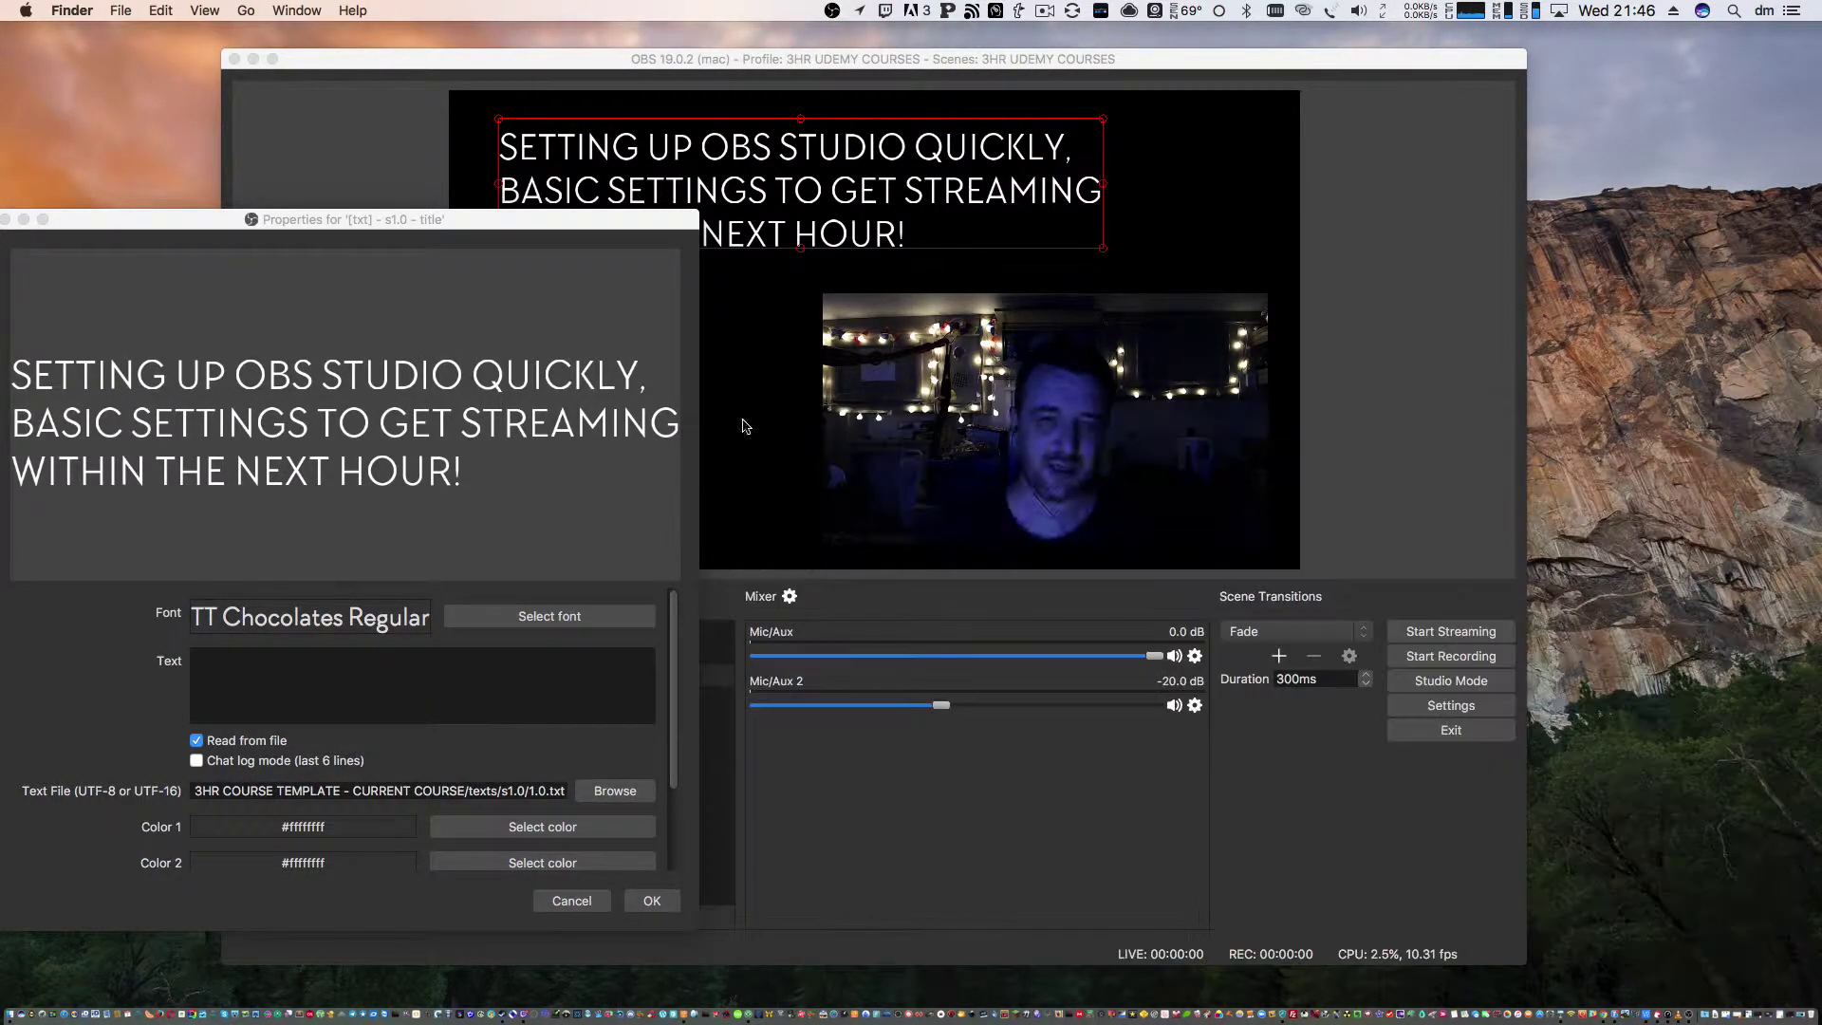
# Bring the main OBS window forward, move it partly clear of the Properties window, and show the --- S1.0 --- P1 scene
pyautogui.click(522, 66)
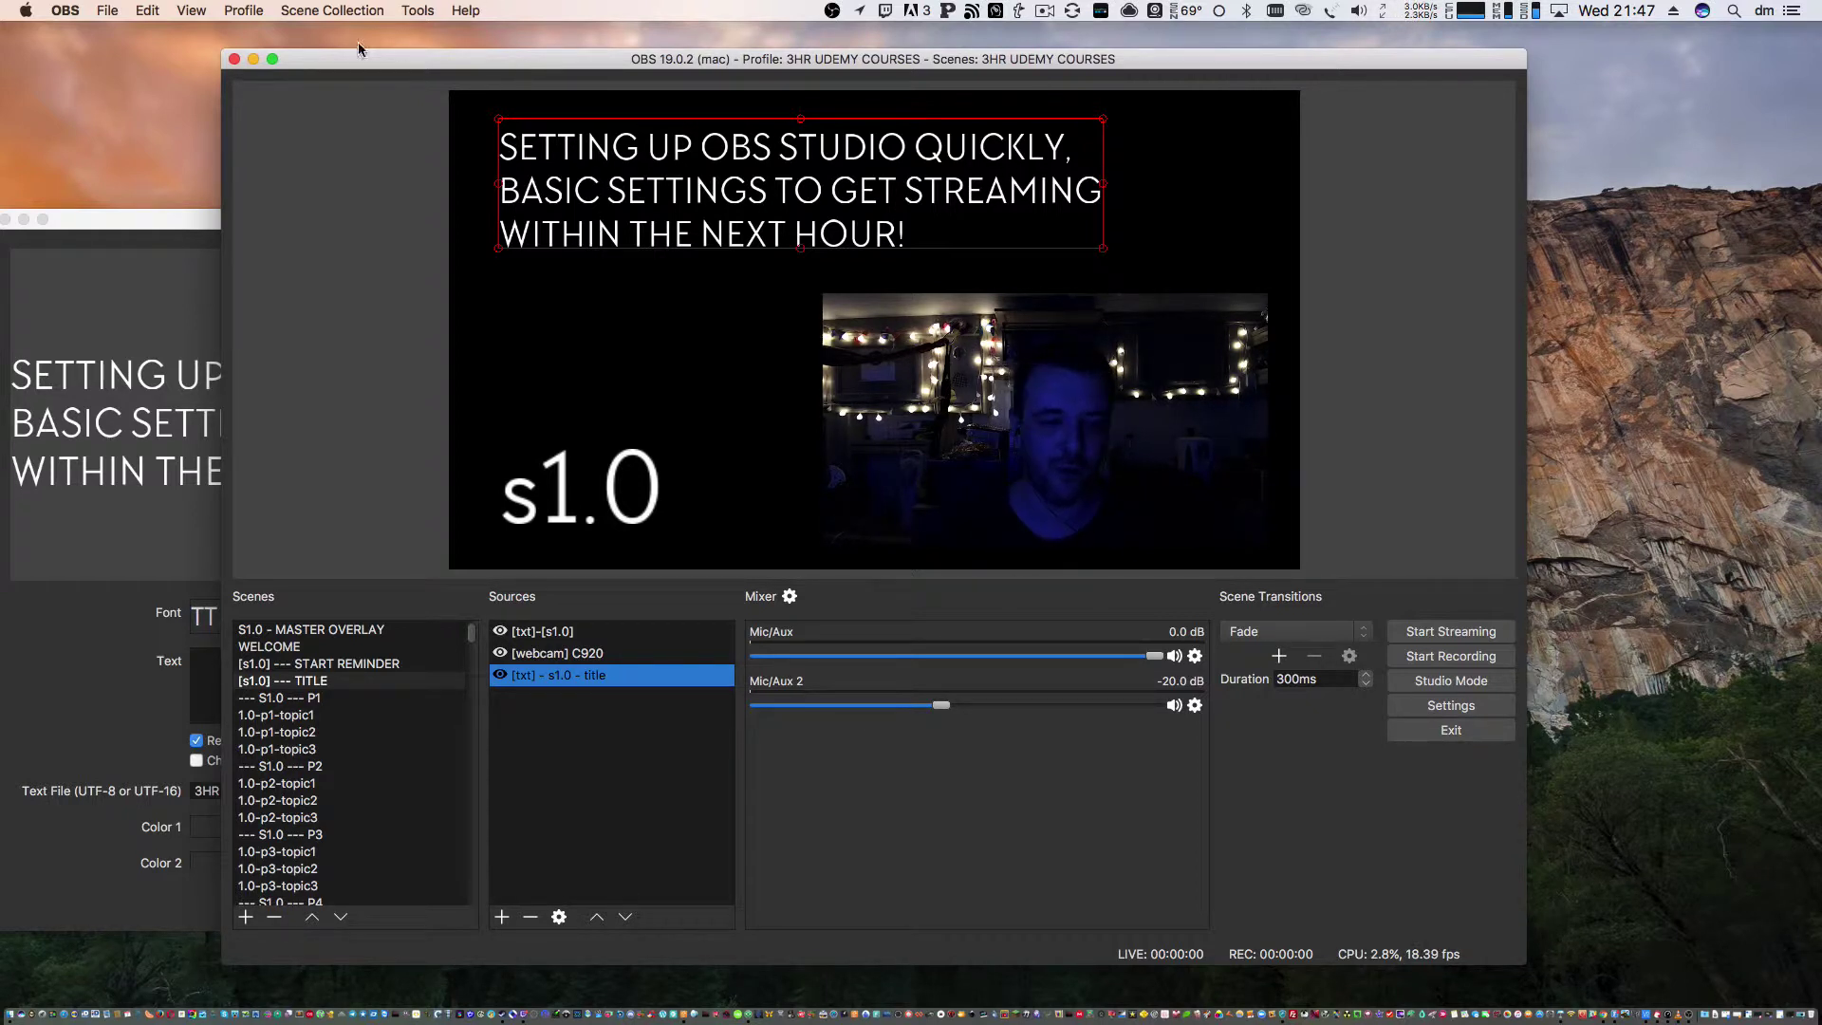
pyautogui.moveTo(435, 55); pyautogui.dragTo(628, 59)
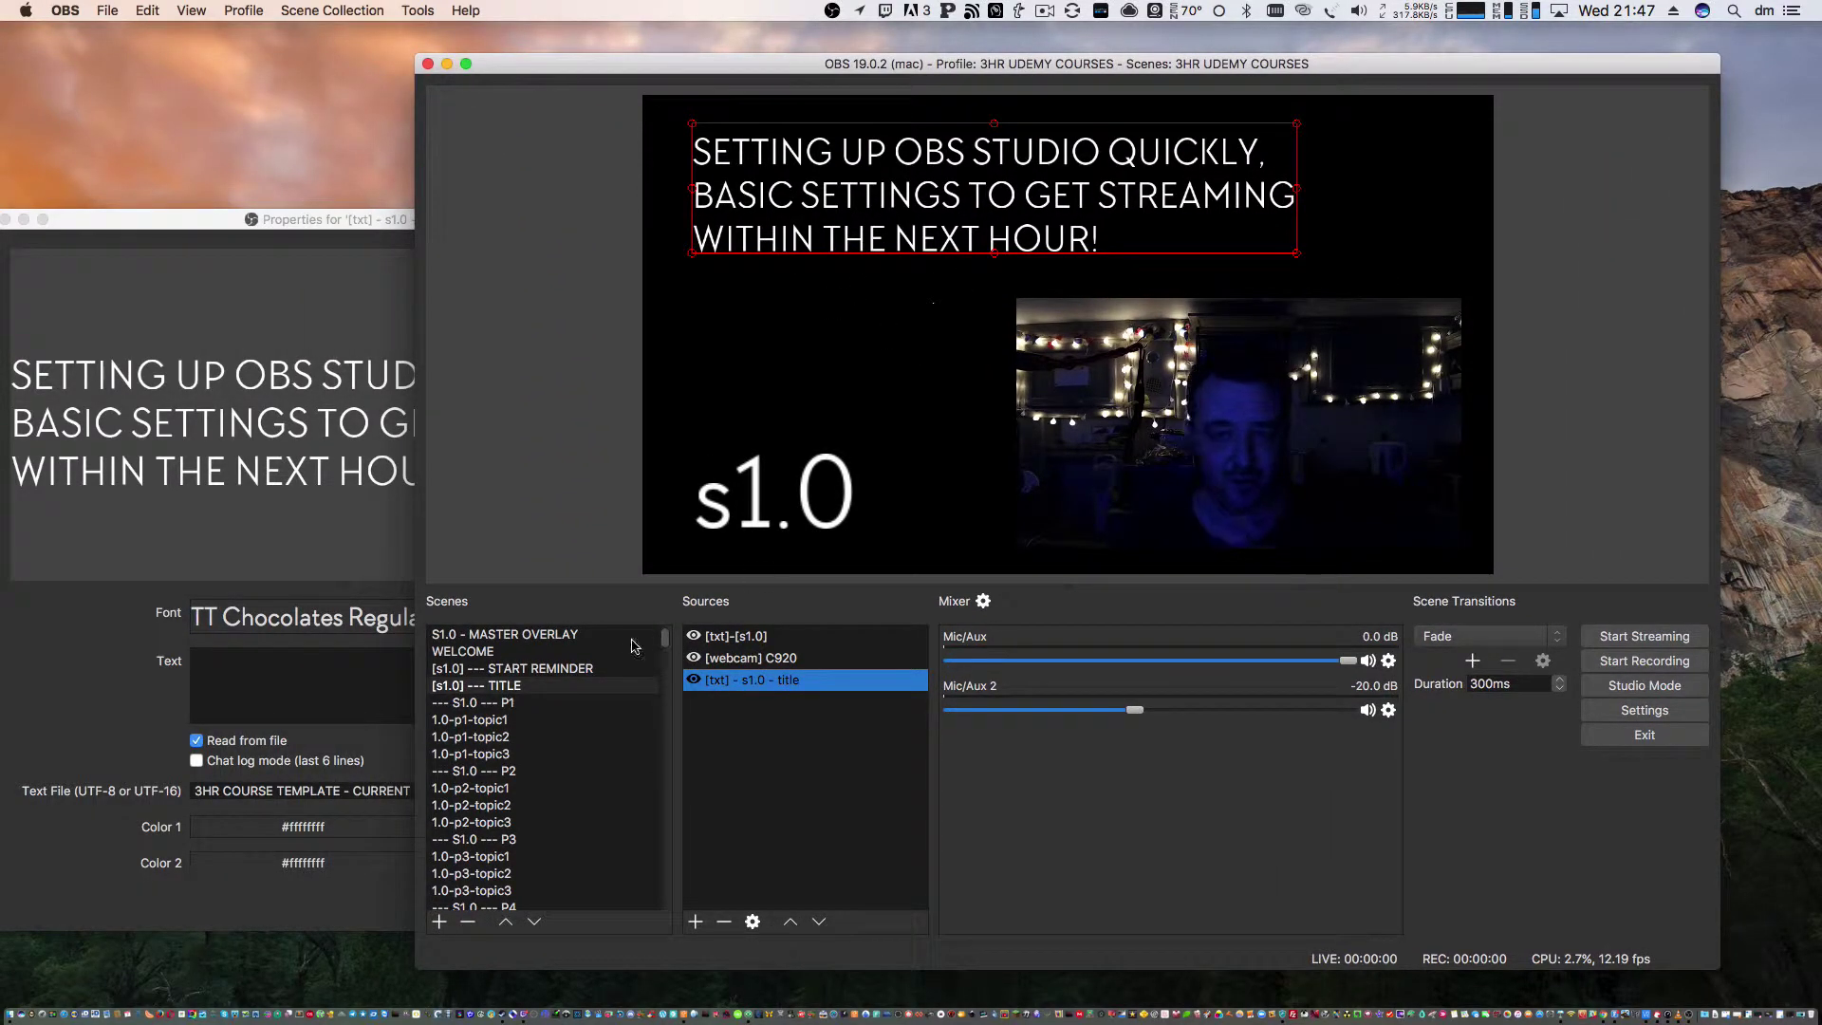
pyautogui.click(528, 688)
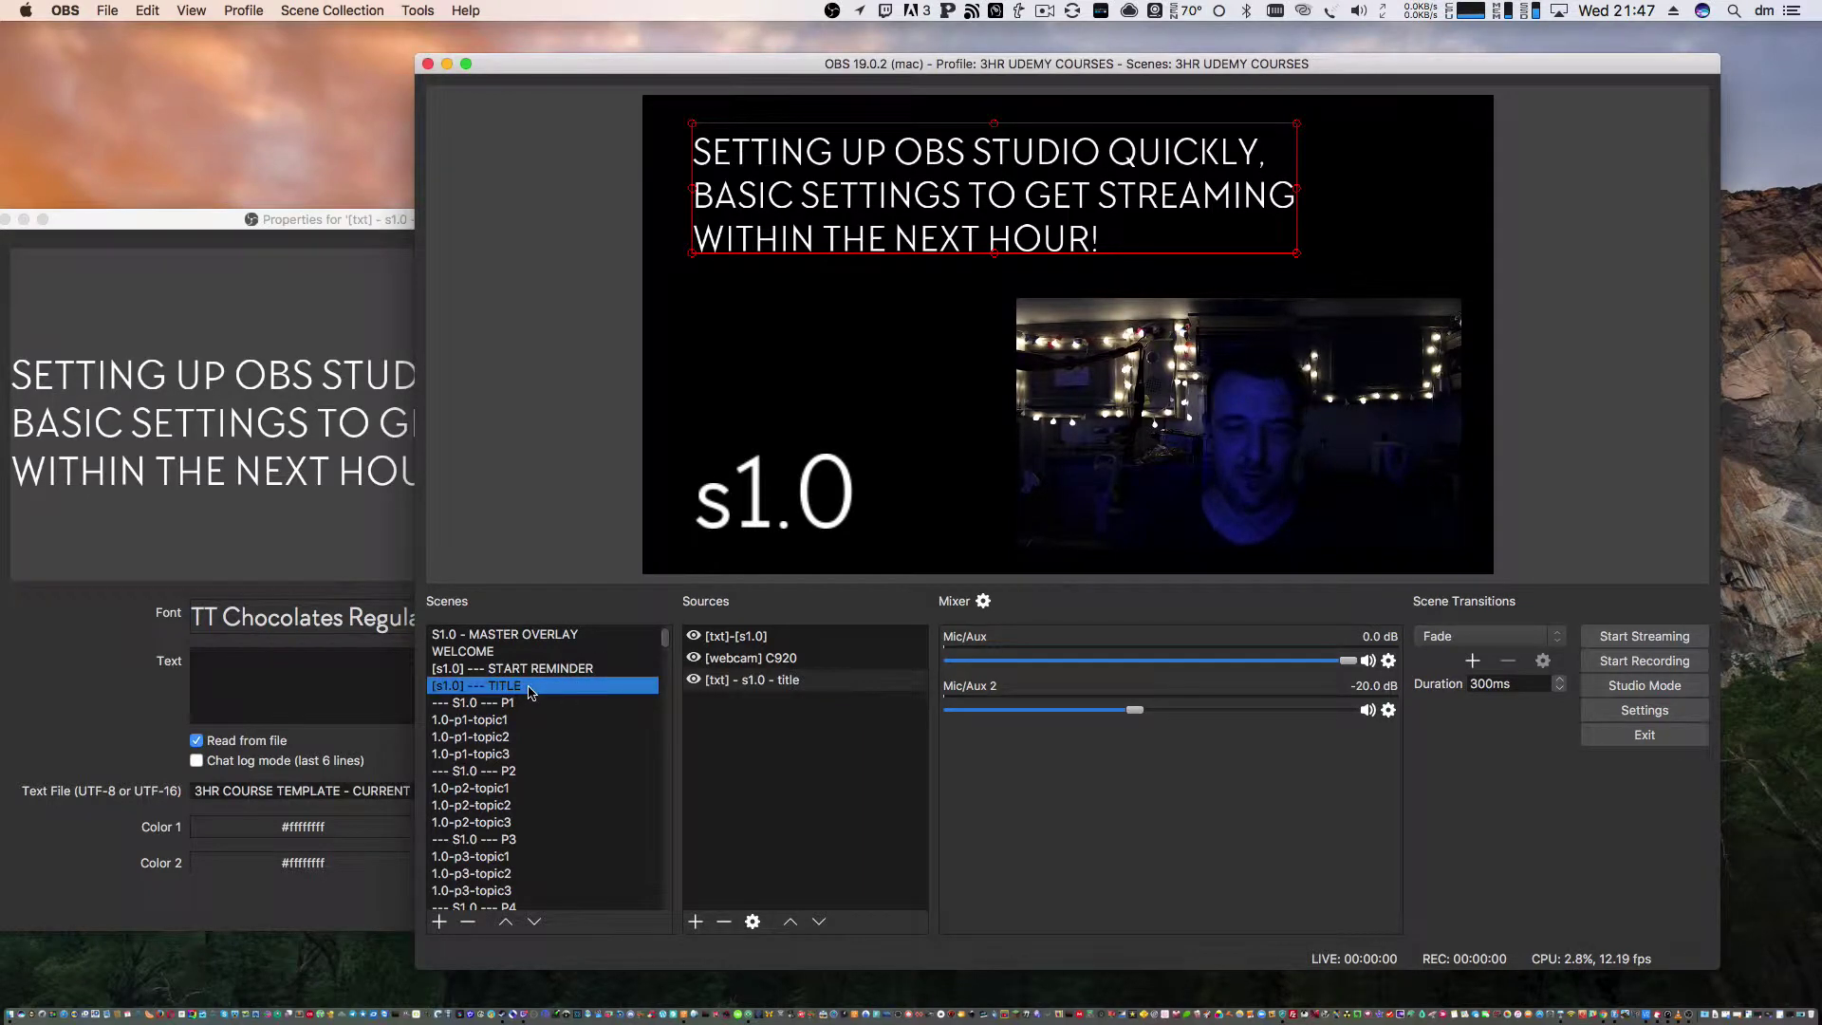
pyautogui.press('Down')
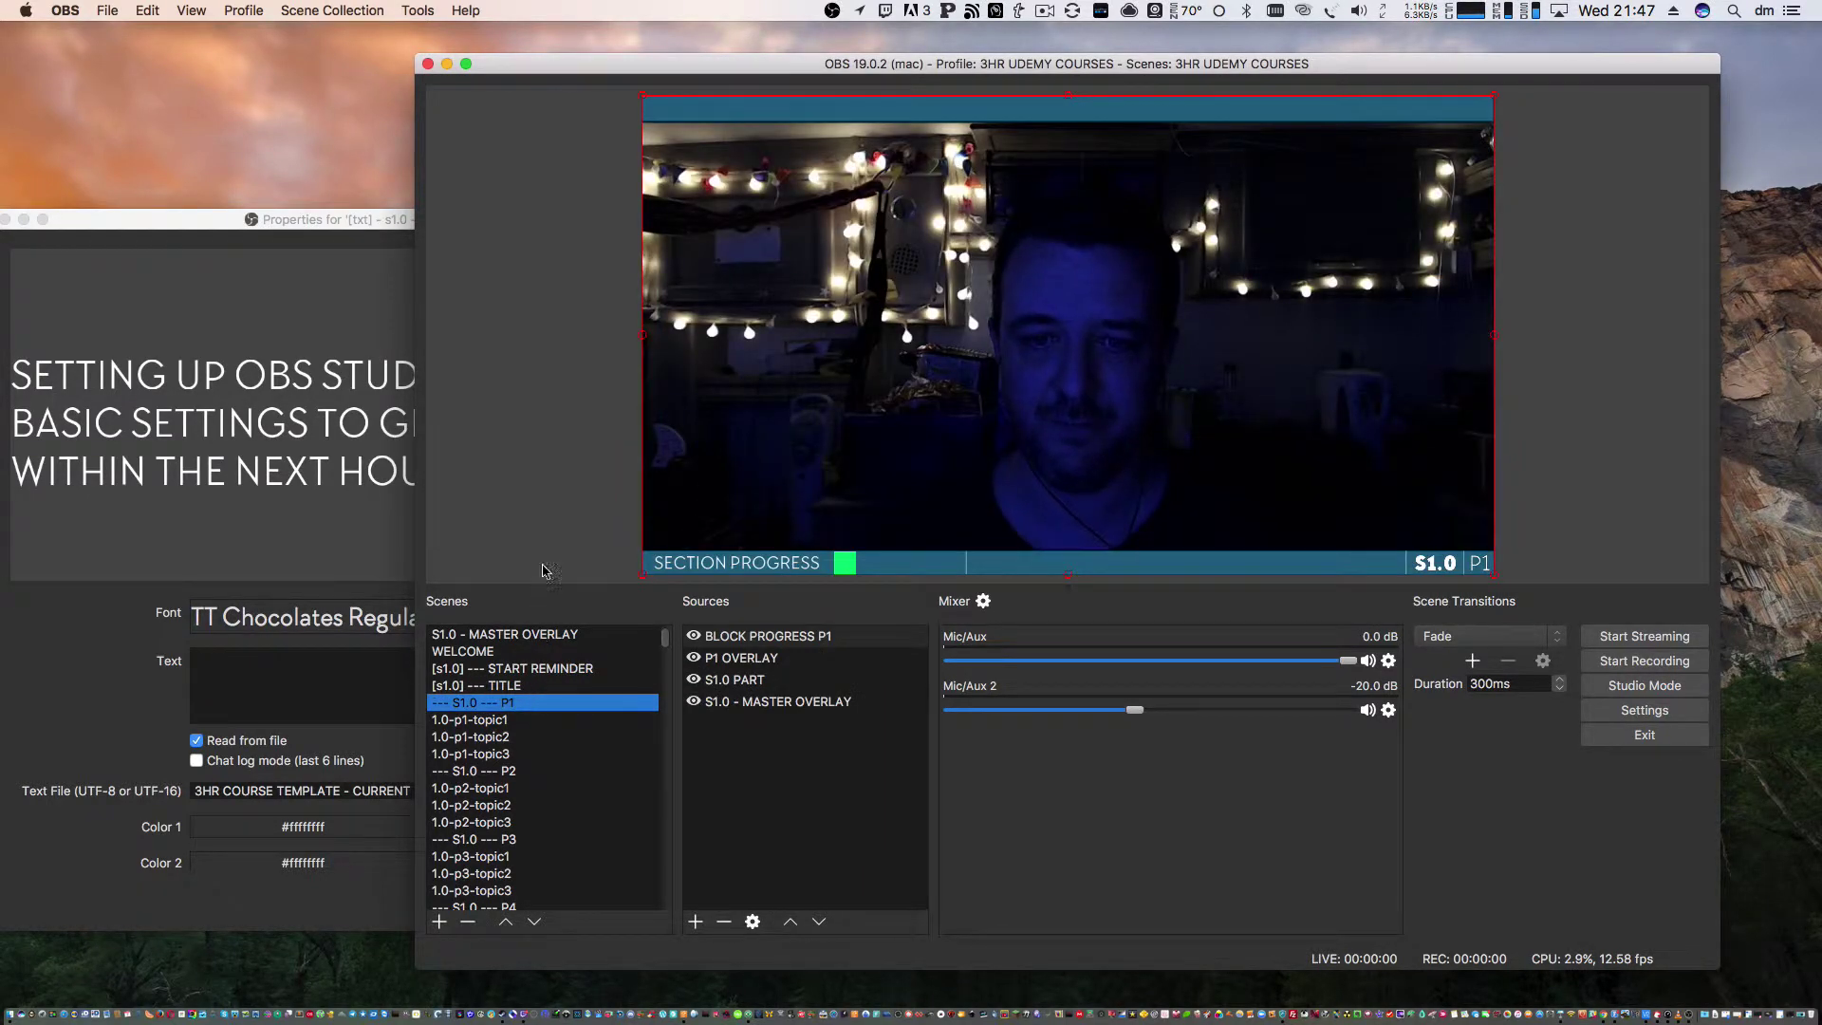
pyautogui.click(544, 510)
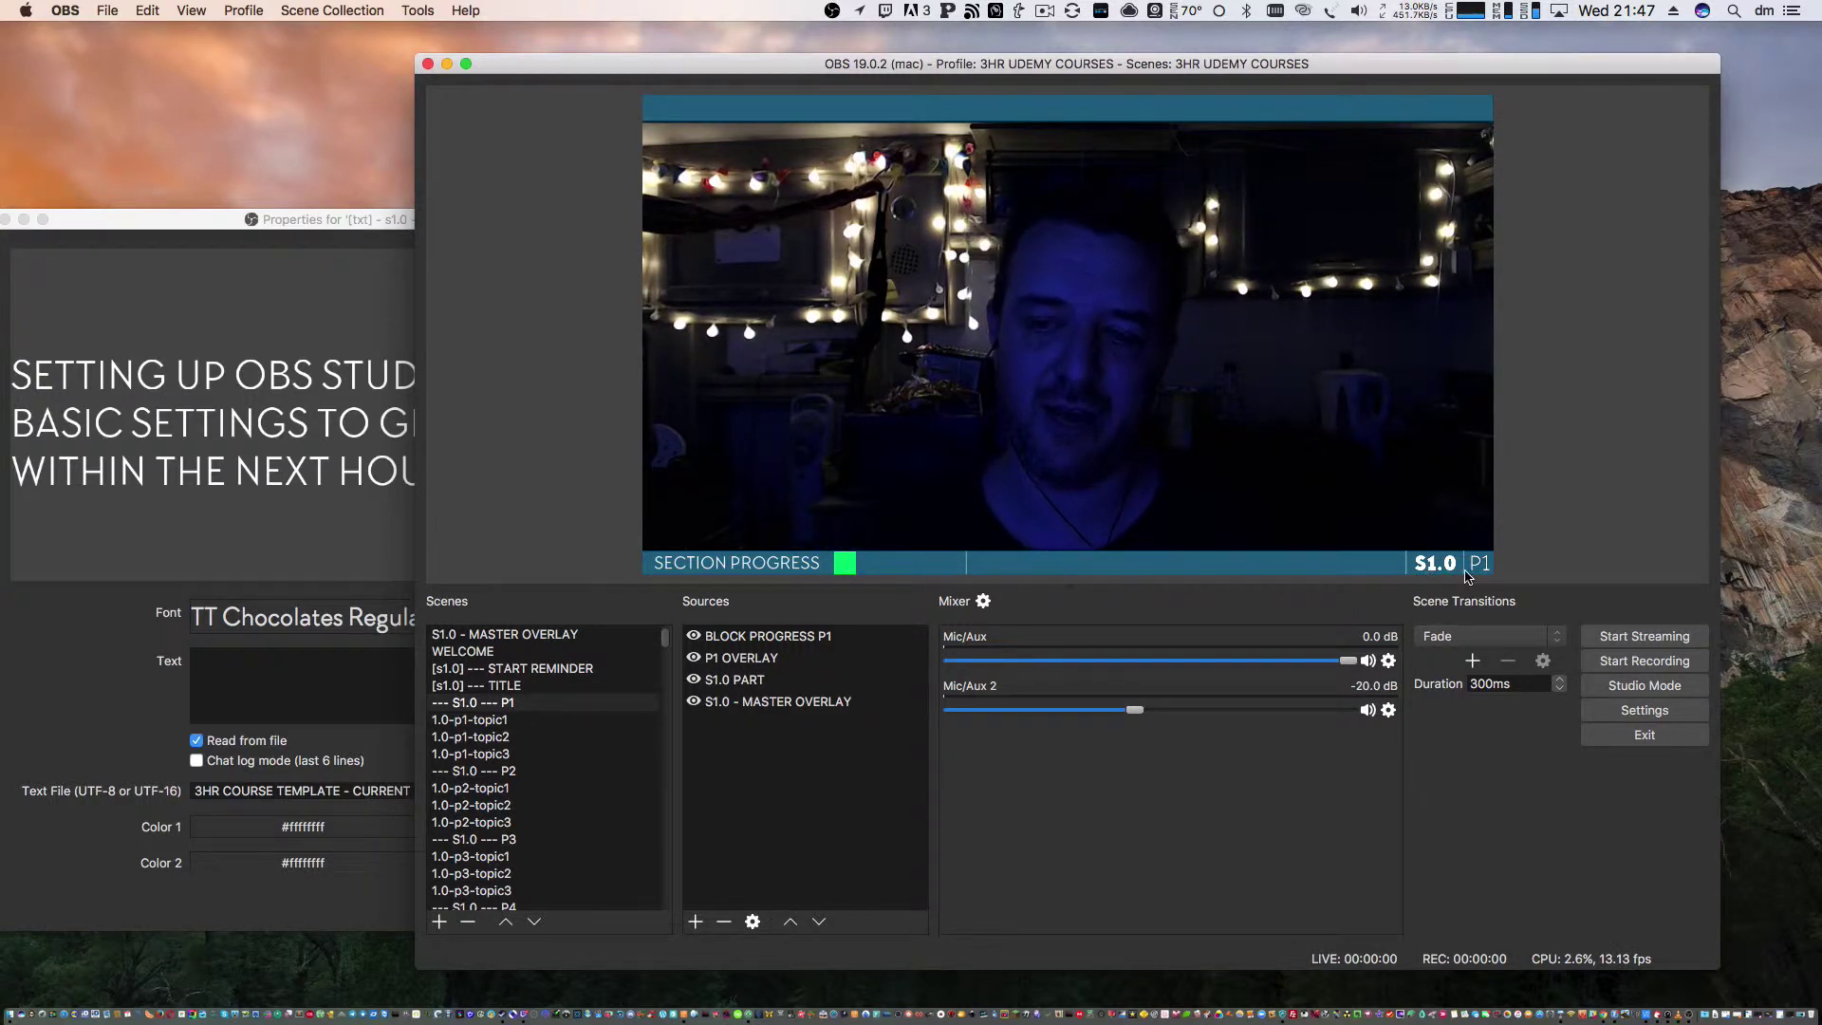
# Advance from the P1 scene to the 1.0-p1-topic1 scene and clear the selection outline from its topic text
pyautogui.click(527, 702)
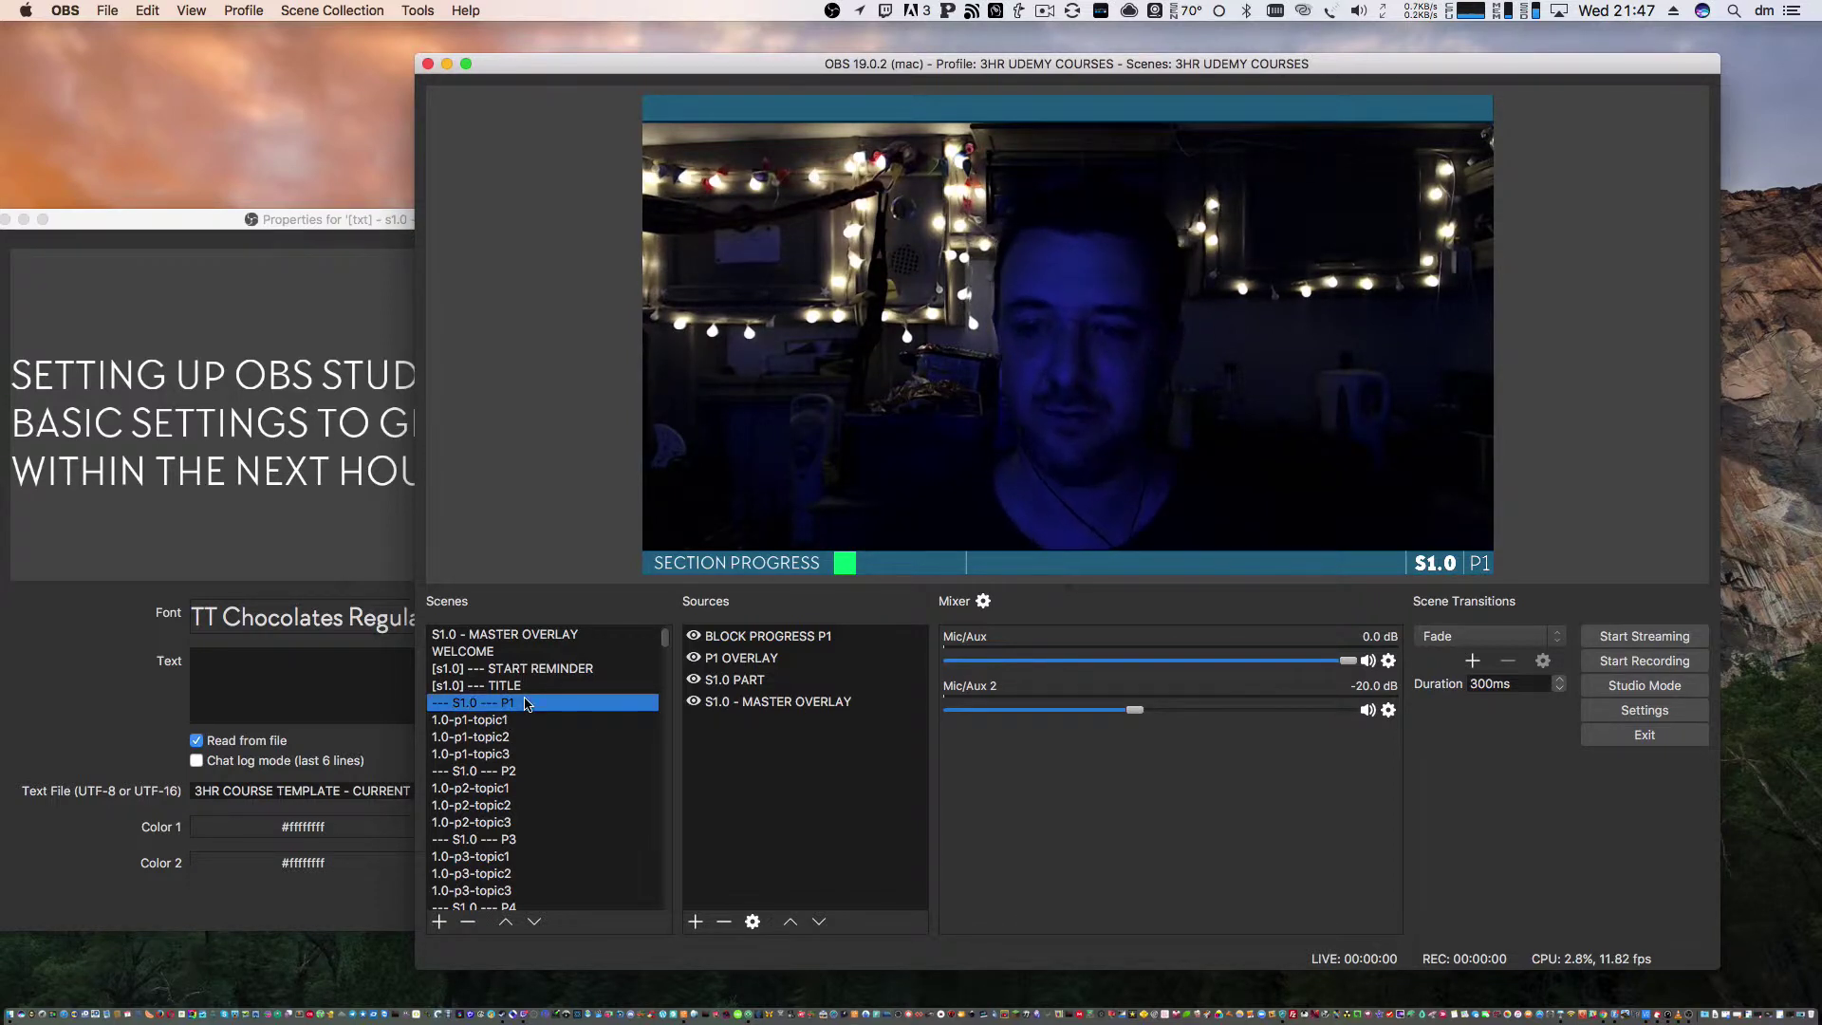
pyautogui.press('Down')
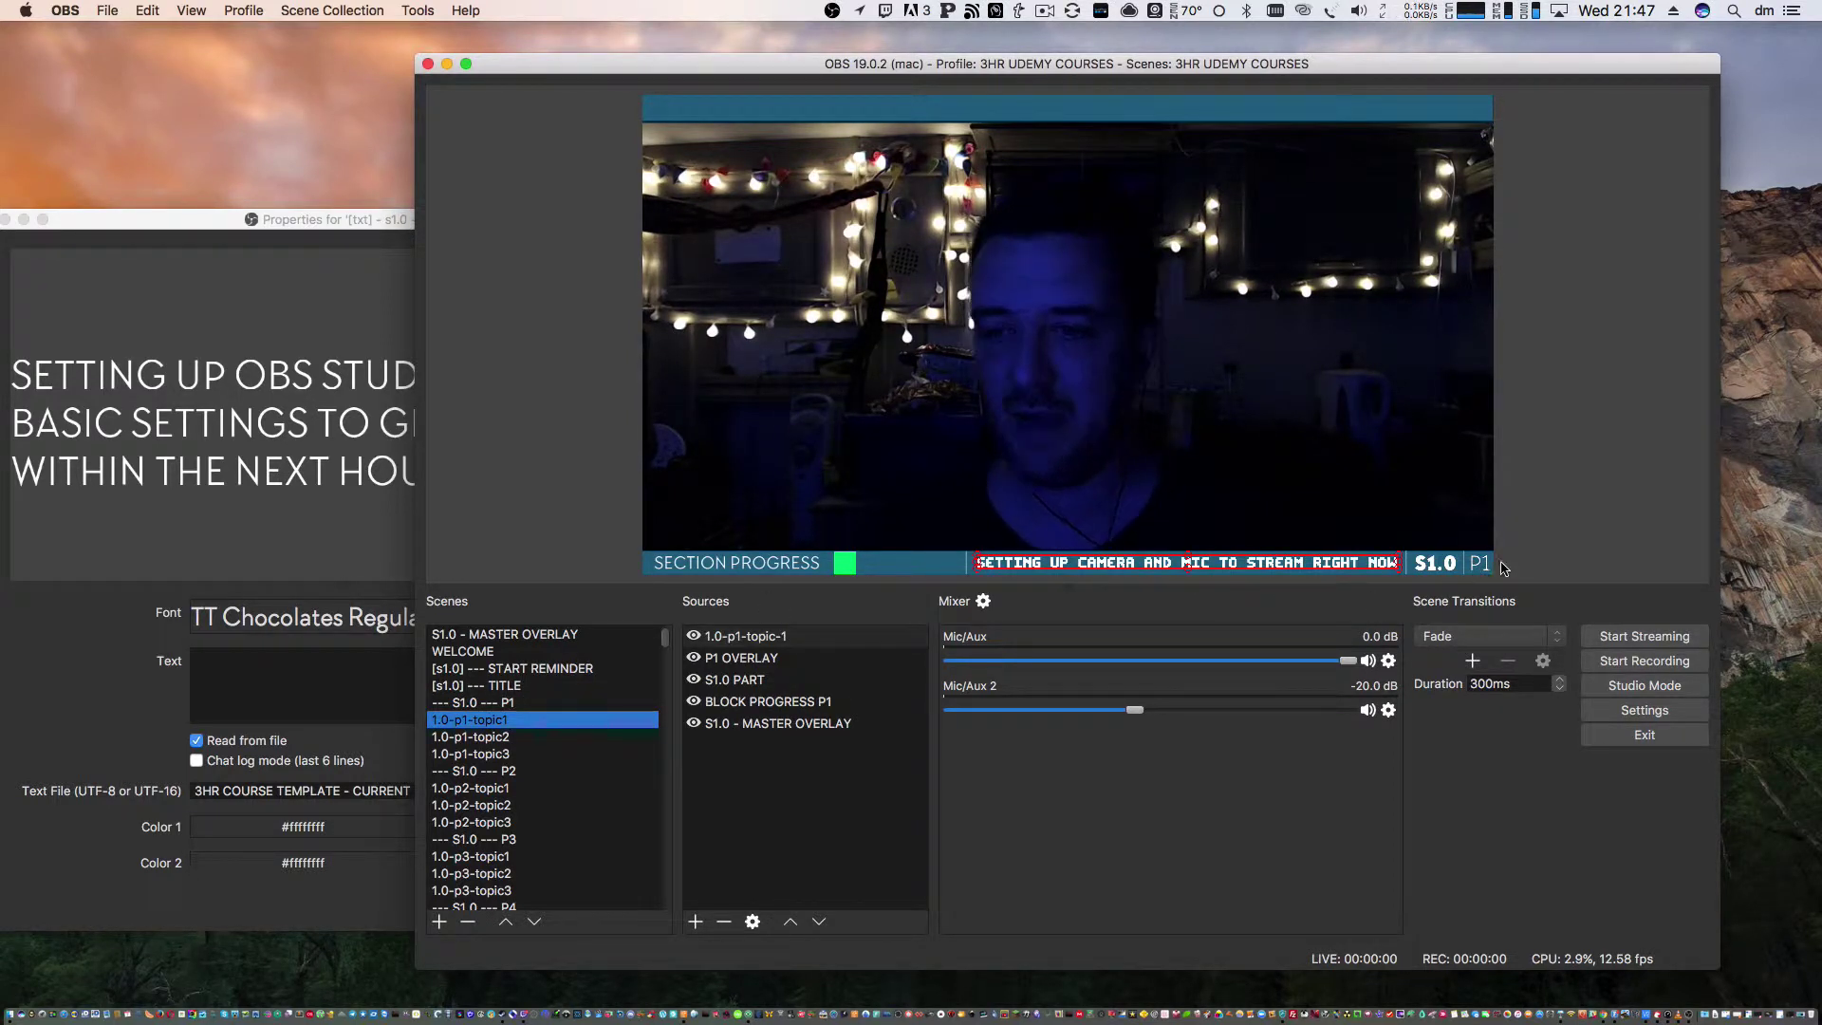
pyautogui.click(1550, 548)
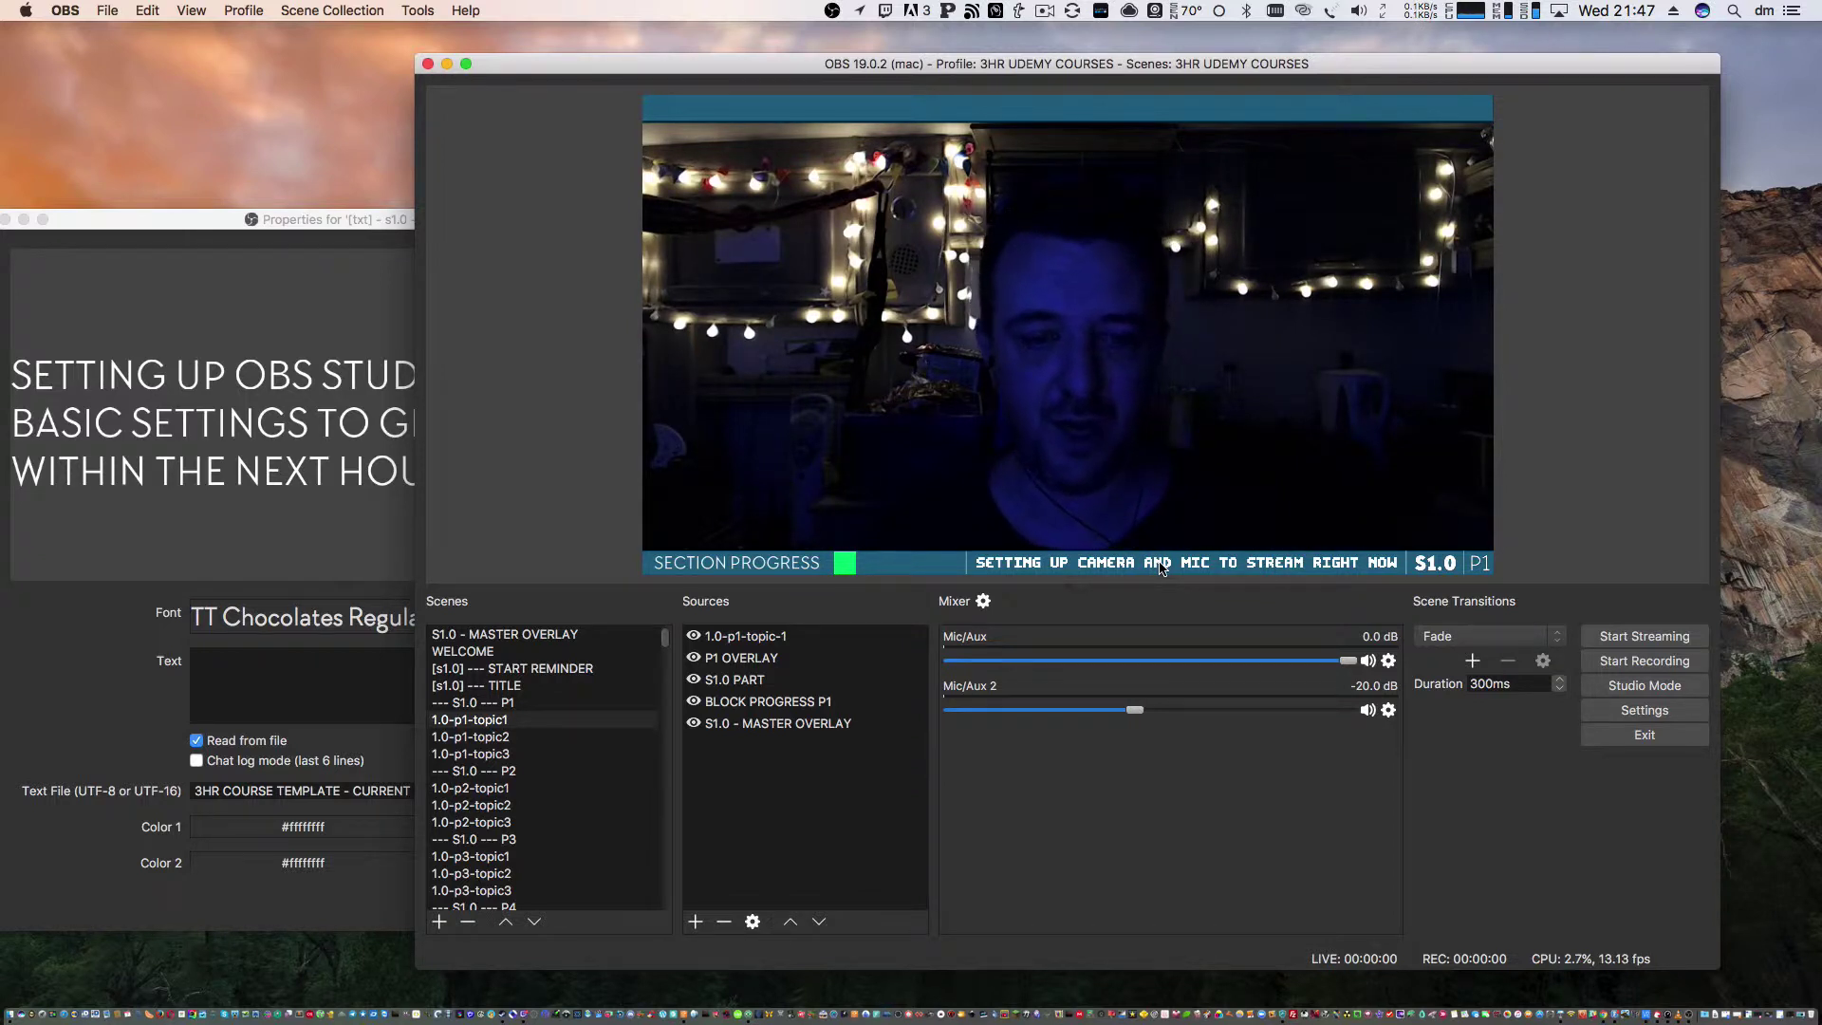
# Step from the --- S1.0 --- P1 scene through 1.0-p1-topic1 and 1.0-p1-topic2 to the --- S1.0 --- P2 scene
pyautogui.click(616, 706)
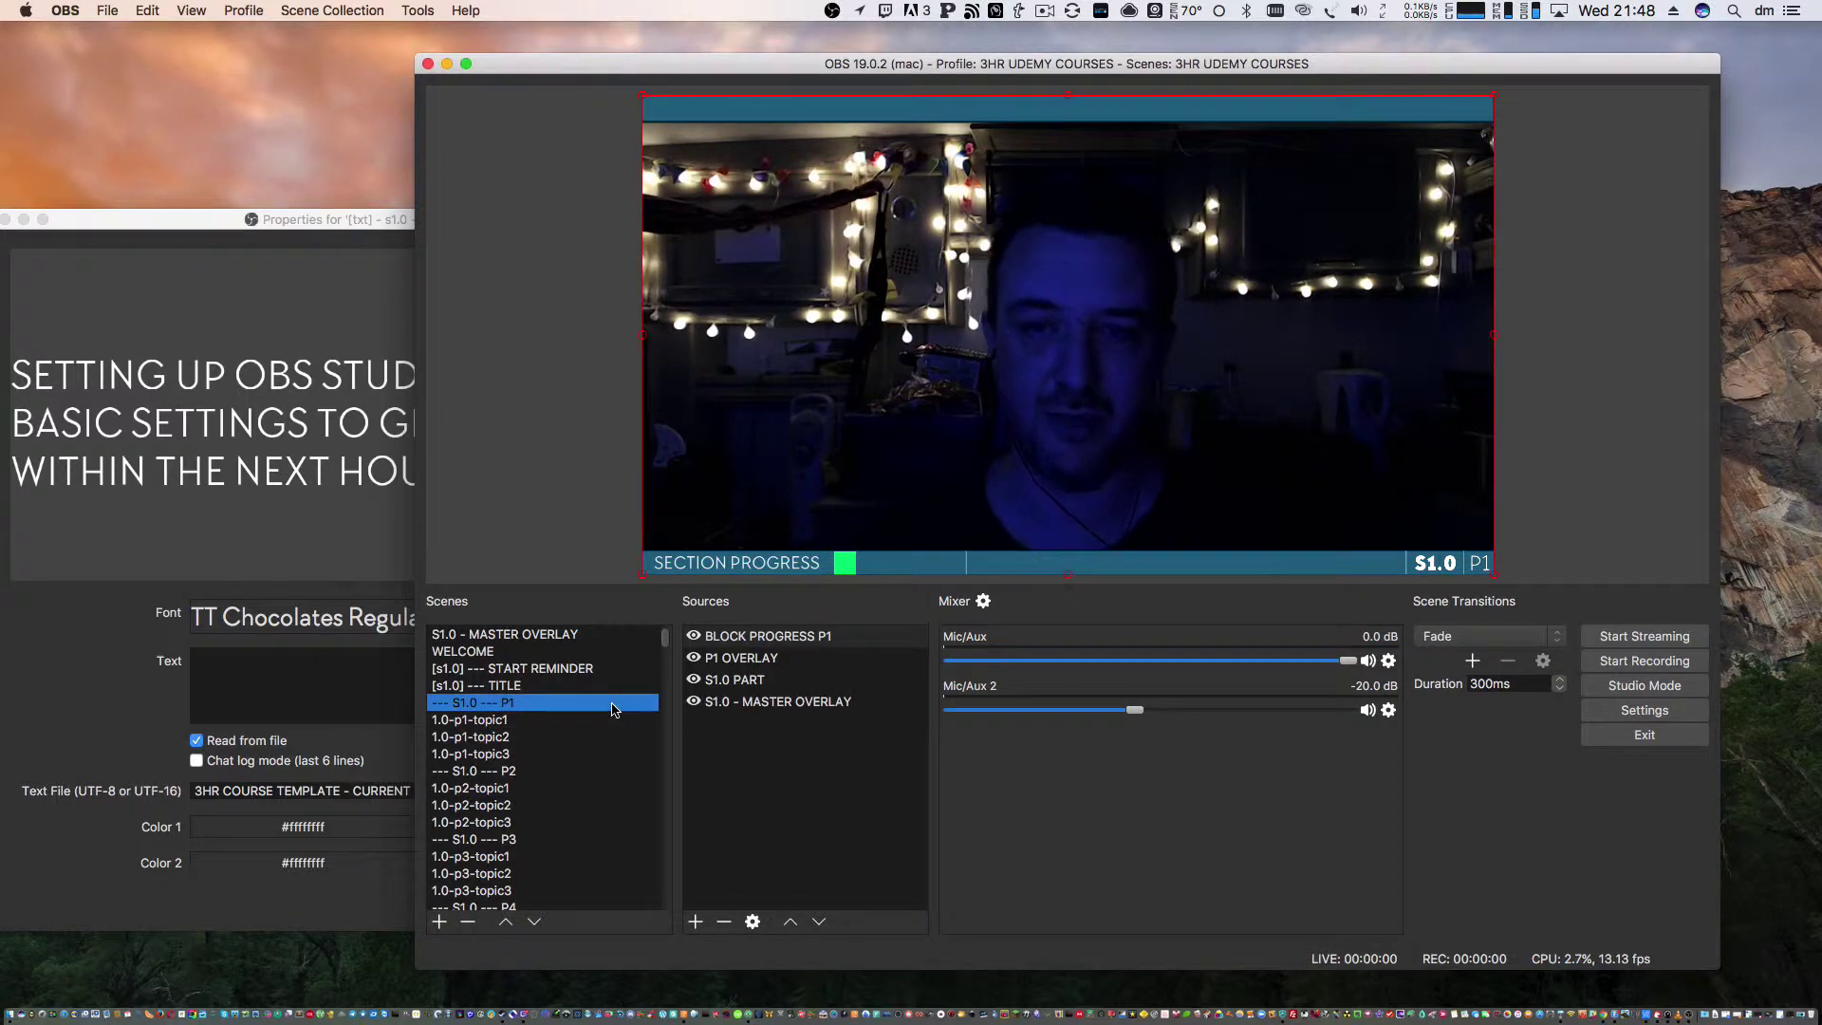
pyautogui.click(572, 721)
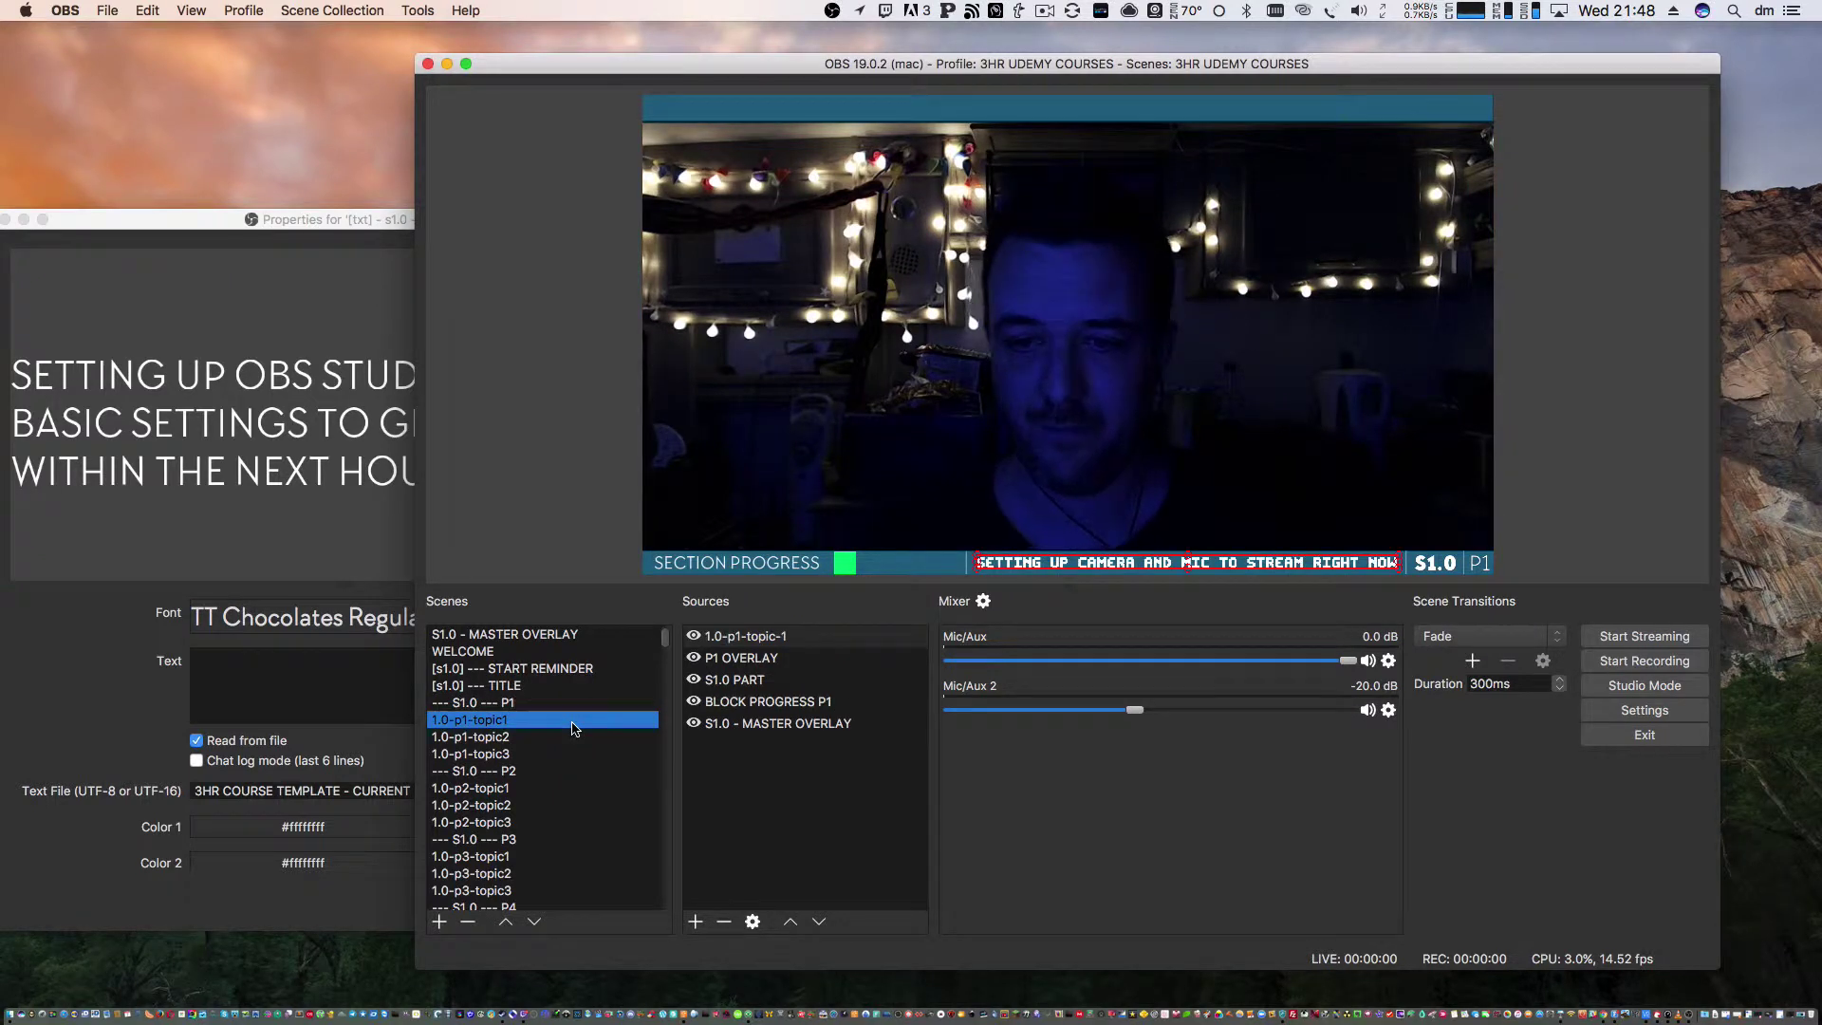
pyautogui.click(567, 738)
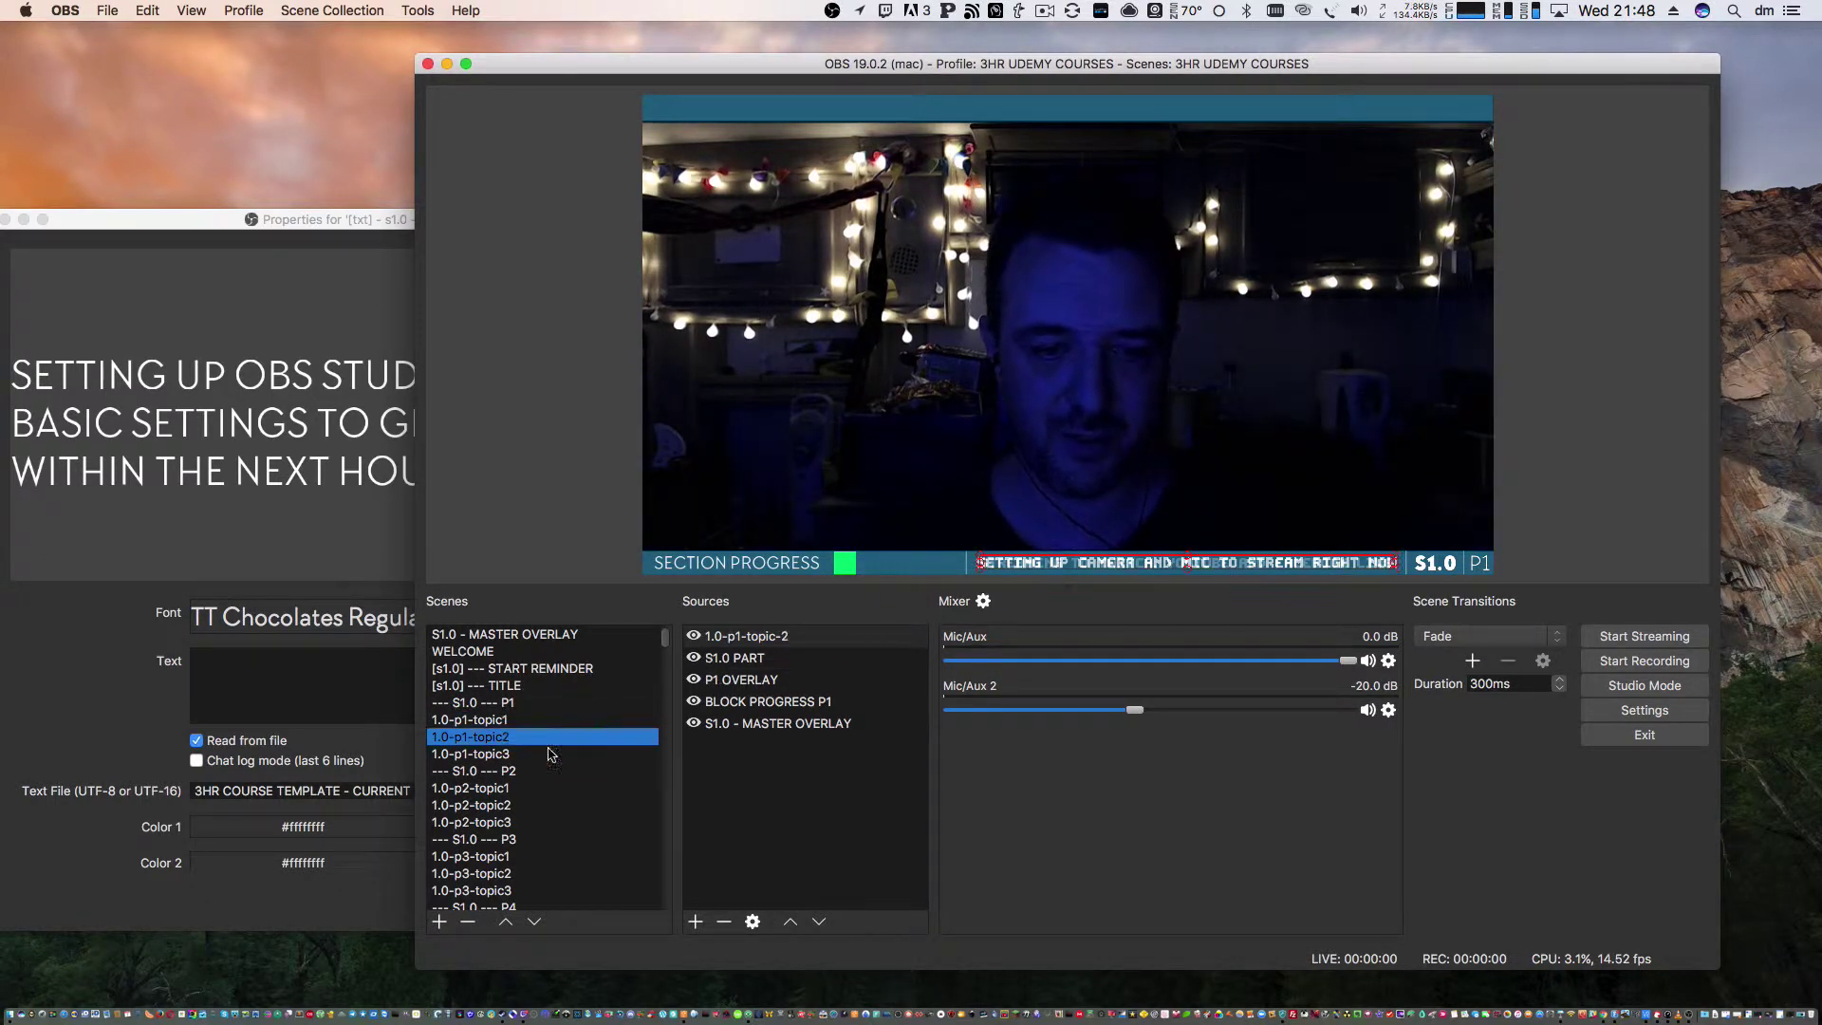
pyautogui.click(534, 772)
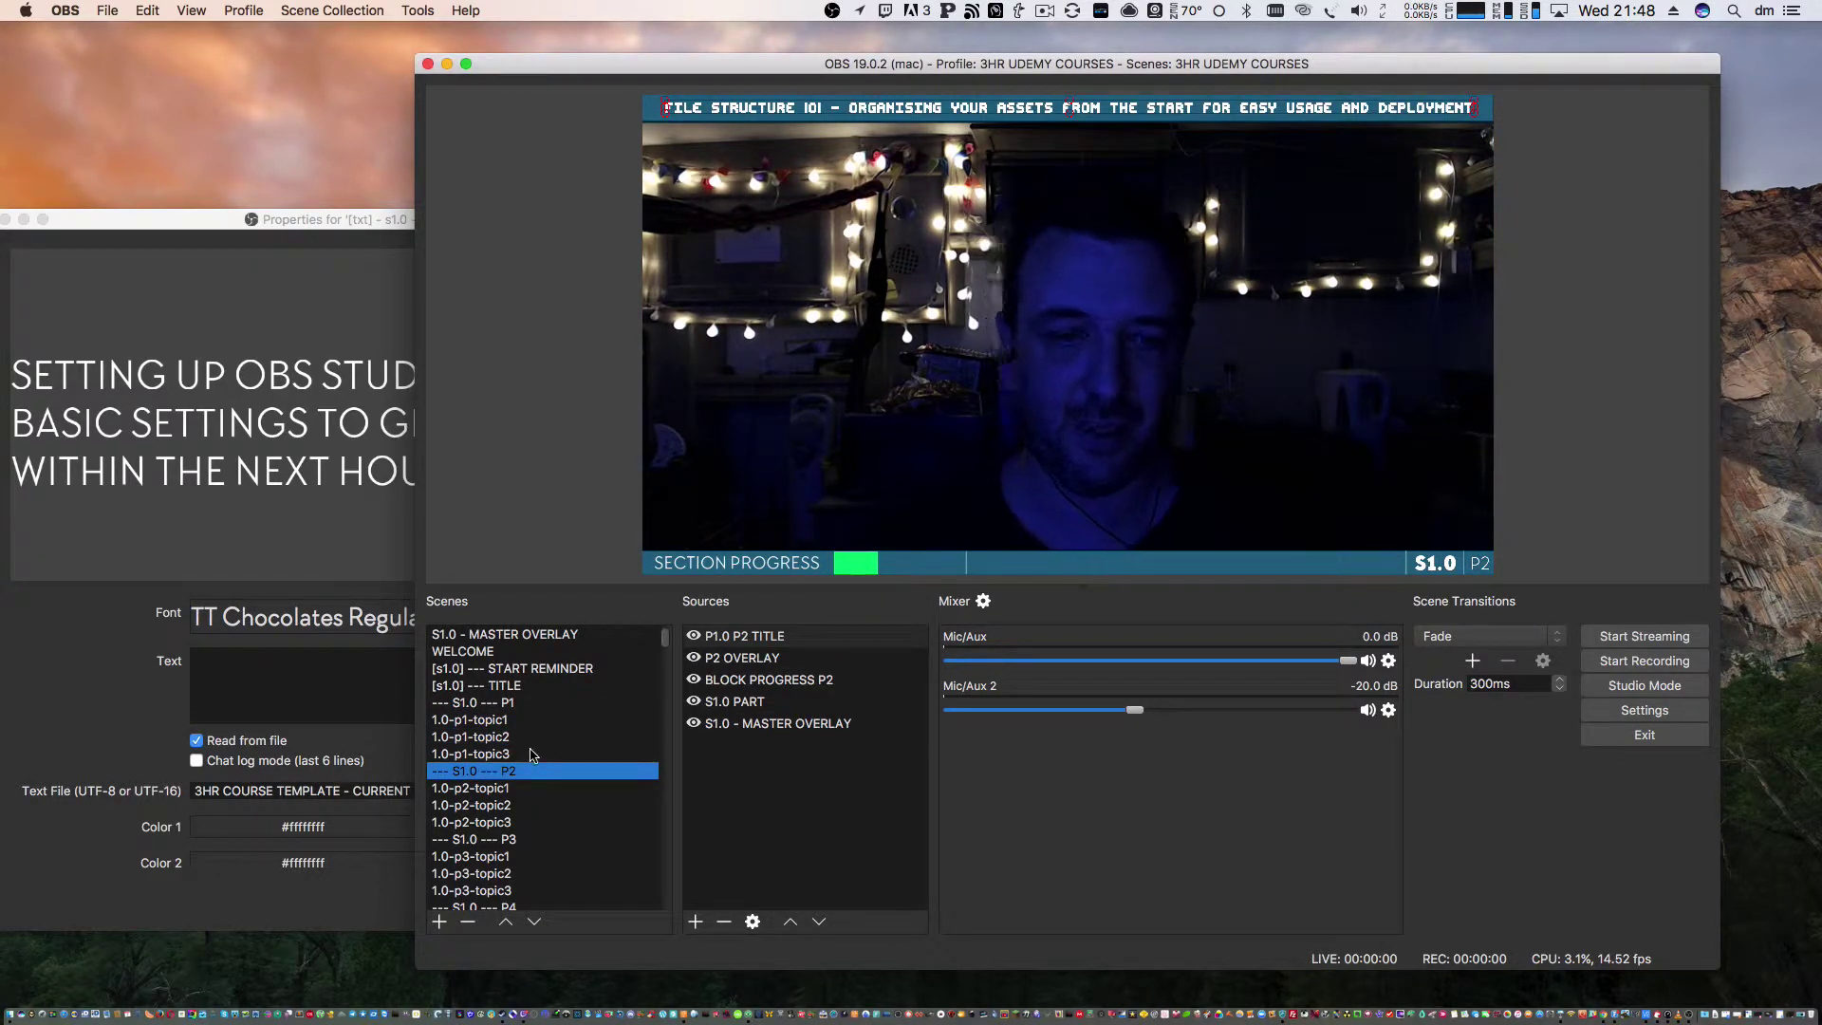
# Return to the --- S1.0 --- P1 scene and switch through its topic scenes, ending on 1.0-p1-topic3
pyautogui.click(536, 703)
pyautogui.click(537, 720)
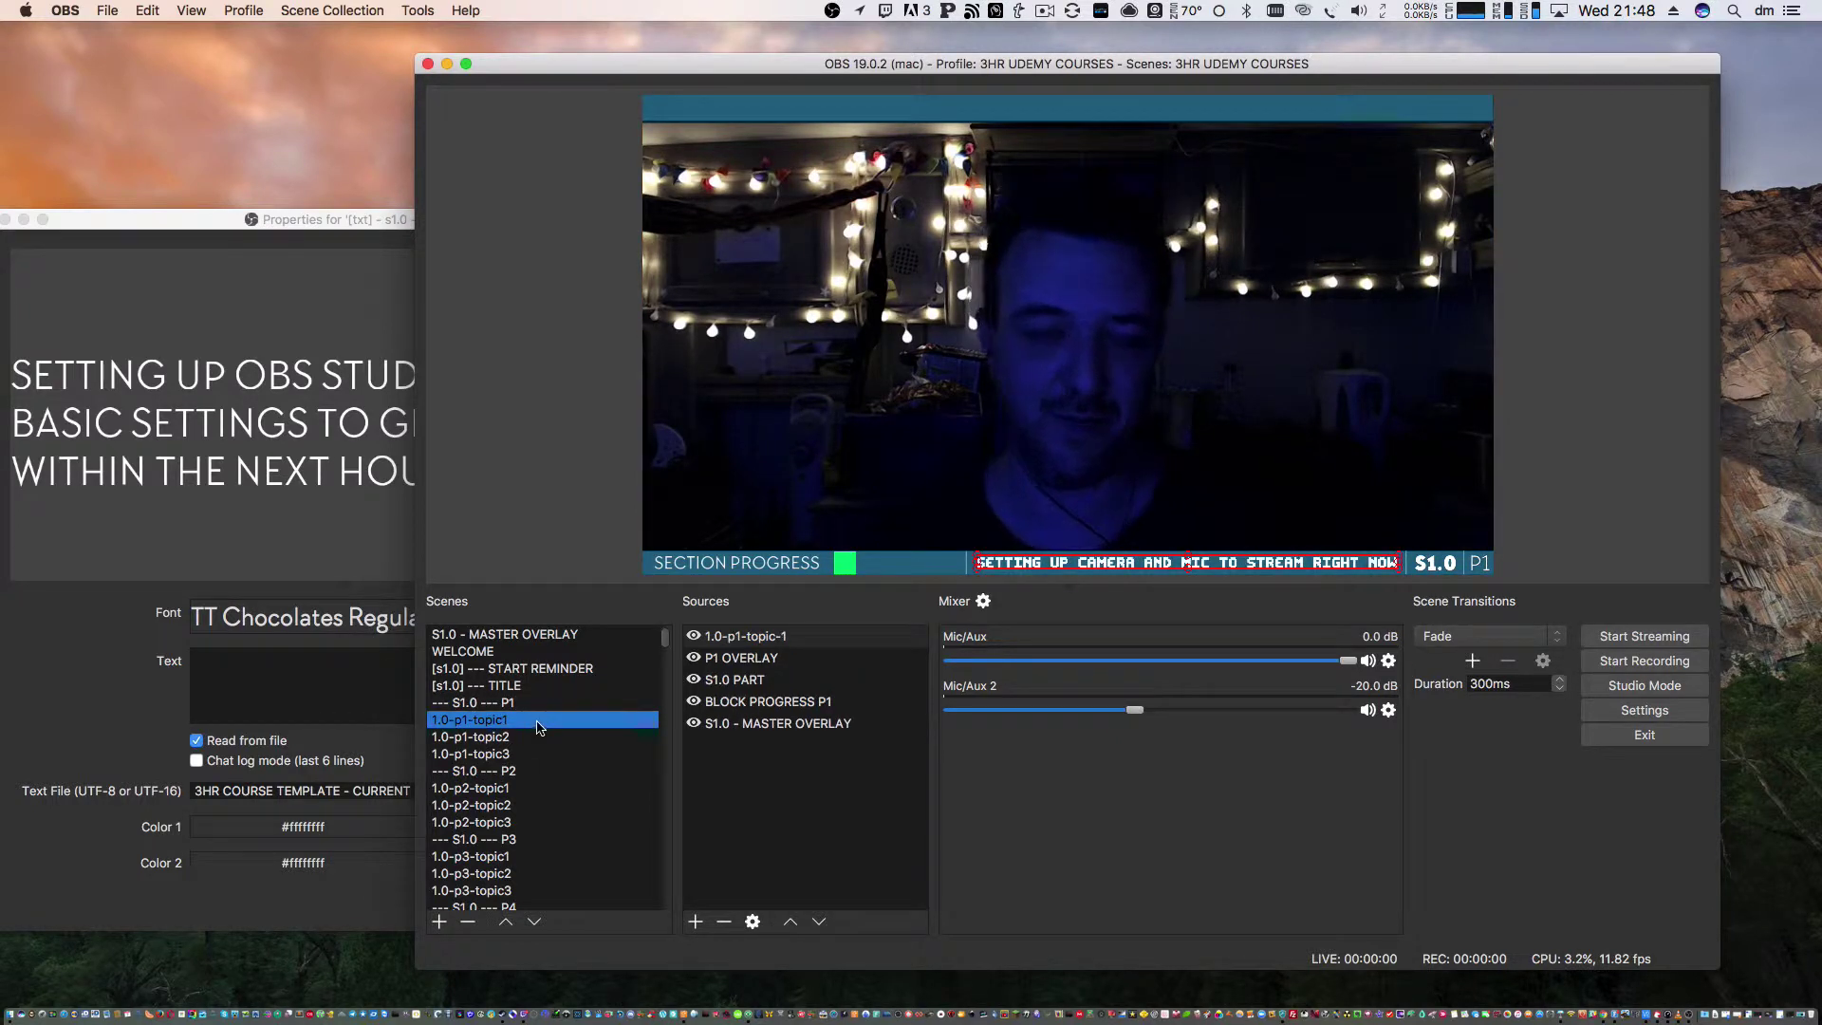
pyautogui.click(534, 737)
pyautogui.click(533, 720)
pyautogui.click(531, 737)
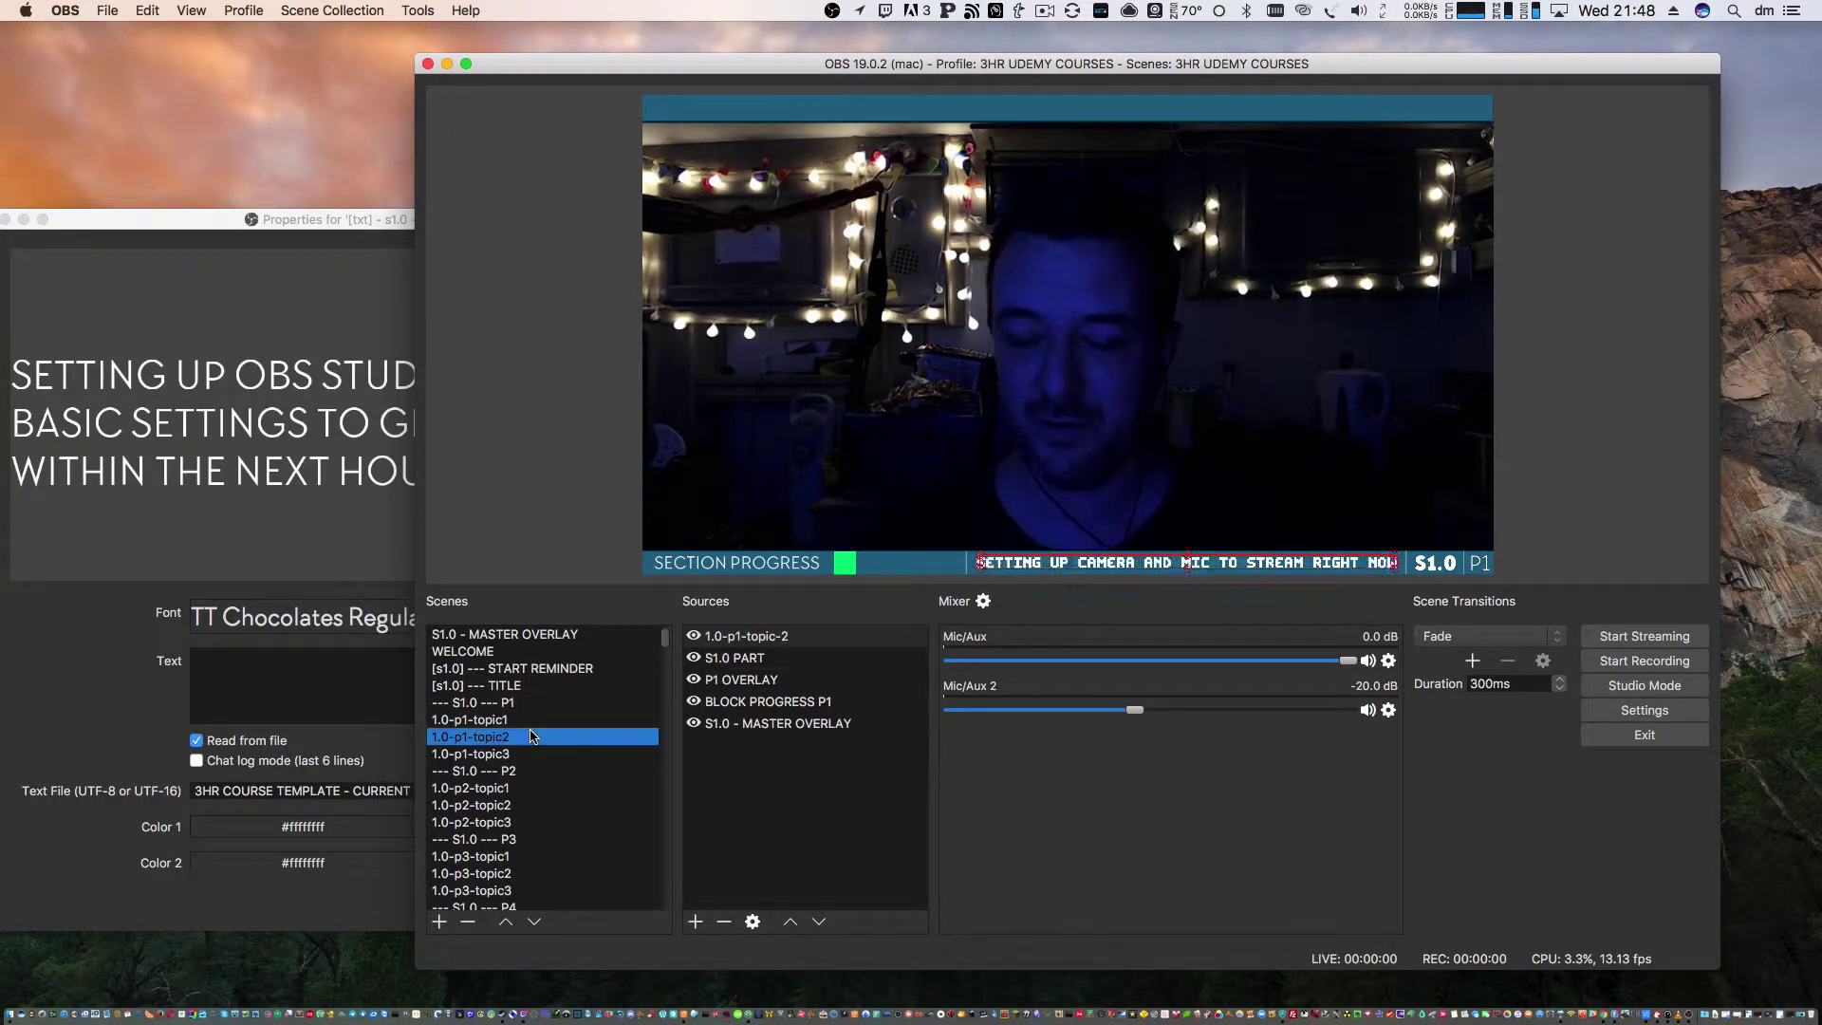
pyautogui.click(531, 752)
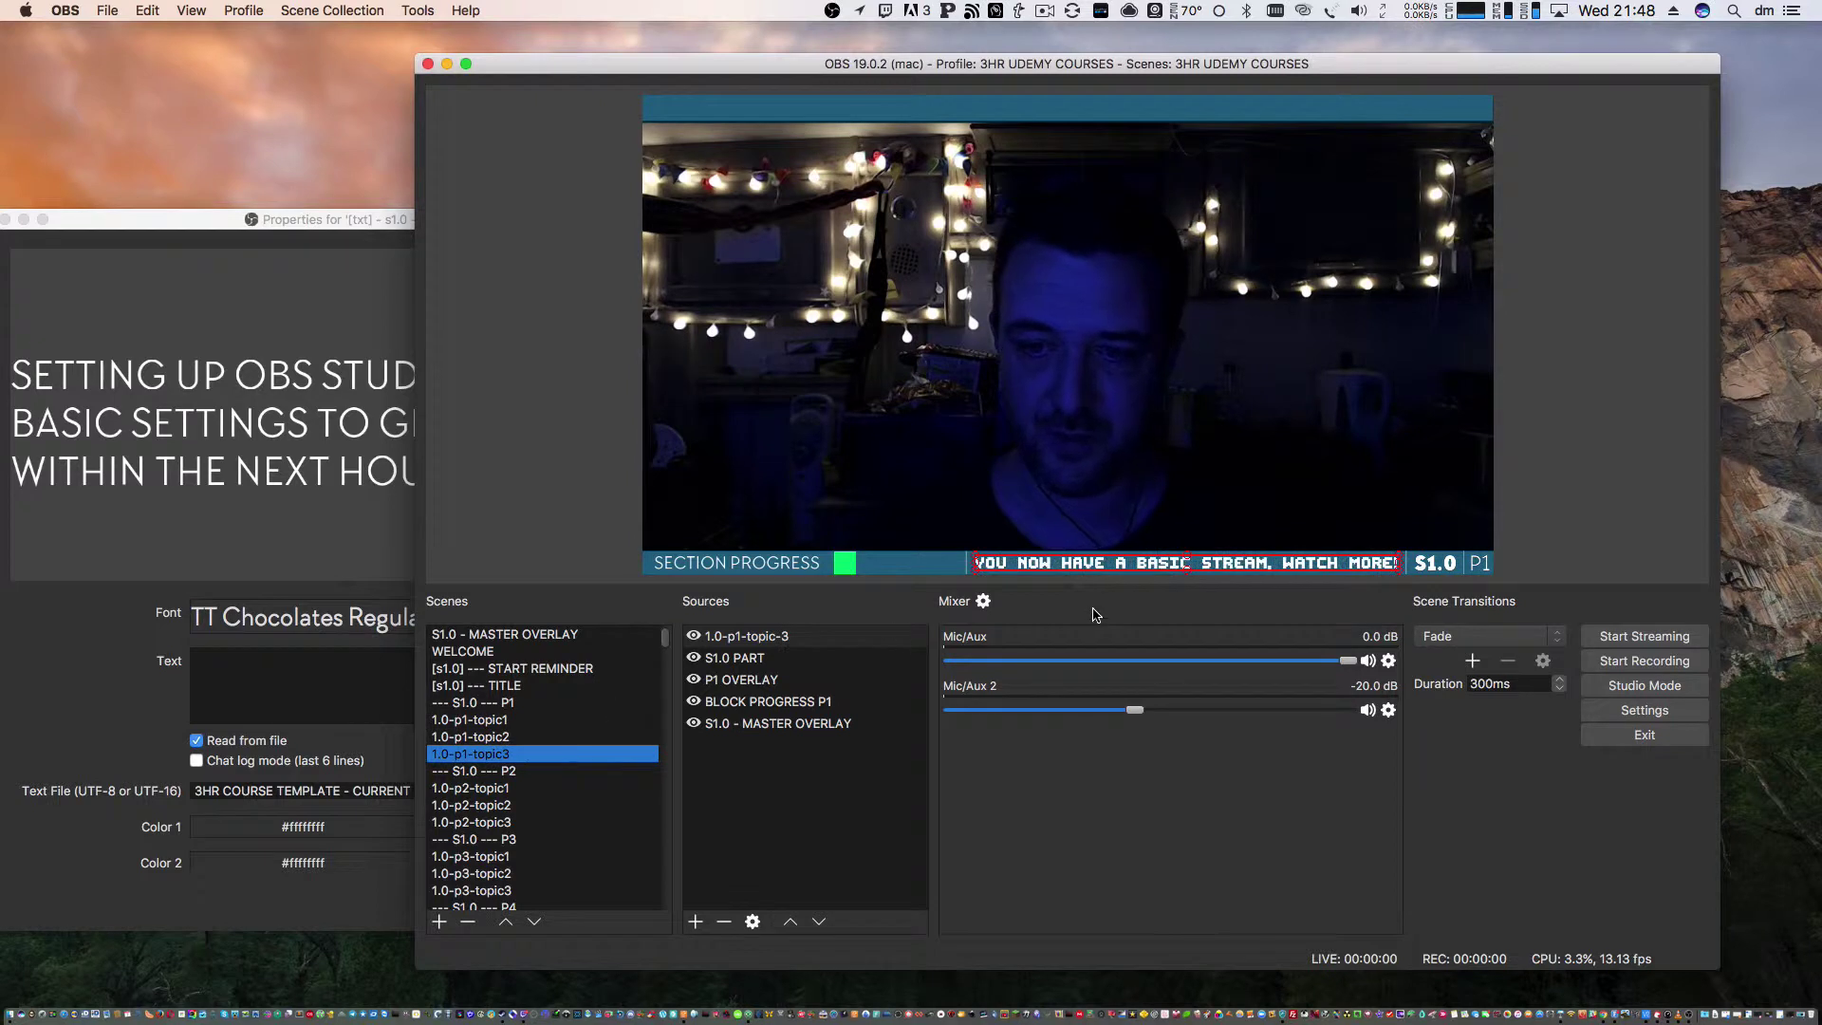
# Show --- S1.0 --- P1, 1.0-p1-topic2 and --- S1.0 --- P2 in turn, then clear the selection outline from the P2 title
pyautogui.click(515, 704)
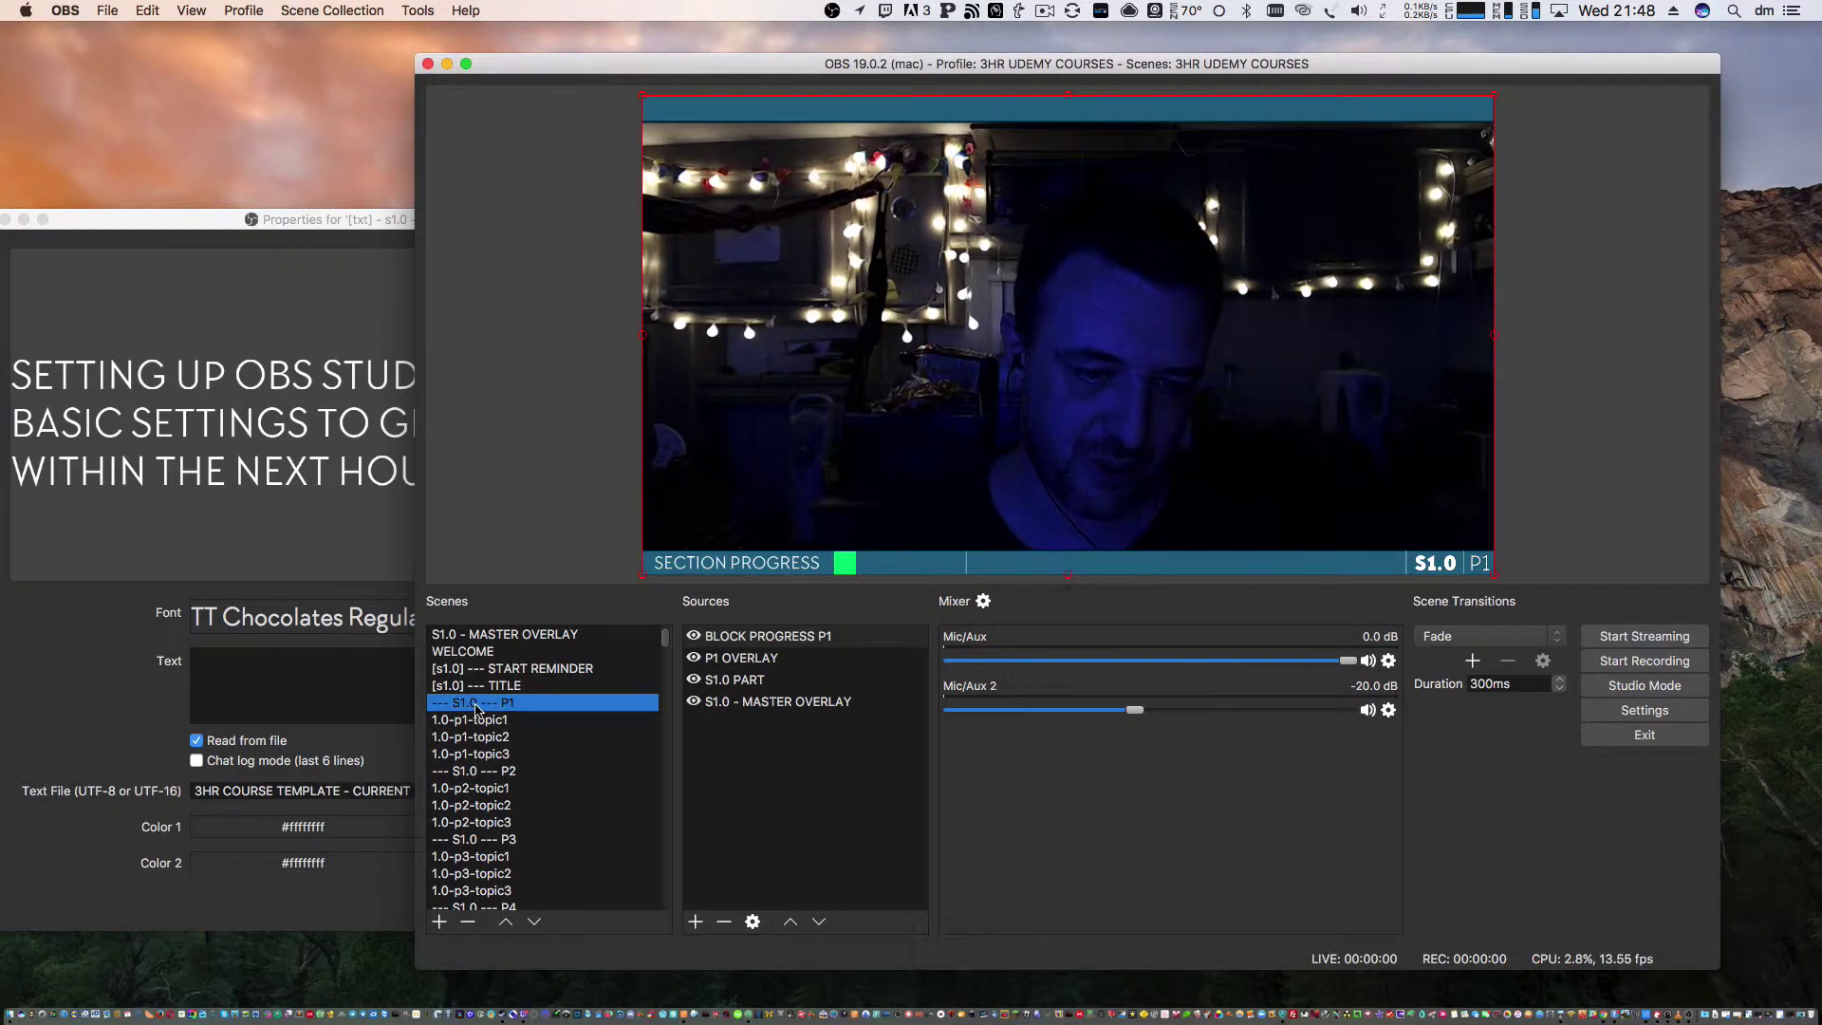
pyautogui.click(518, 737)
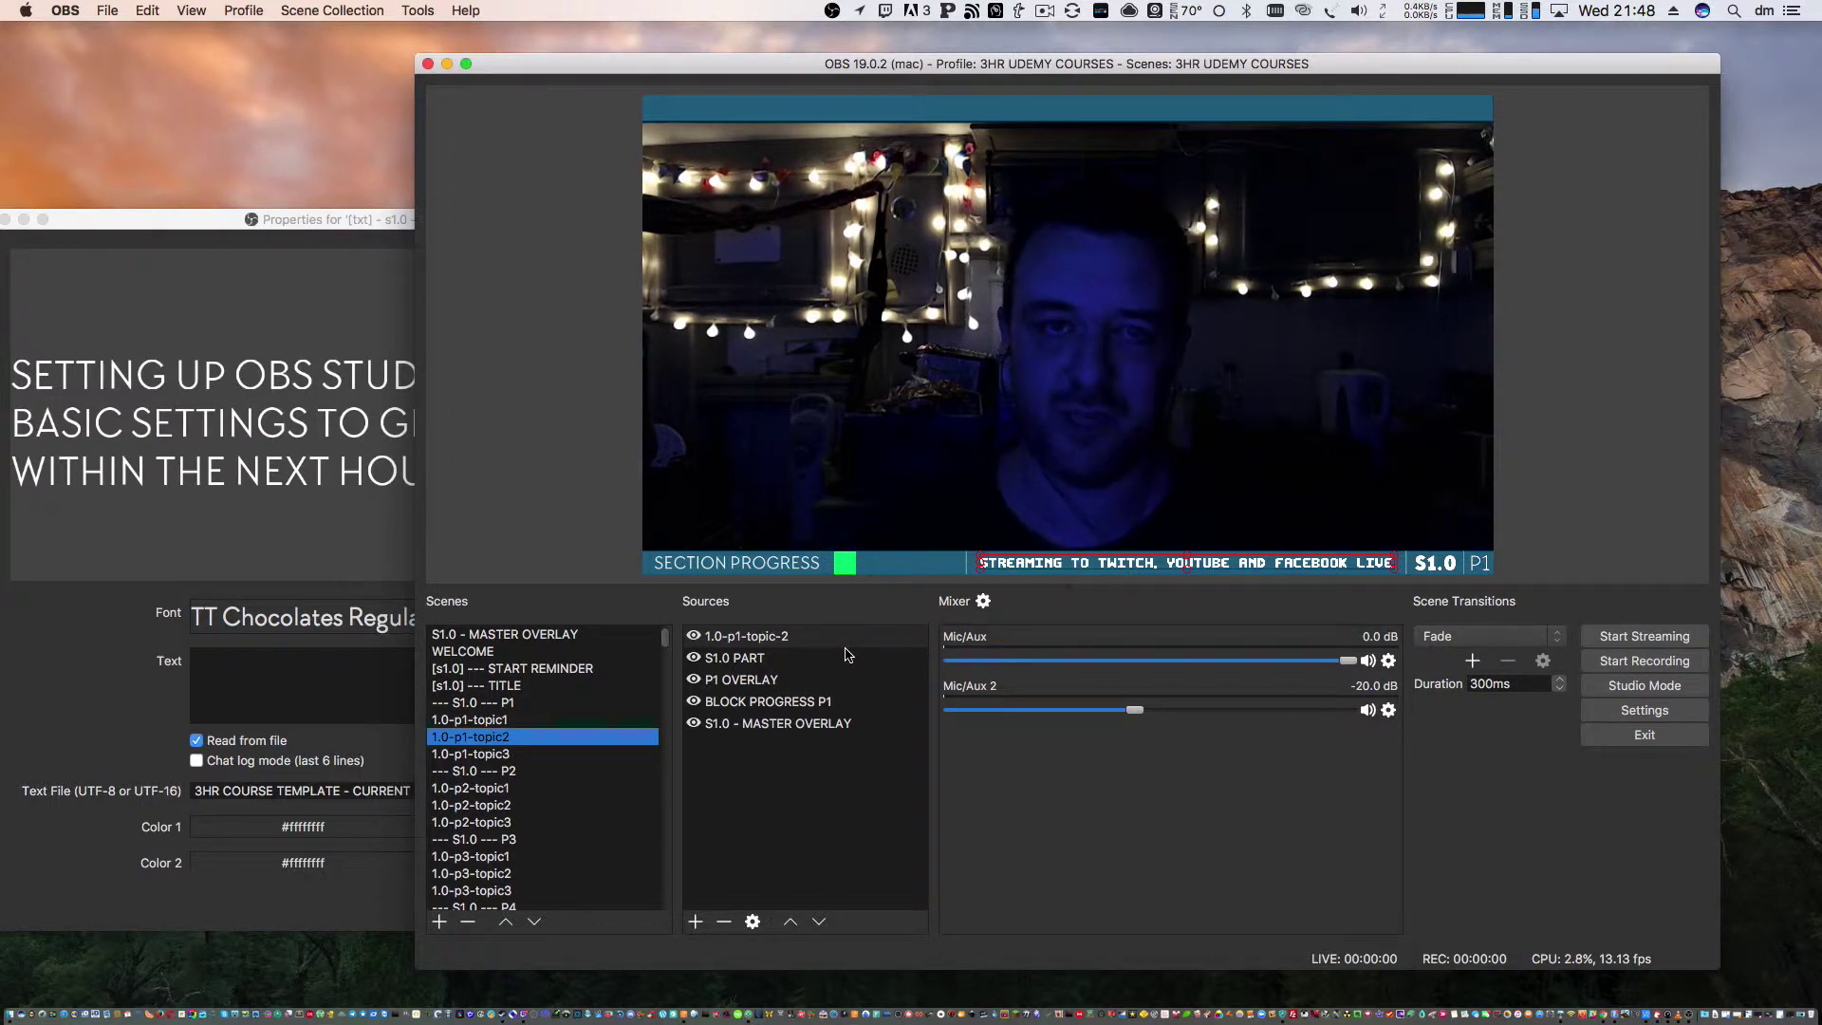
pyautogui.click(515, 772)
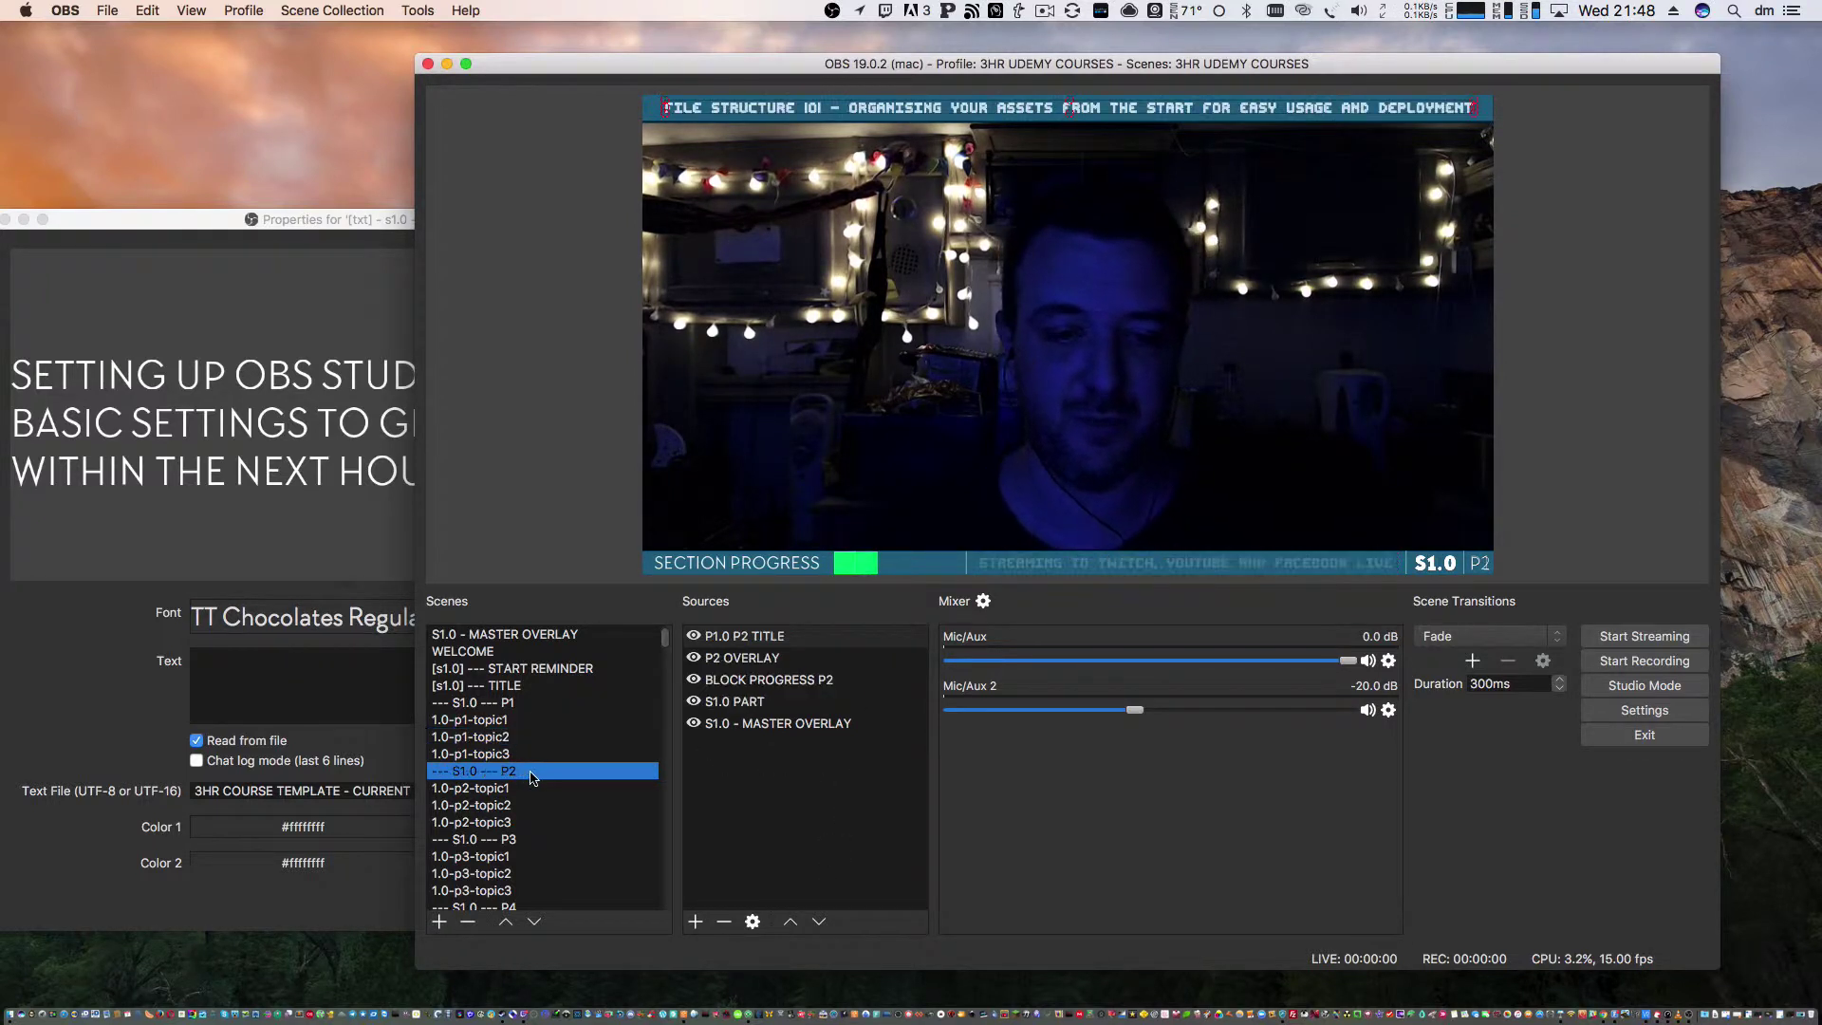
pyautogui.click(541, 475)
pyautogui.click(541, 476)
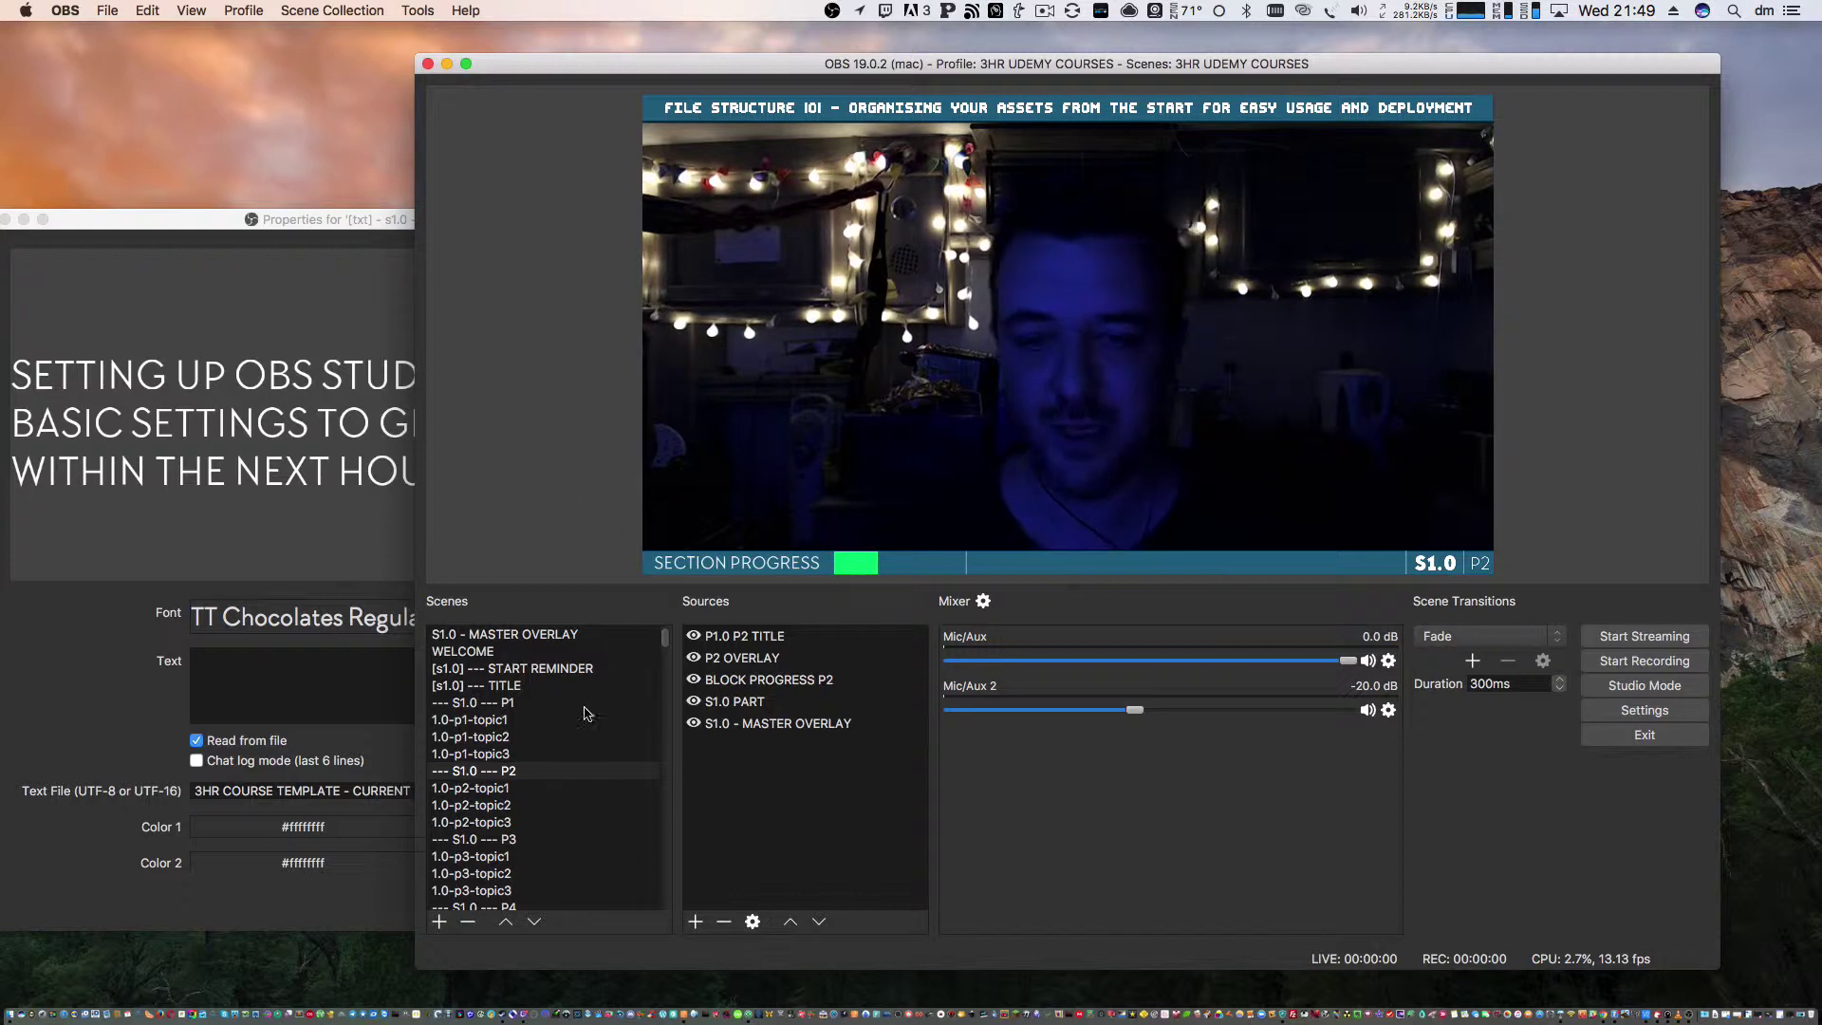
# Compare the progress block and part label across the P1, P2 and P3 scenes, ending on --- S1.0 --- P2
pyautogui.click(570, 789)
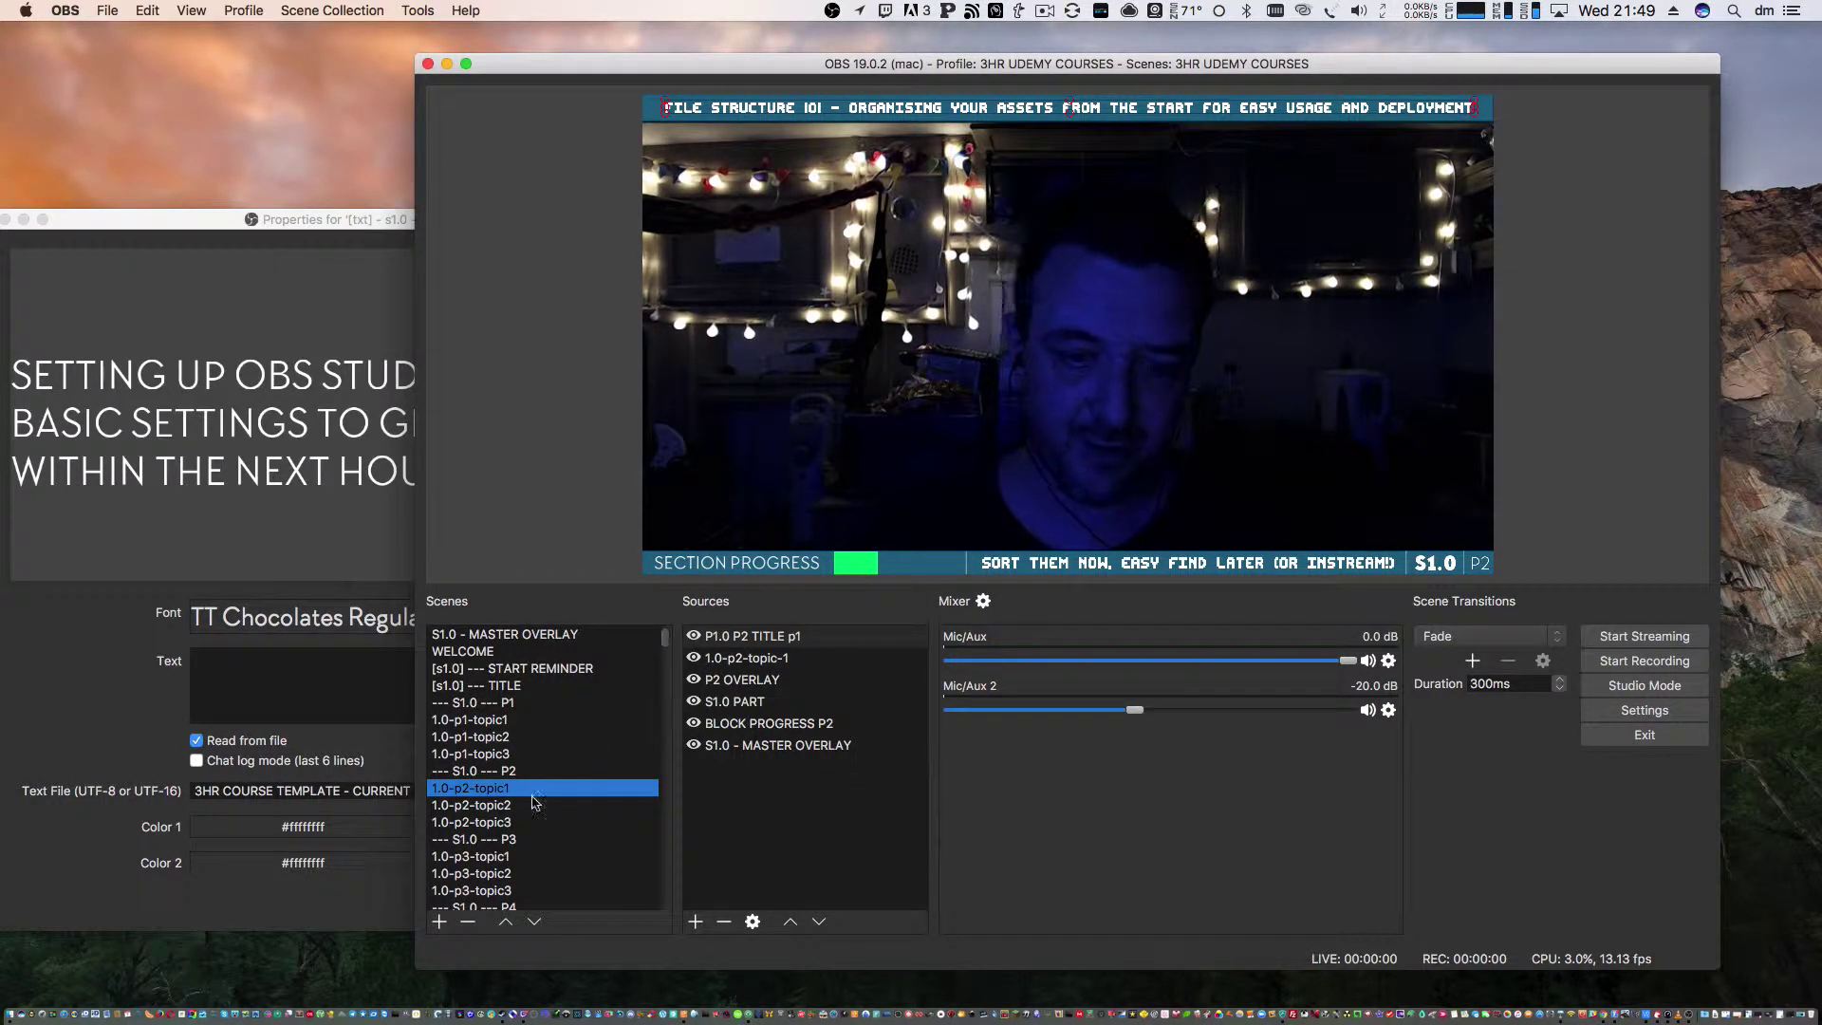
pyautogui.click(528, 771)
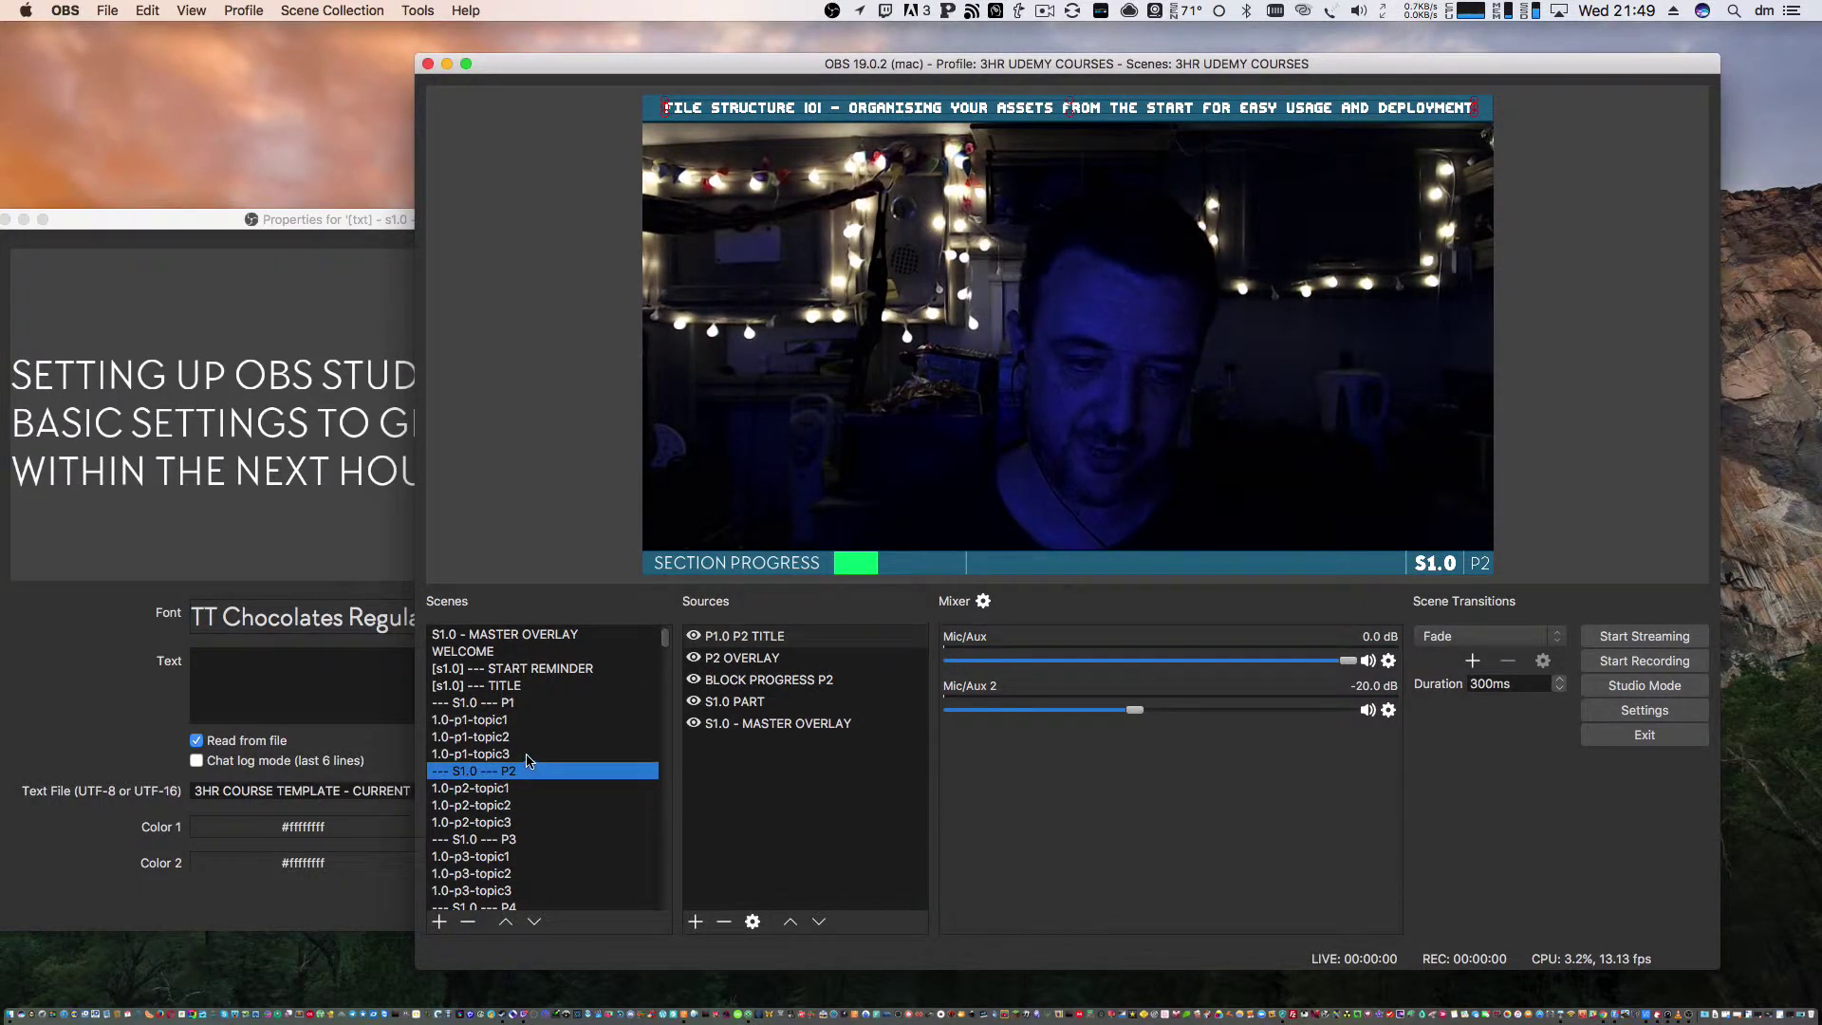
pyautogui.click(528, 754)
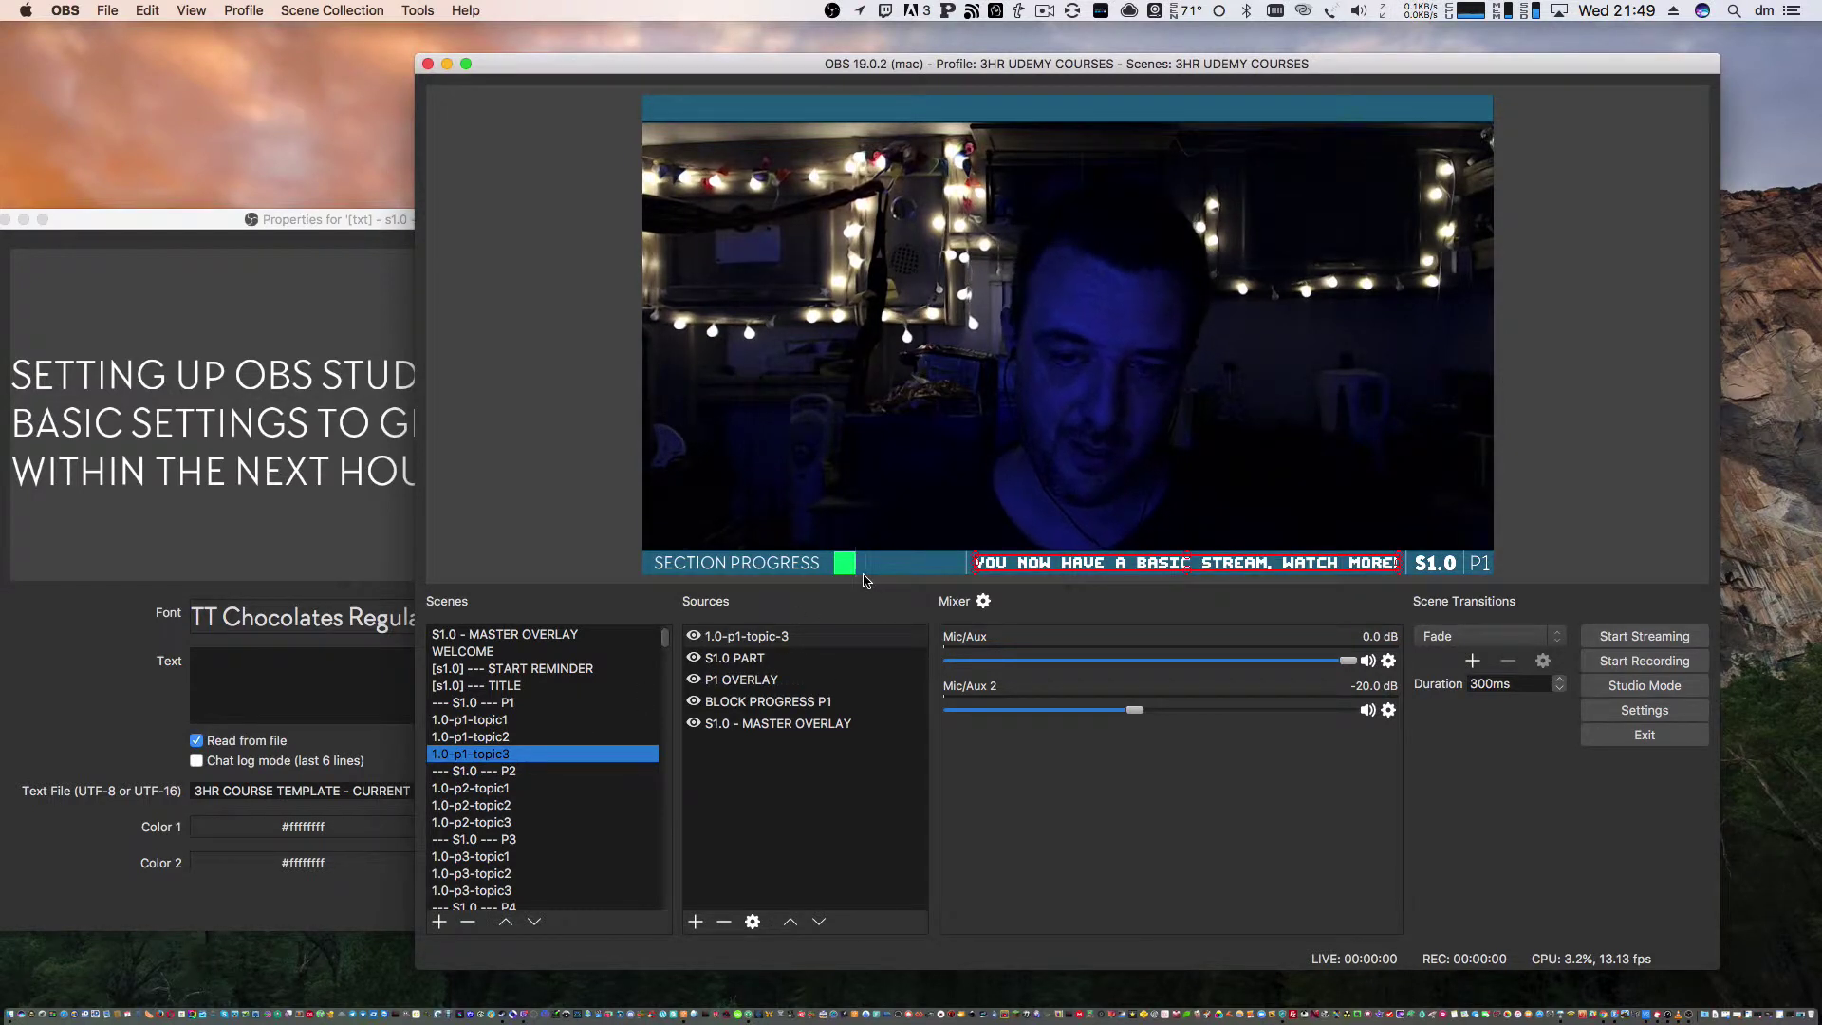
pyautogui.click(534, 788)
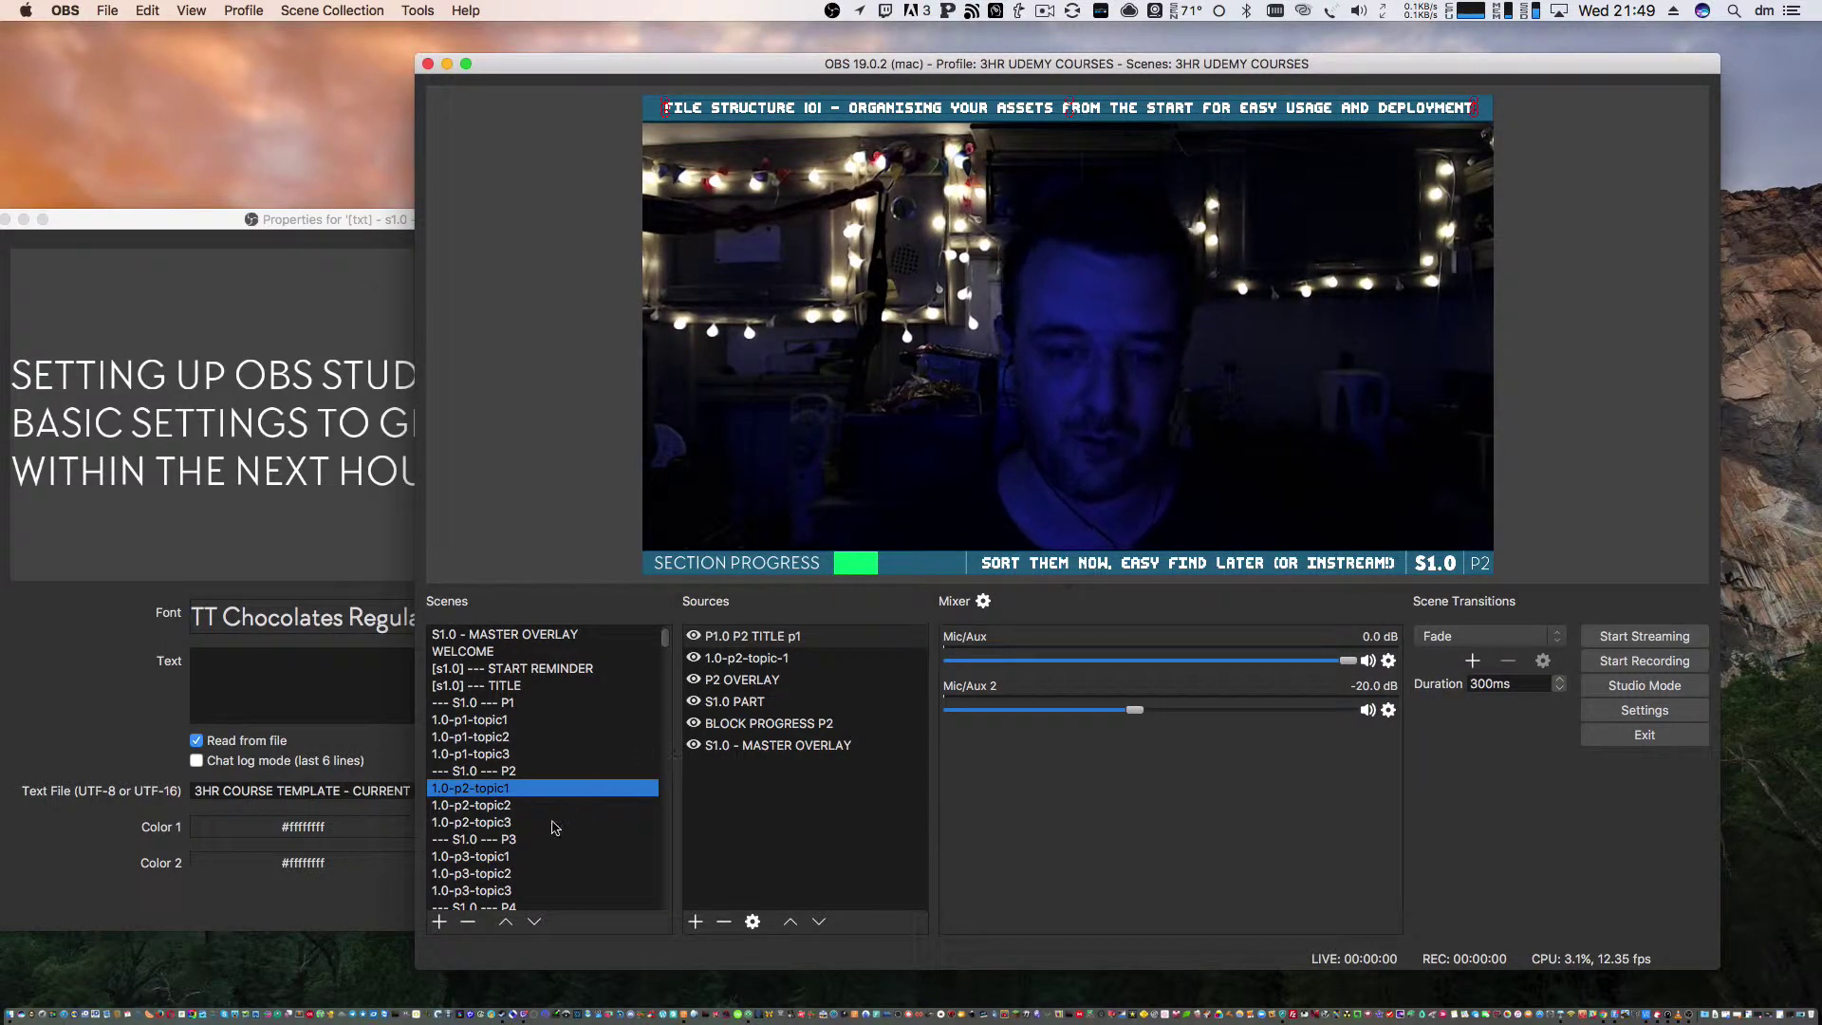
pyautogui.click(544, 840)
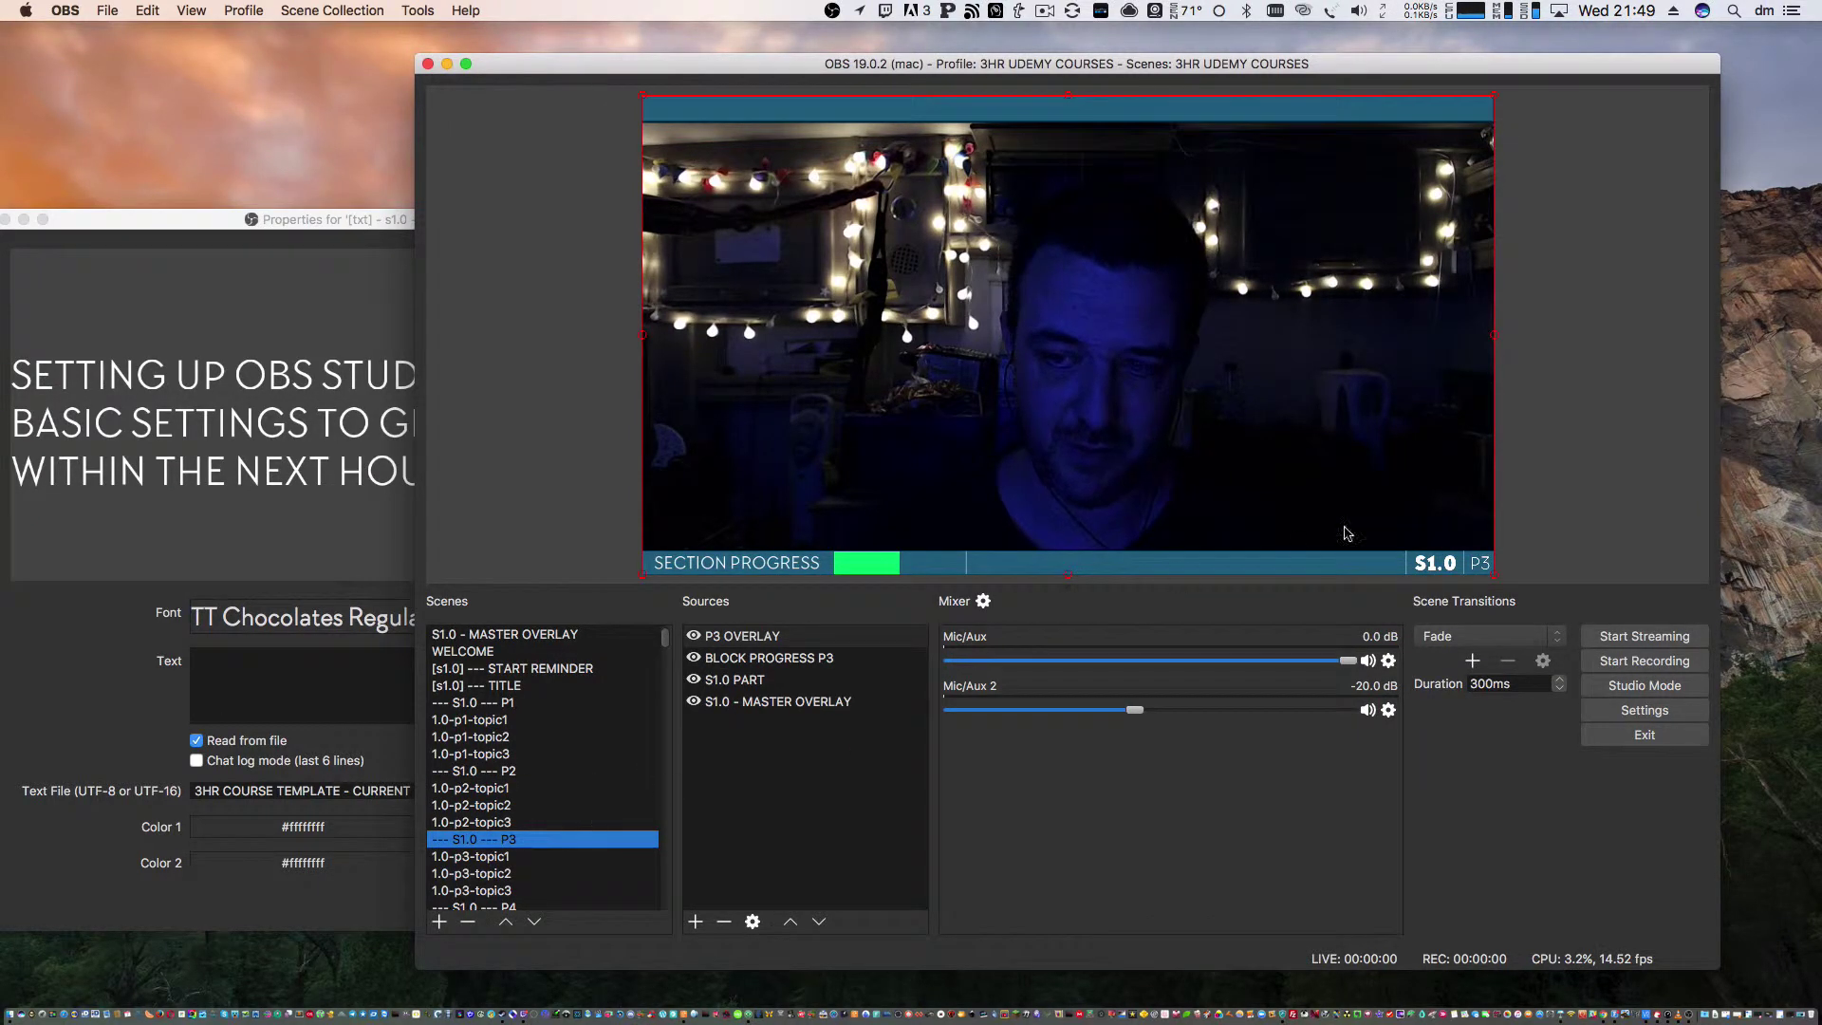
pyautogui.click(557, 772)
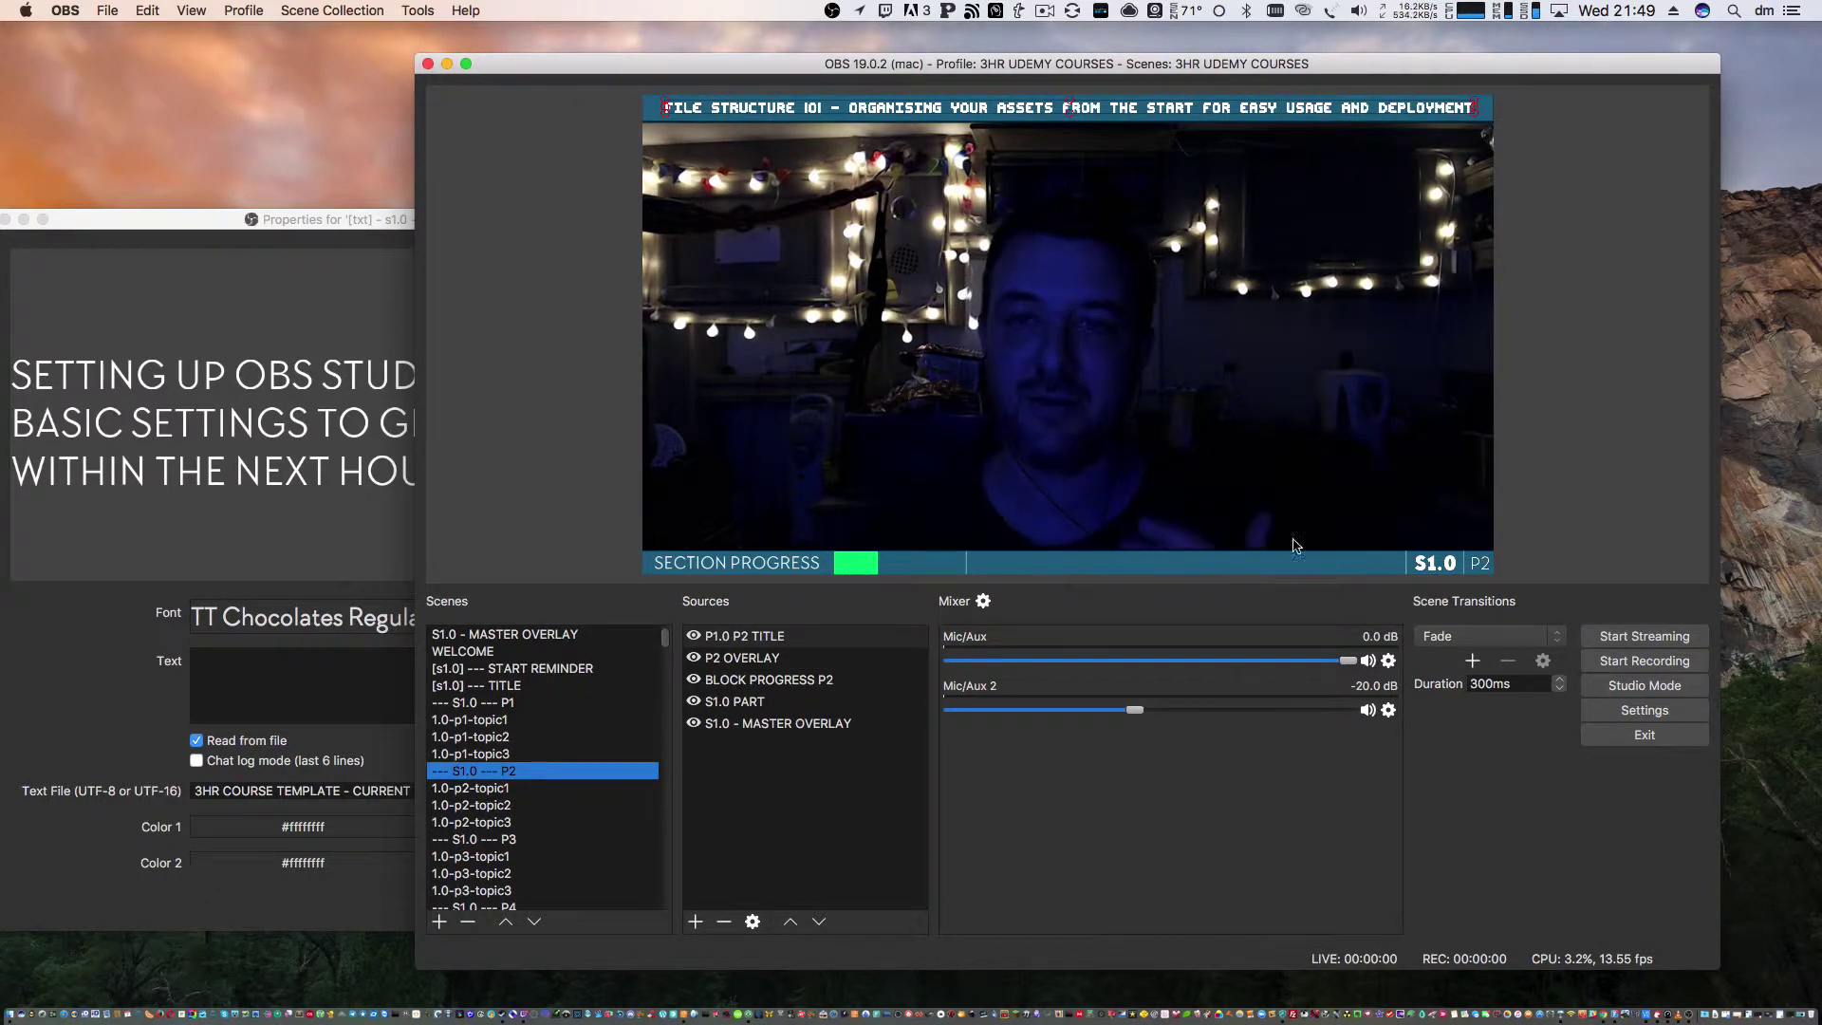
# Clear the selection outline in the P2 scene, and hide and re-show its P1.0 P2 TITLE source
pyautogui.click(1542, 463)
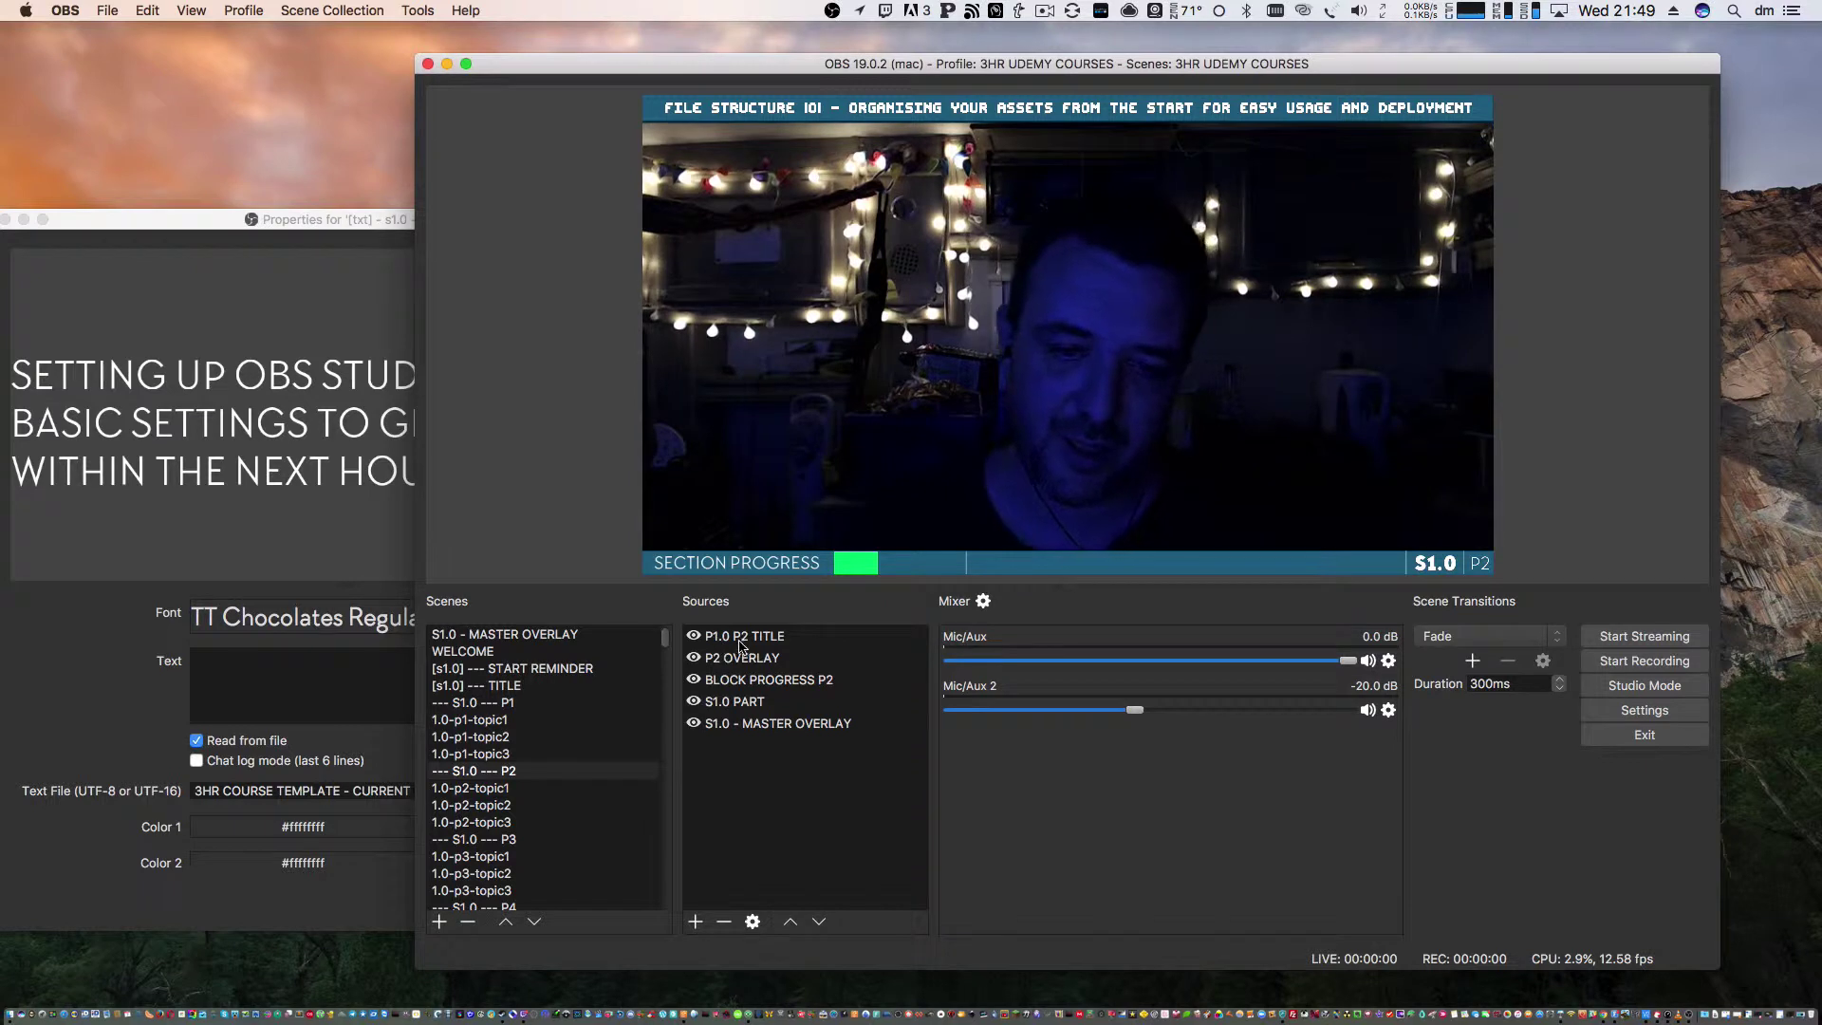
pyautogui.click(697, 641)
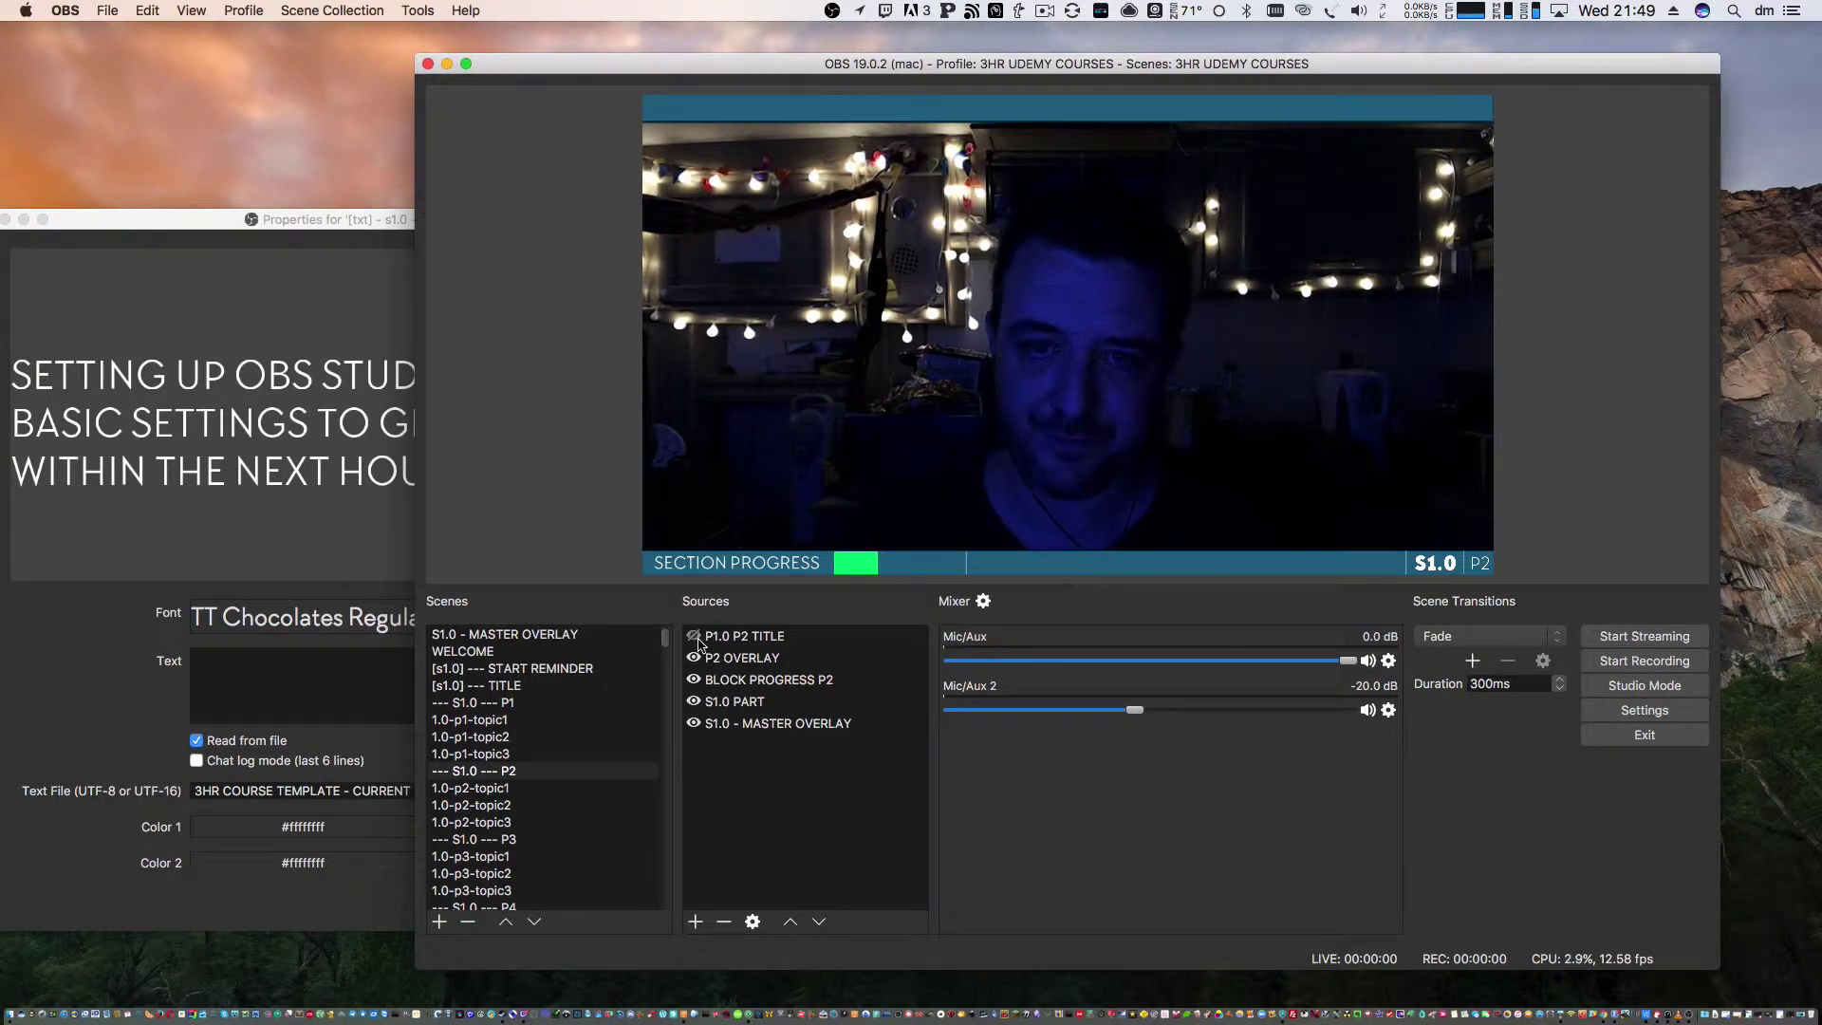
pyautogui.click(695, 638)
pyautogui.click(695, 638)
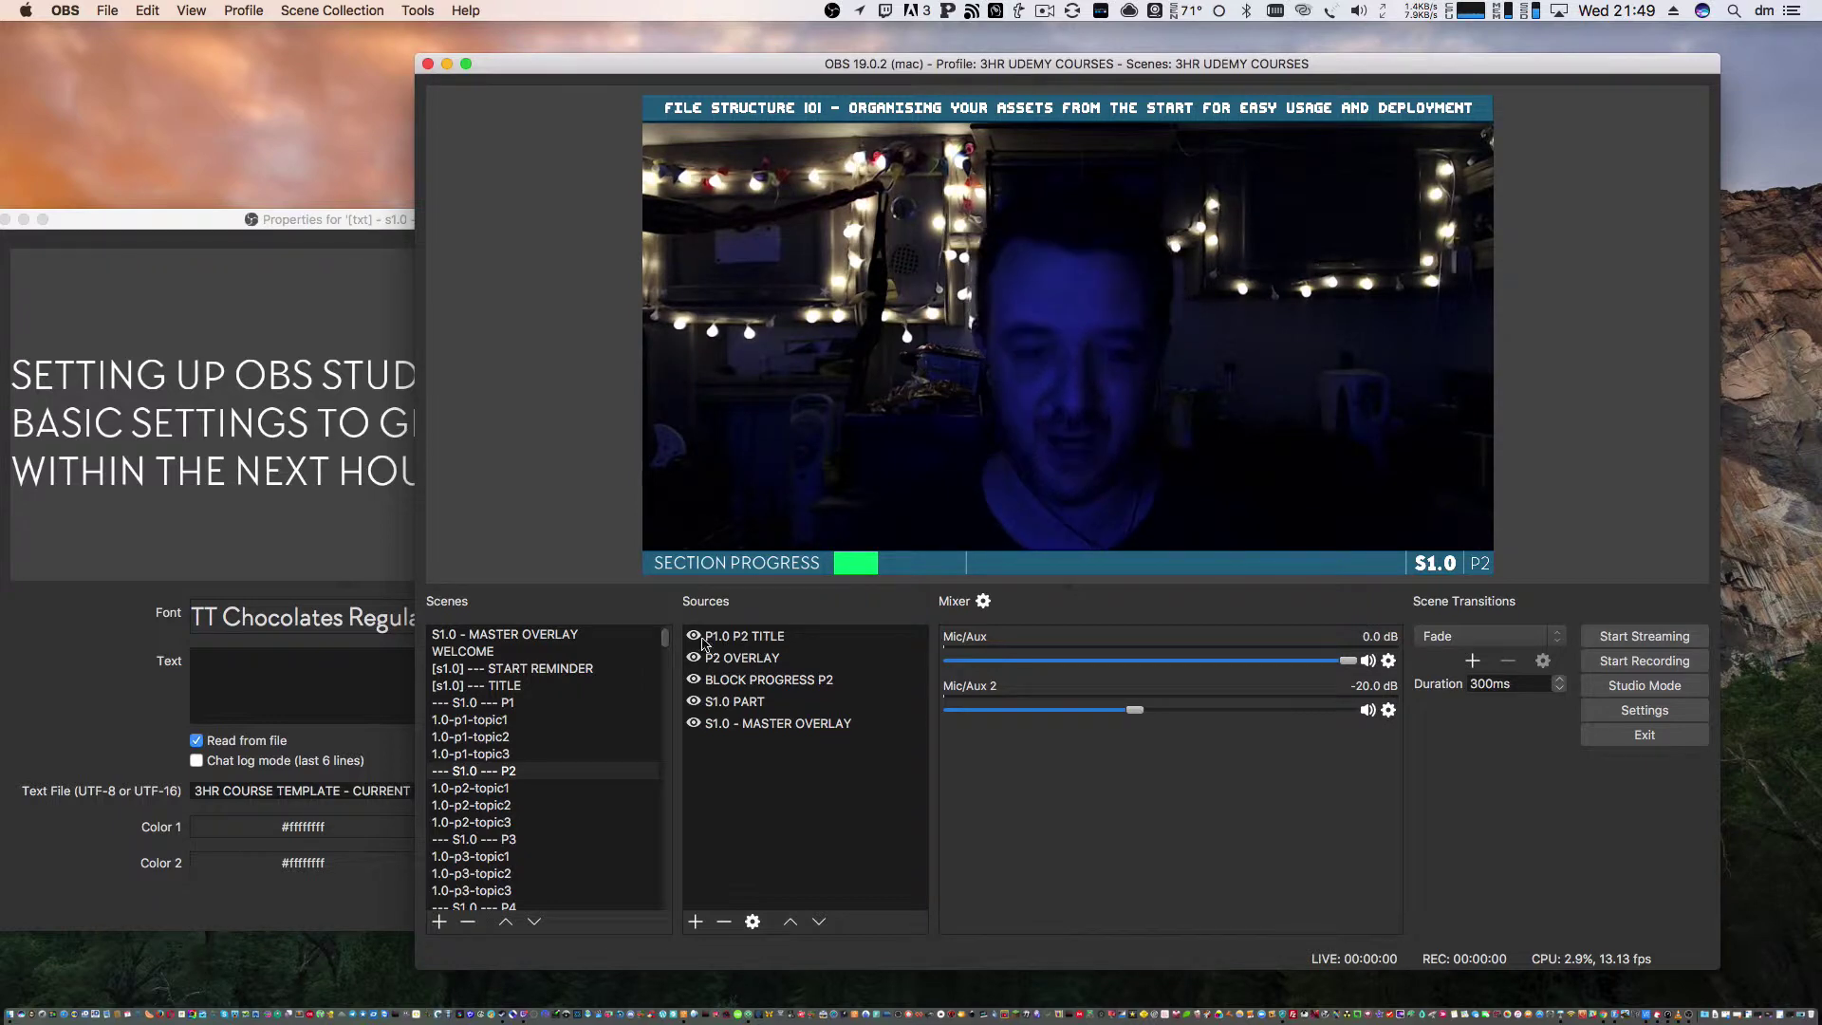
# View the text file properties of the P1.0 P2 TITLE source and close them without changes
pyautogui.doubleClick(765, 644)
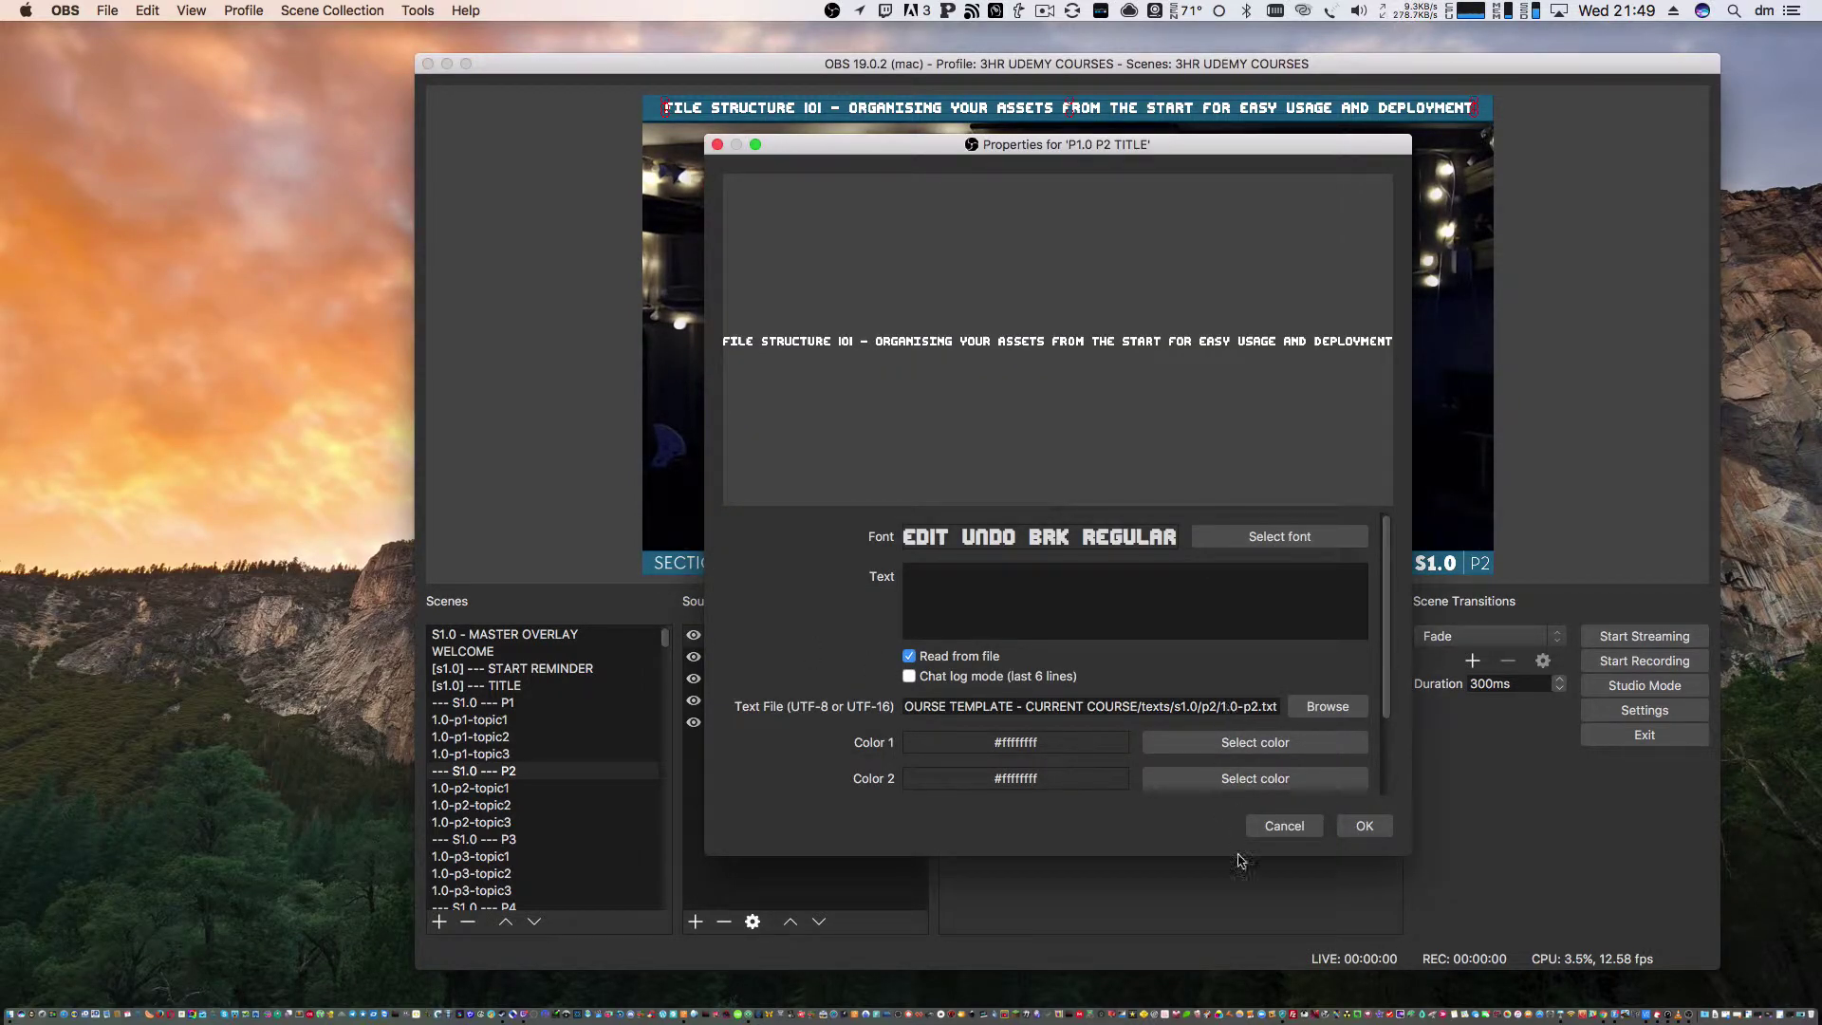
pyautogui.click(1303, 835)
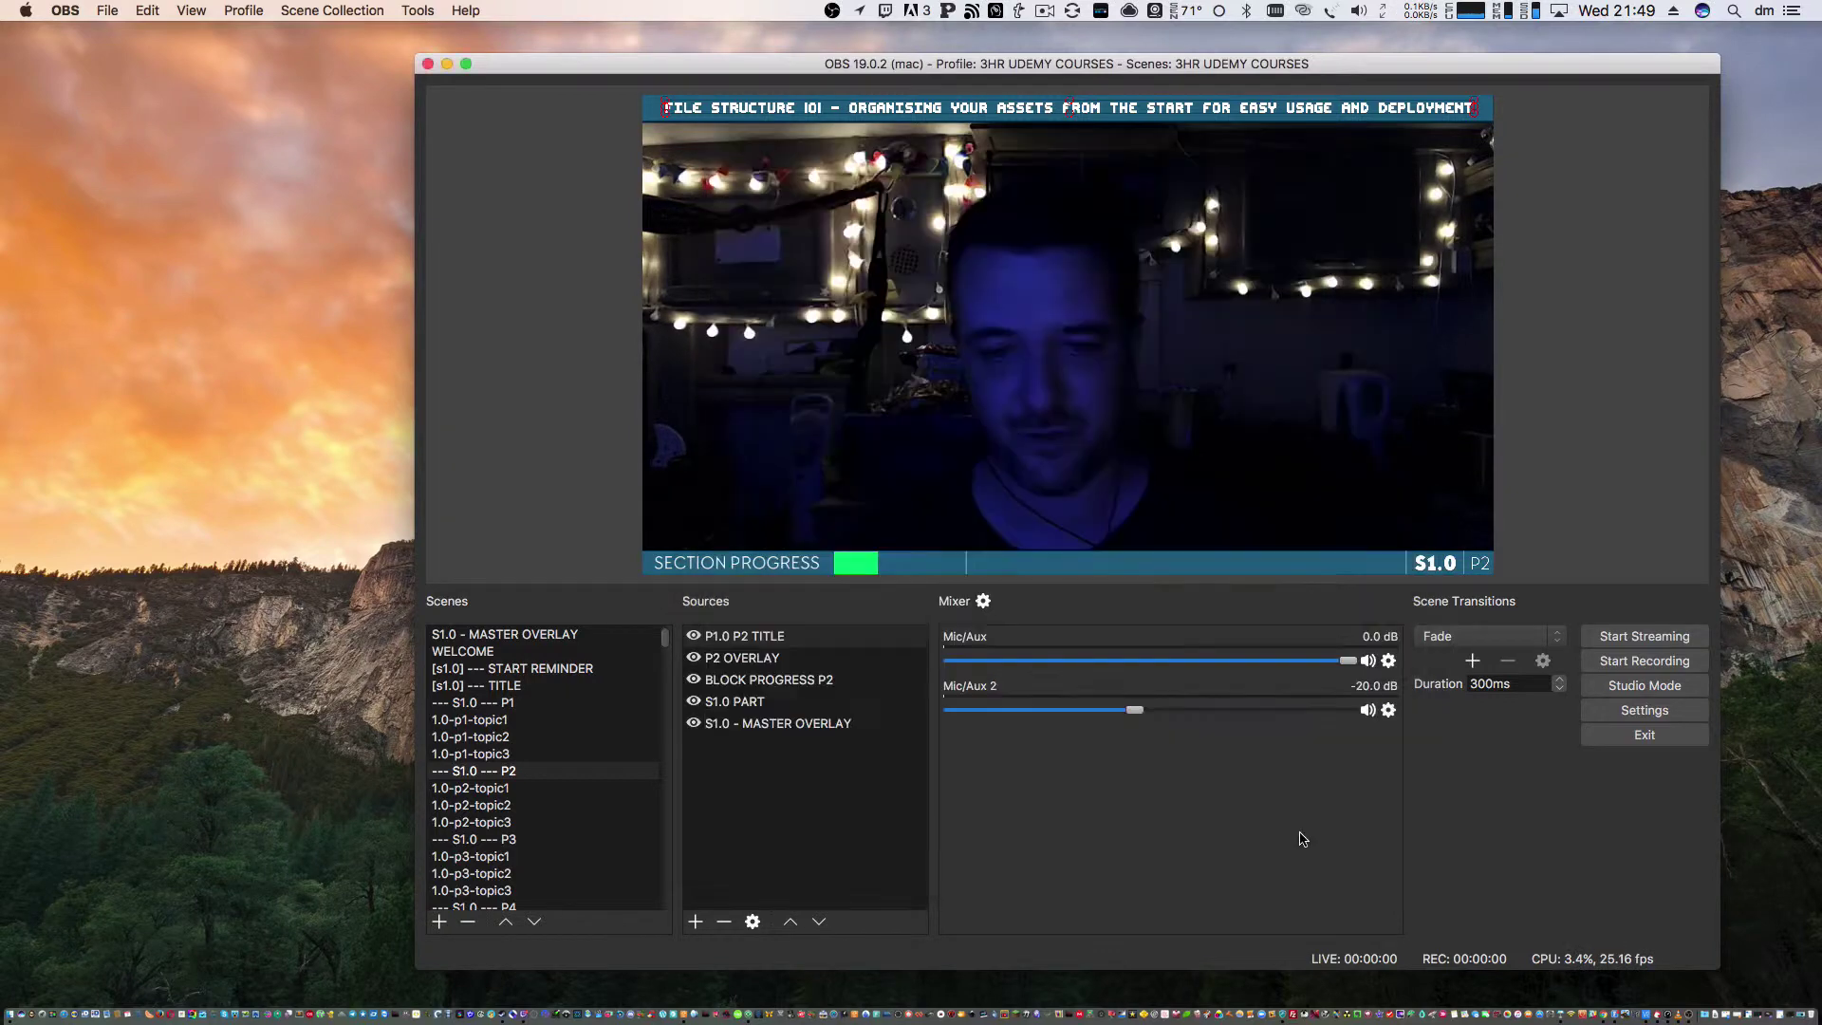
pyautogui.click(693, 659)
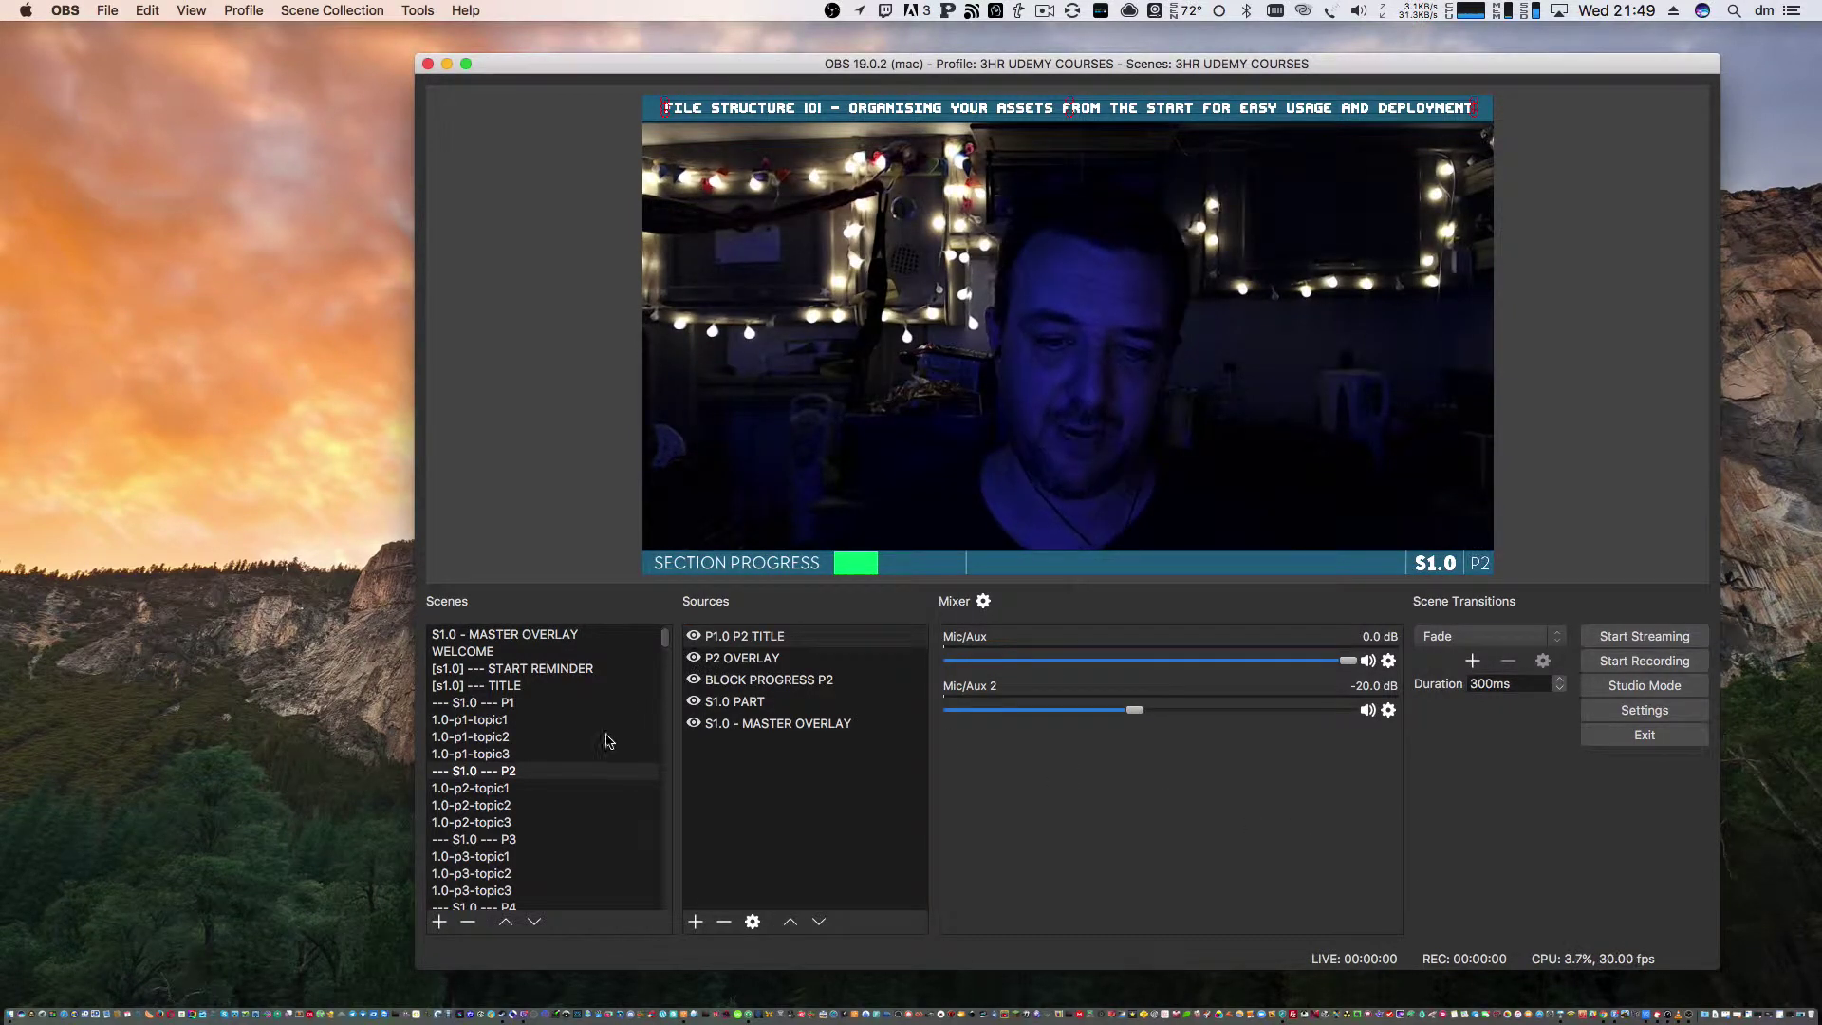
# Show the S1.0, S1.1, S1.2 and S1.4 PART scenes and clear the selection outline on the last one
pyautogui.moveTo(662, 646); pyautogui.dragTo(621, 858)
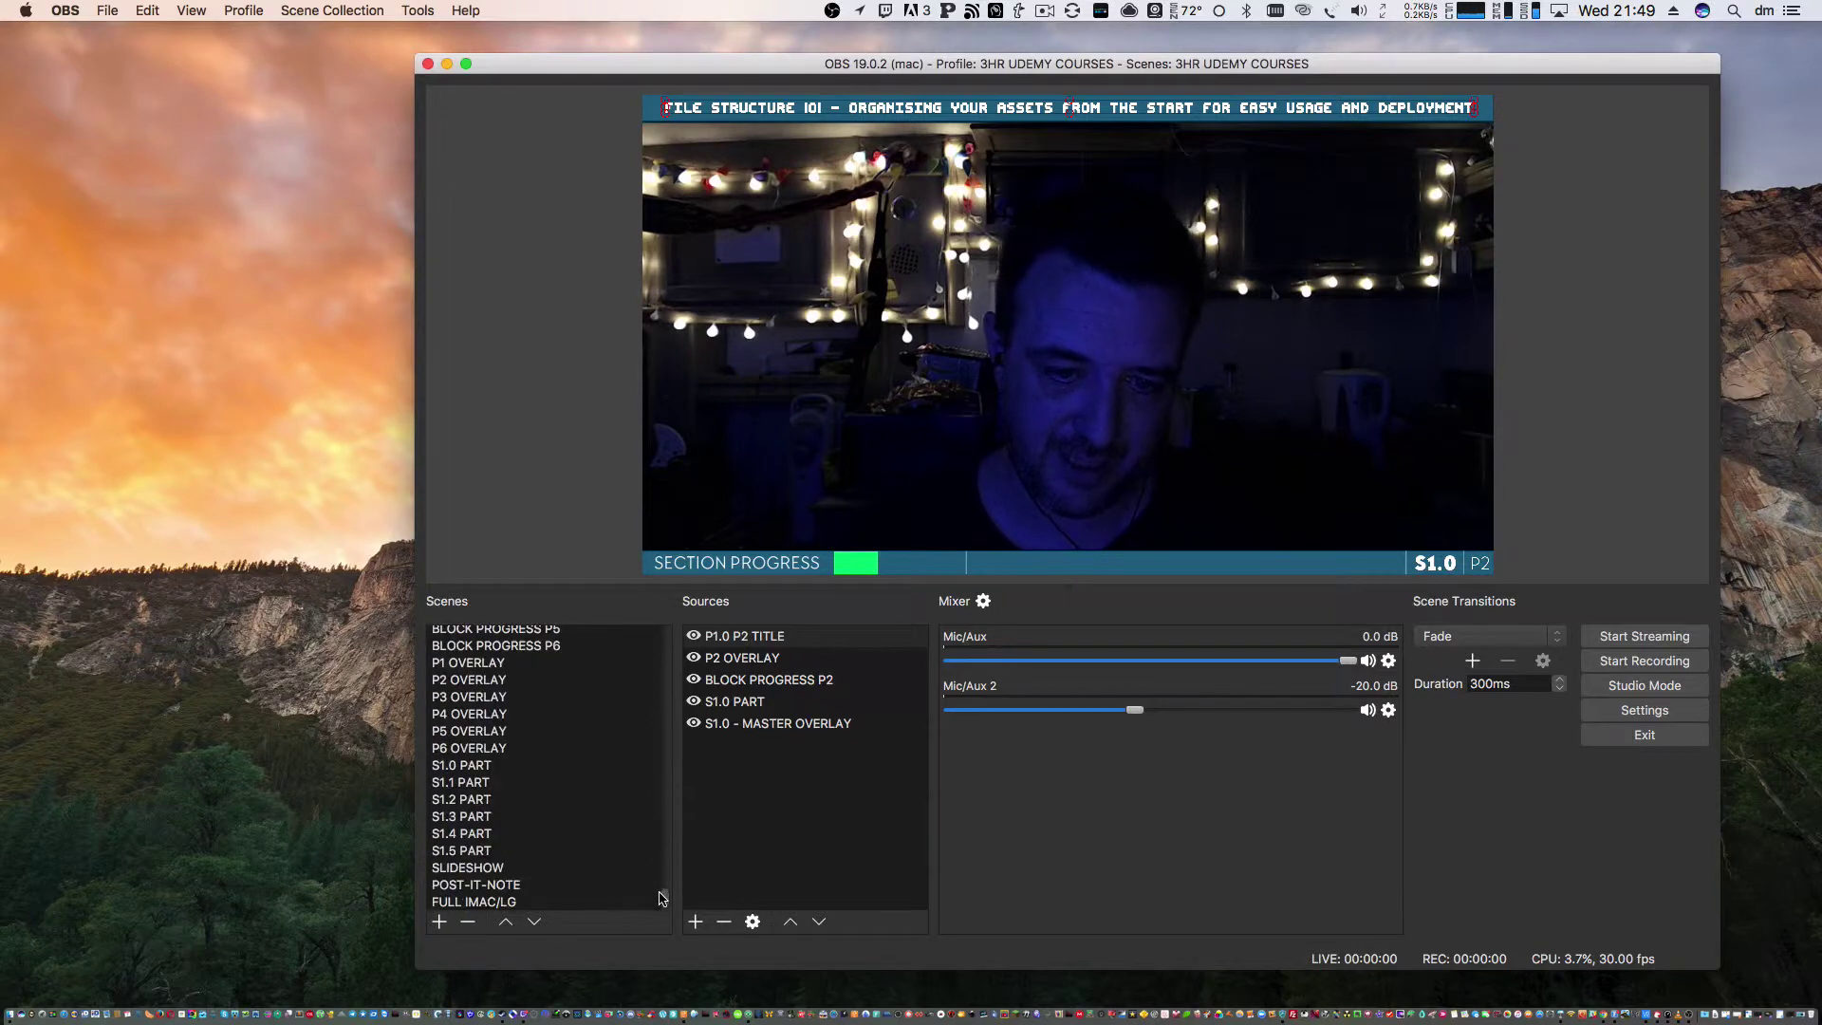
pyautogui.click(485, 766)
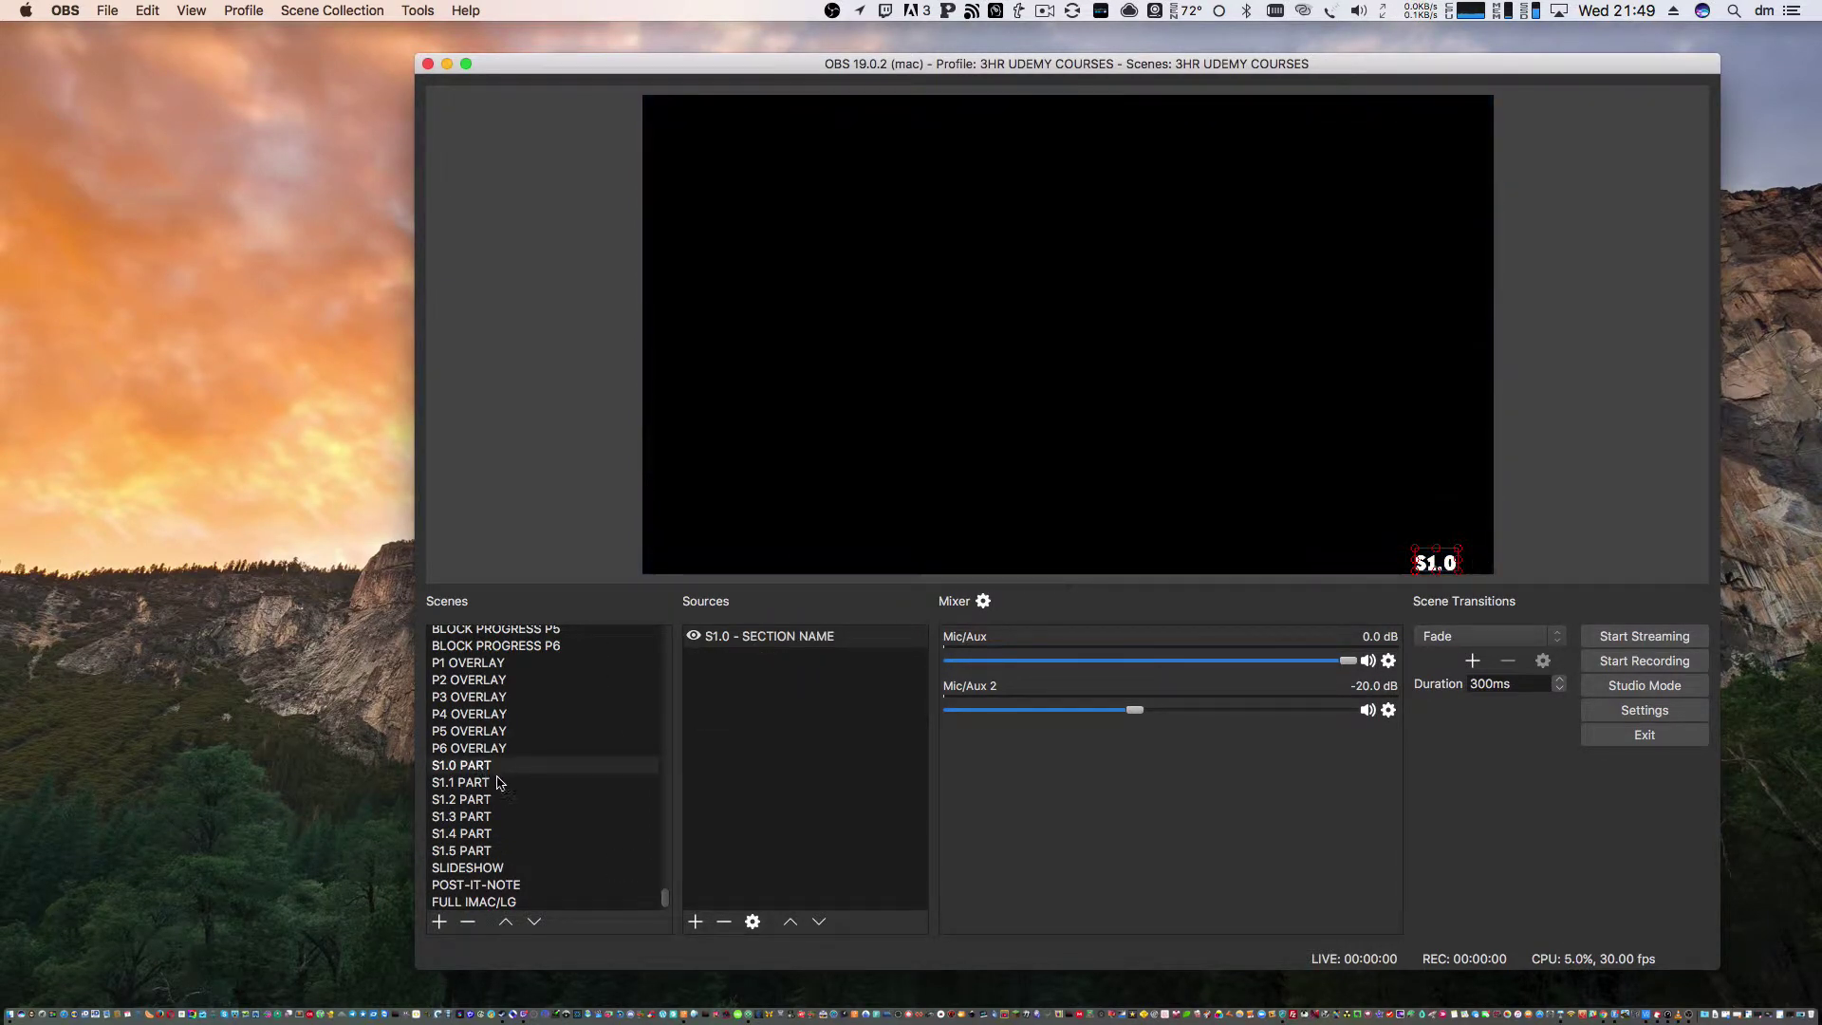
pyautogui.click(498, 784)
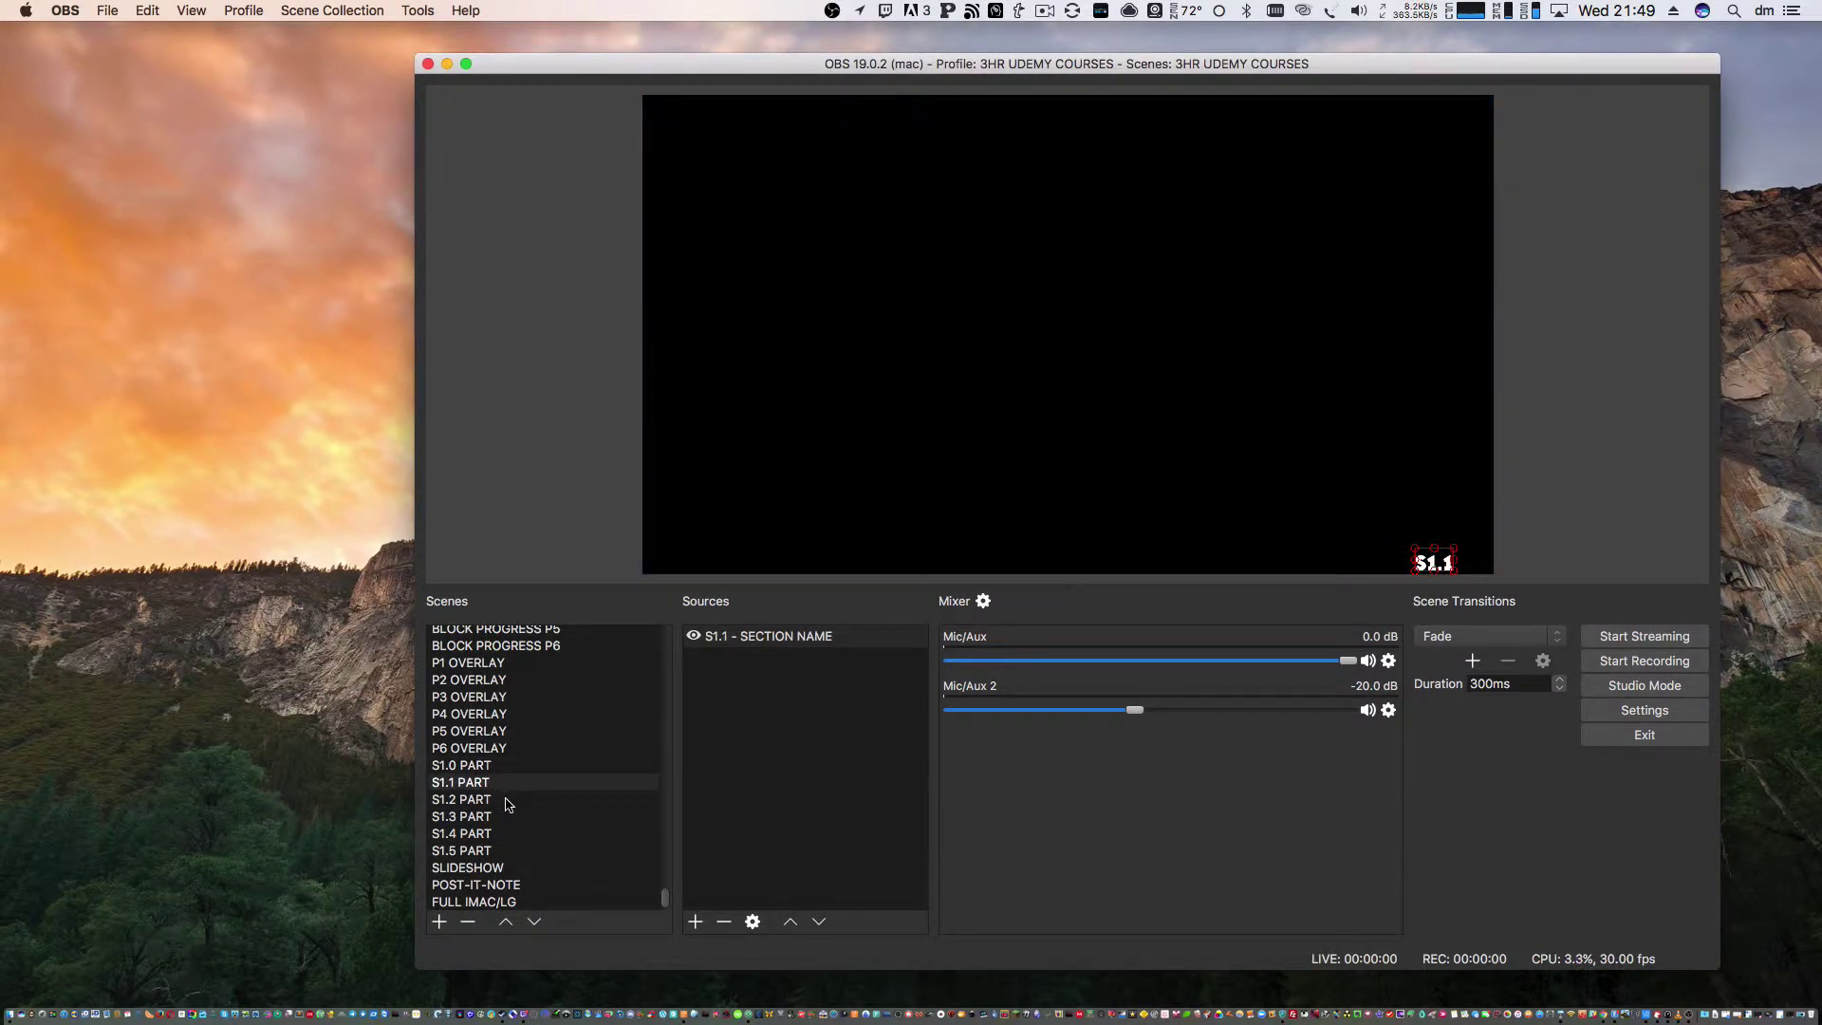
pyautogui.click(488, 814)
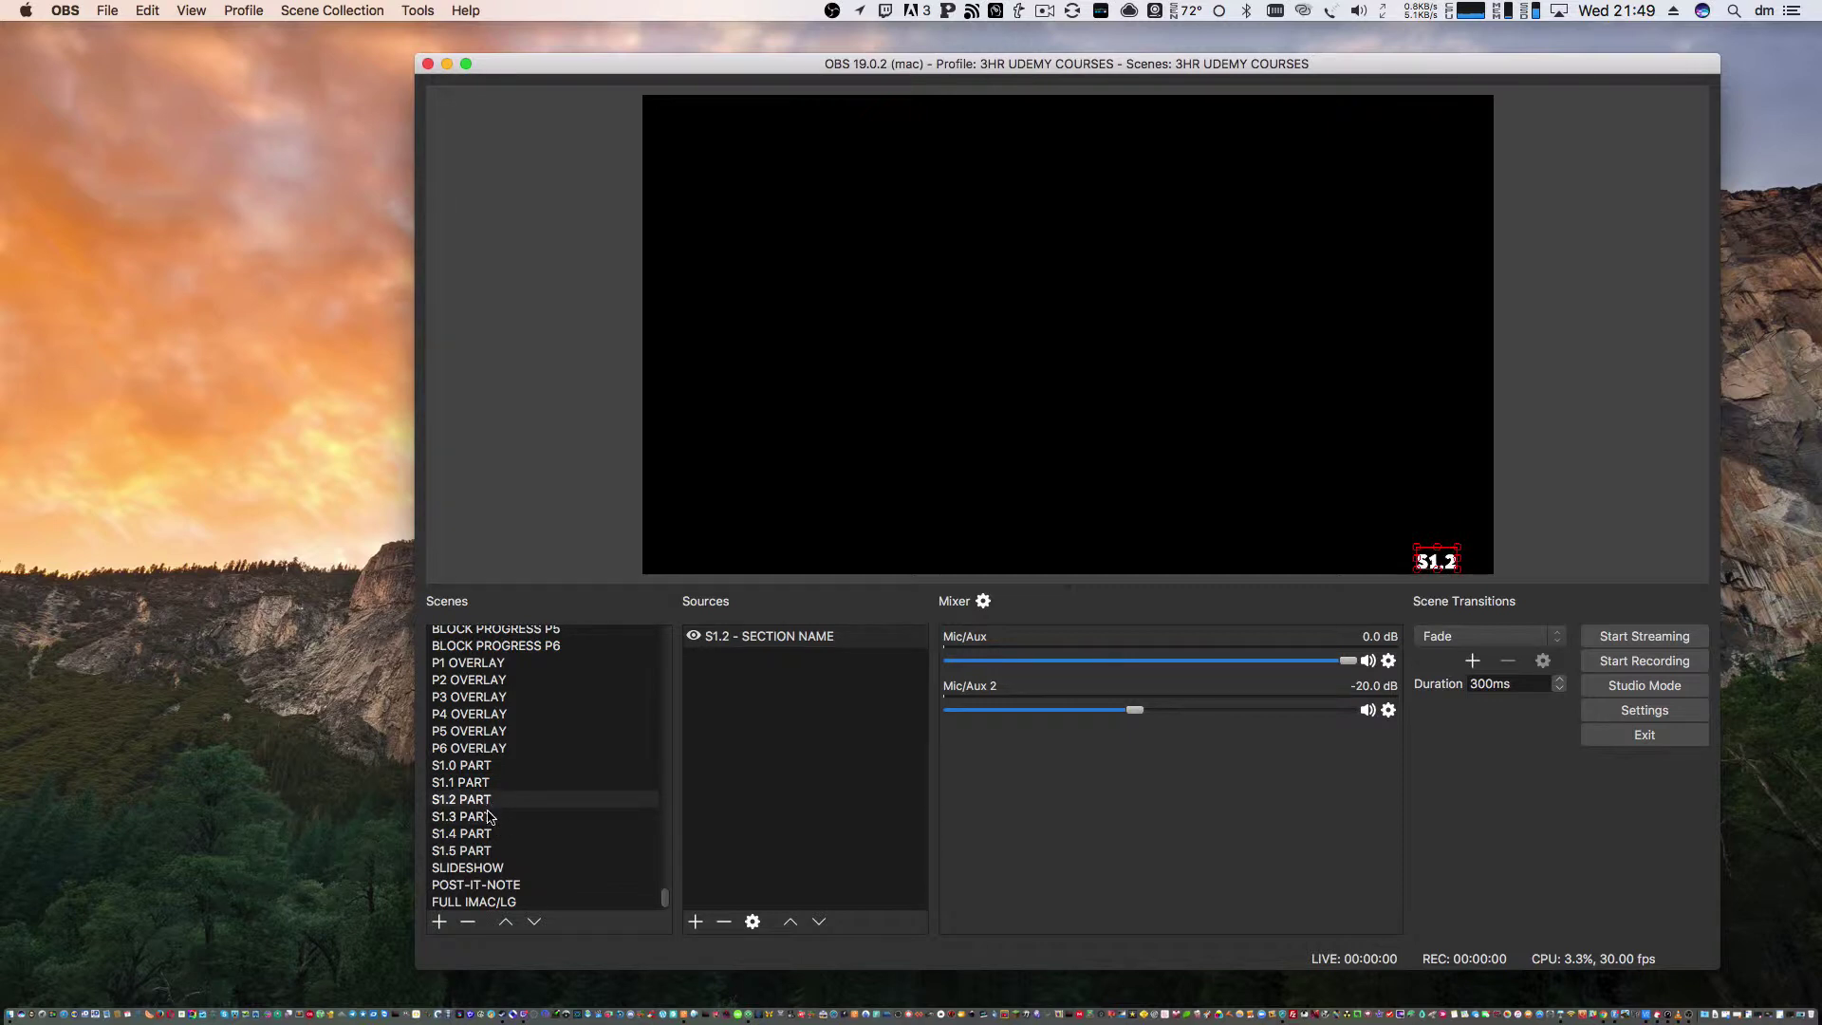
pyautogui.click(493, 834)
pyautogui.click(528, 561)
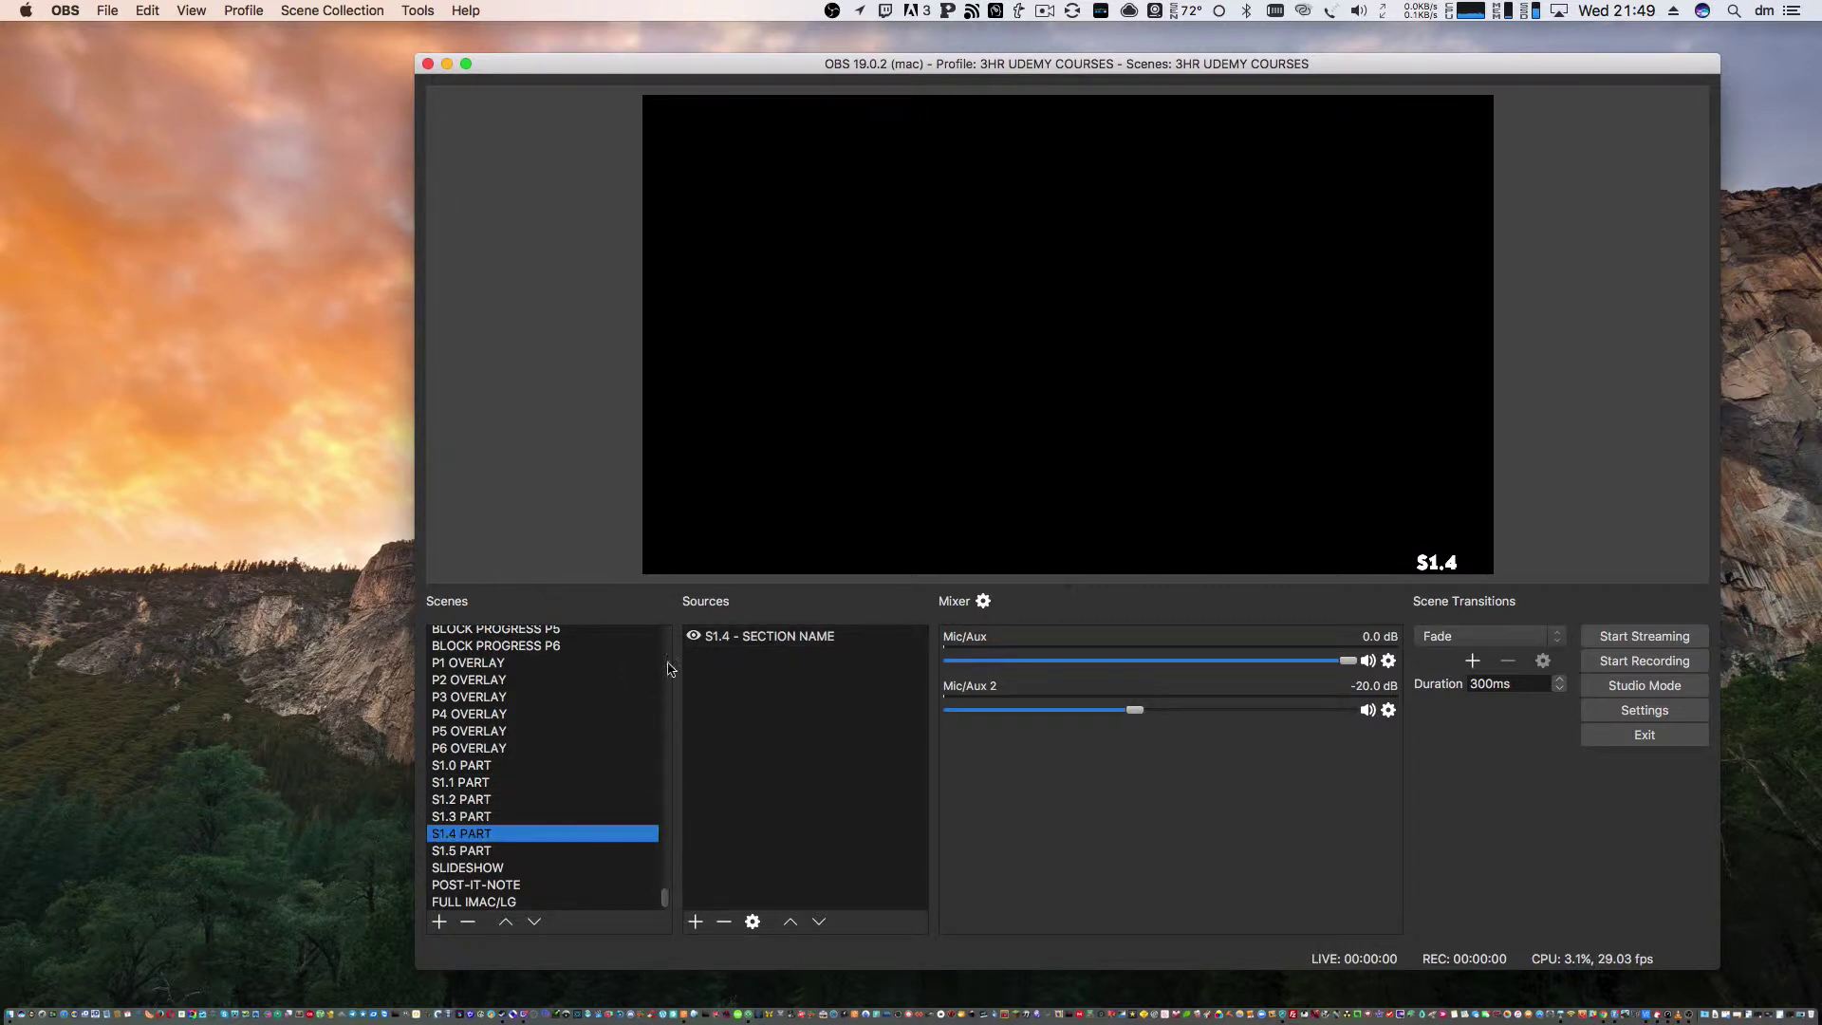
# Show the S1.0 - MASTER OVERLAY scene and look through its list of sources
pyautogui.moveTo(668, 900); pyautogui.dragTo(668, 628)
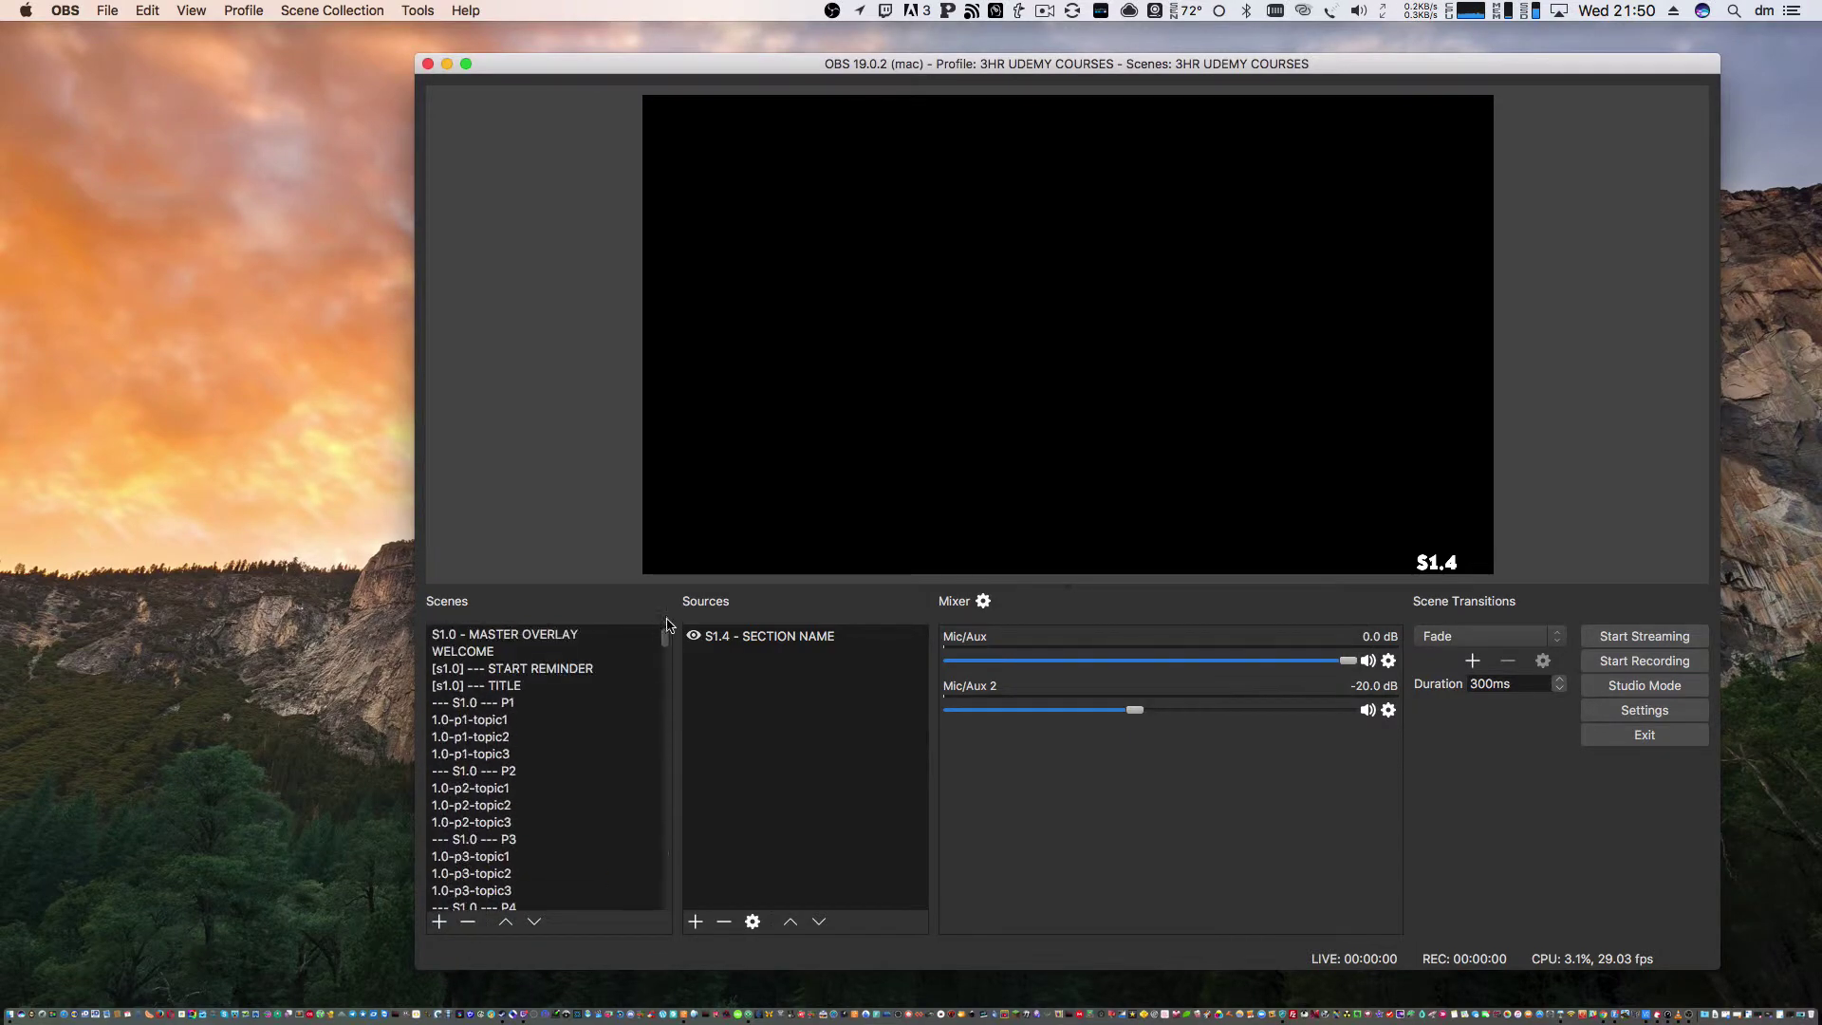
pyautogui.click(574, 633)
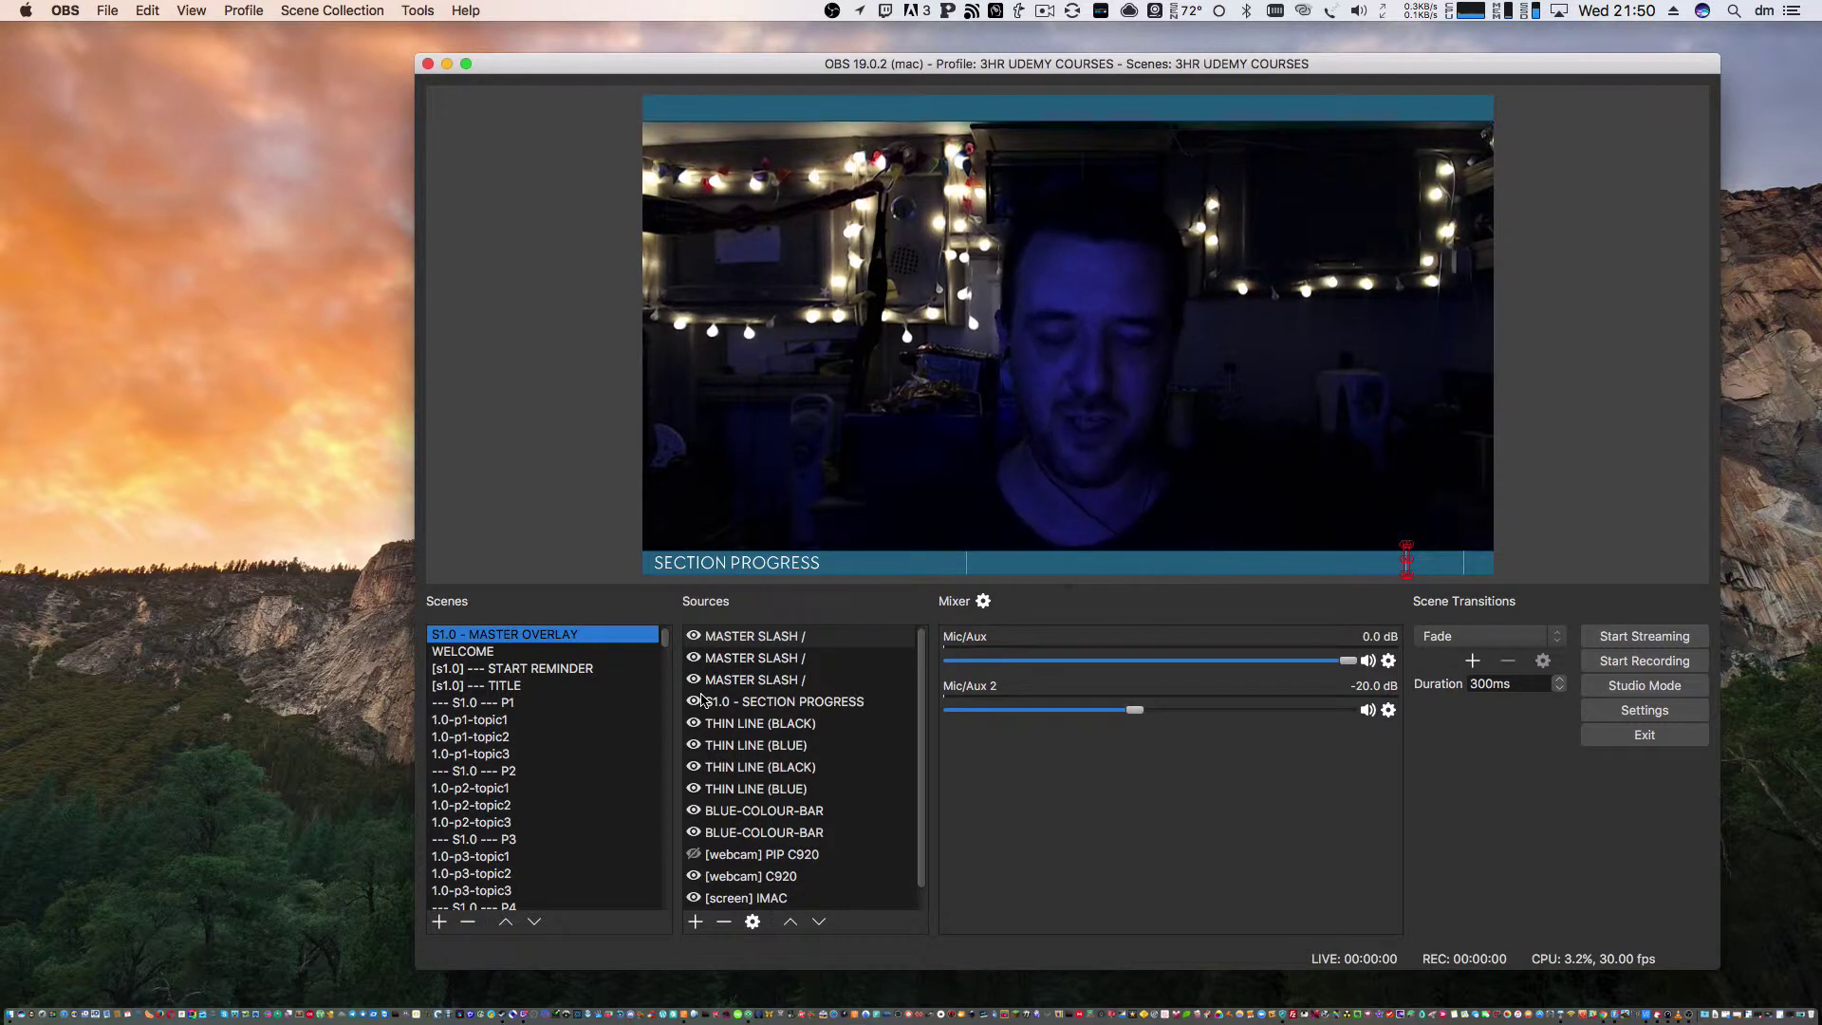
pyautogui.click(920, 761)
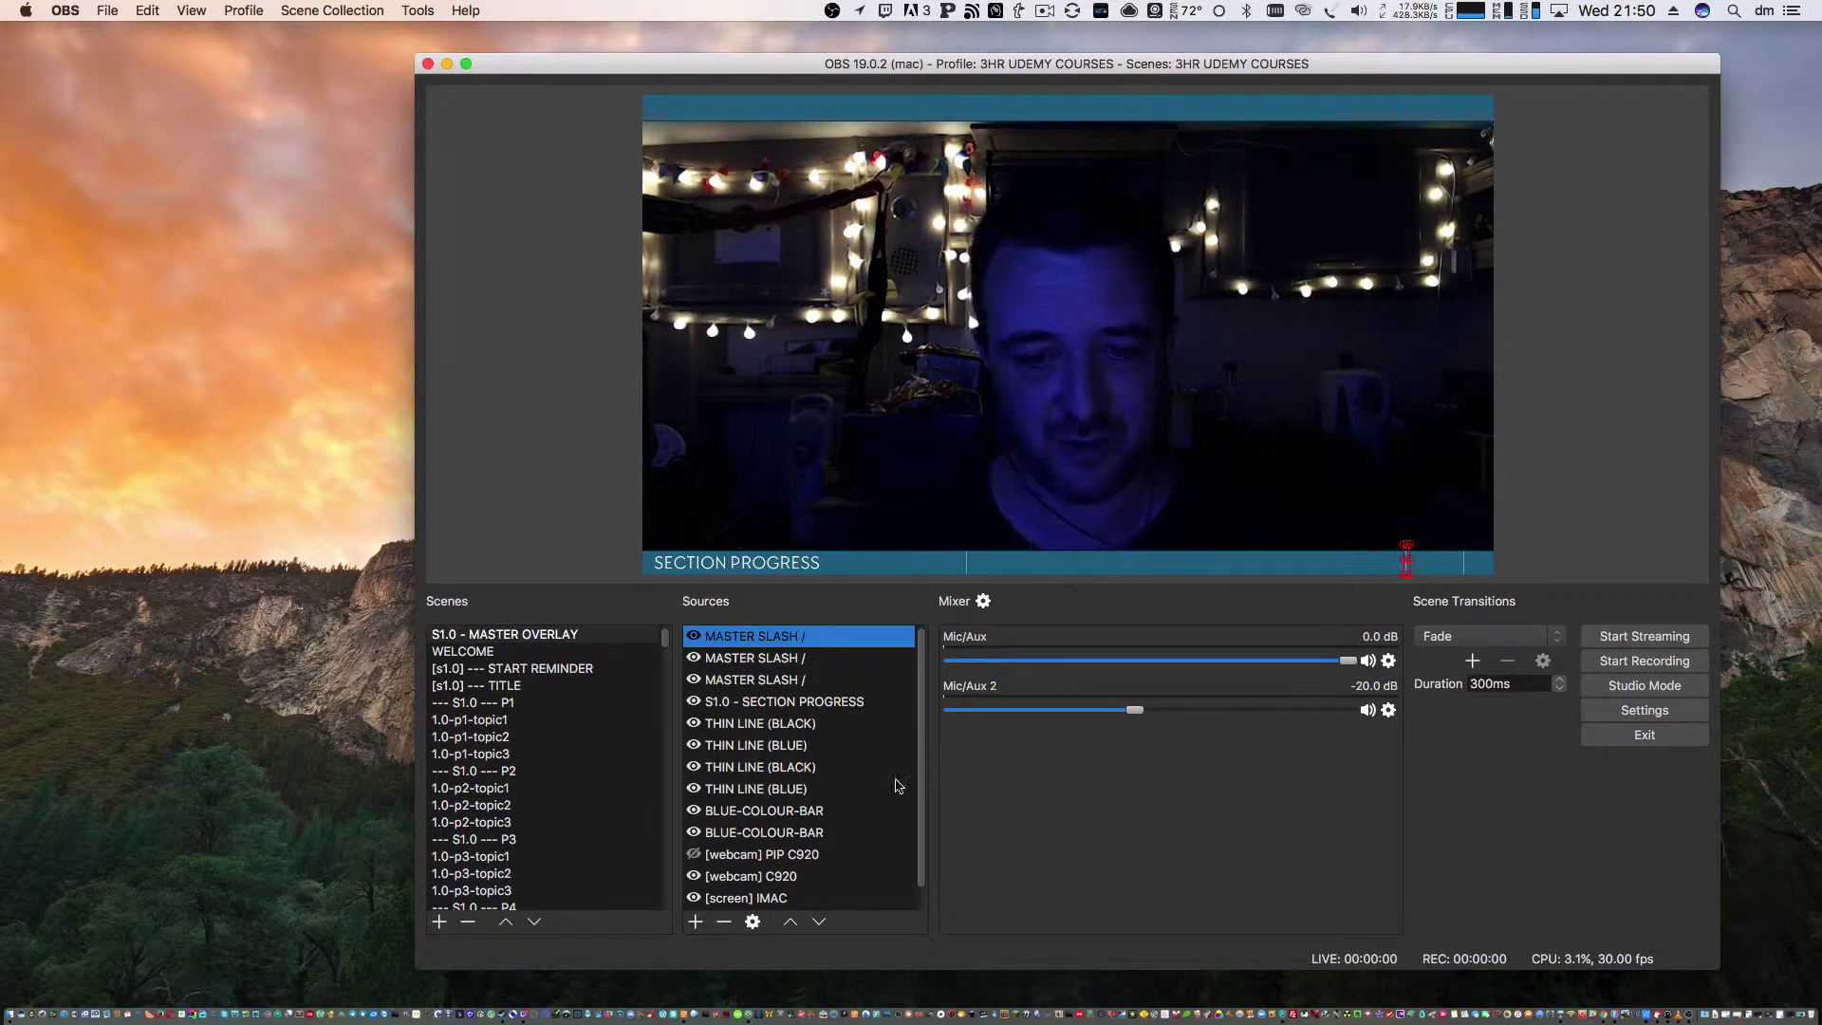
pyautogui.scroll(-1, 899, 786)
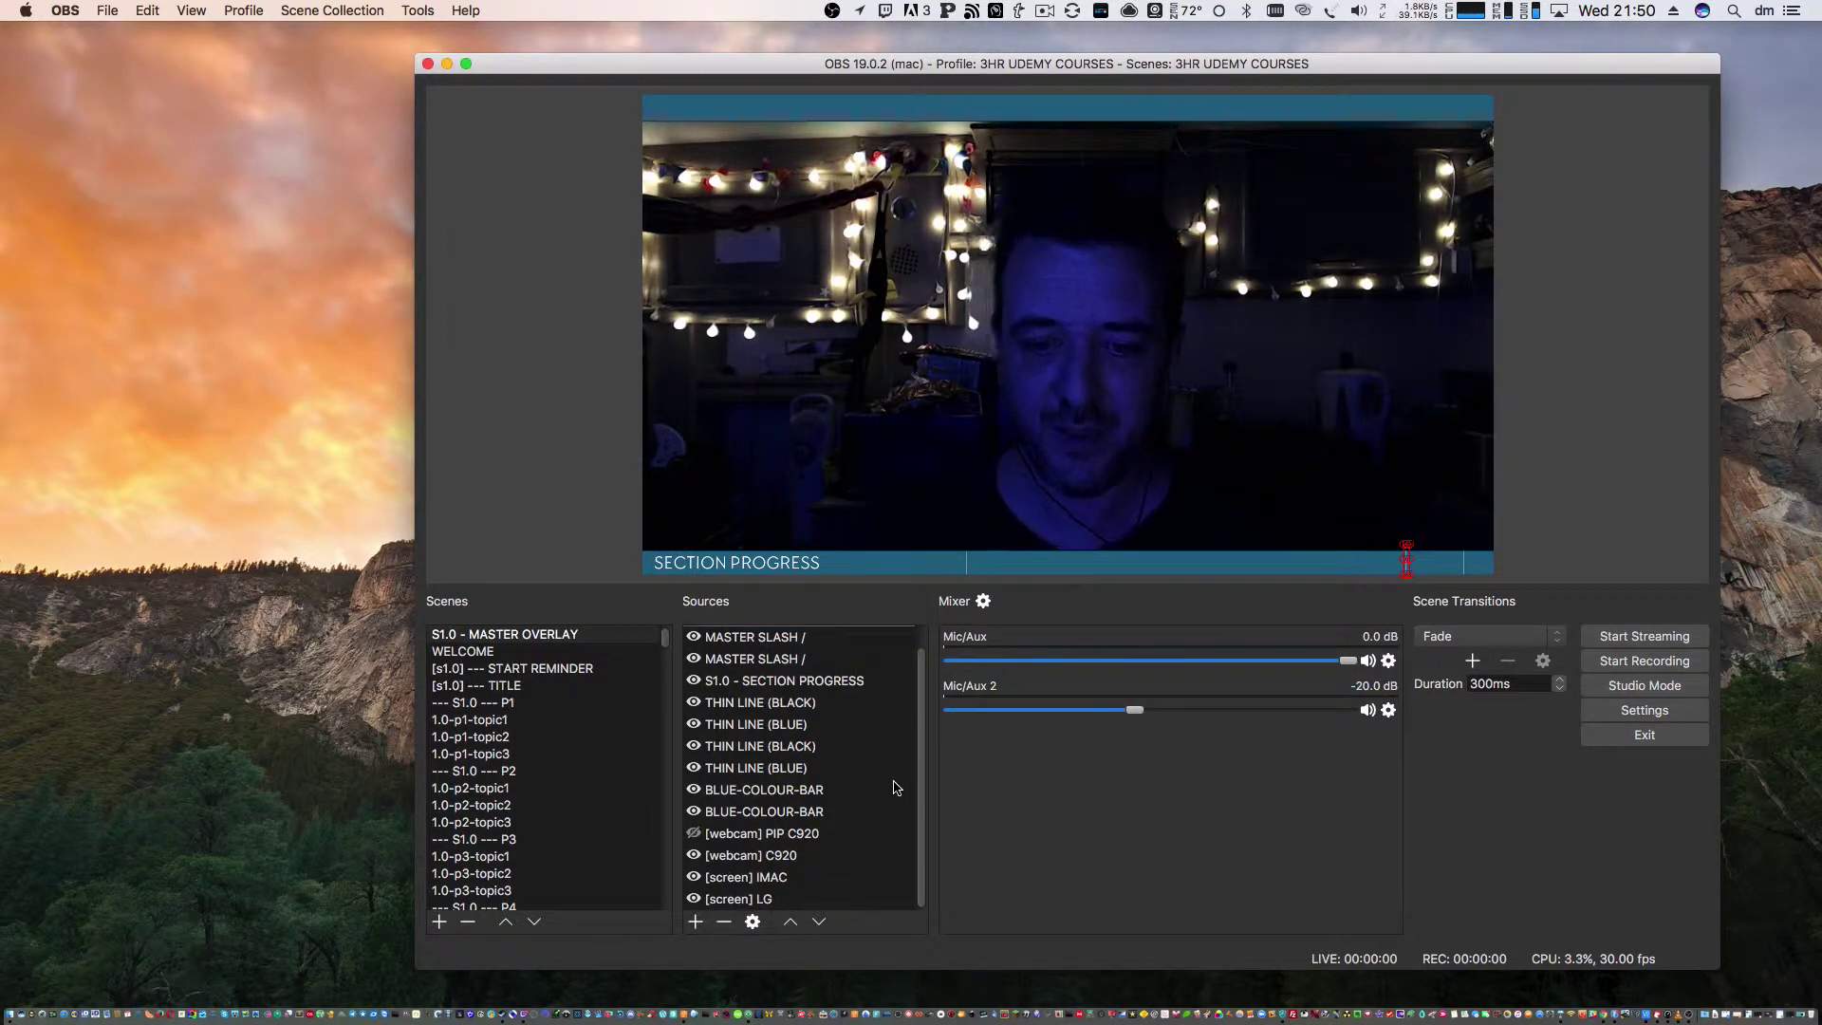
# Switch through the --- S1.0 --- P4, P5 and P6 scenes and clear the selection outline on P6
pyautogui.scroll(-3, 540, 792)
pyautogui.click(531, 754)
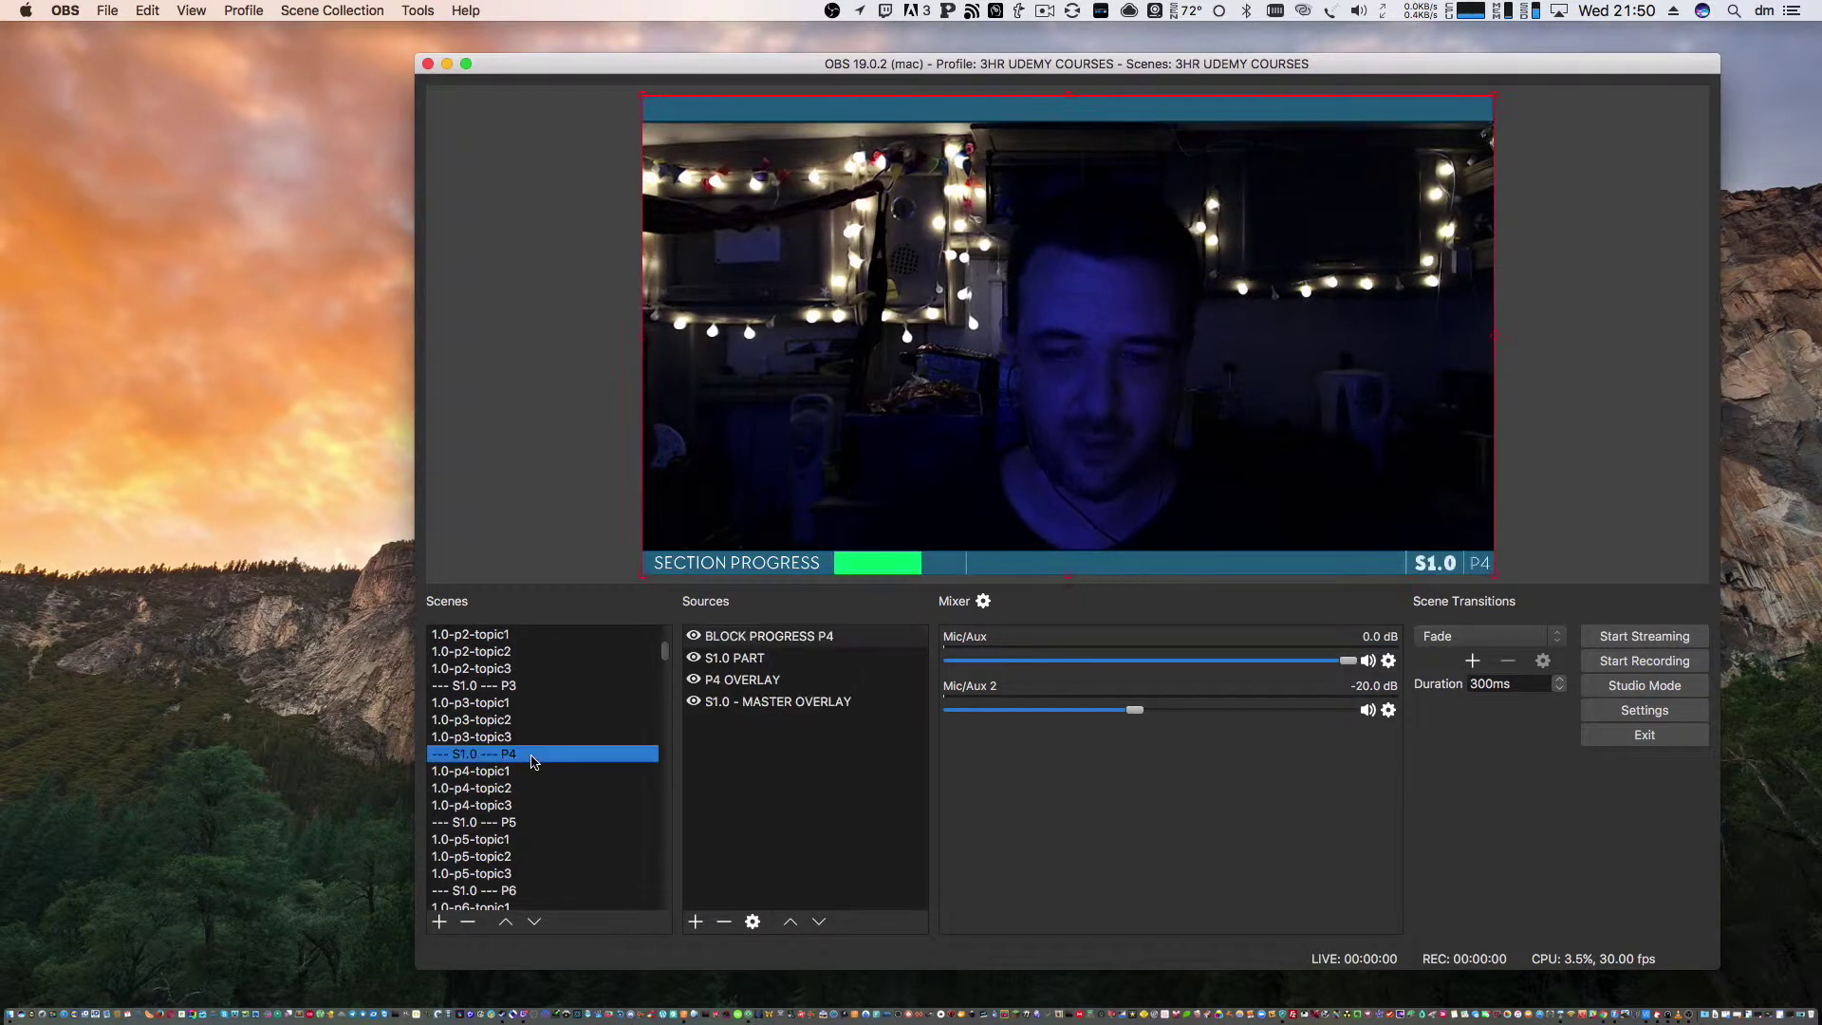
pyautogui.click(521, 822)
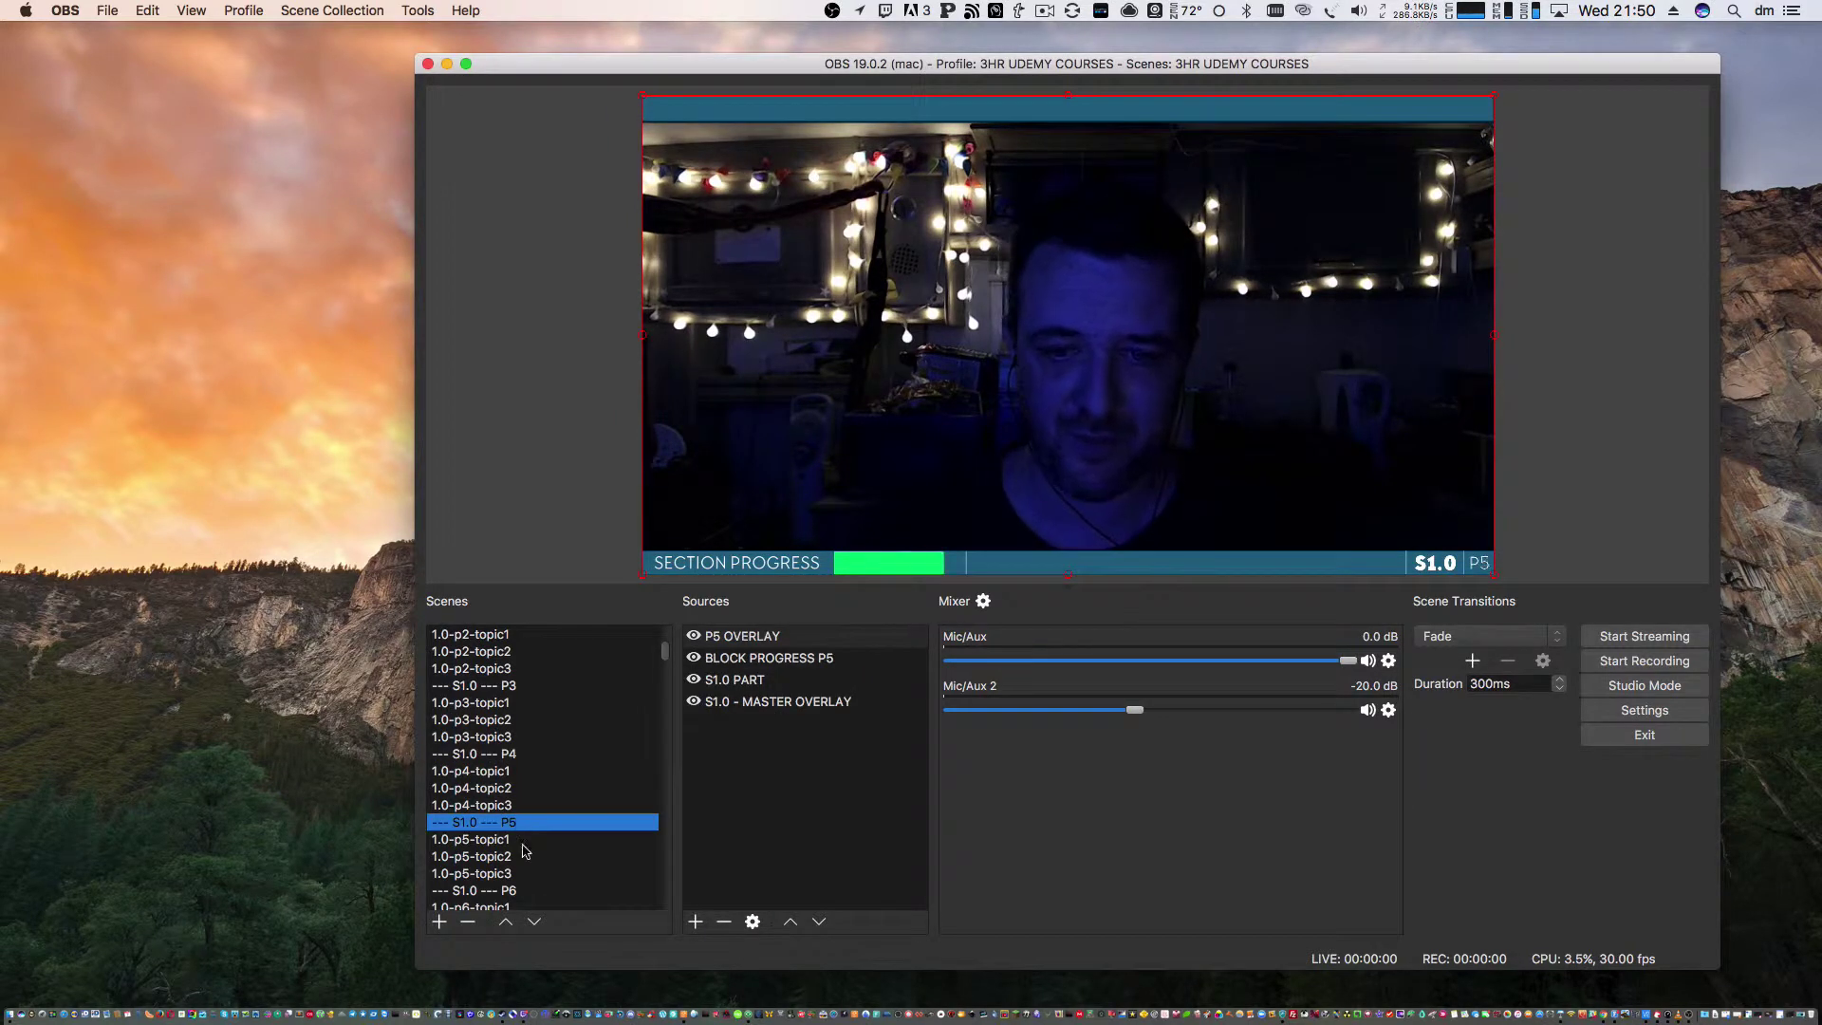
pyautogui.click(531, 890)
pyautogui.click(530, 535)
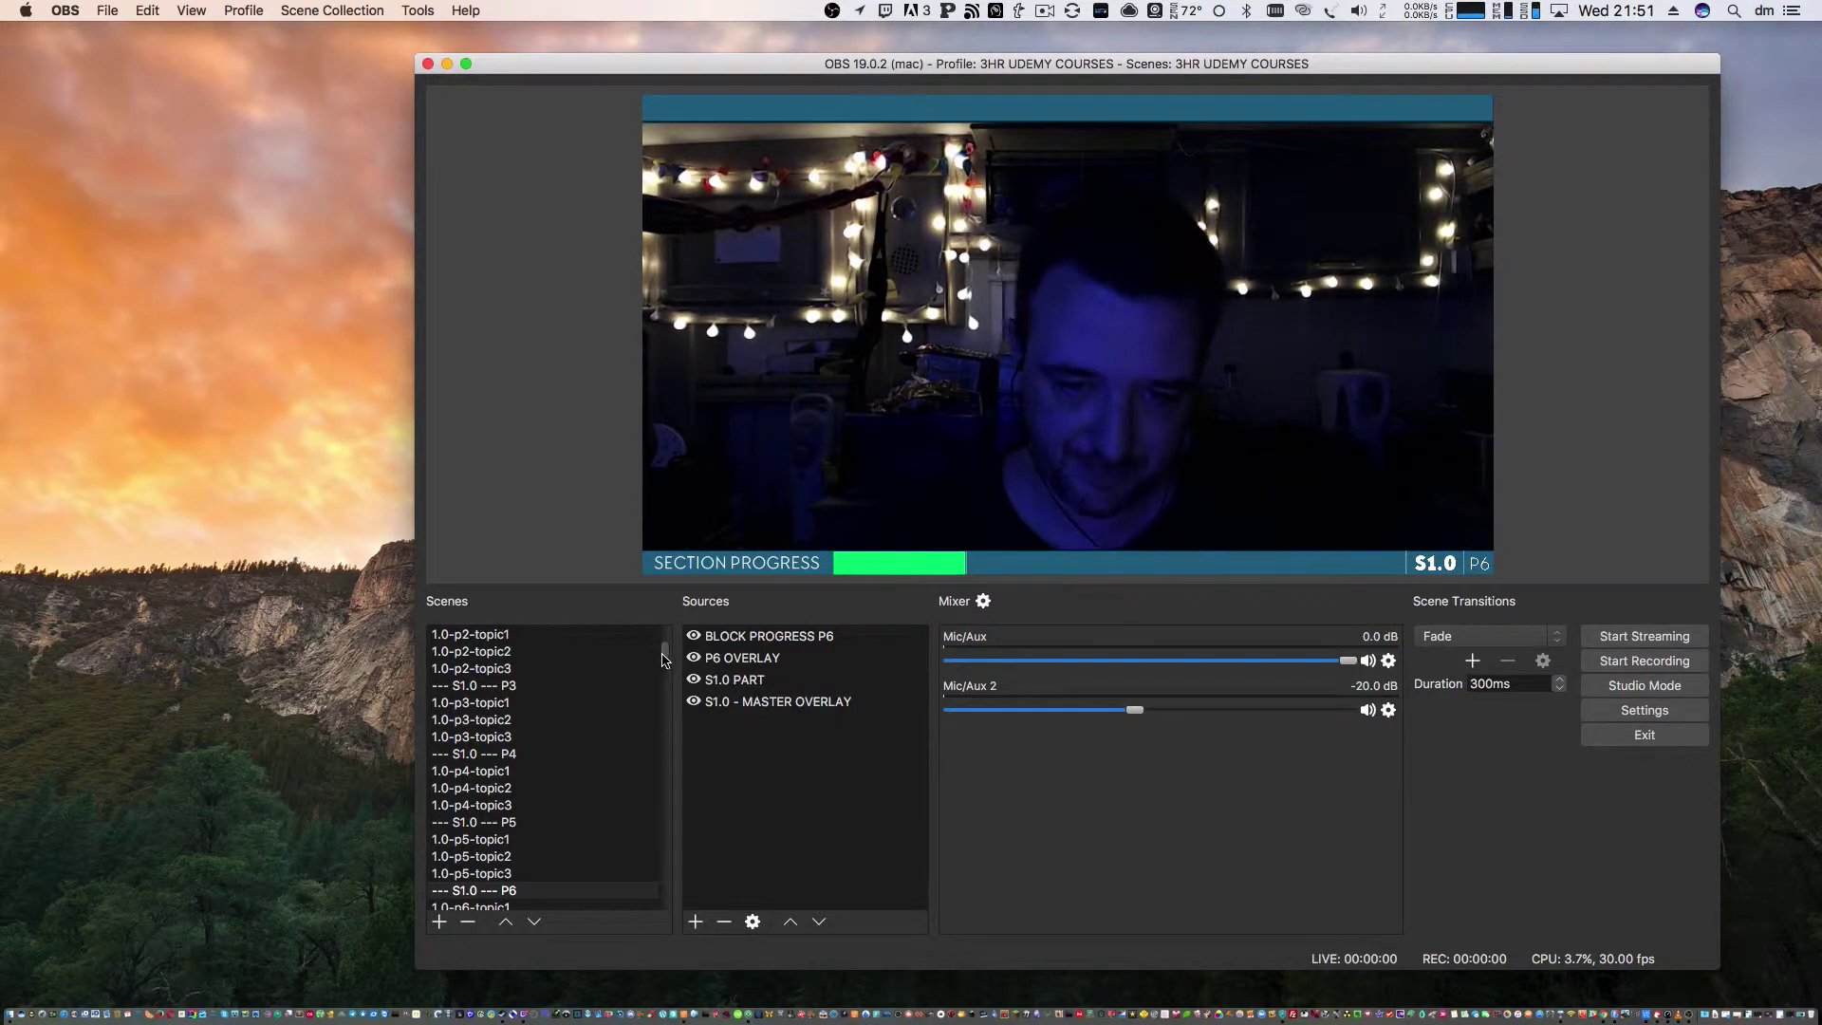
# Switch to Keynote, view the numbered section outline slide of The OBS Live Streaming Almanac 2017, and minimise the presentation window
pyautogui.scroll(3, 664, 660)
pyautogui.press('super+Tab')
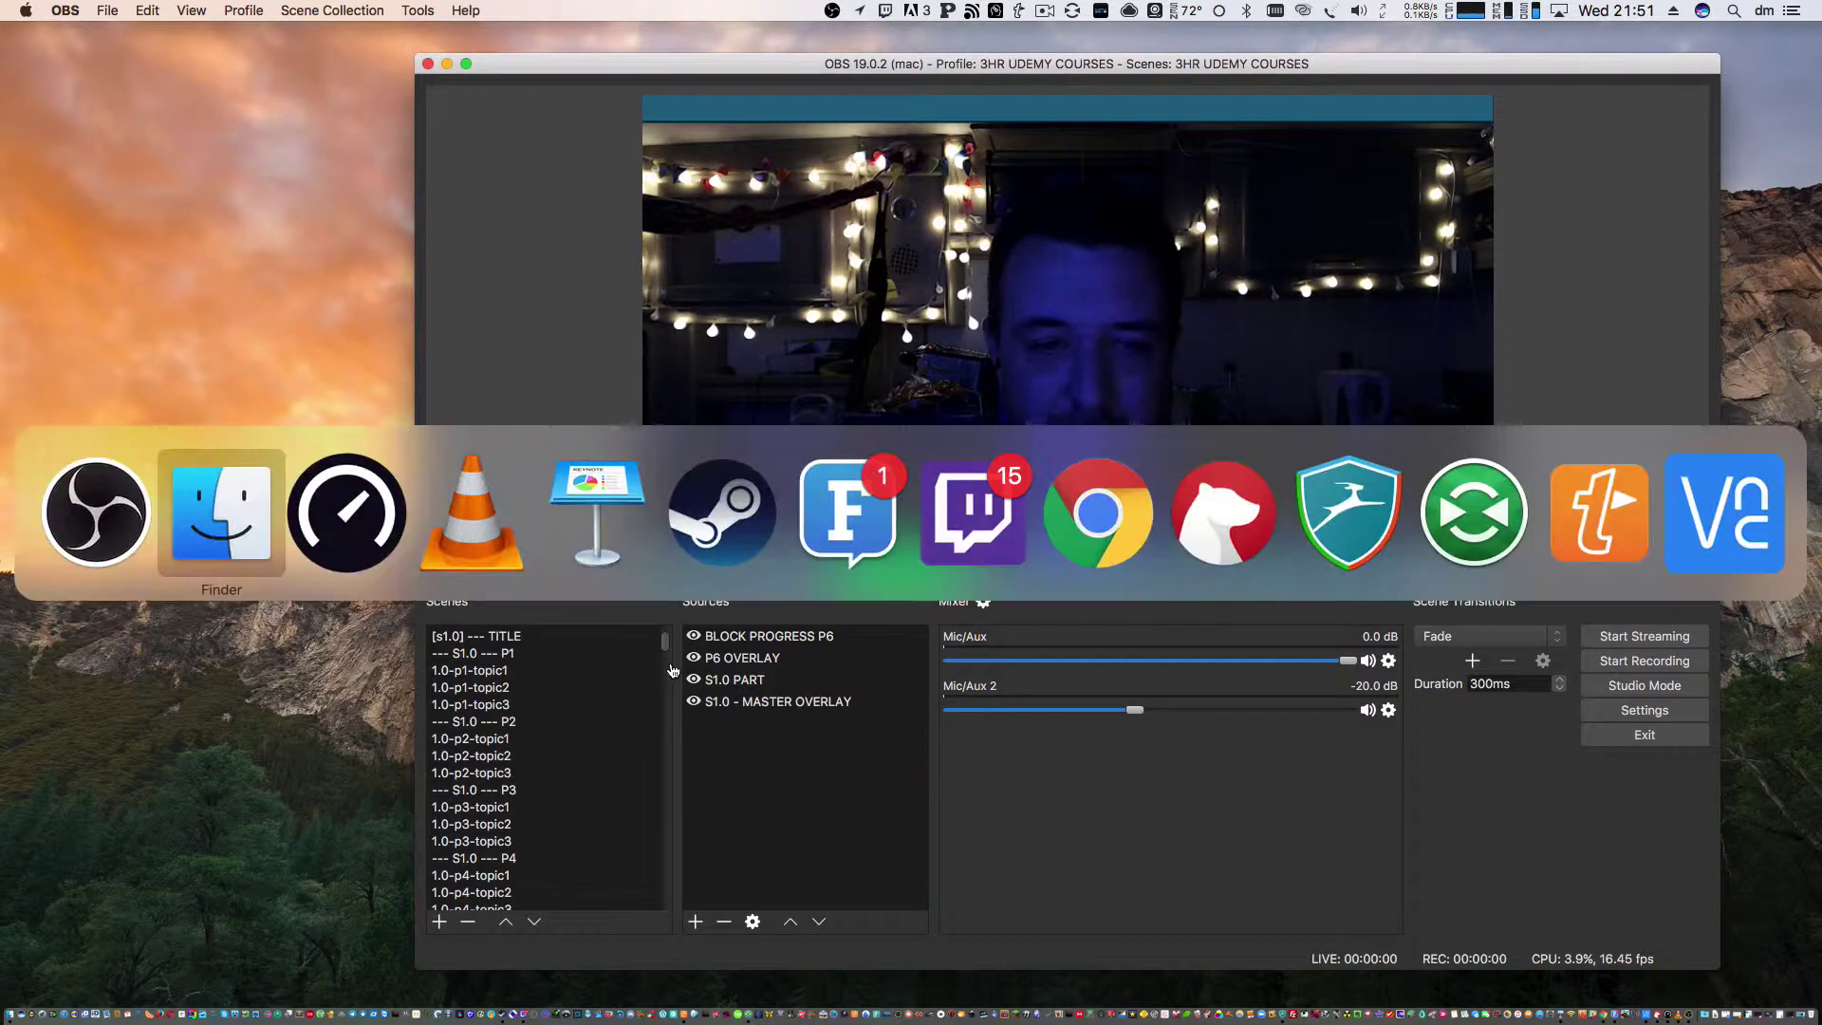
pyautogui.click(550, 541)
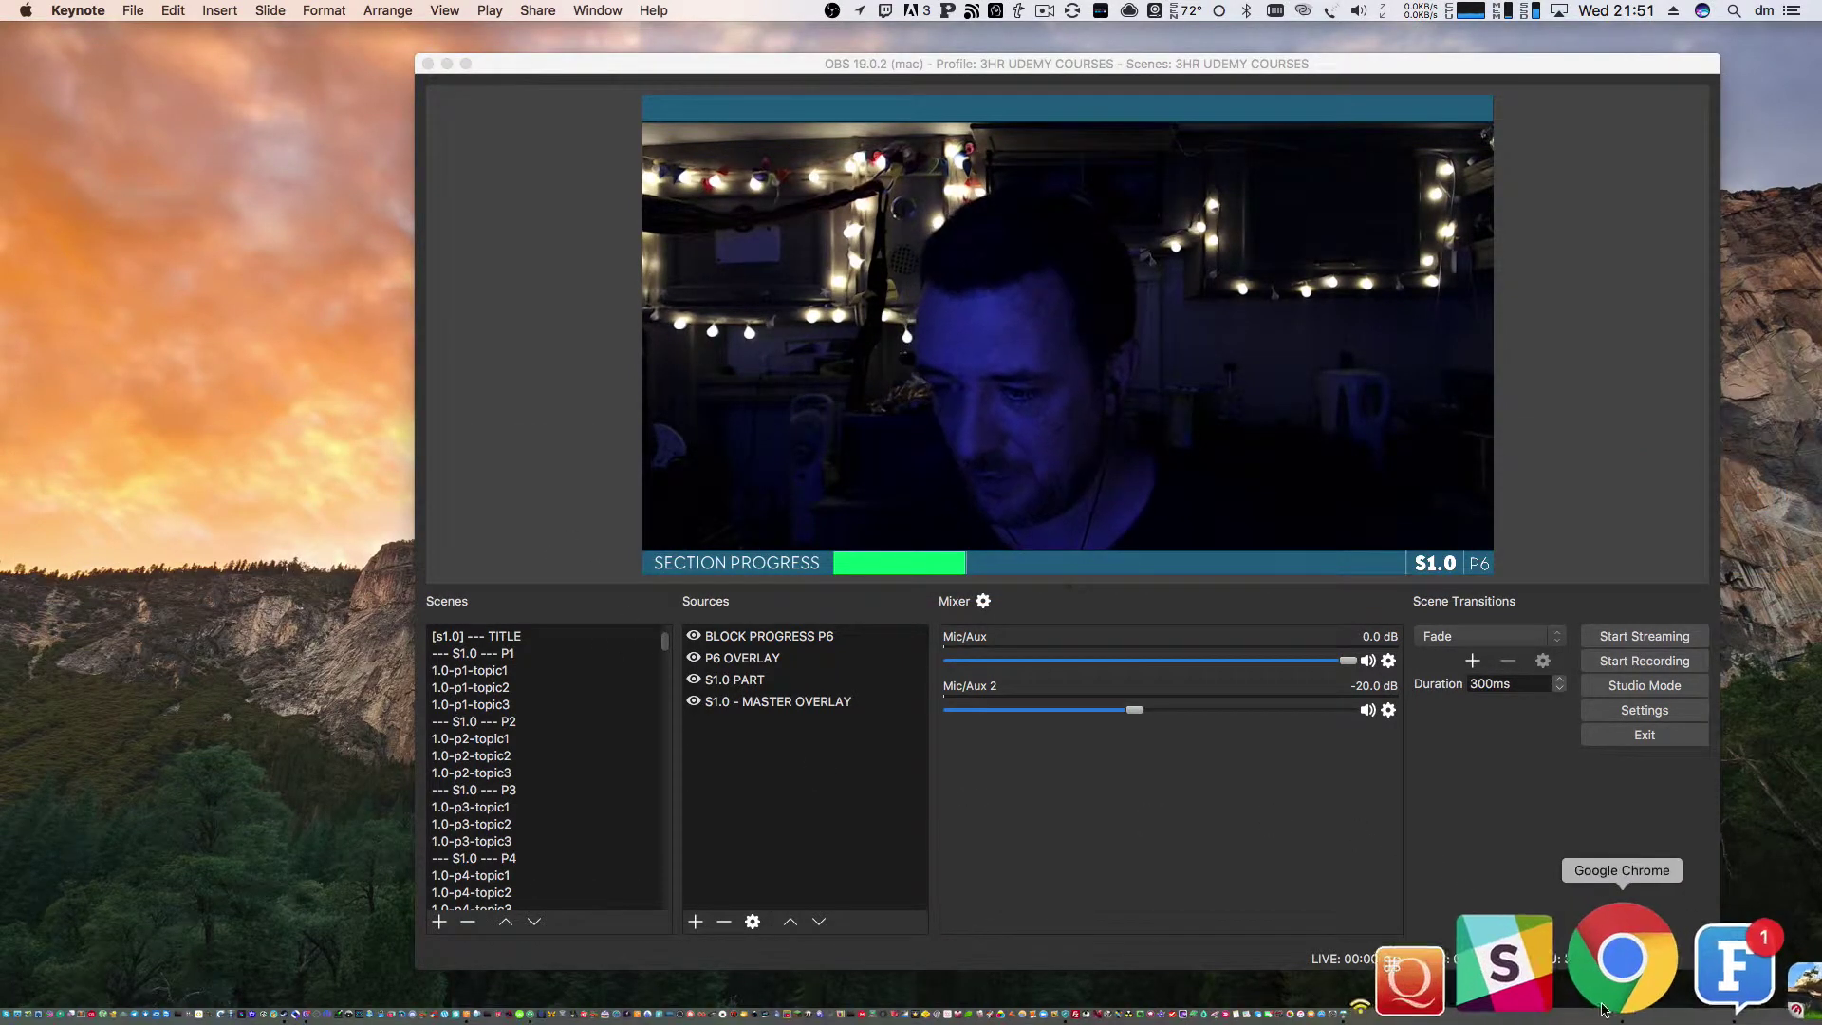
pyautogui.click(1582, 987)
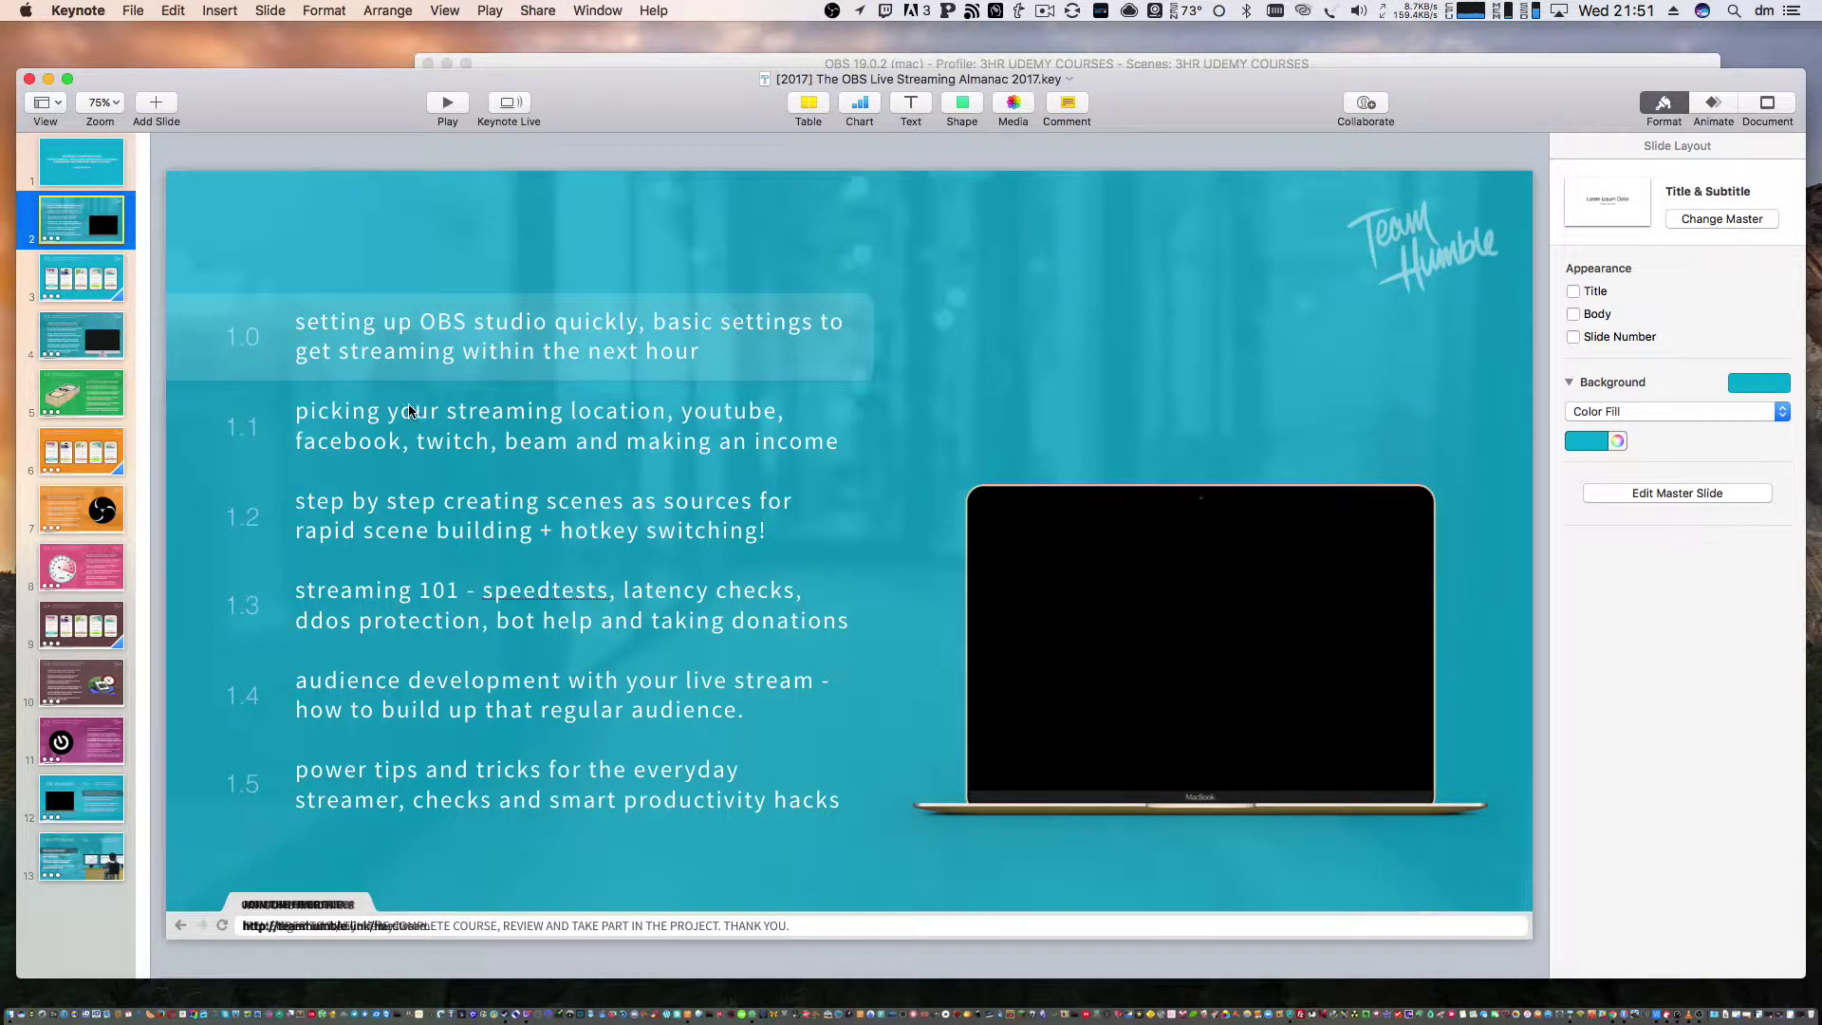
pyautogui.click(49, 79)
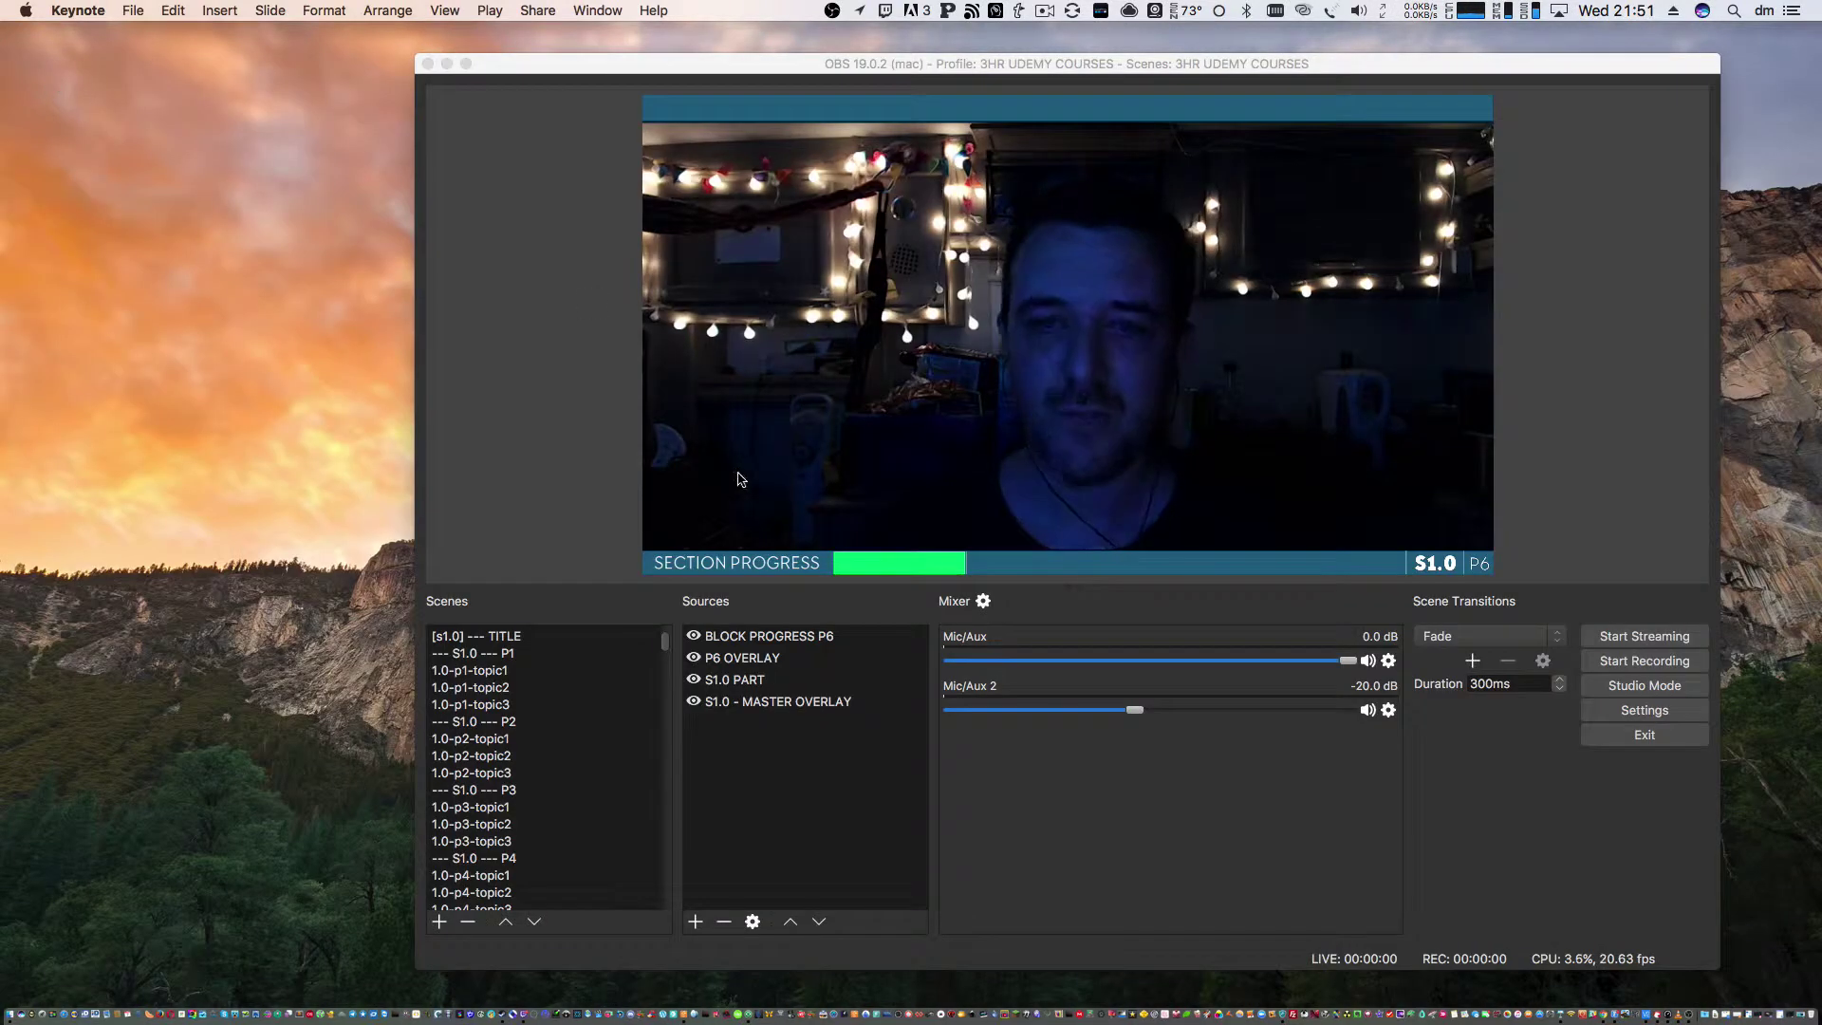
# Show in turn the --- ADD UP THE TIME --- S1.0, [s1.1] START REMINDER, [s1.1] TITLE and --- S1.1 --- P1 scenes in OBS
pyautogui.click(669, 655)
pyautogui.scroll(3, 669, 655)
pyautogui.scroll(-10, 669, 654)
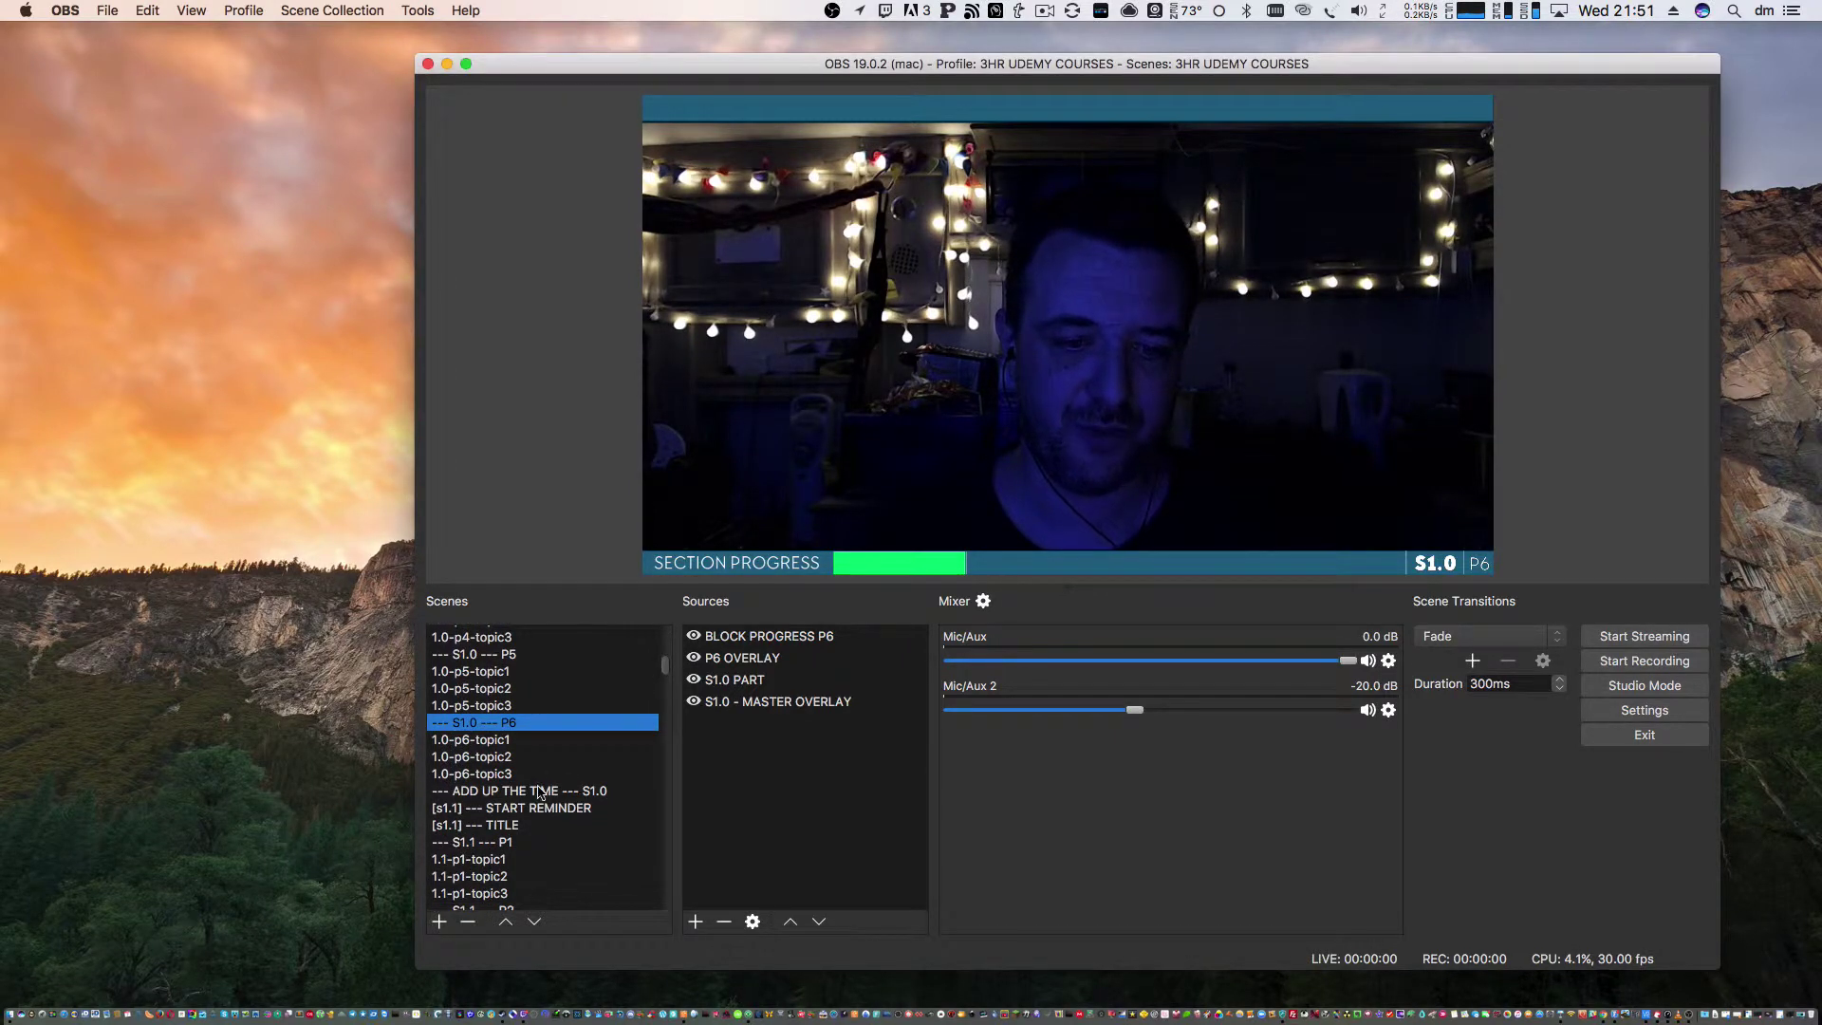
pyautogui.click(538, 793)
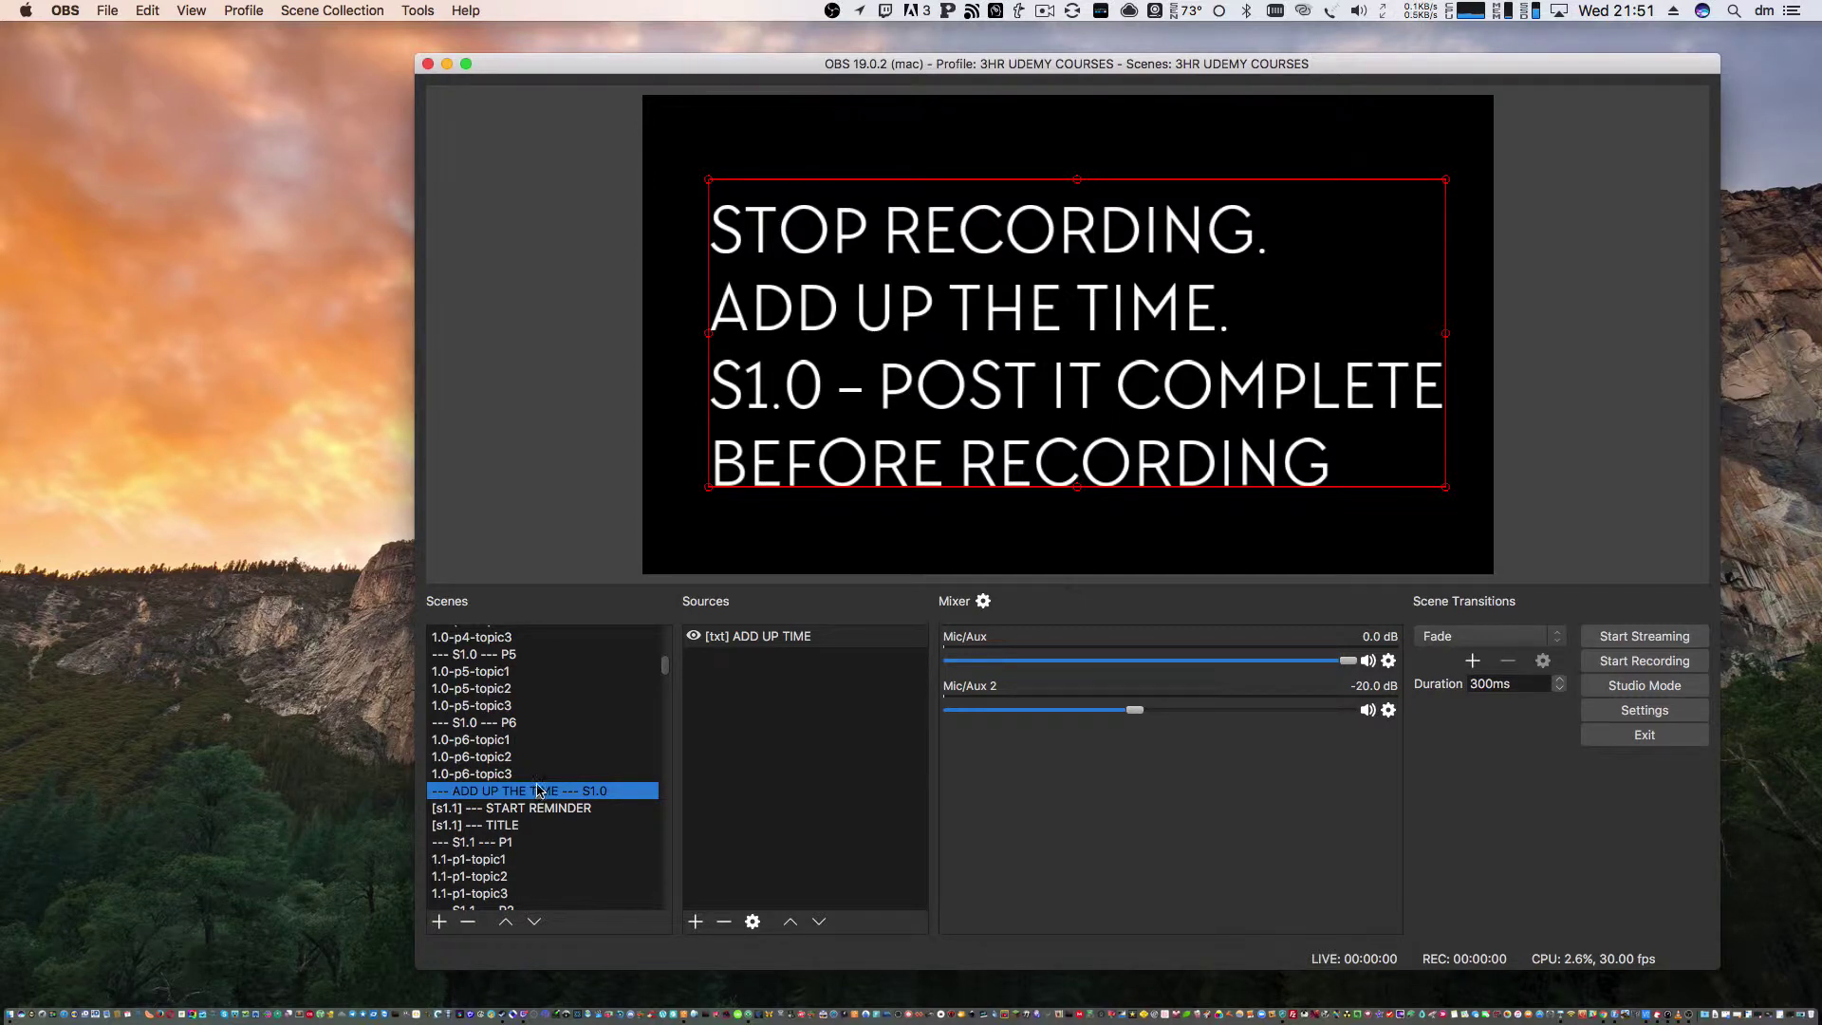
pyautogui.click(538, 809)
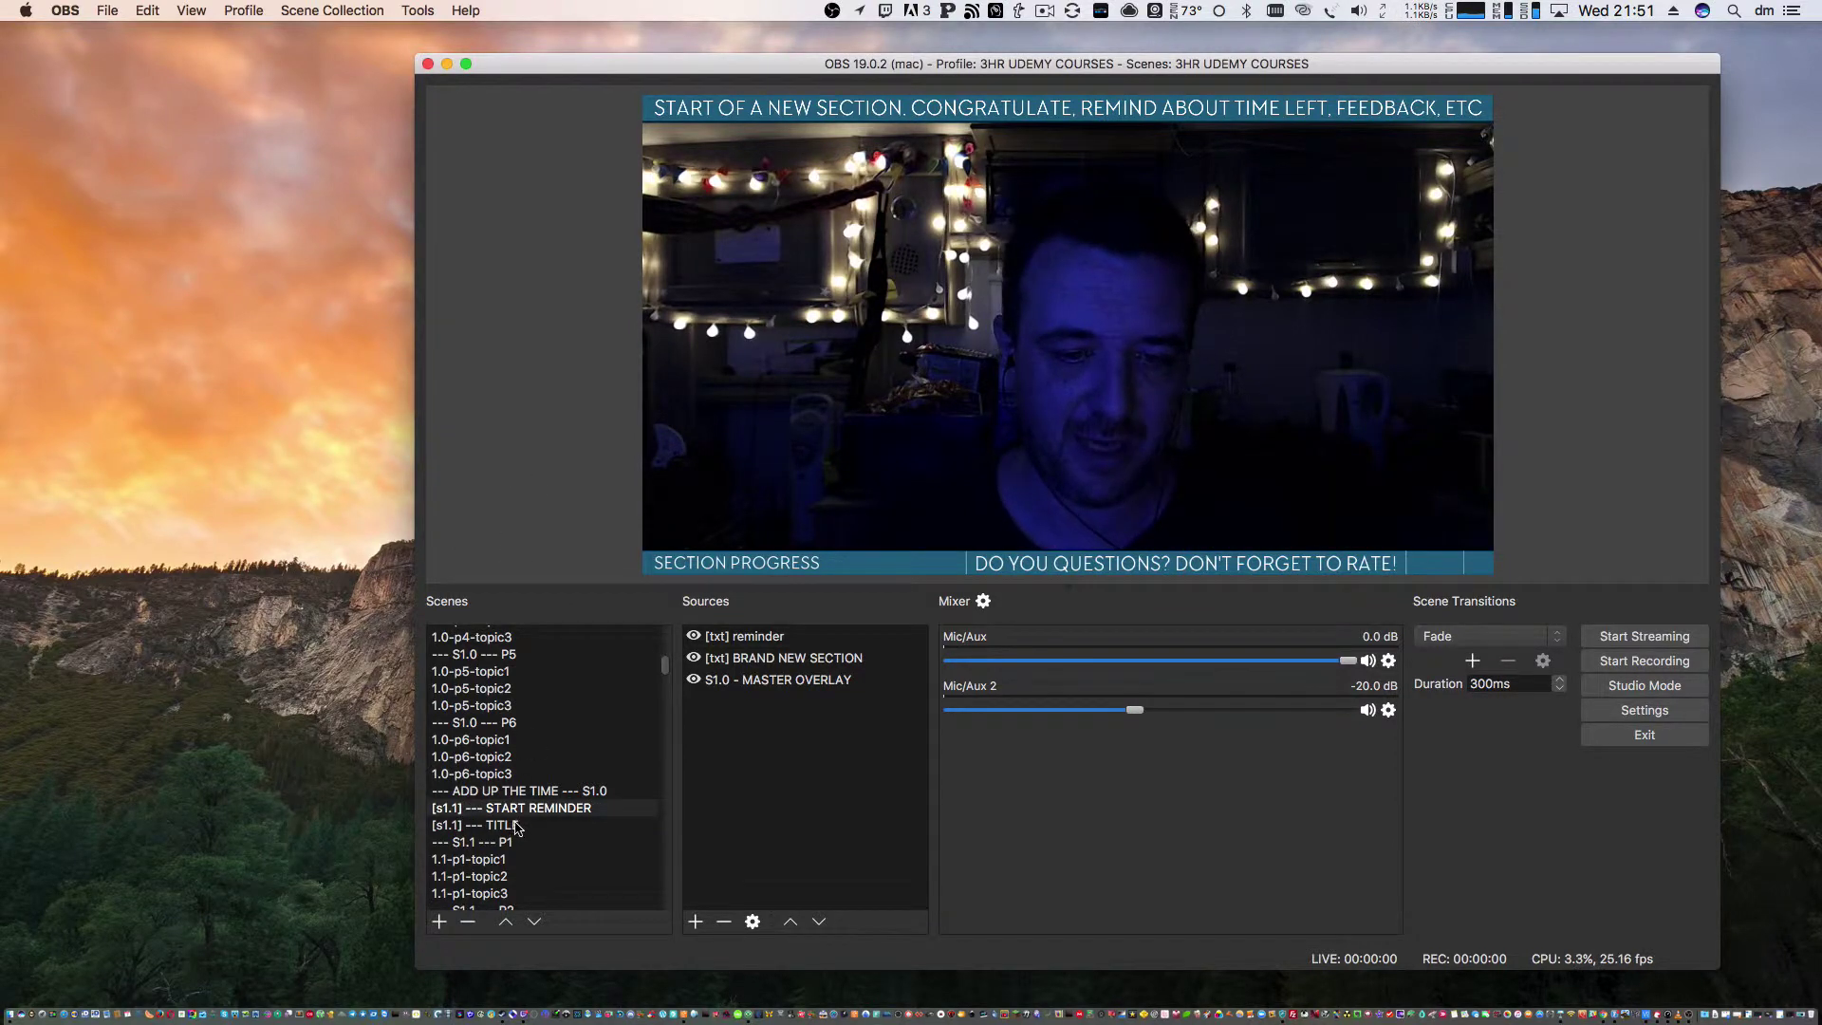
pyautogui.click(521, 826)
pyautogui.click(527, 842)
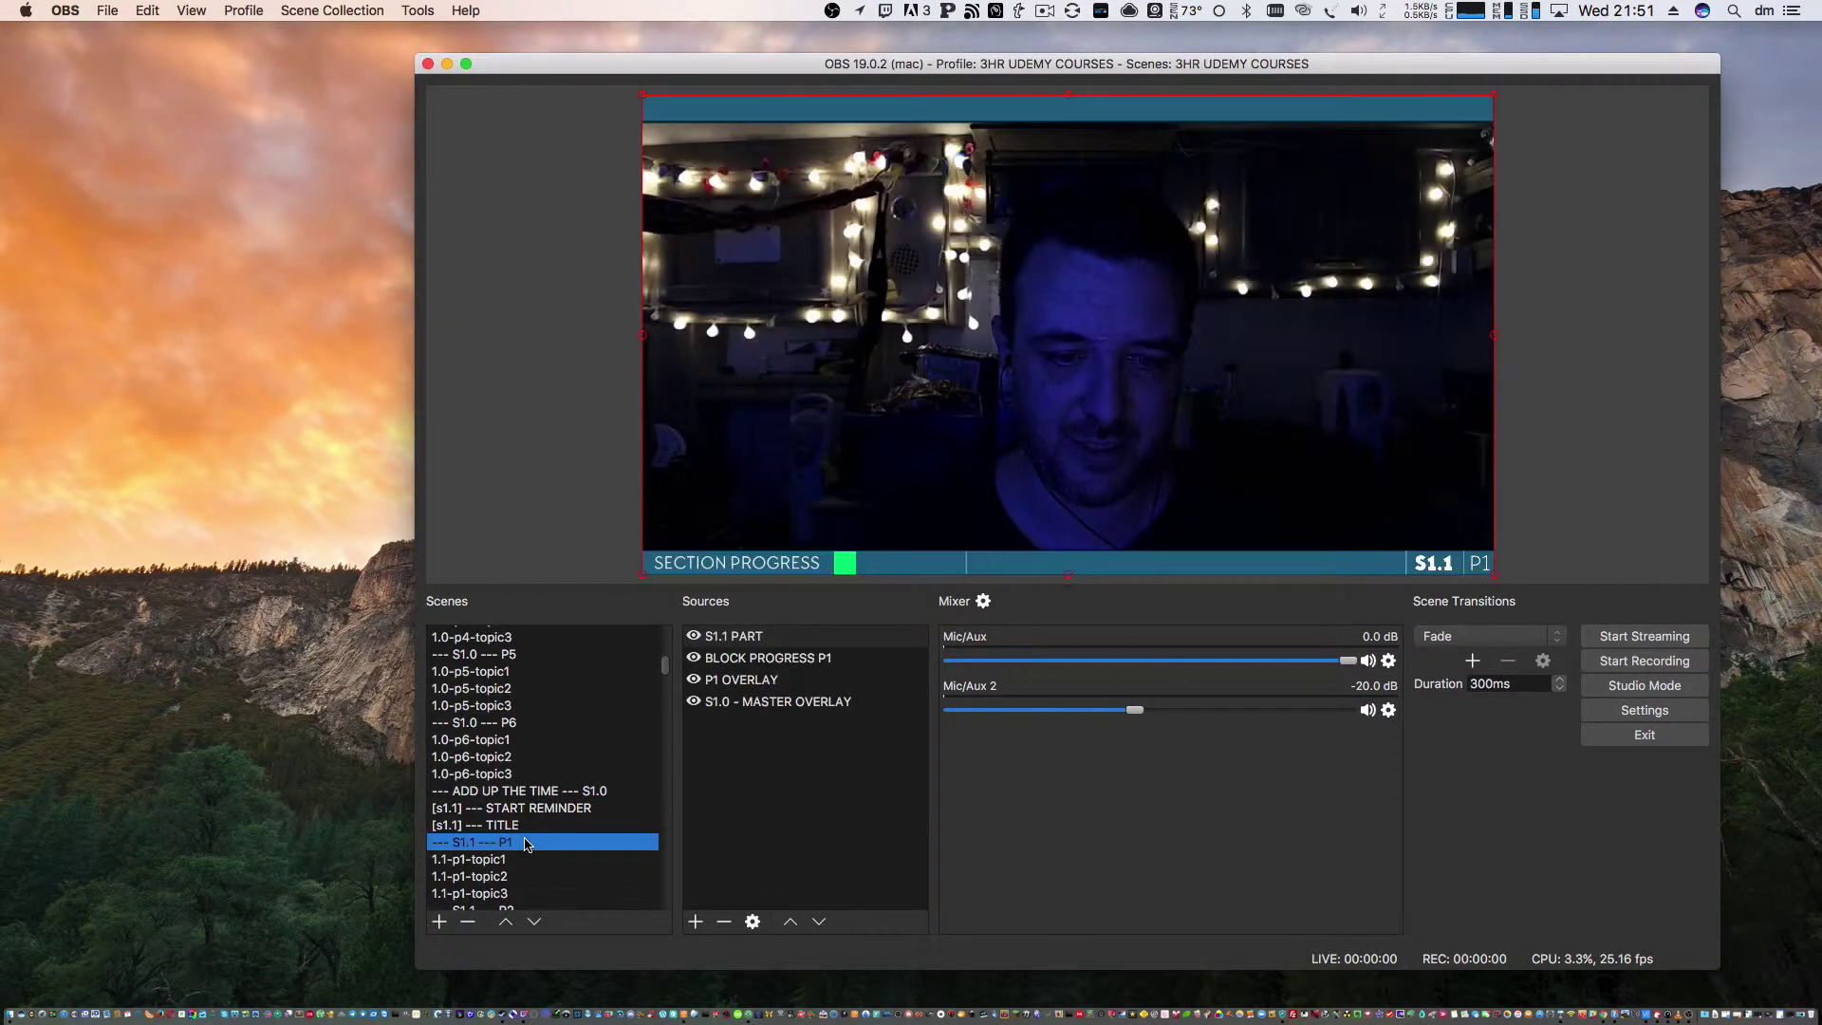
# Return to the --- ADD UP THE TIME --- S1.0 scene and the [s1.1] START REMINDER scene, and clear the selection outline on the reminder
pyautogui.click(552, 793)
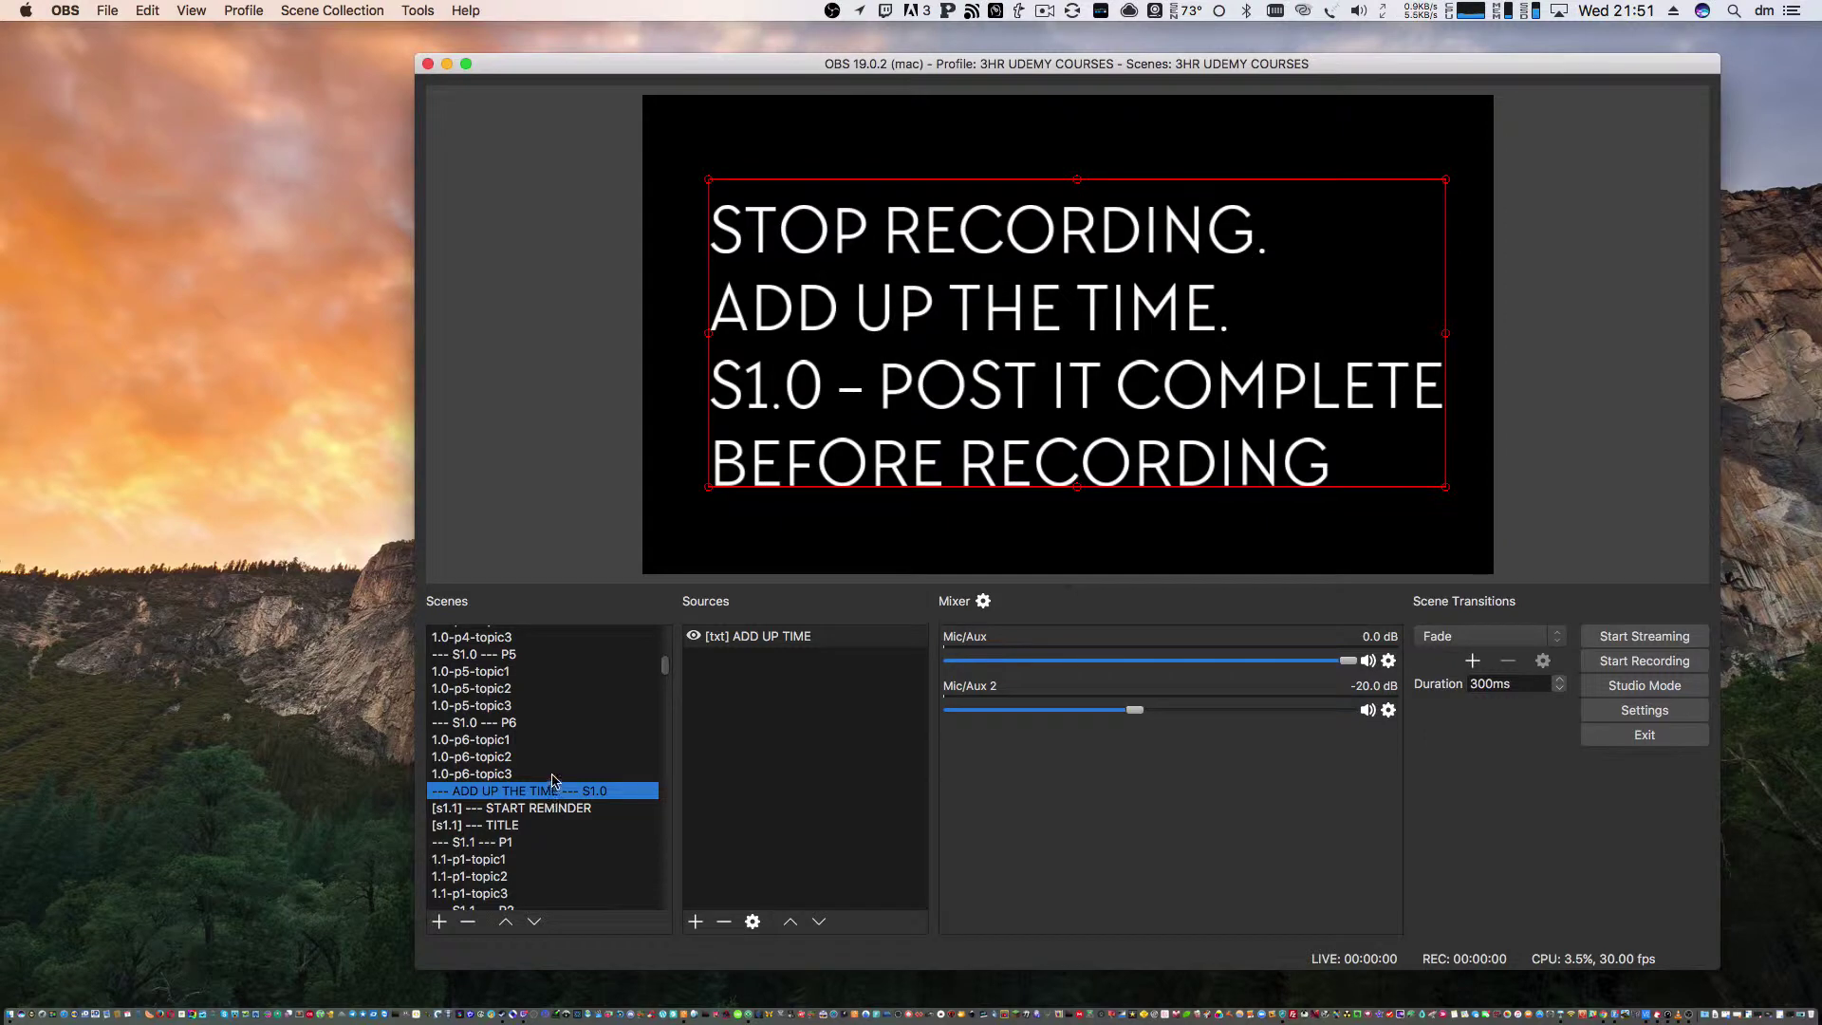
pyautogui.click(555, 825)
pyautogui.click(555, 808)
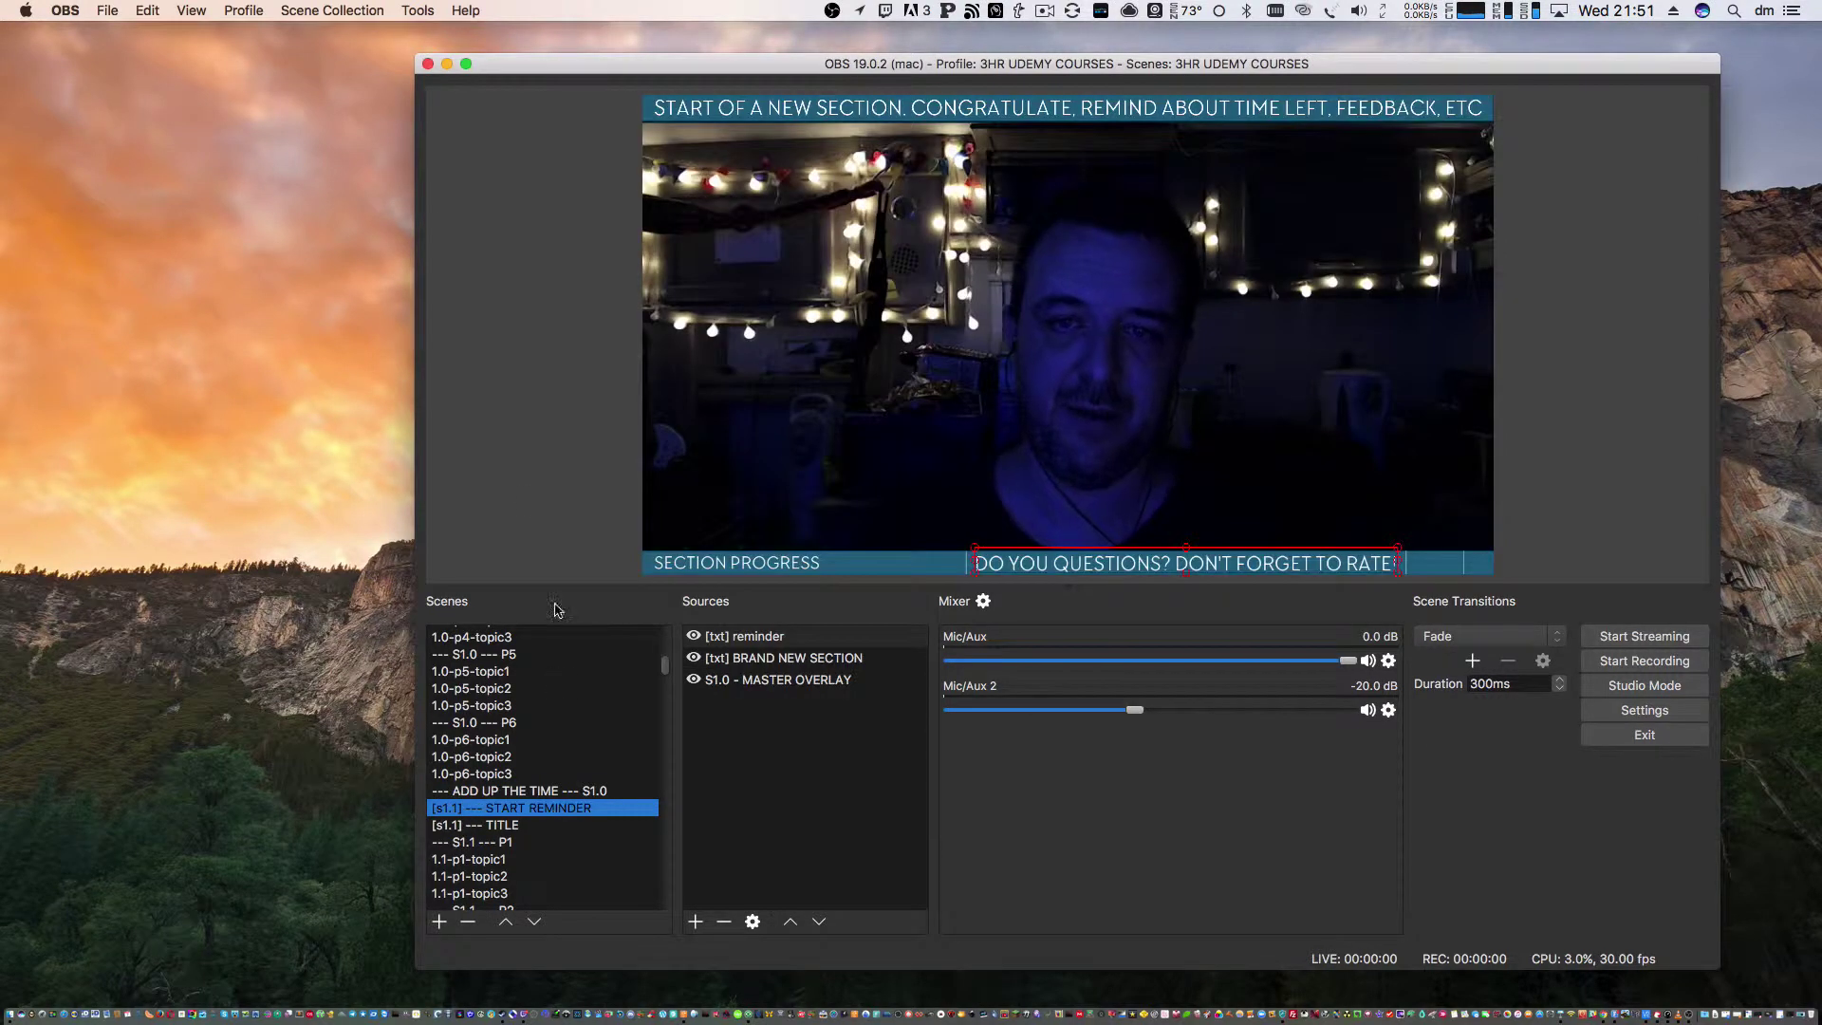
pyautogui.click(513, 484)
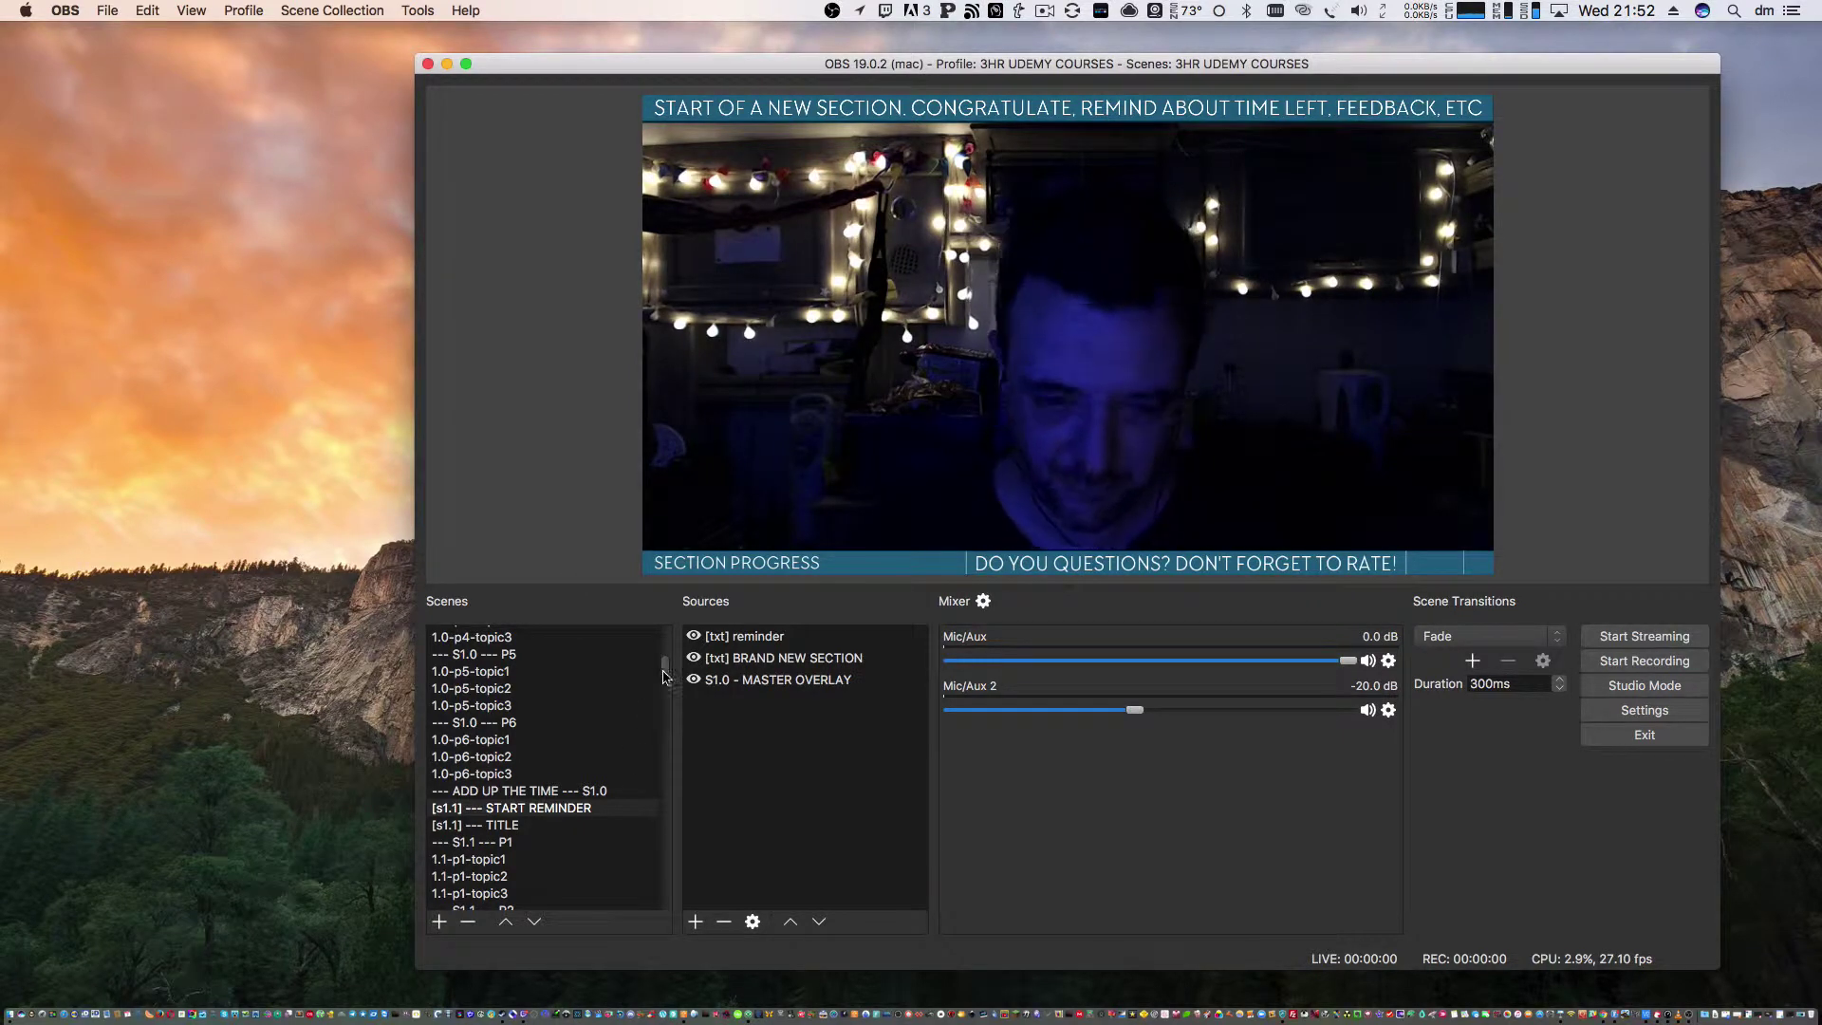
# Find and show the --- S1.0 - POST IT COMPLETE scene and clear the selection outline on its postmark
pyautogui.moveTo(665, 676); pyautogui.dragTo(651, 882)
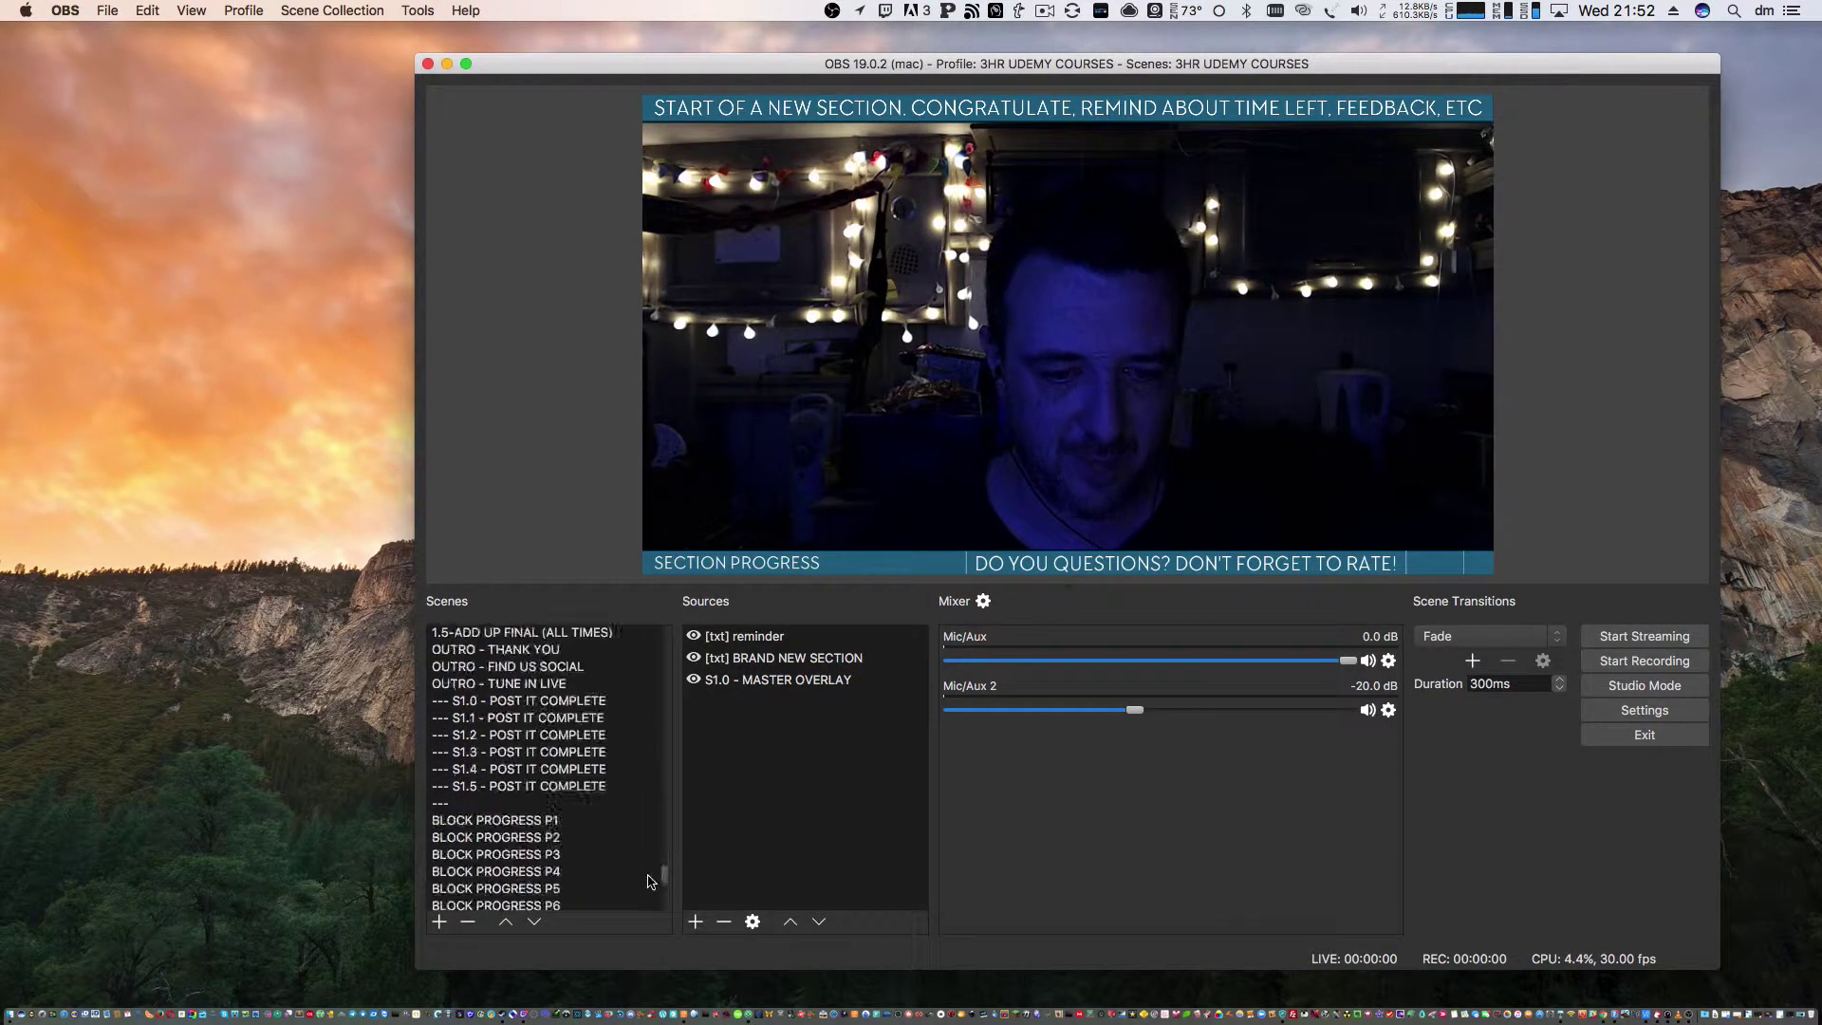
pyautogui.scroll(-5, 651, 882)
pyautogui.scroll(3, 651, 882)
pyautogui.scroll(-3, 651, 881)
pyautogui.scroll(3, 654, 881)
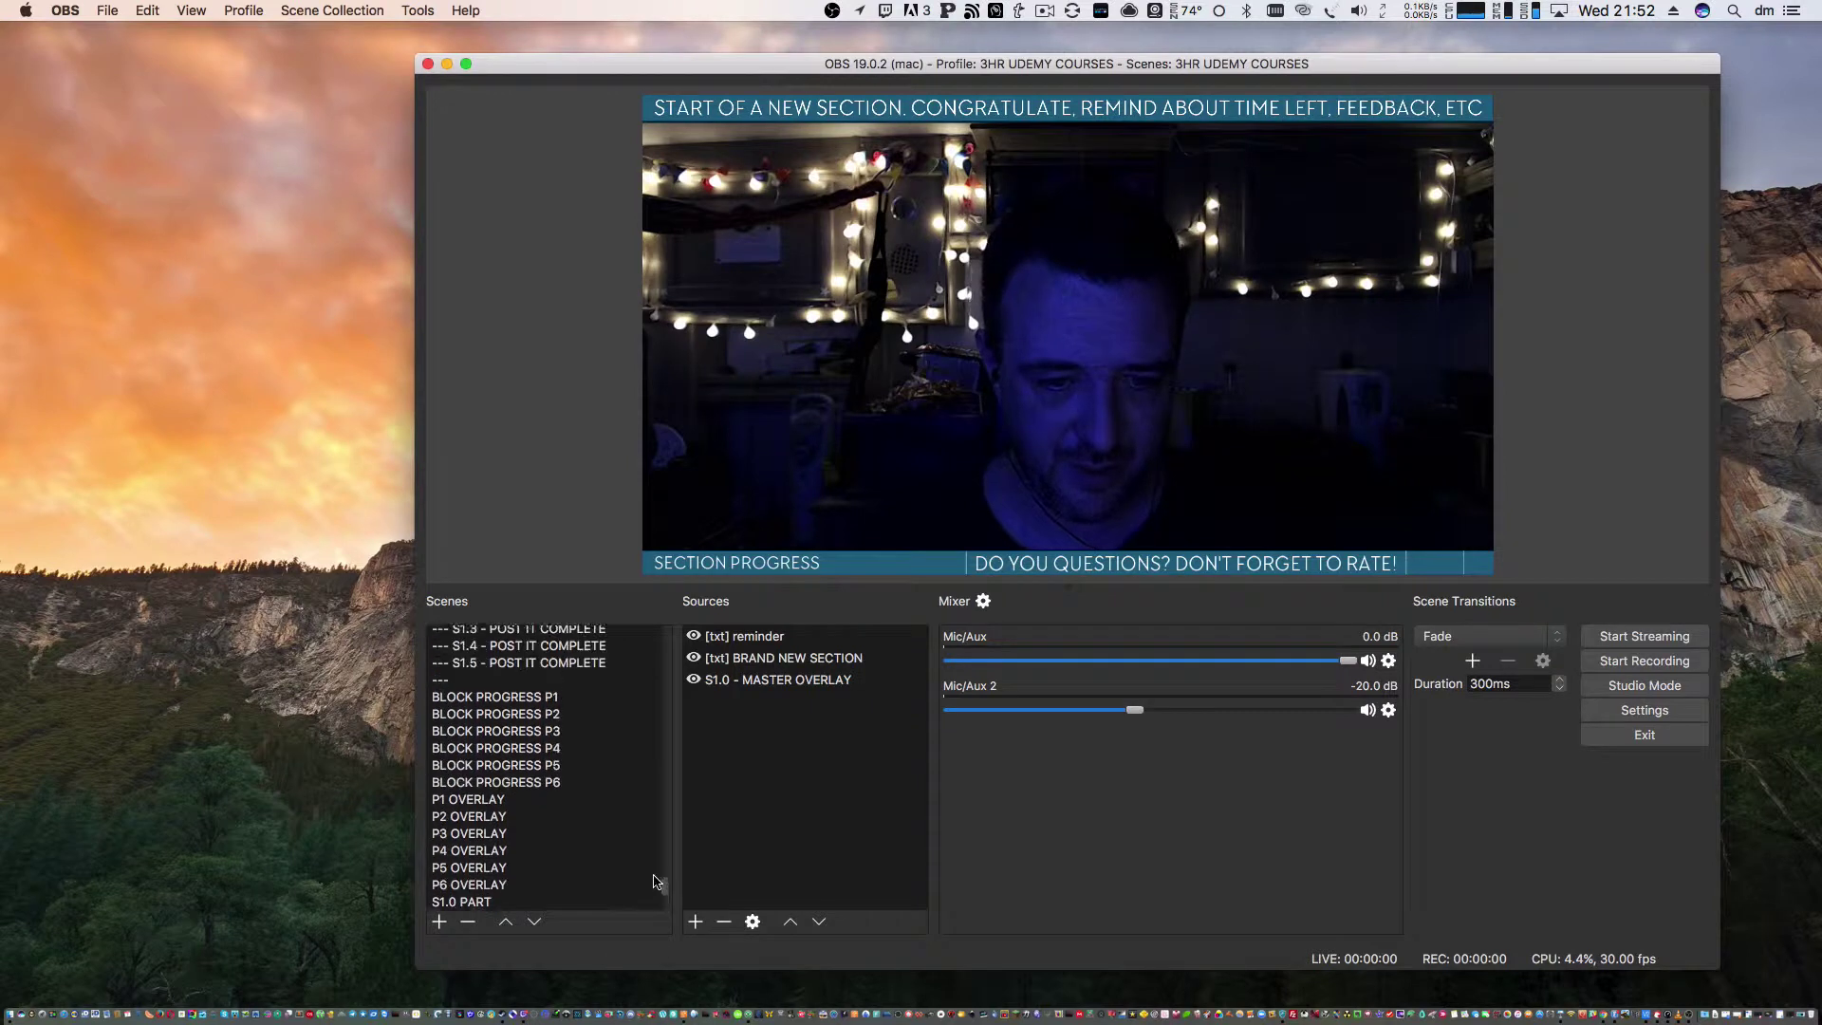
pyautogui.scroll(5, 653, 882)
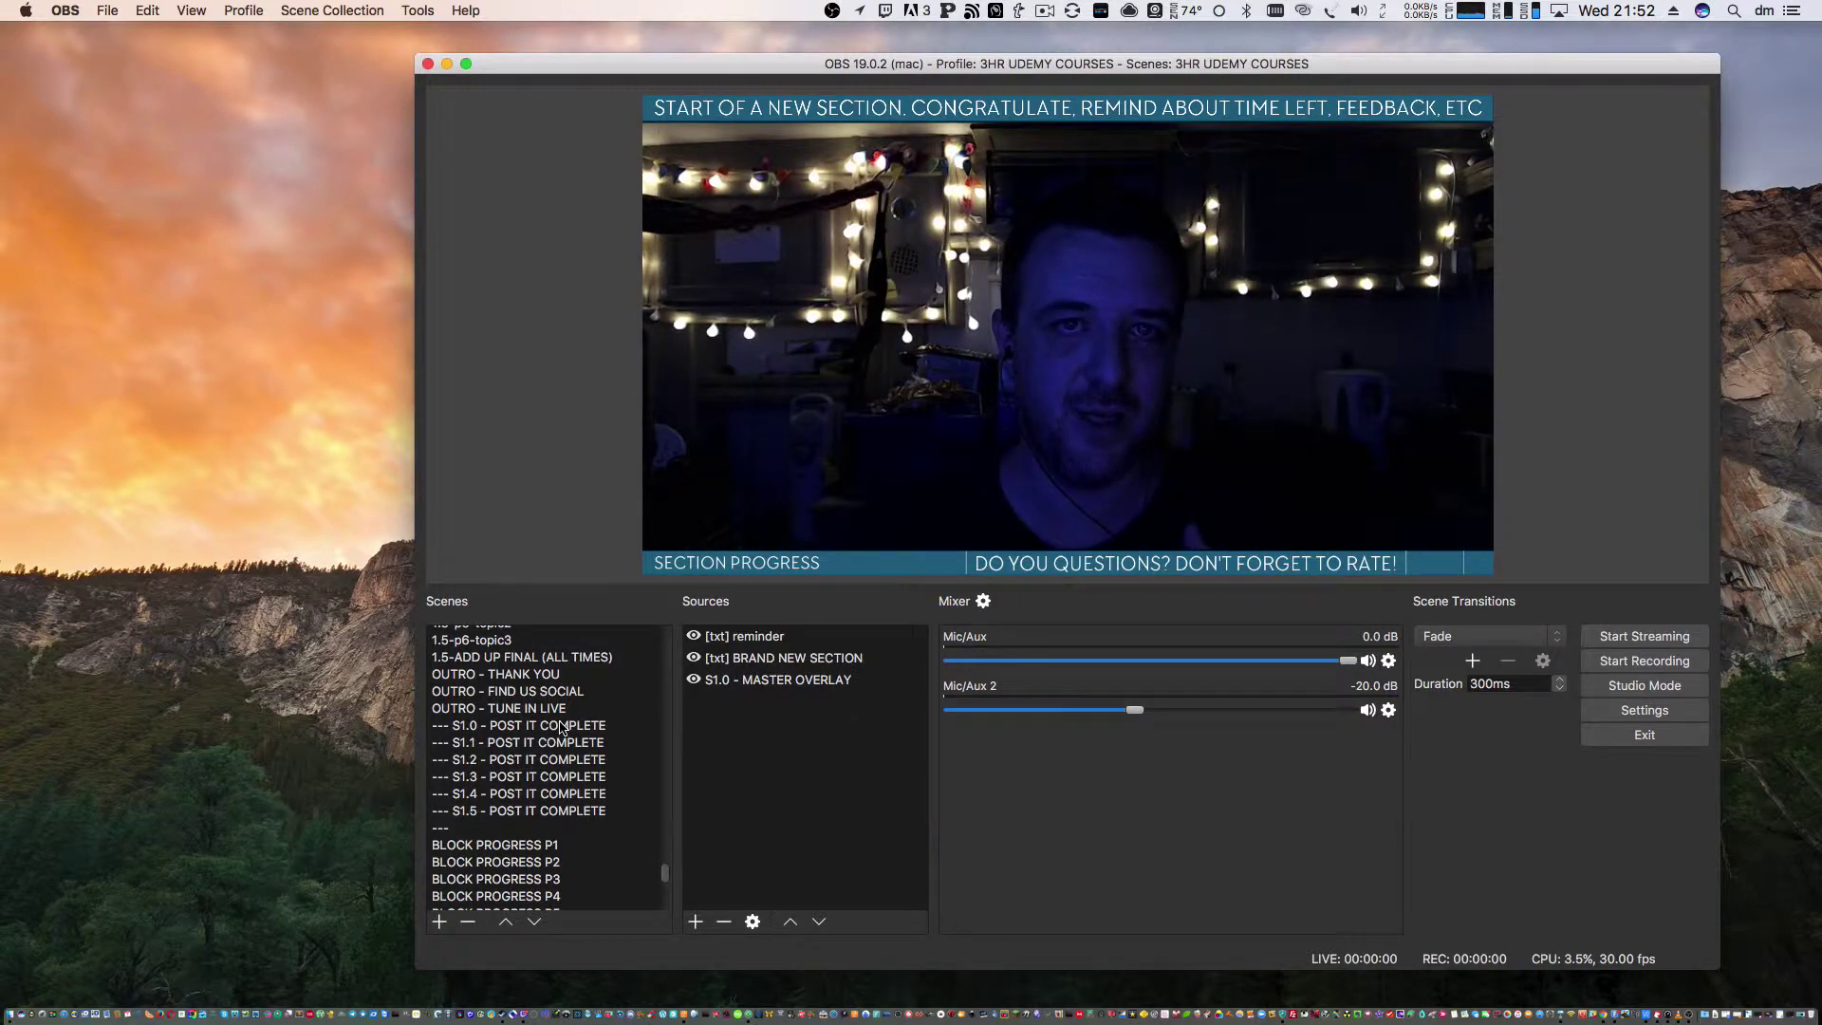
pyautogui.click(562, 726)
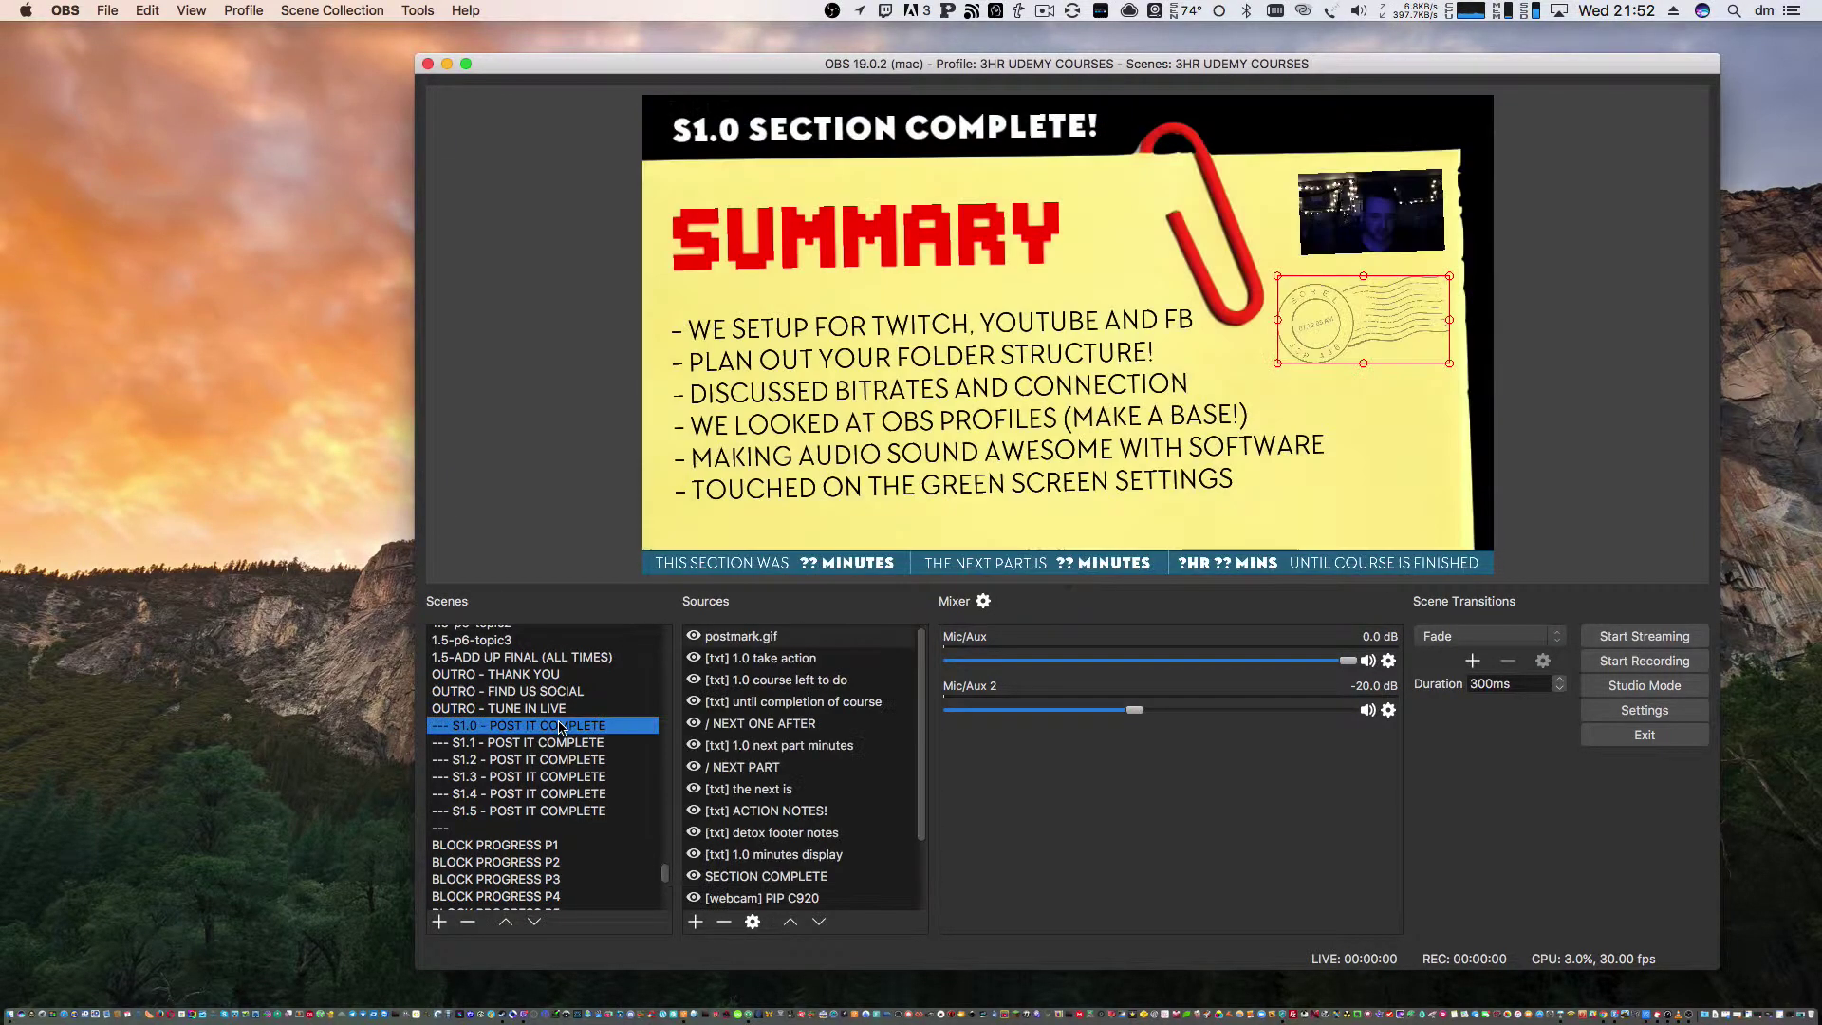
pyautogui.click(521, 467)
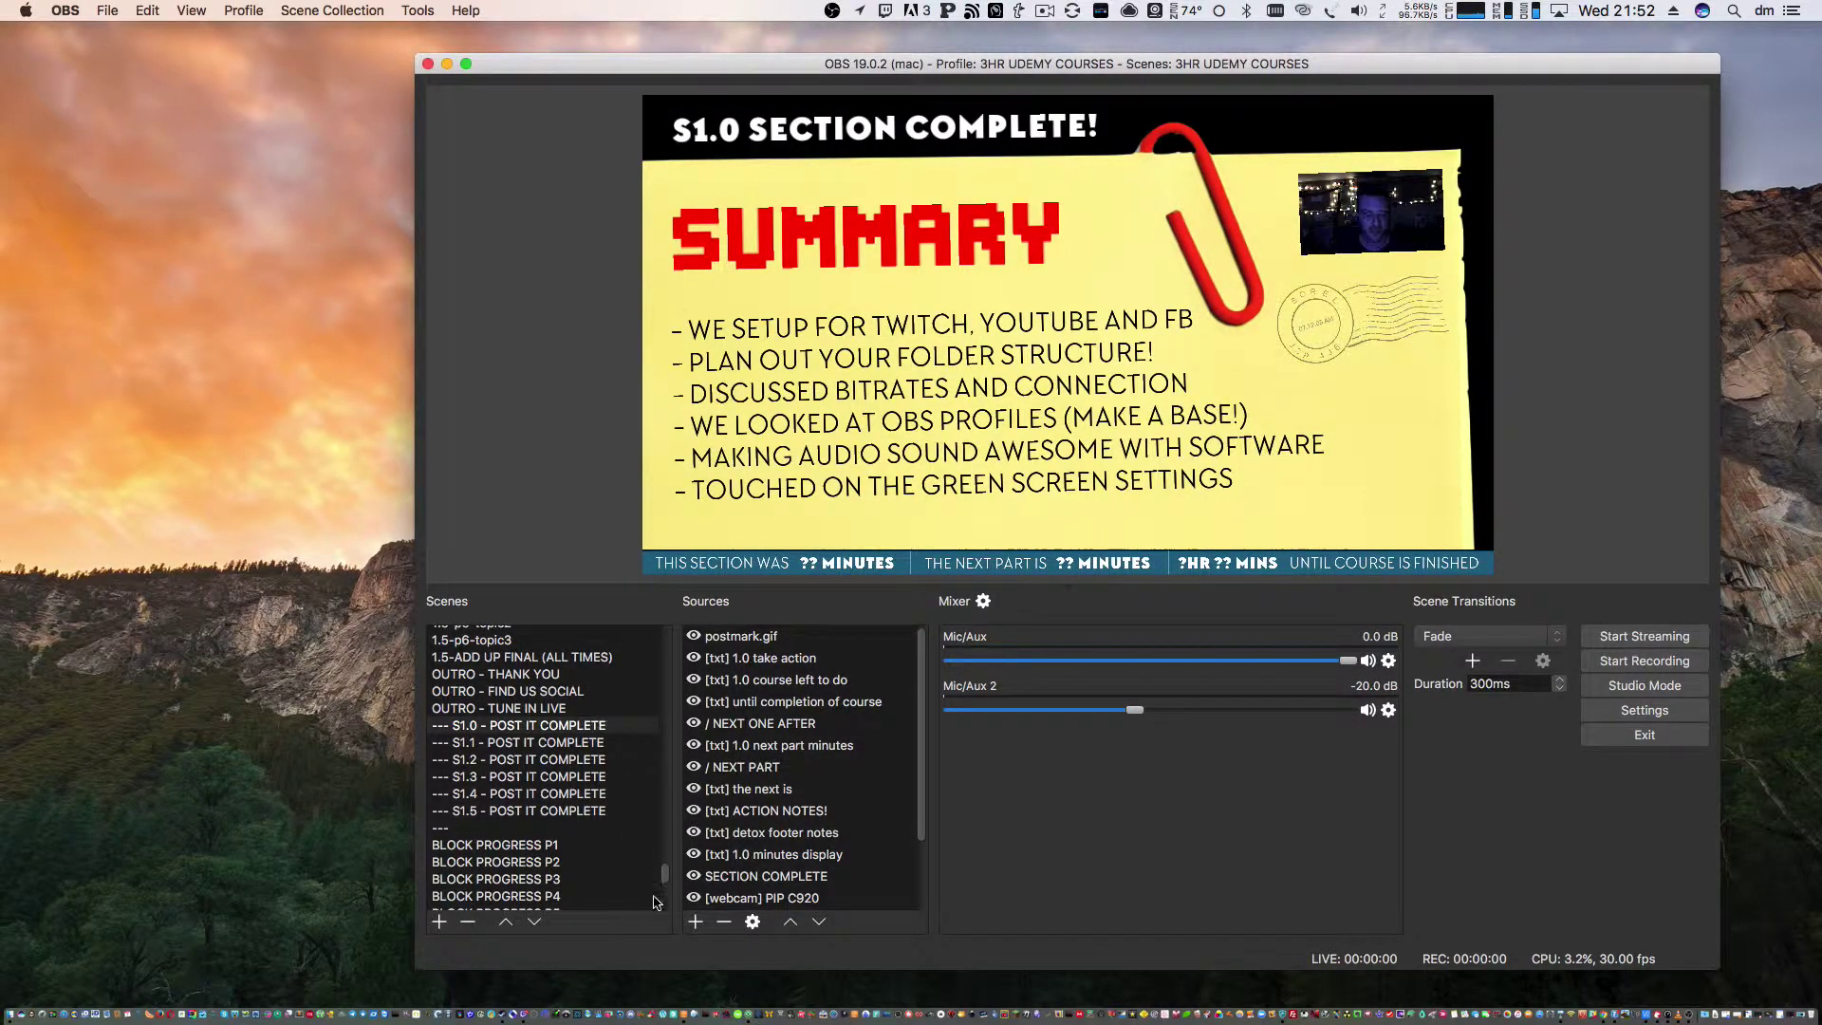
# Show the S1.0 - MASTER OVERLAY scene and shift the OBS window slightly to the left on the desktop
pyautogui.moveTo(664, 873); pyautogui.dragTo(663, 647)
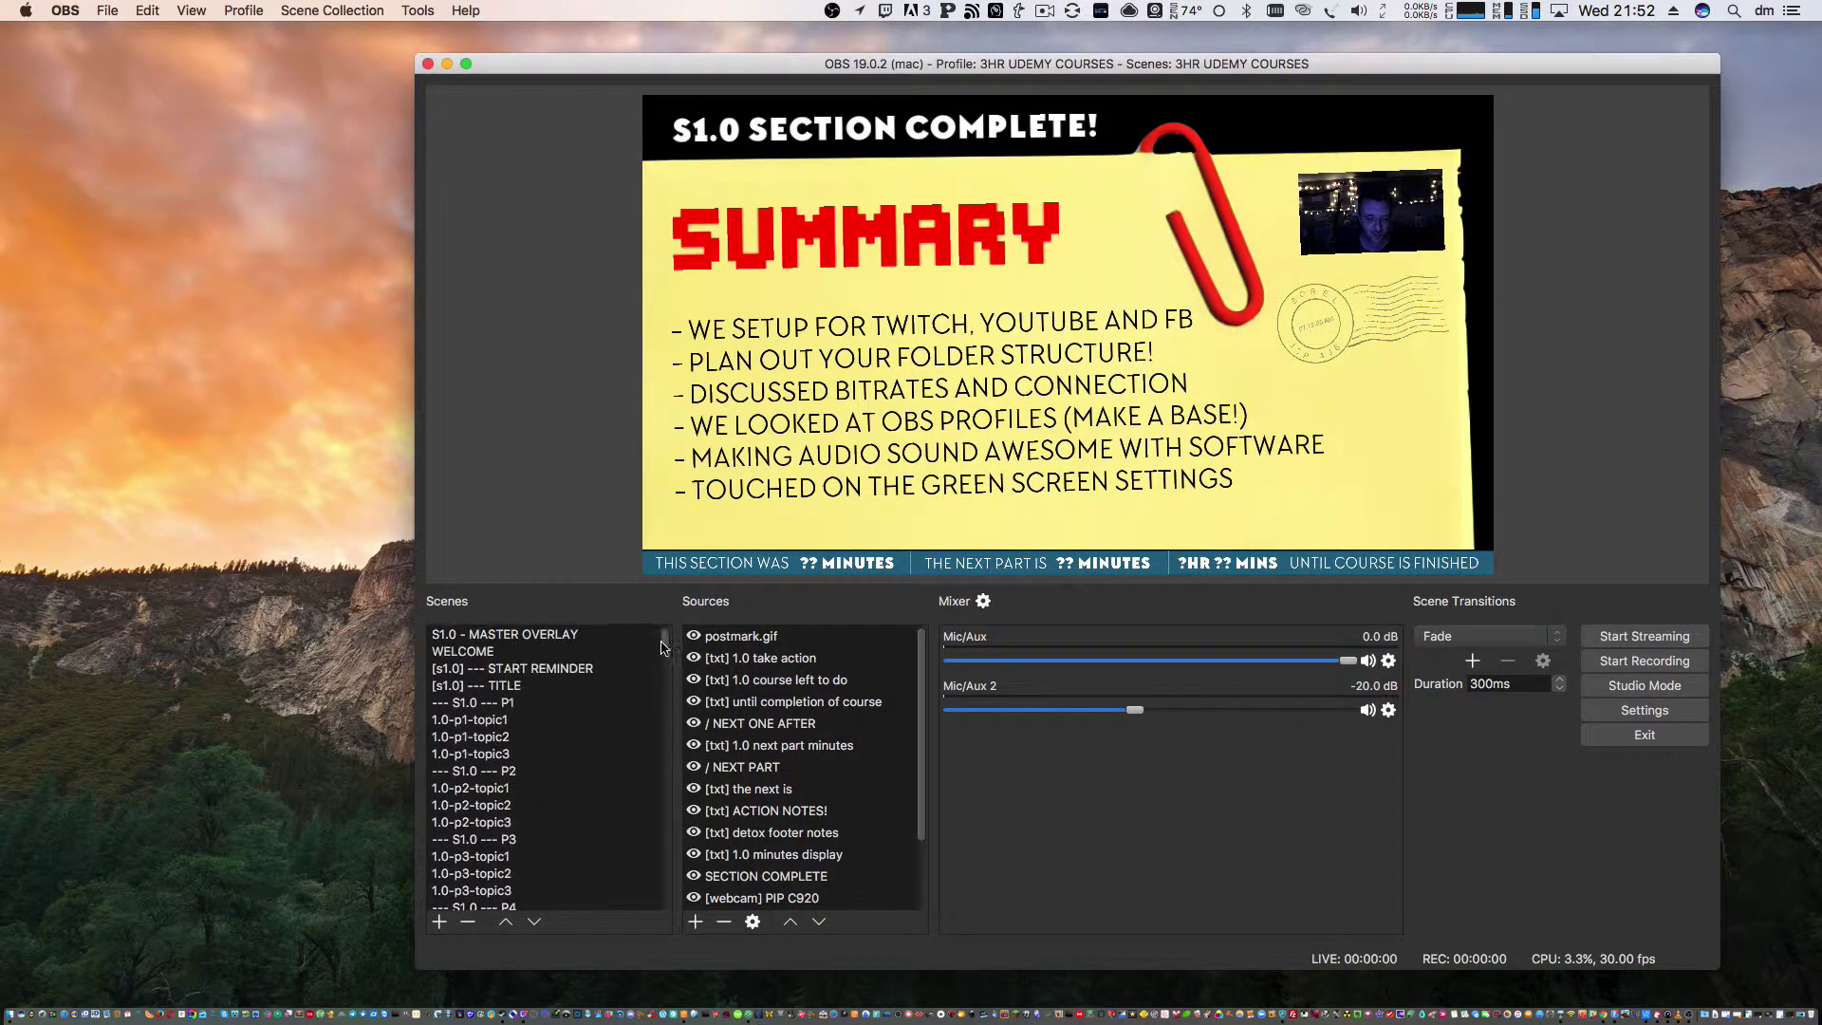
pyautogui.click(581, 640)
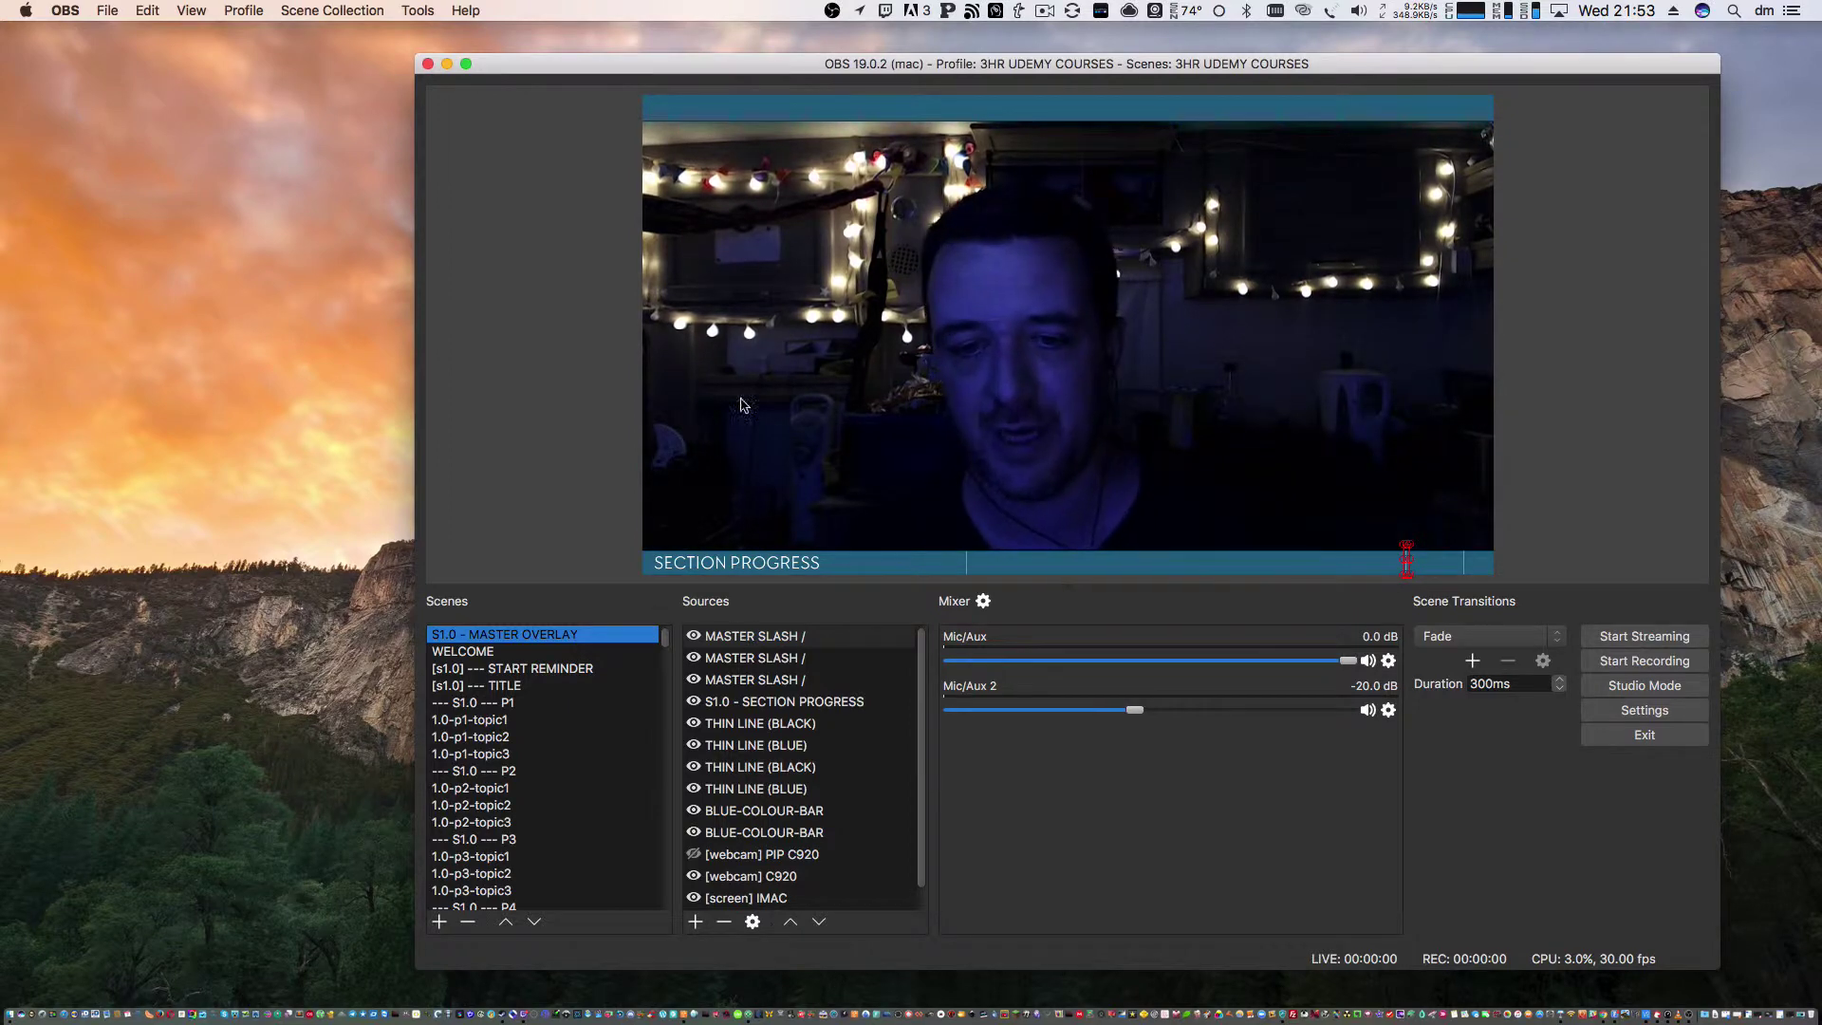
pyautogui.moveTo(609, 66); pyautogui.dragTo(493, 77)
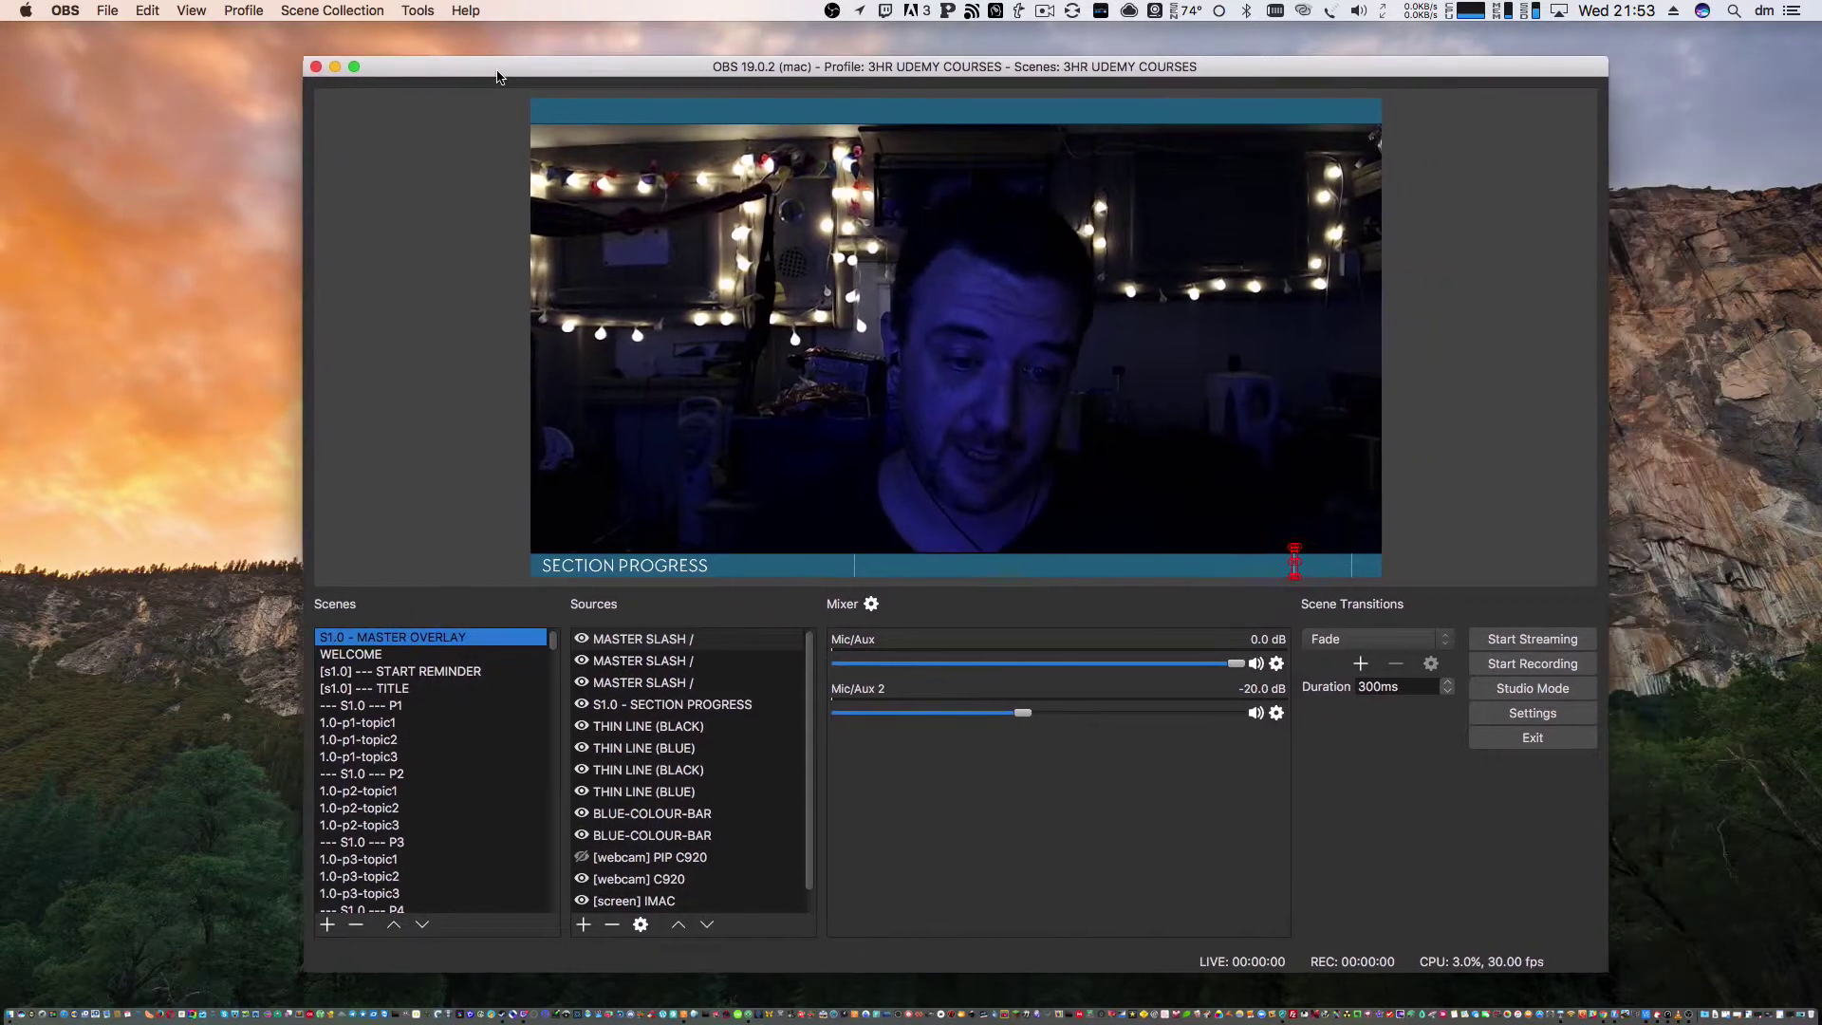
# Step through the scenes one by one from --- S1.0 --- P1 to --- S1.0 --- P3, including their topic scenes
pyautogui.click(396, 706)
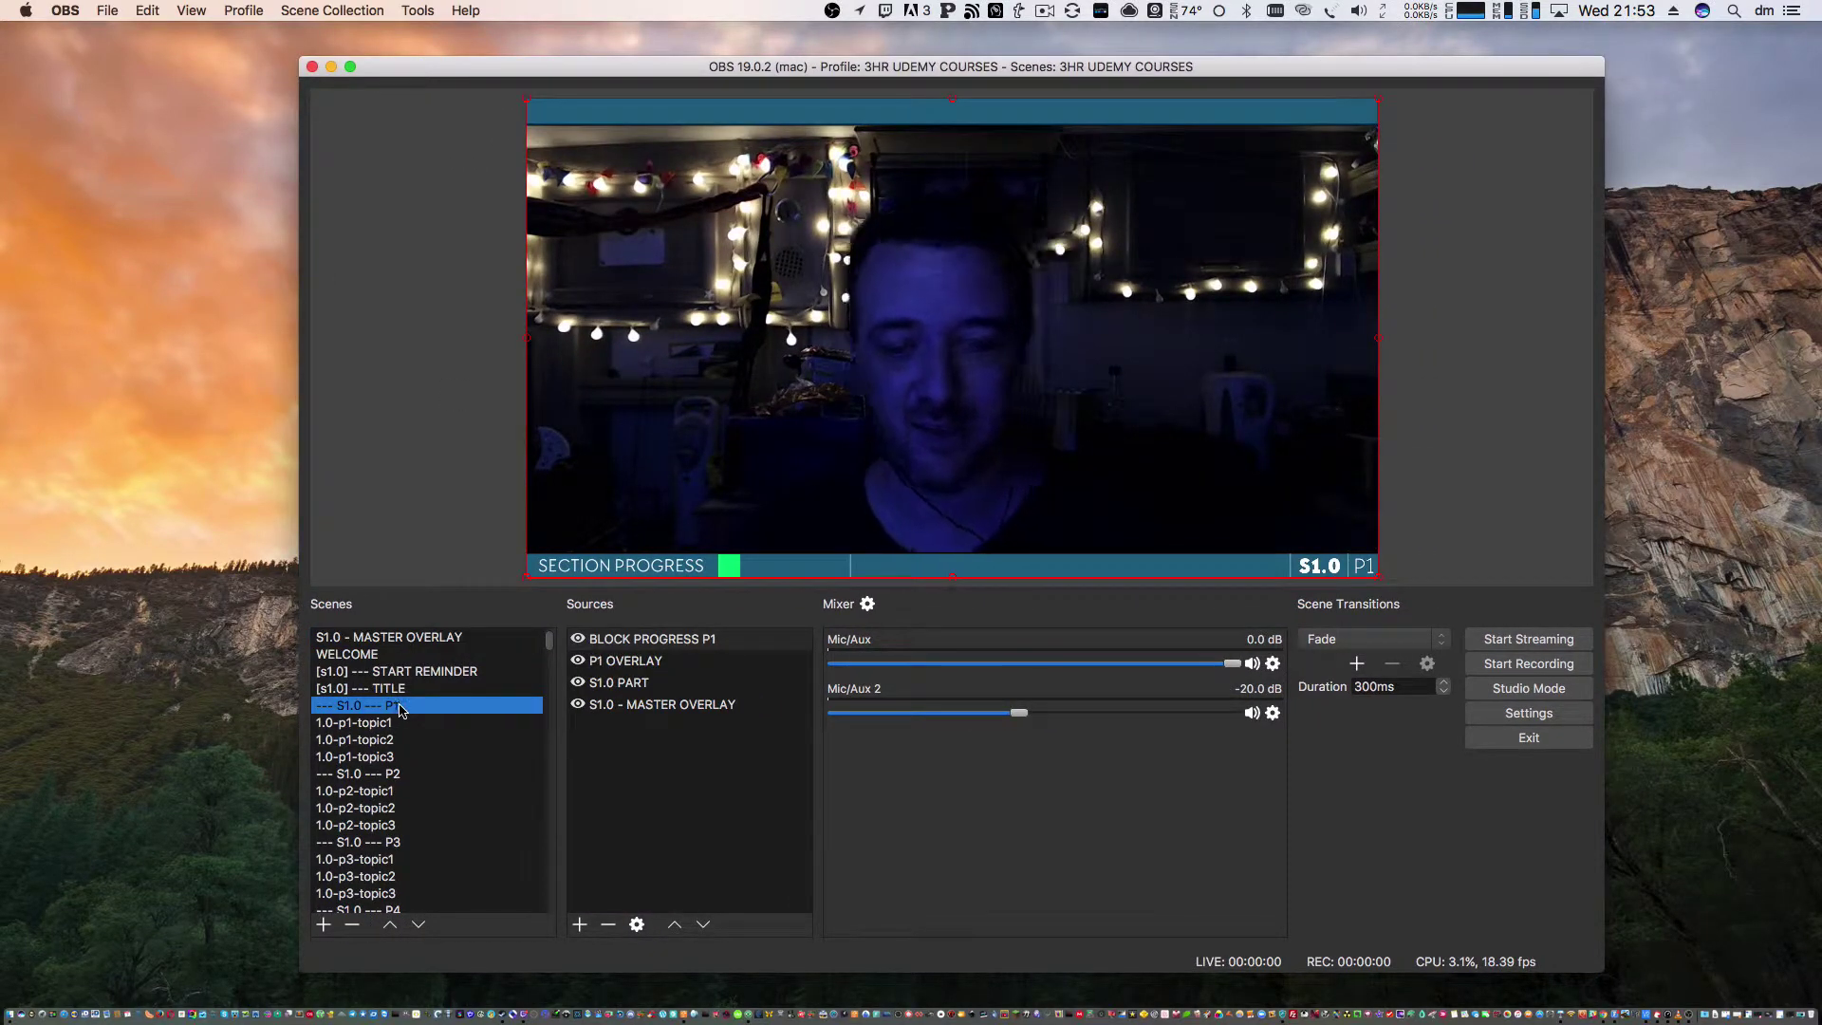
pyautogui.press('Down')
pyautogui.press('Down')
pyautogui.press('Down')
pyautogui.press('Down')
pyautogui.press('Down')
pyautogui.press('Down')
pyautogui.press('Down')
pyautogui.press('Down')
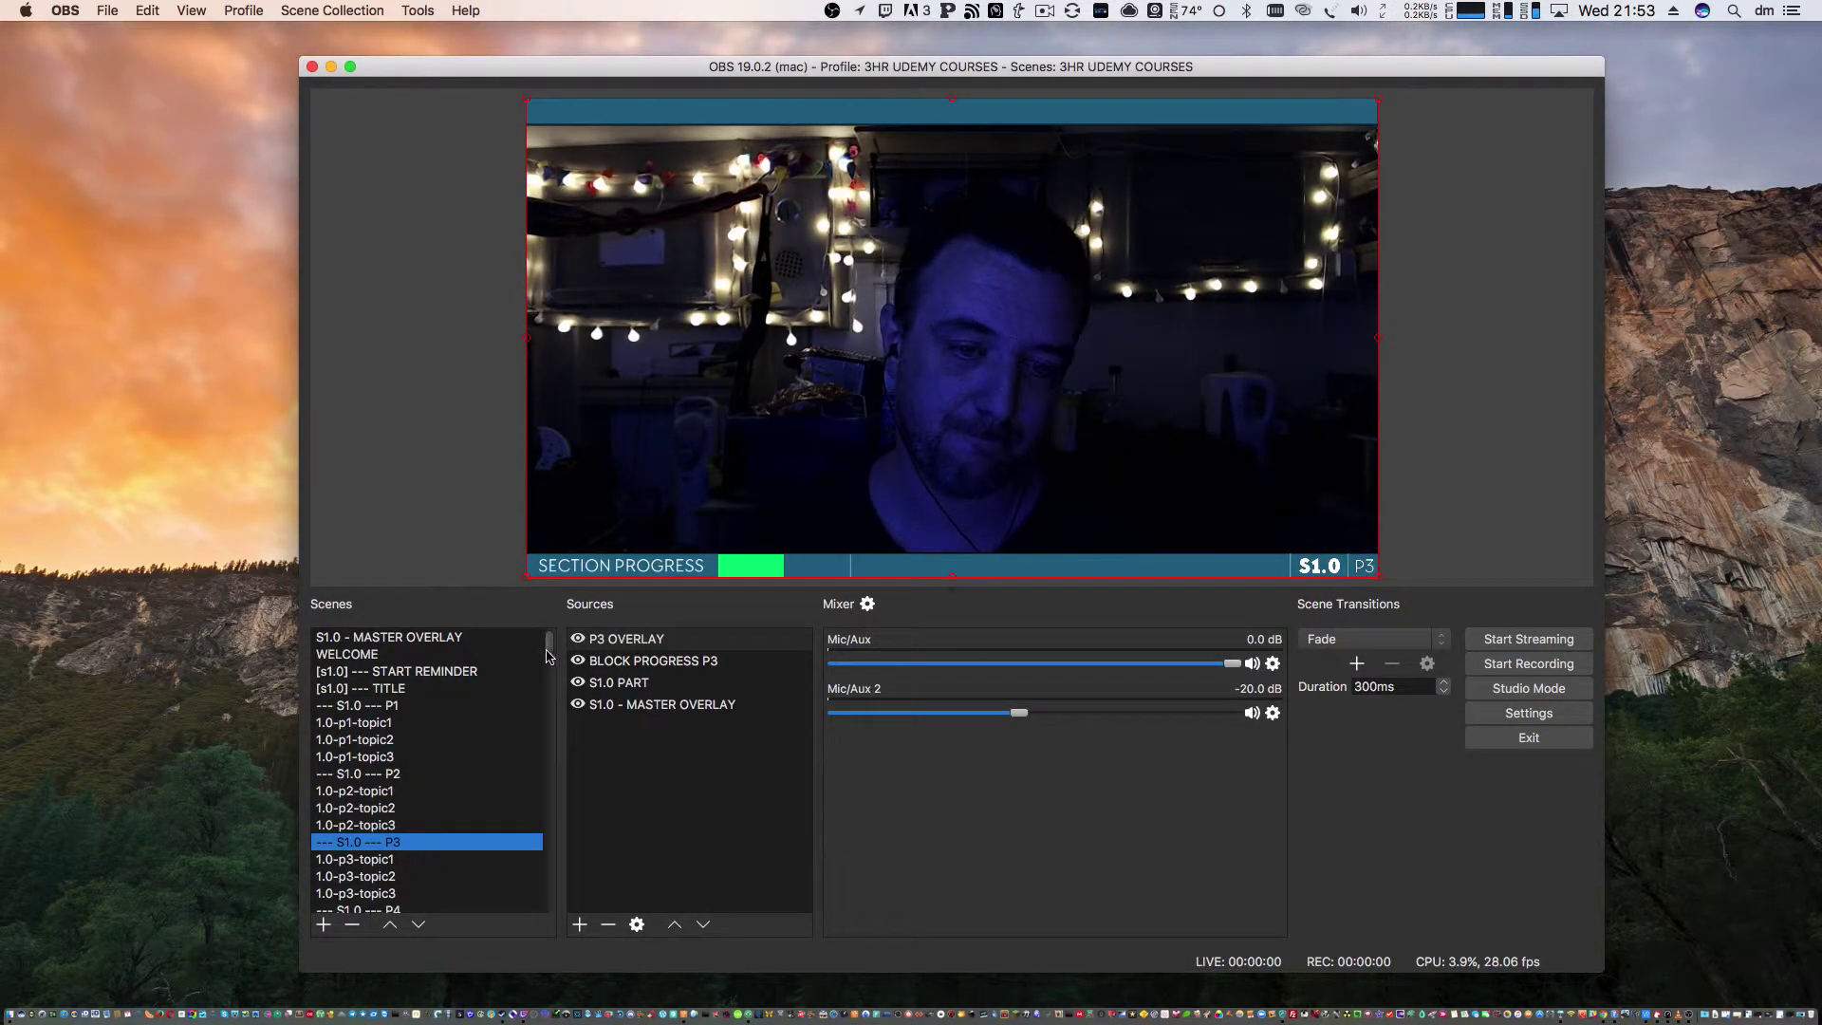
# Step through the section 1.1 scenes one by one from --- S1.1 --- P4 to 1.1-p5-topic2
pyautogui.moveTo(547, 649); pyautogui.dragTo(548, 695)
pyautogui.click(449, 727)
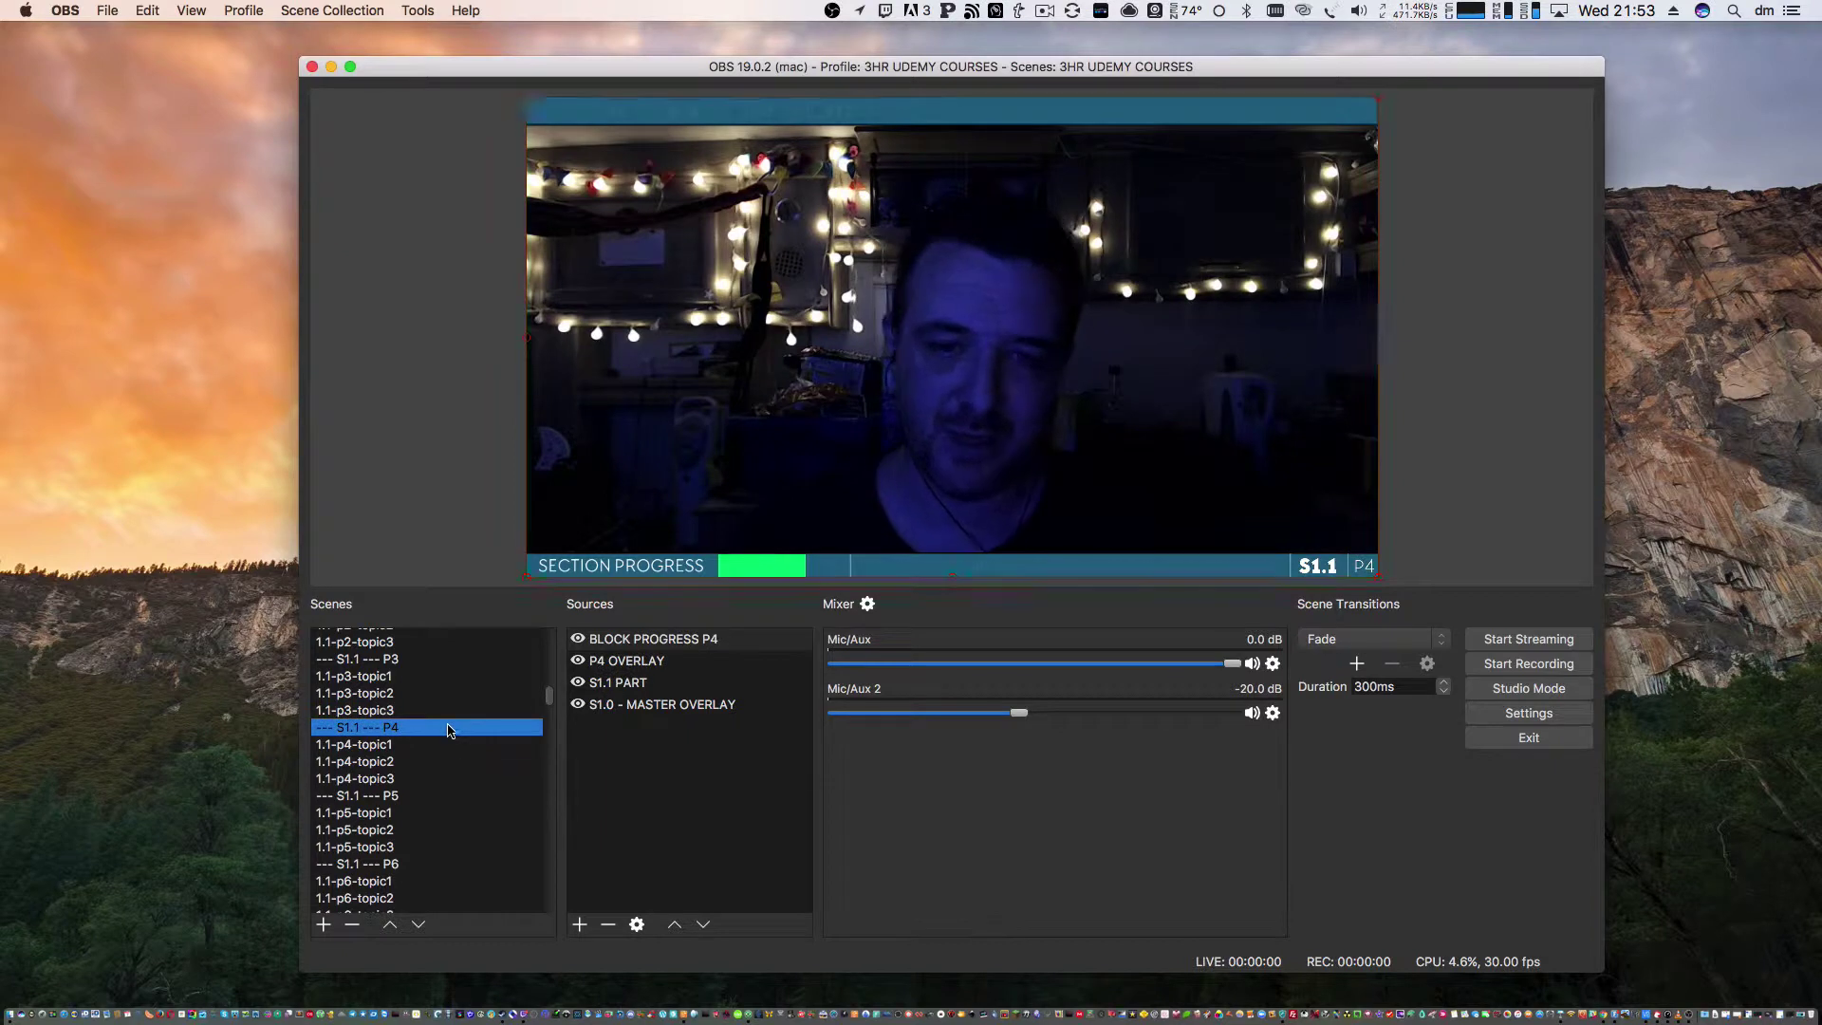
pyautogui.press('Down')
pyautogui.press('Down')
pyautogui.press('Down')
pyautogui.press('Down')
pyautogui.press('Down')
pyautogui.press('Down')
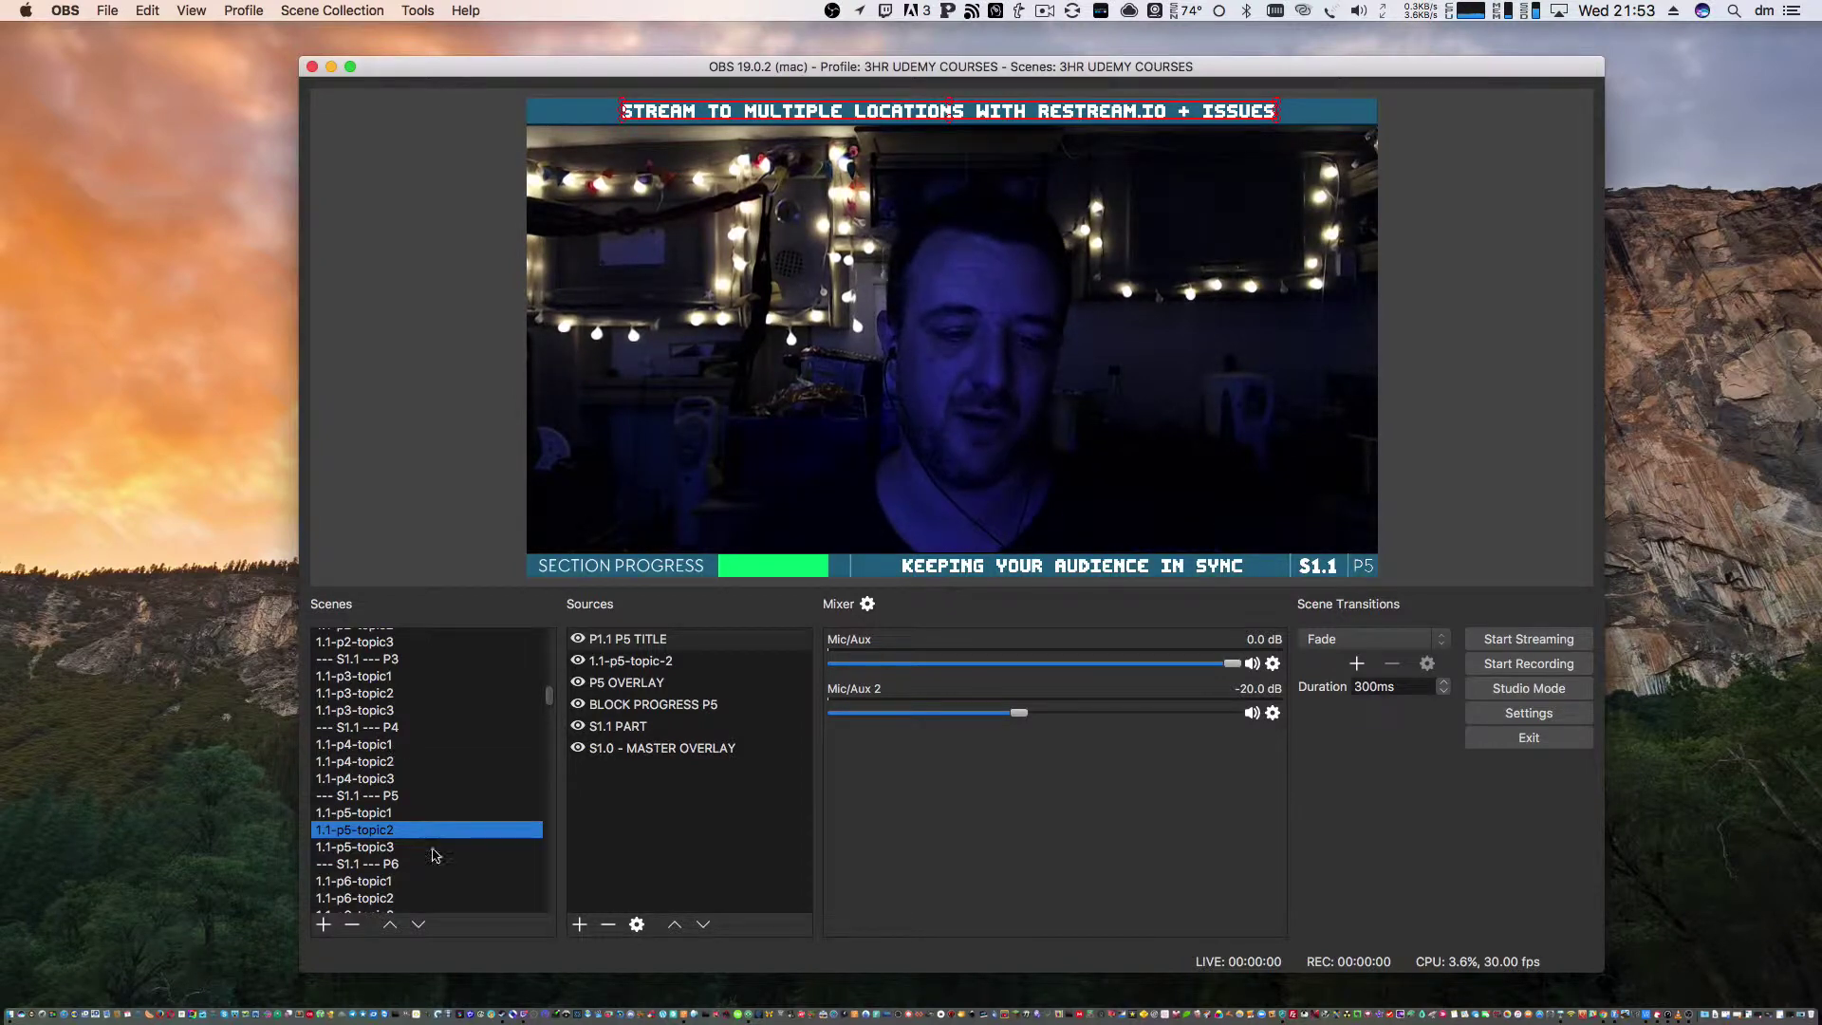
# Hide the S1.0 - MASTER OVERLAY source in the 1.1-p5-topic2 scene and make it visible again
pyautogui.moveTo(549, 697); pyautogui.dragTo(389, 512)
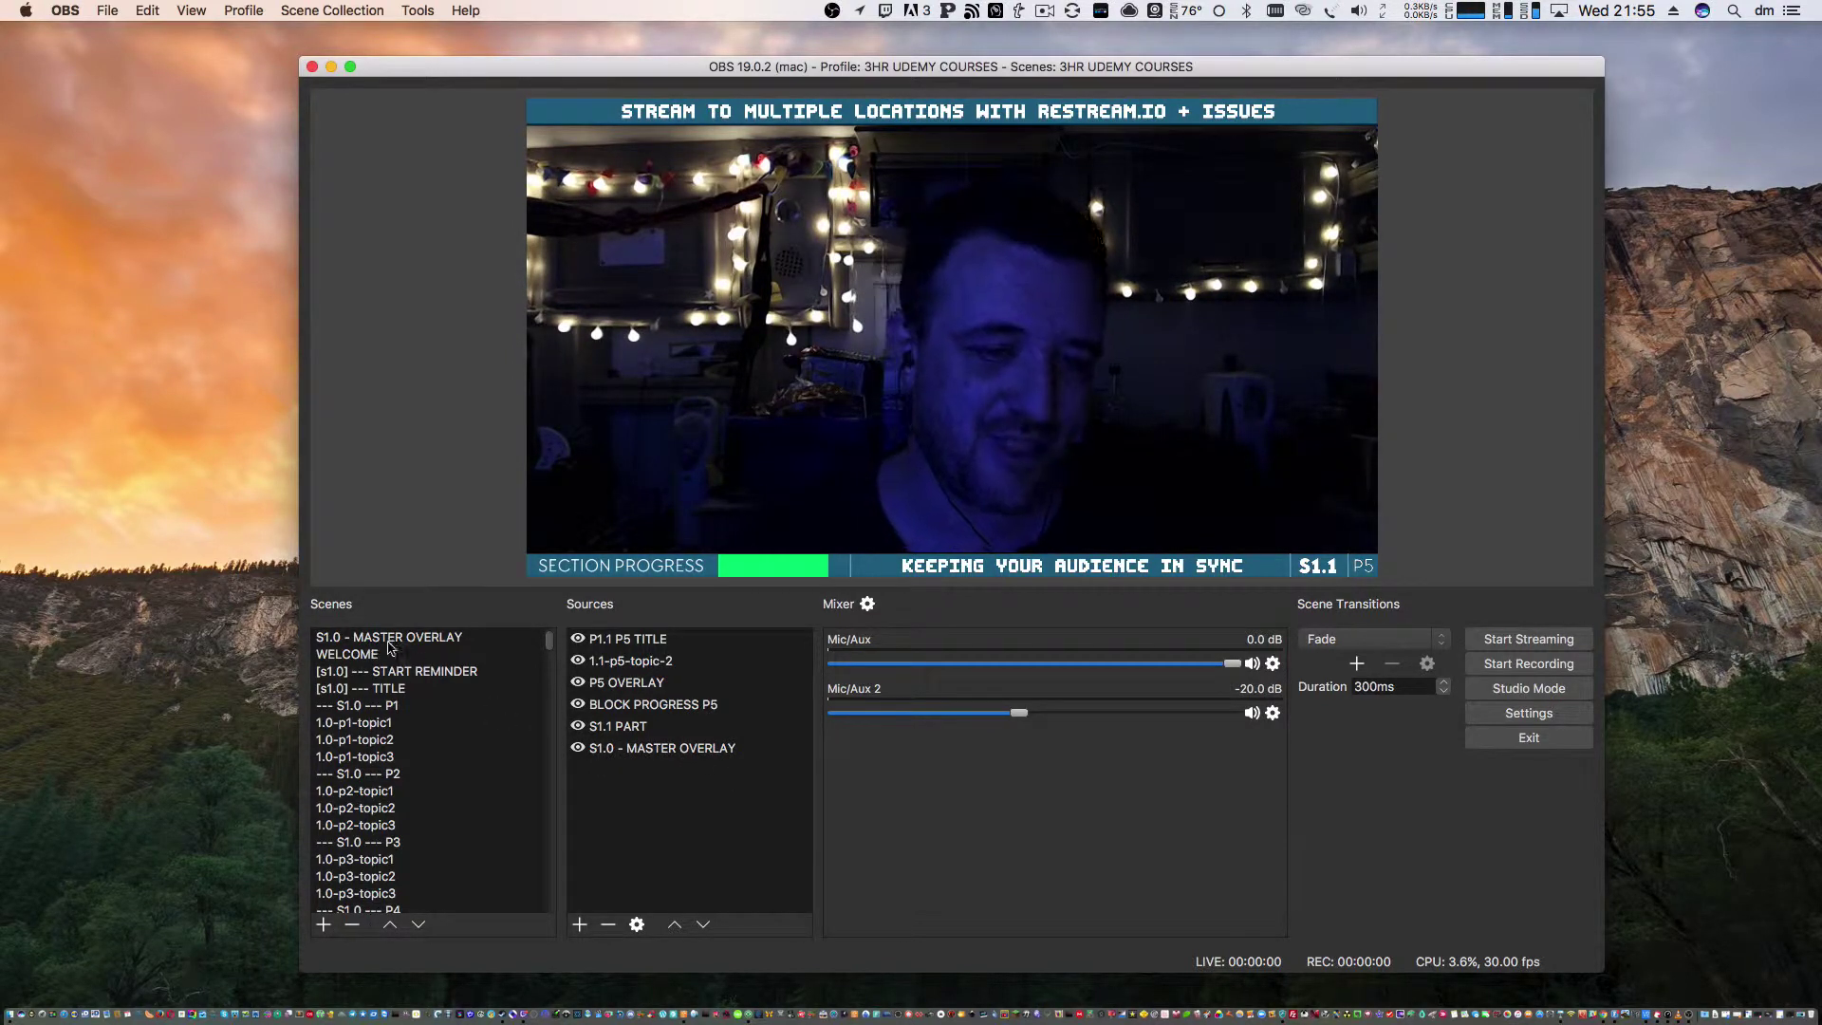
pyautogui.click(577, 749)
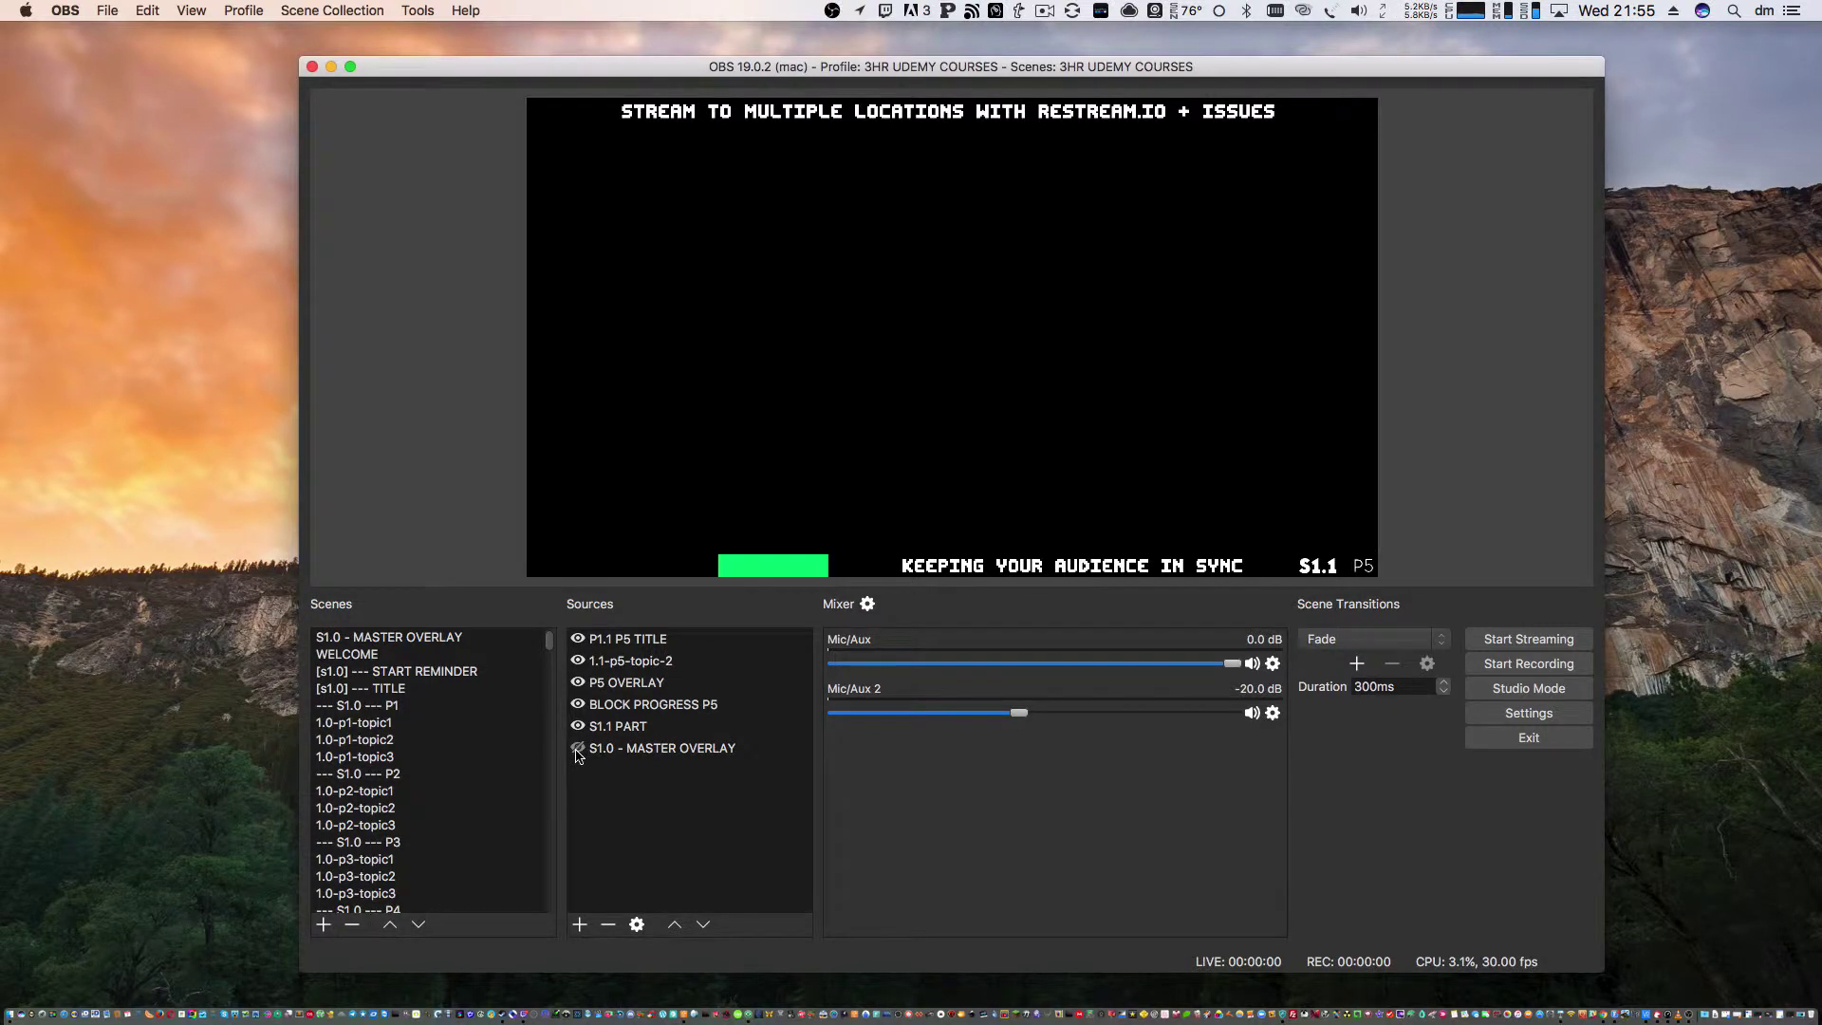
pyautogui.click(577, 750)
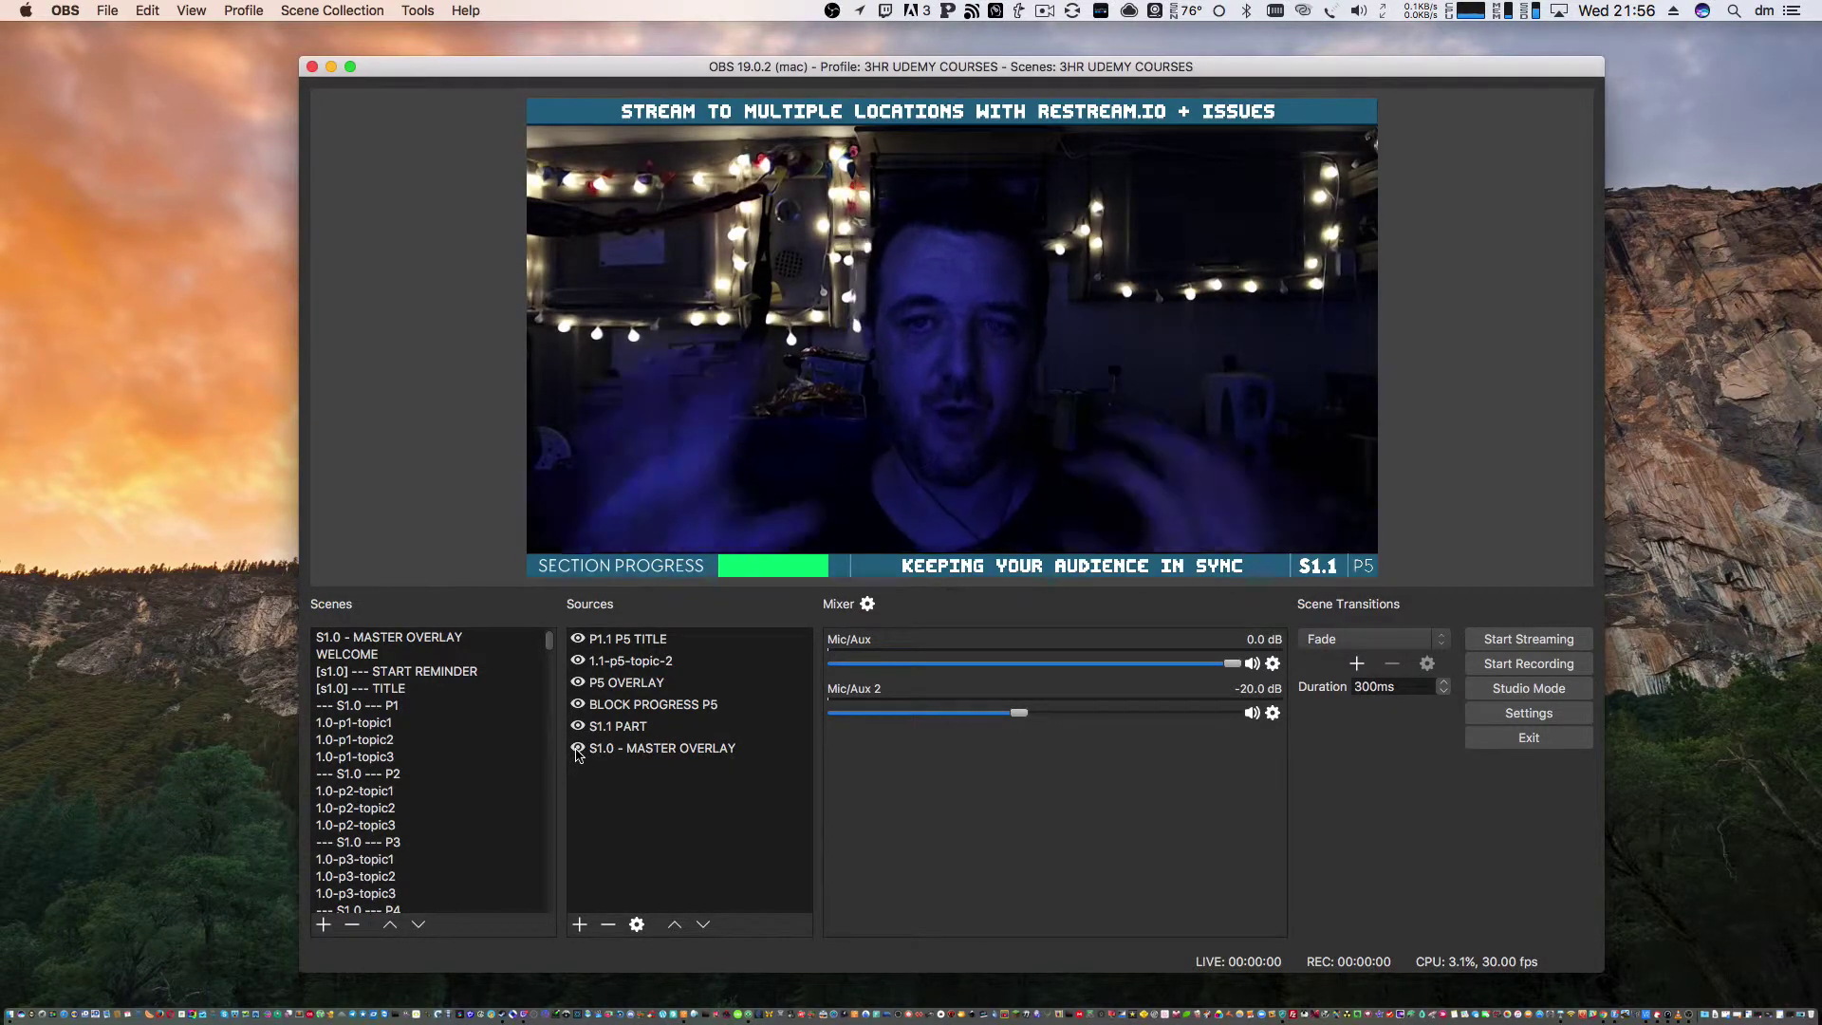